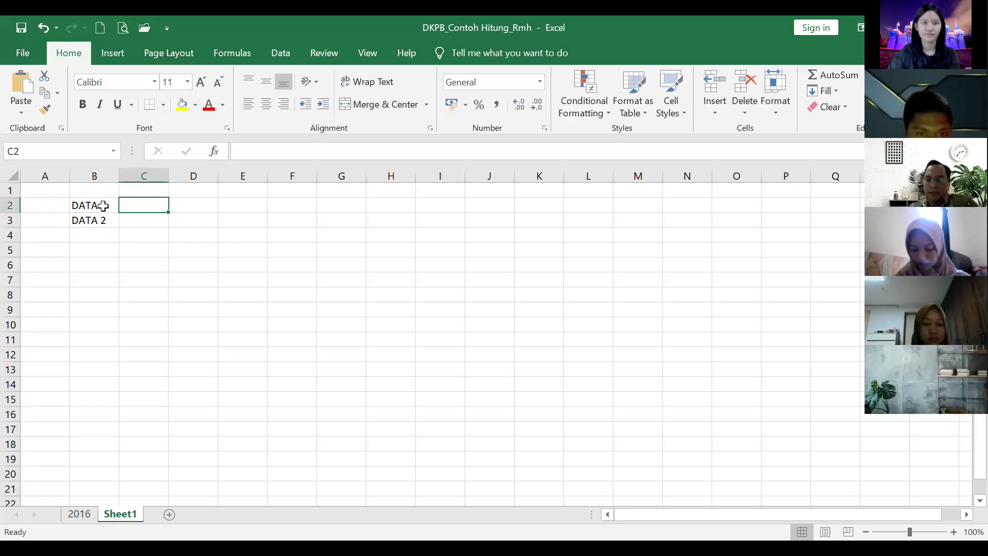
Step: Extend the DATA 1, DATA 2 label series in column B down to B4 with DATA 3
{"action": "left_click_drag", "start_coordinate": [104, 206], "coordinate": [128, 249]}
{"action": "left_click", "coordinate": [225, 222]}
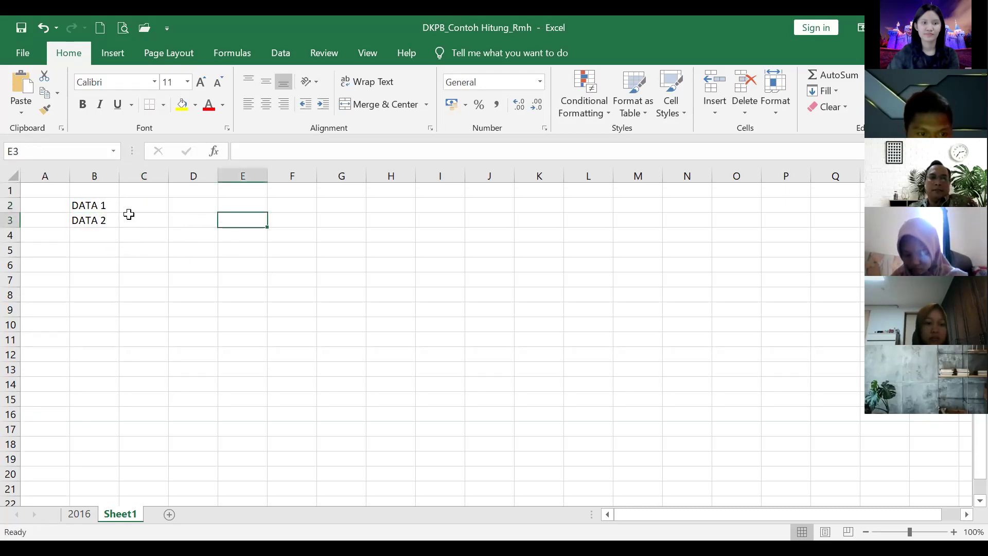
{"action": "left_click_drag", "start_coordinate": [106, 205], "coordinate": [116, 241]}
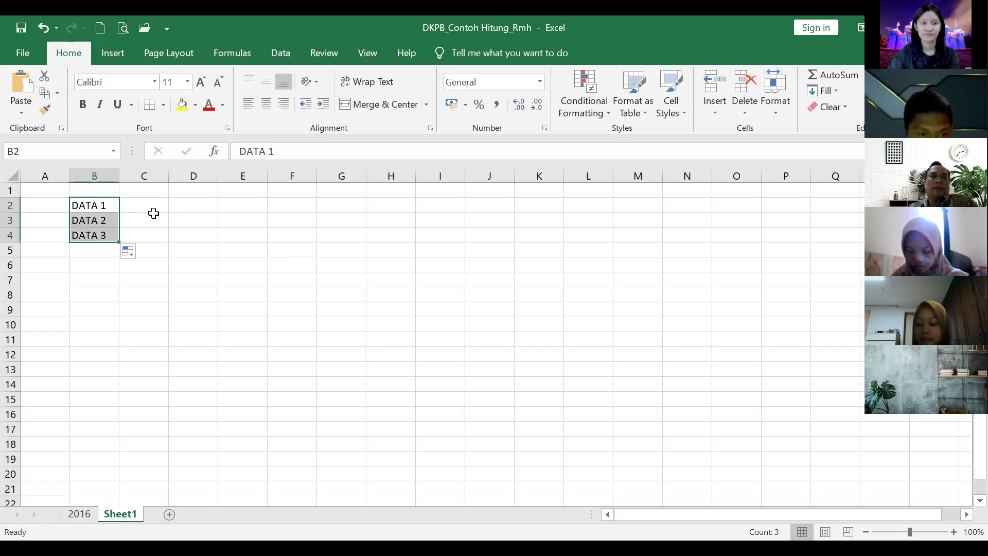
Step: Enter the column header "HARGA SEWA (Rp/THN)" in cell C1
{"action": "left_click", "coordinate": [137, 190]}
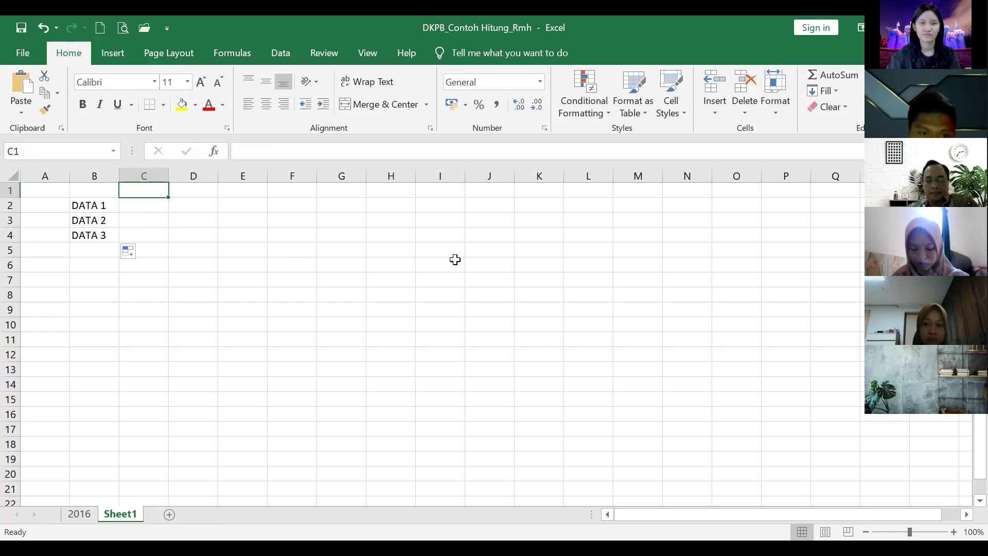
{"action": "type", "text": "H"}
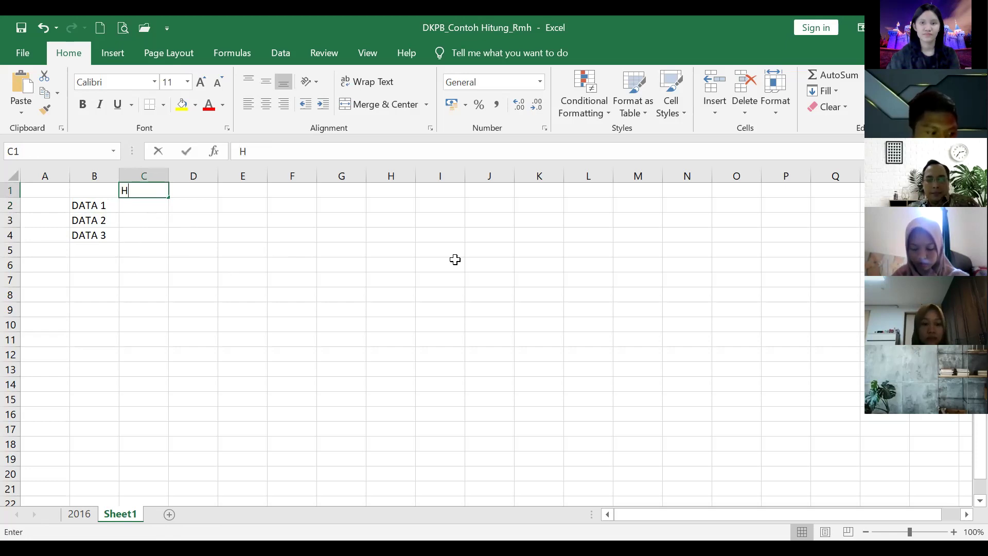
{"action": "type", "text": "ARGA SEWA "}
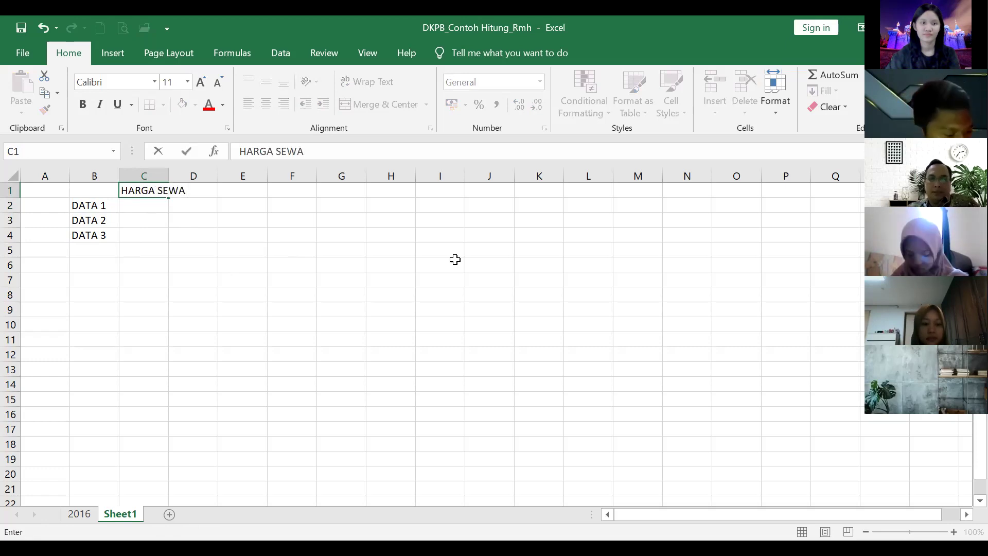
{"action": "type", "text": "("}
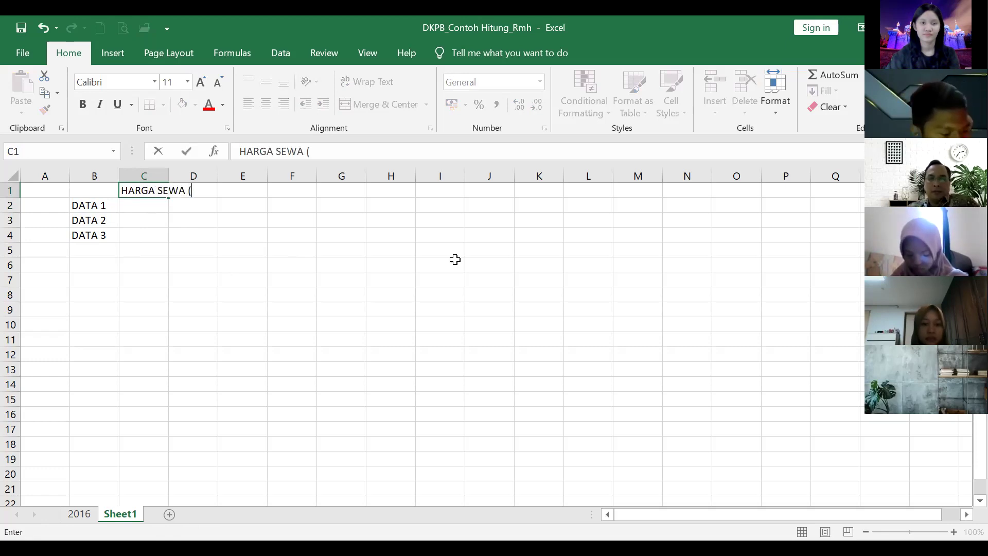
{"action": "type", "text": "R"}
{"action": "type", "text": "p"}
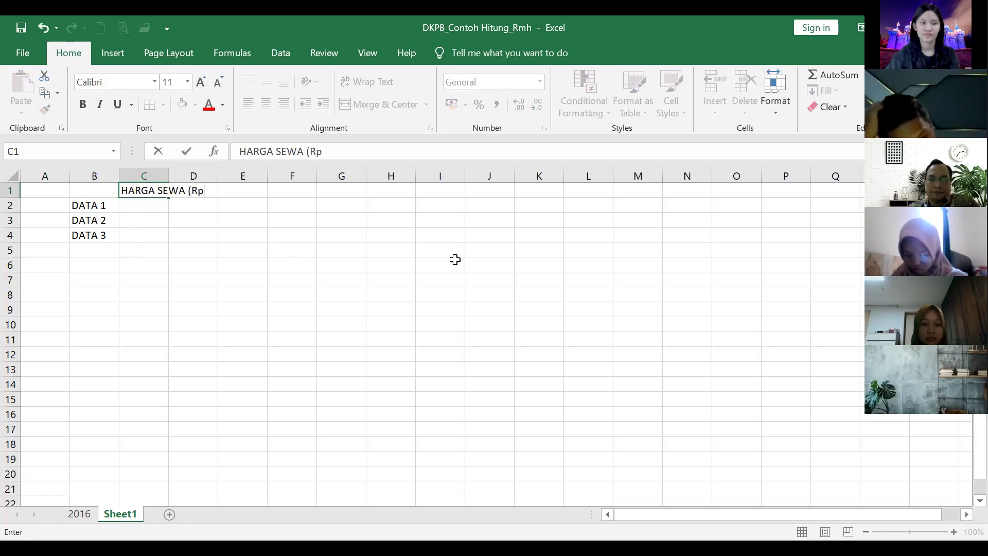
{"action": "type", "text": "/THN)"}
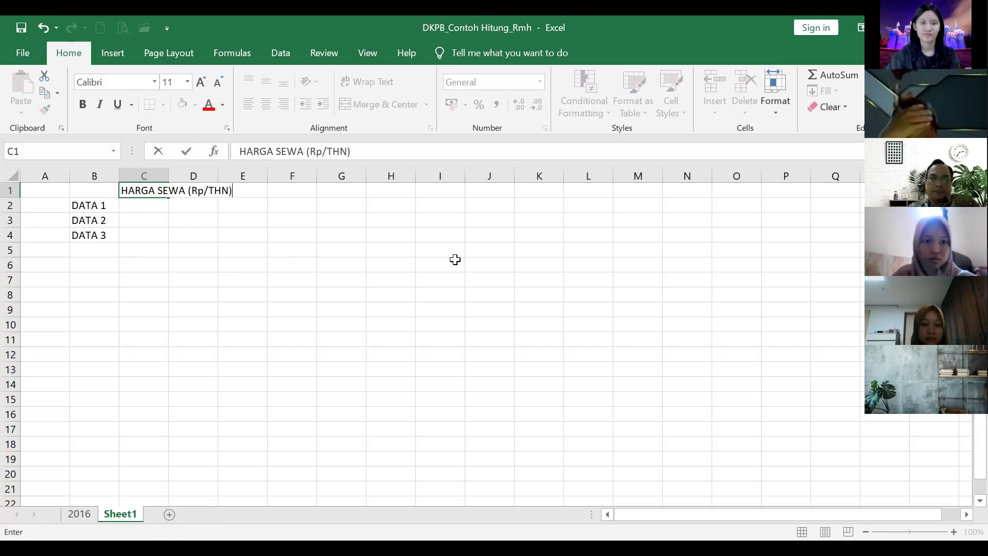
{"action": "key", "text": "Return"}
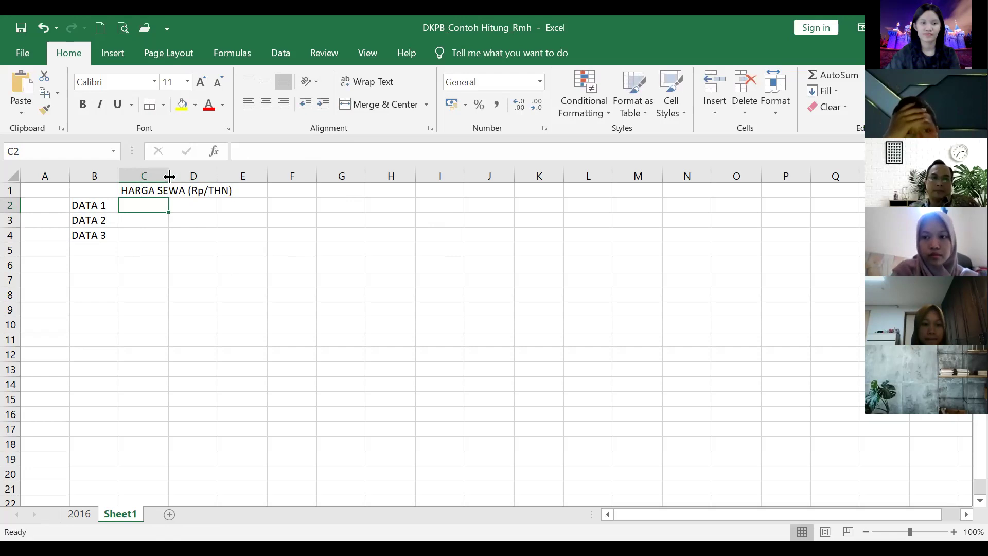
Step: Widen column C and apply the comma number style to the whole sheet
{"action": "left_click_drag", "start_coordinate": [196, 179], "coordinate": [203, 179]}
{"action": "left_click", "coordinate": [154, 191]}
{"action": "left_click", "coordinate": [11, 176]}
{"action": "left_click", "coordinate": [496, 105]}
{"action": "left_click", "coordinate": [425, 311]}
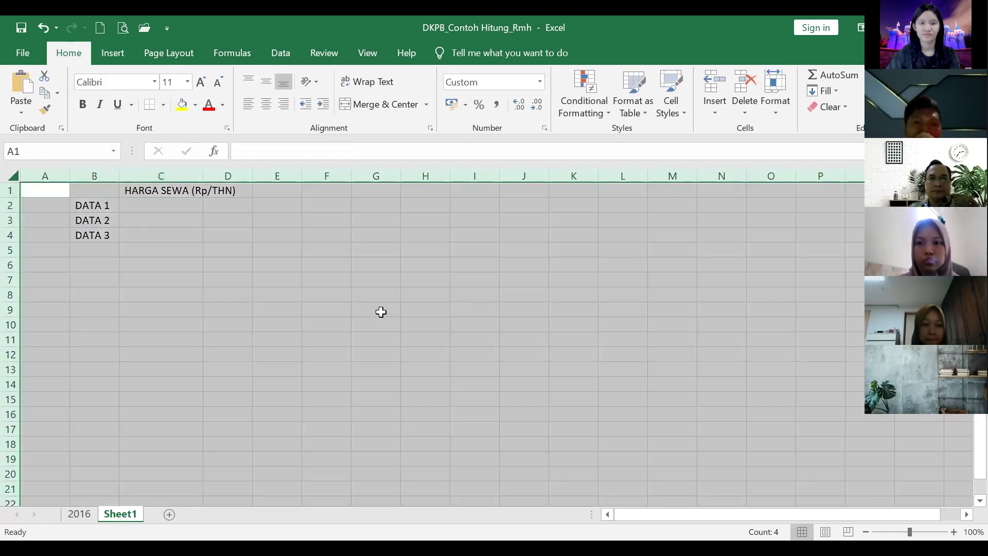
Step: Wrap the text of the HARGA SEWA (Rp/THN) header in cell C1
{"action": "left_click", "coordinate": [170, 190]}
{"action": "left_click", "coordinate": [367, 82]}
{"action": "left_click", "coordinate": [425, 264]}
Step: Enter the yearly rents 30000000, 35000000 and 32000000 for DATA 1 to DATA 3 in C2:C4
{"action": "key", "text": "Left"}
{"action": "key", "text": "Left"}
{"action": "key", "text": "Left"}
{"action": "key", "text": "Left"}
{"action": "key", "text": "Left"}
{"action": "key", "text": "Up"}
{"action": "key", "text": "Up"}
{"action": "key", "text": "Up"}
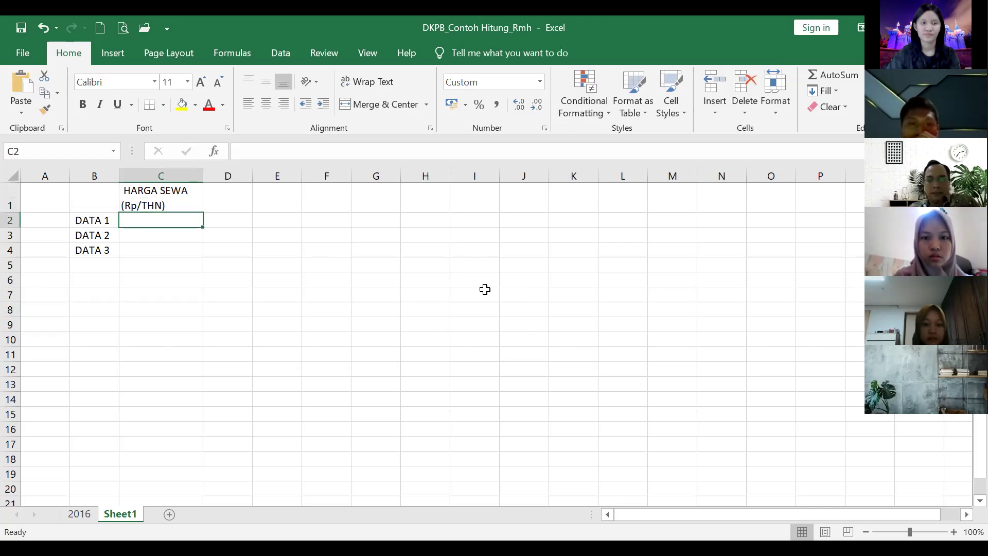
{"action": "type", "text": "30000000"}
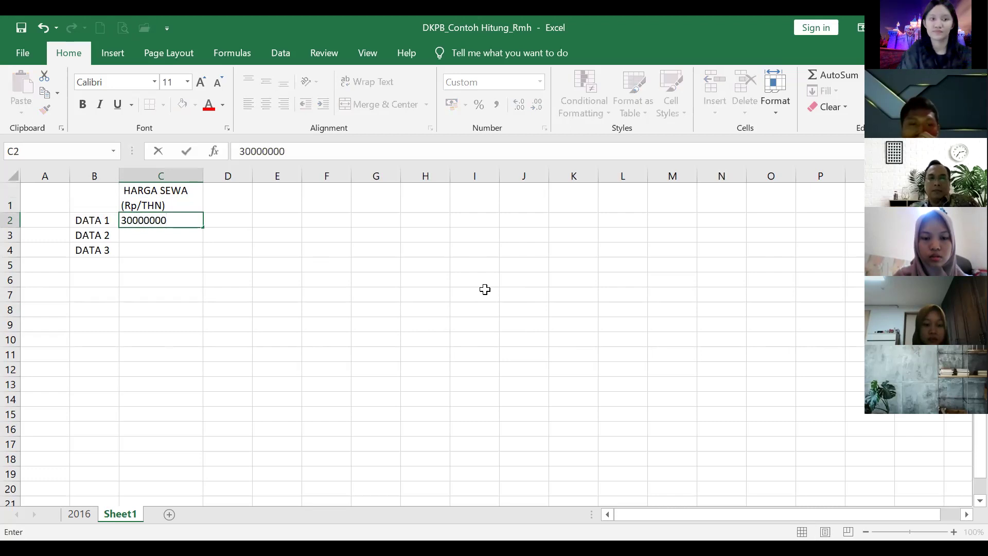
{"action": "key", "text": "Return"}
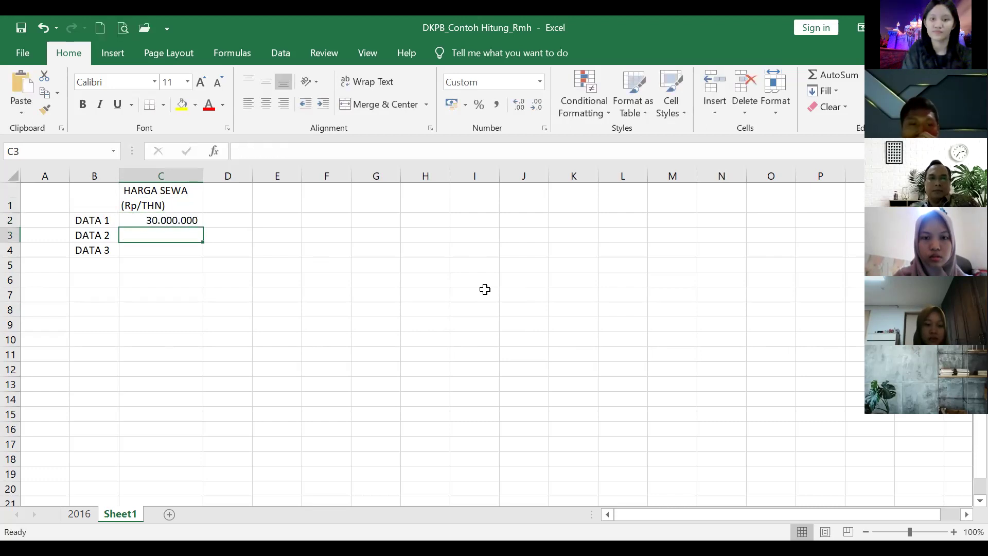
{"action": "type", "text": "35"}
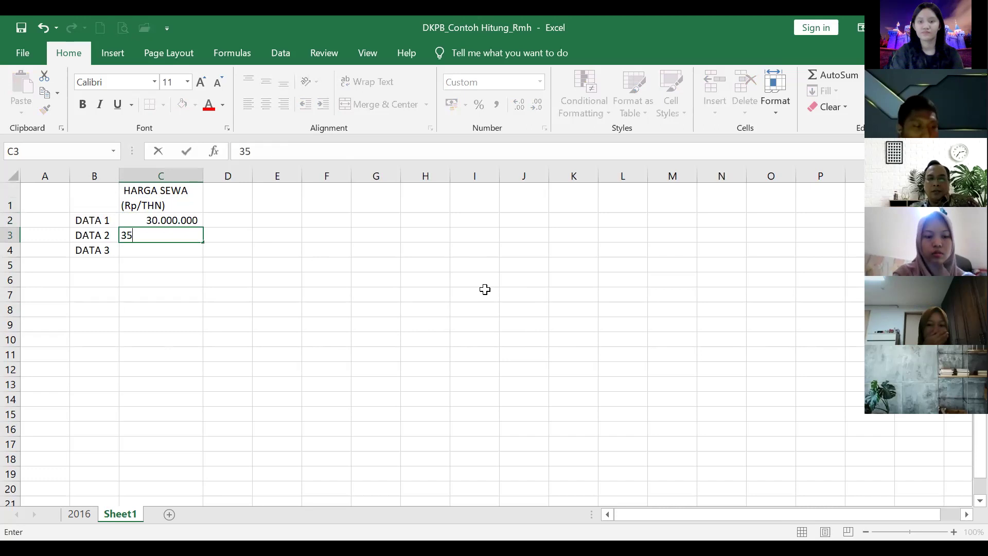
{"action": "type", "text": ".000.000"}
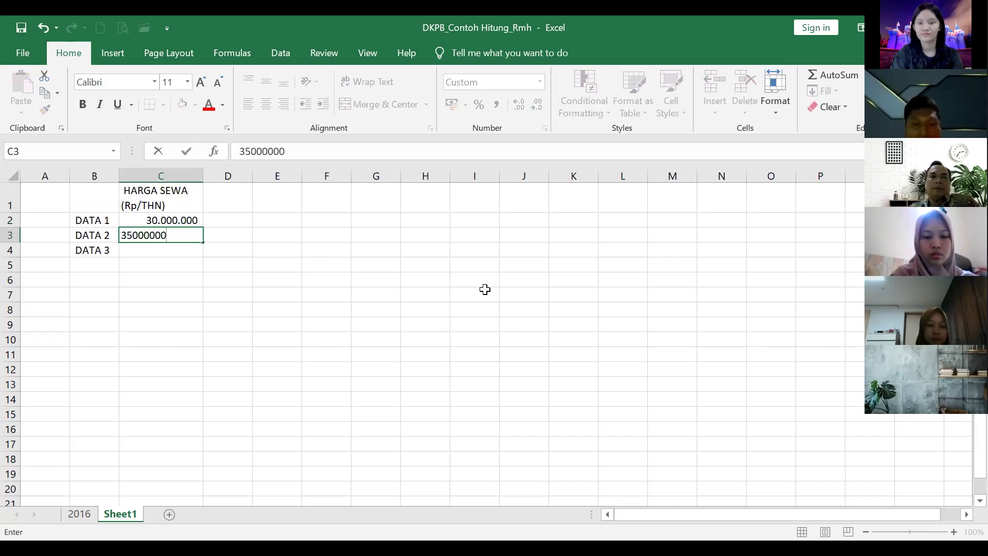
{"action": "key", "text": "Return"}
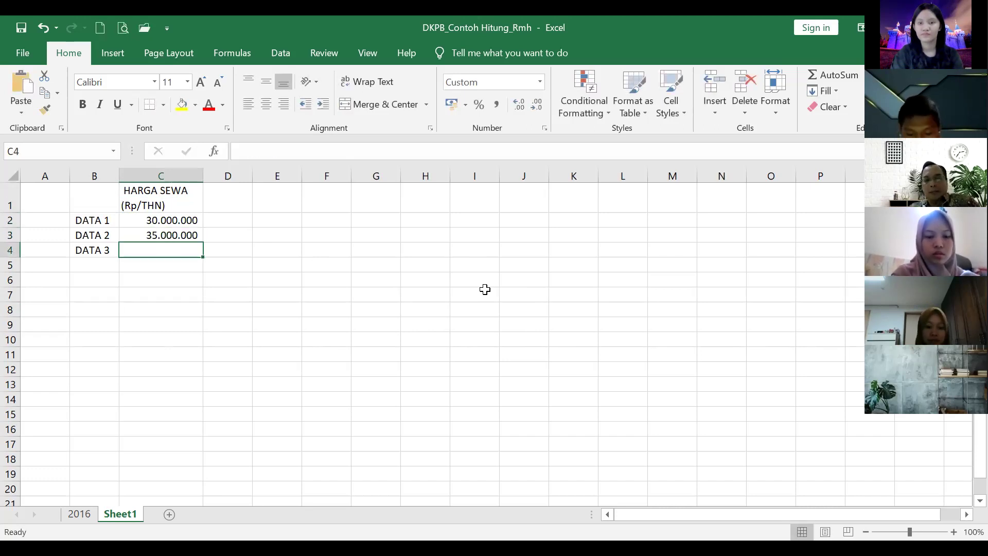
{"action": "type", "text": "32"}
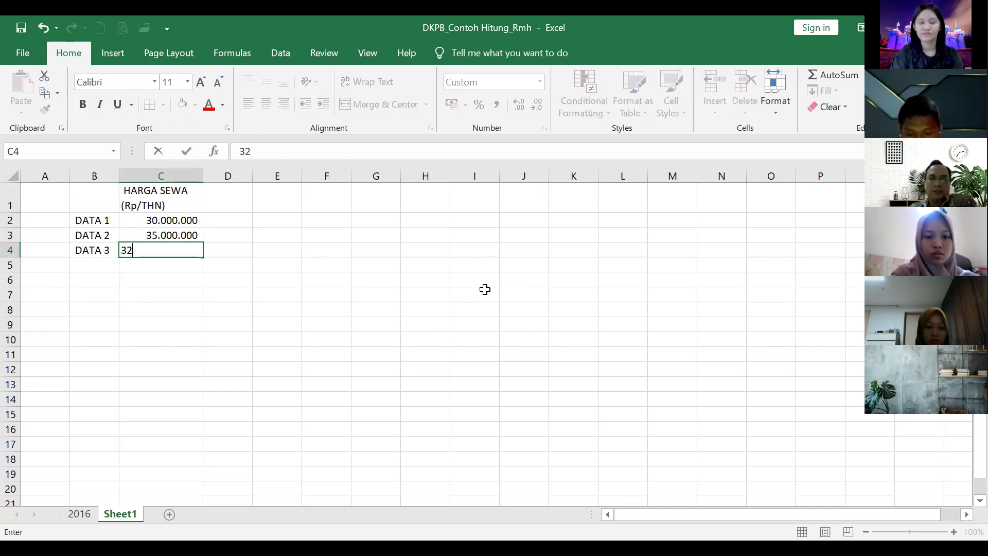
{"action": "type", "text": ".000.000"}
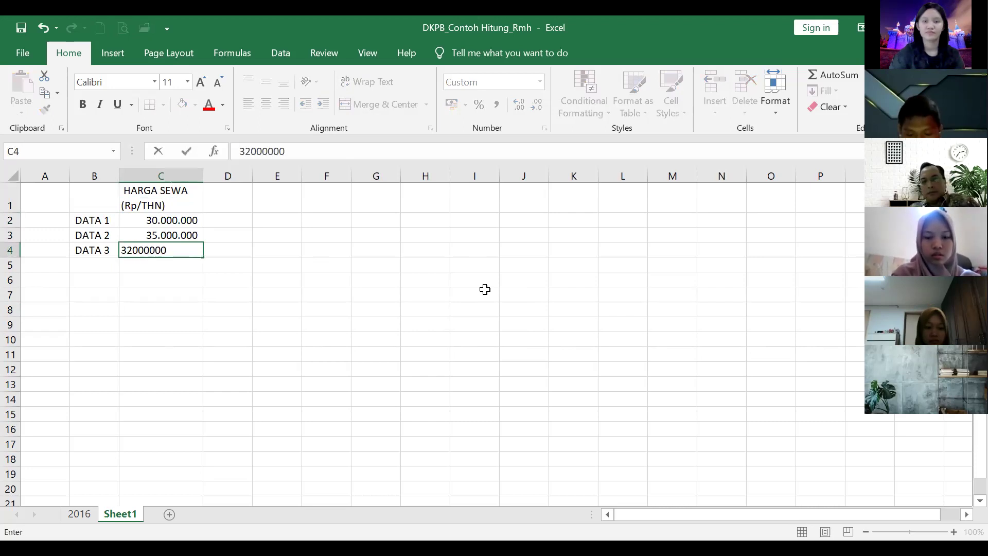
{"action": "key", "text": "Return"}
Step: Enter the column header "LUAS T/B" in cell D1
{"action": "key", "text": "Up"}
{"action": "key", "text": "Up"}
{"action": "key", "text": "Up"}
{"action": "key", "text": "Up"}
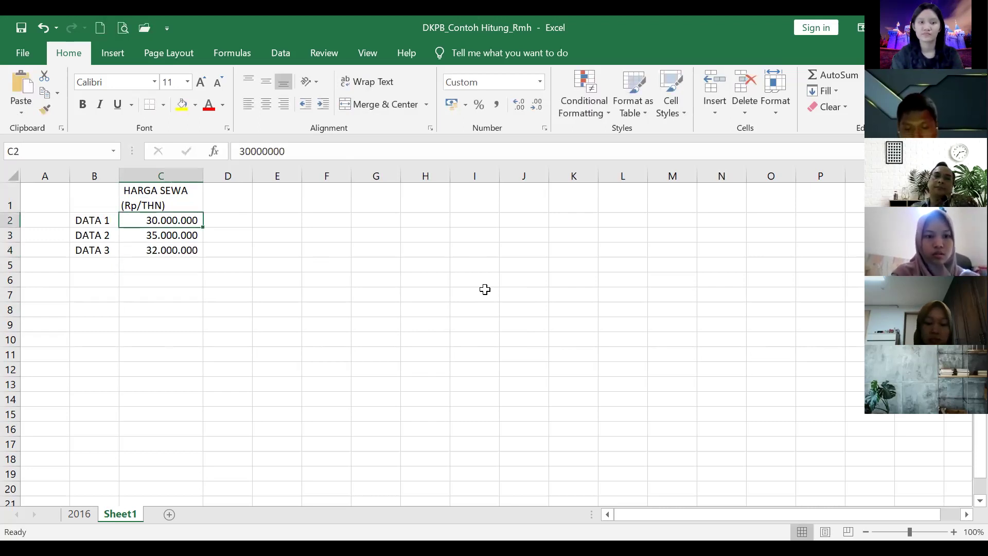
{"action": "key", "text": "Right"}
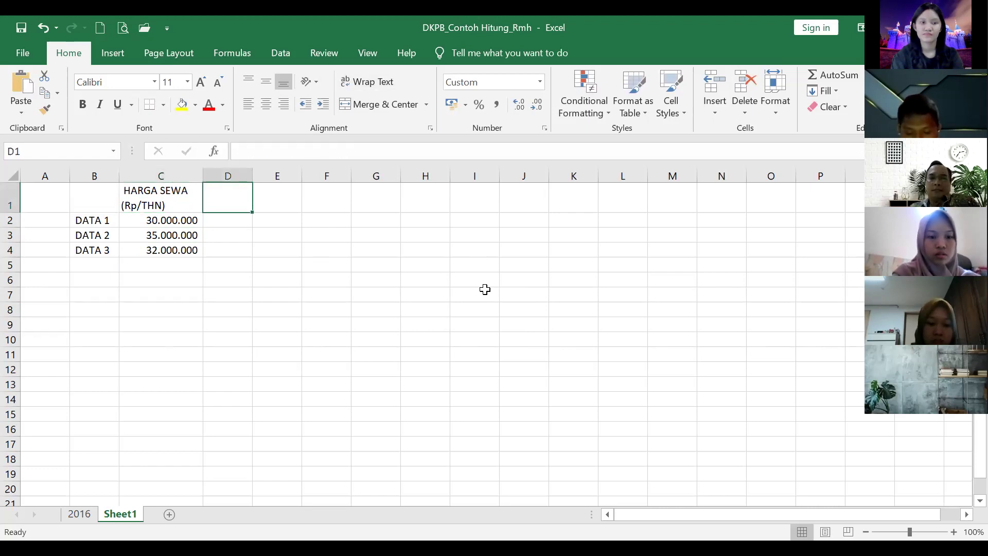
{"action": "type", "text": "LUA"}
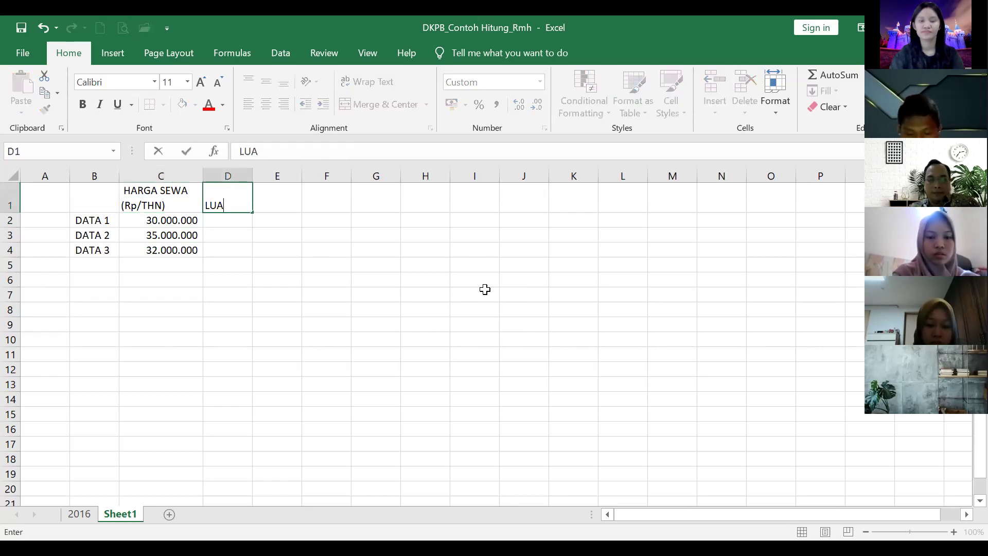
{"action": "type", "text": "S T/B"}
{"action": "key", "text": "Return"}
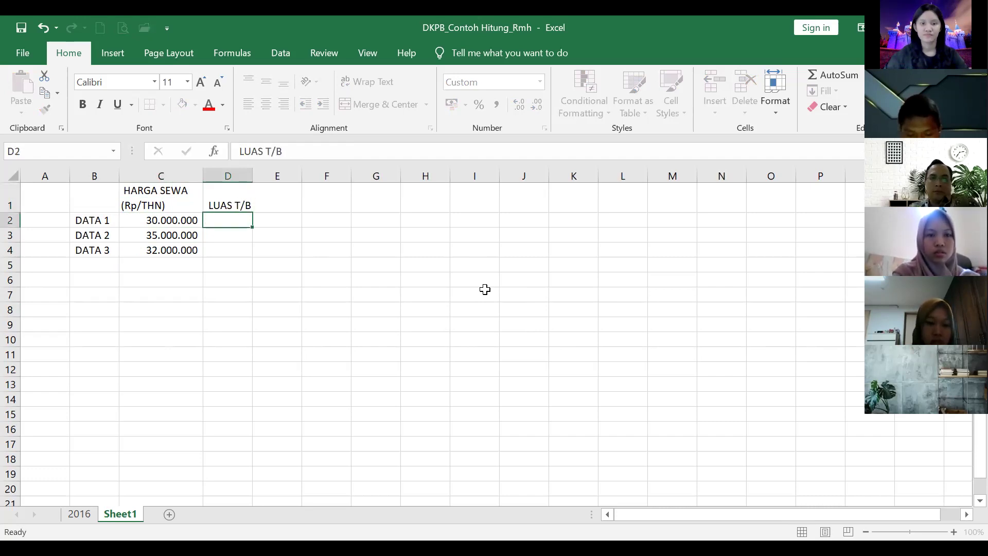
Step: Enter 0 in cells D2, D3 and D4 under LUAS T/B
{"action": "type", "text": "0"}
{"action": "key", "text": "Return"}
{"action": "type", "text": "0"}
{"action": "key", "text": "Return"}
{"action": "type", "text": "0"}
{"action": "key", "text": "Return"}
Step: Apply the percent number style to the range D2:H4
{"action": "key", "text": "Up"}
{"action": "key", "text": "Up"}
{"action": "key", "text": "Up"}
{"action": "key", "text": "shift+Down"}
{"action": "key", "text": "shift+Down"}
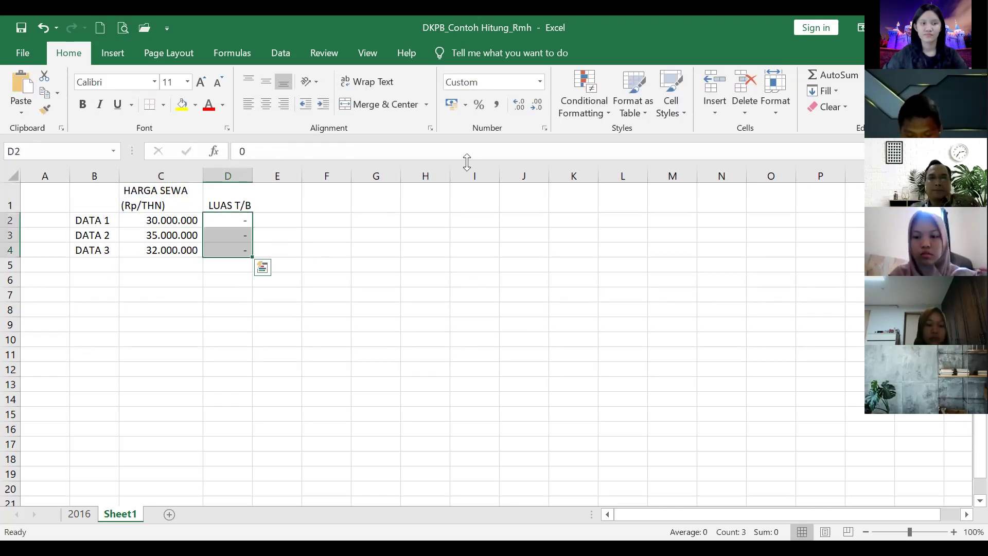
{"action": "left_click", "coordinate": [424, 253], "text": "shift"}
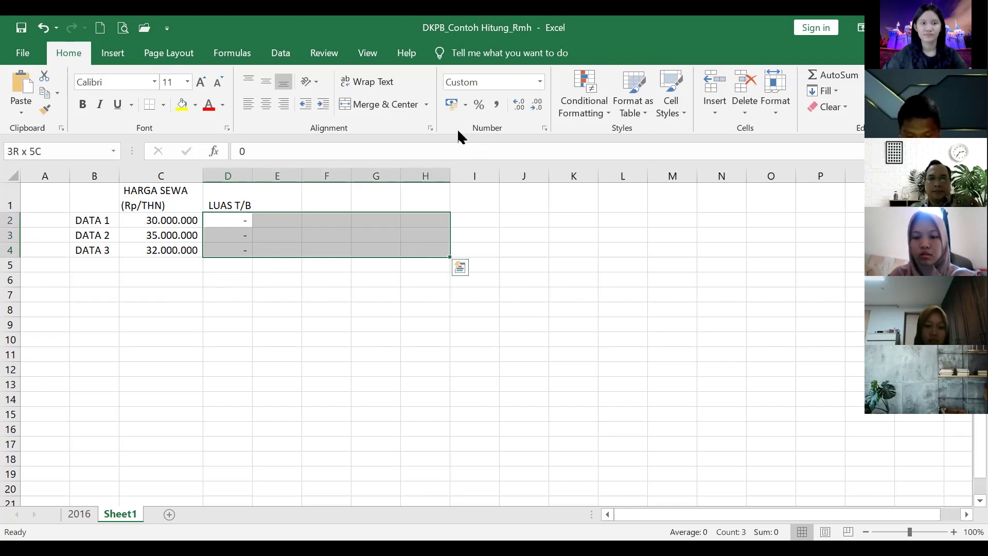
{"action": "left_click", "coordinate": [478, 106]}
{"action": "left_click", "coordinate": [552, 277]}
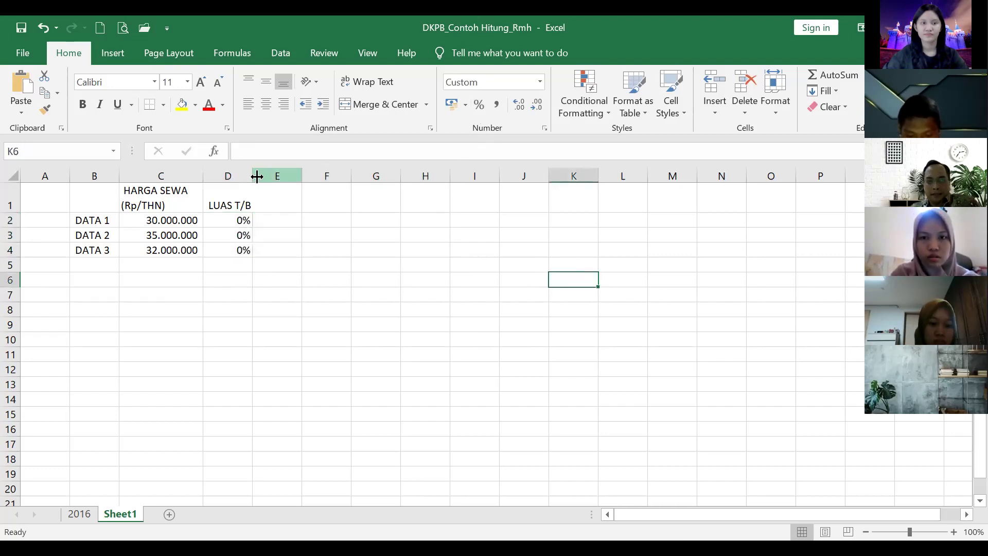
Step: Widen column D slightly and enter the header "LOKASI" in cell E1
{"action": "left_click_drag", "start_coordinate": [257, 176], "coordinate": [257, 176]}
{"action": "left_click", "coordinate": [387, 318]}
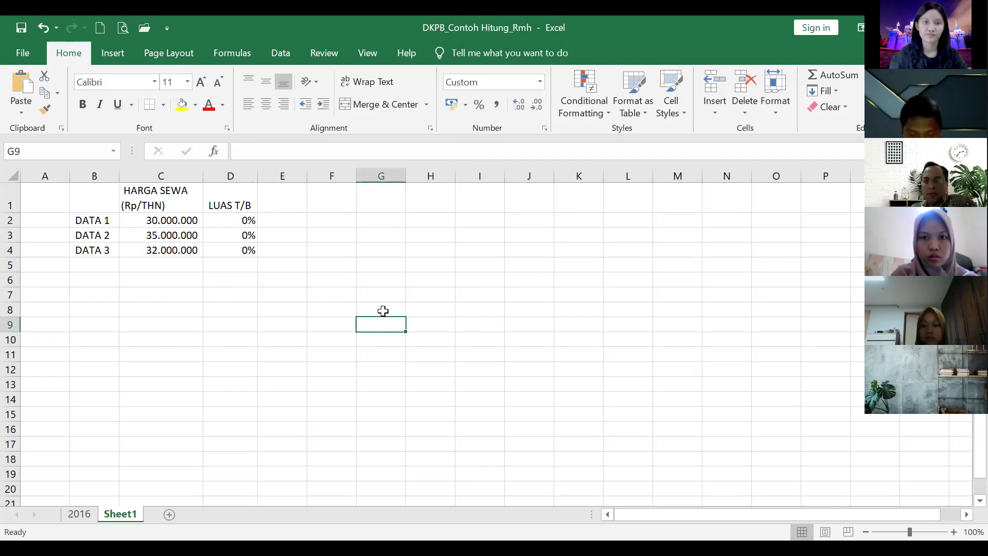
{"action": "left_click", "coordinate": [275, 200]}
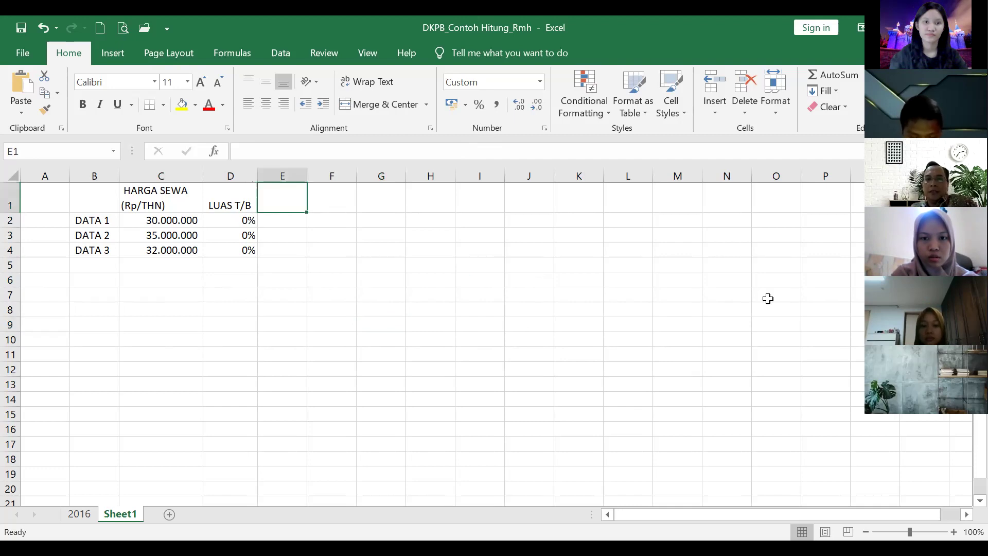
{"action": "type", "text": "LOKASI"}
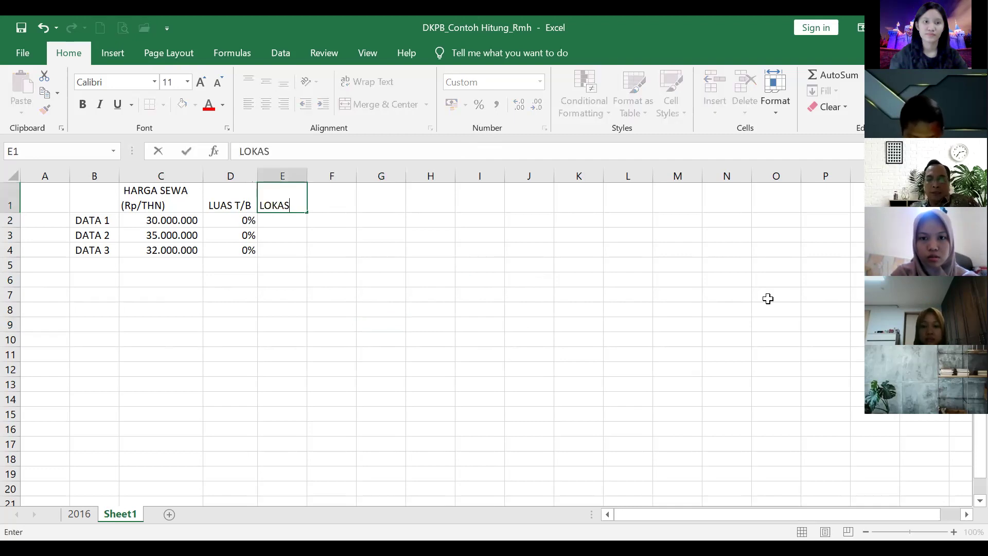
{"action": "key", "text": "Return"}
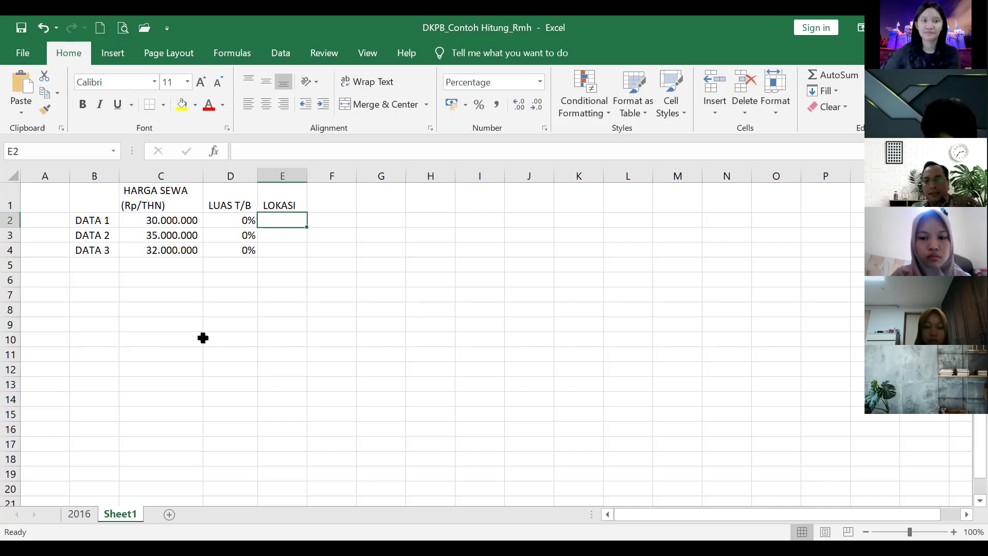
{"action": "left_click", "coordinate": [156, 224]}
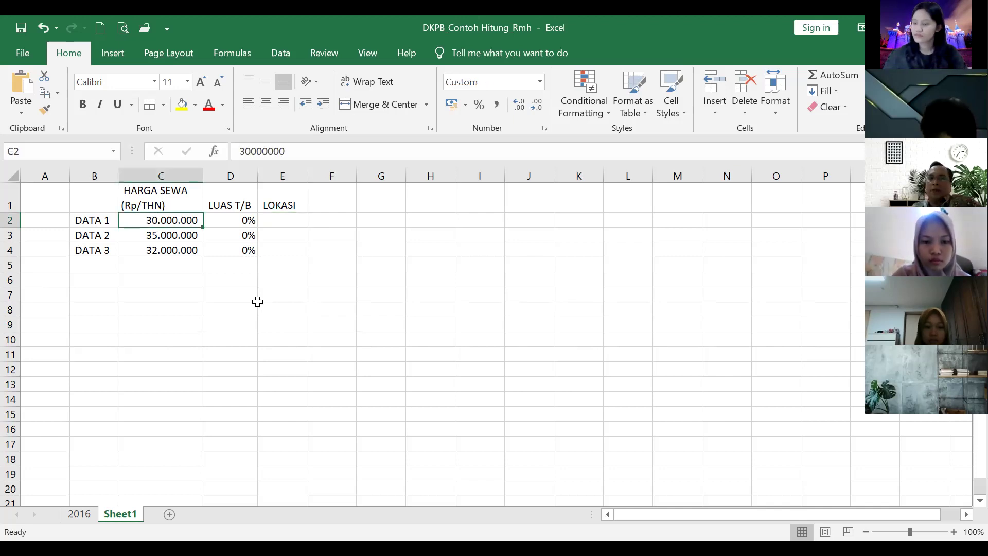
{"action": "key", "text": "Right"}
{"action": "key", "text": "Right"}
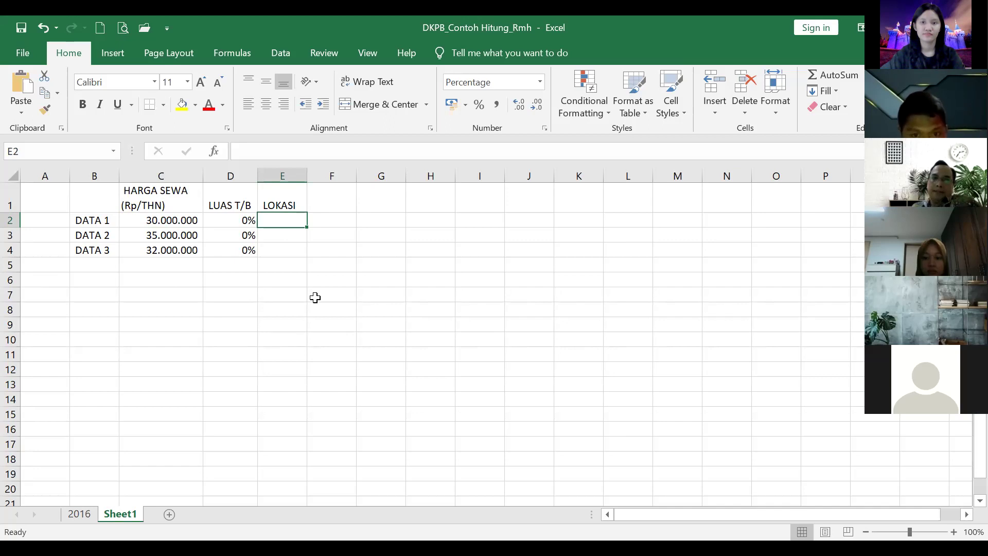
{"action": "left_click", "coordinate": [339, 201]}
{"action": "left_click", "coordinate": [215, 205]}
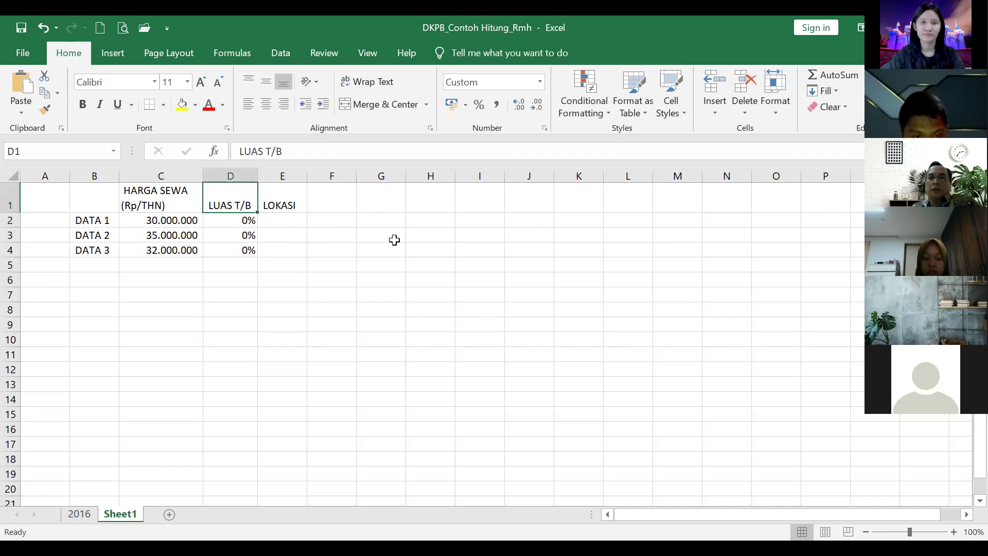
{"action": "left_click", "coordinate": [282, 203]}
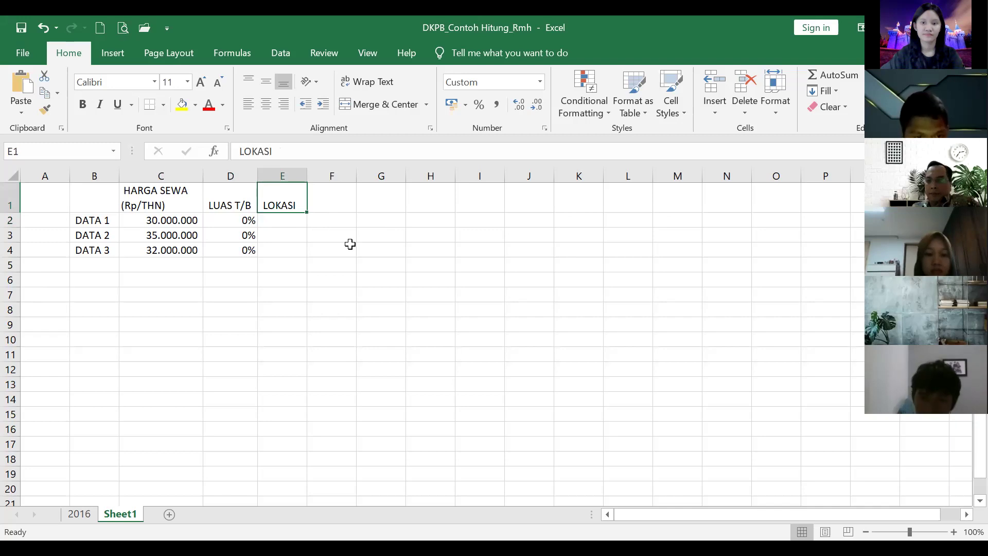
Step: Try "BANJIR" as the column header in cell F1 and clear the cell again
{"action": "left_click", "coordinate": [321, 200]}
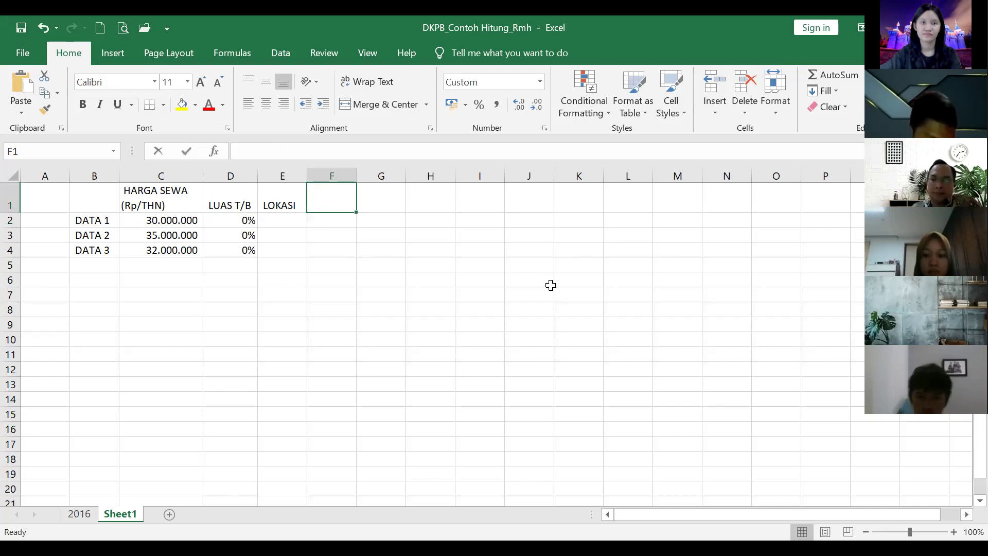
{"action": "type", "text": "BANJR"}
{"action": "key", "text": "BackSpace"}
{"action": "type", "text": "IR/"}
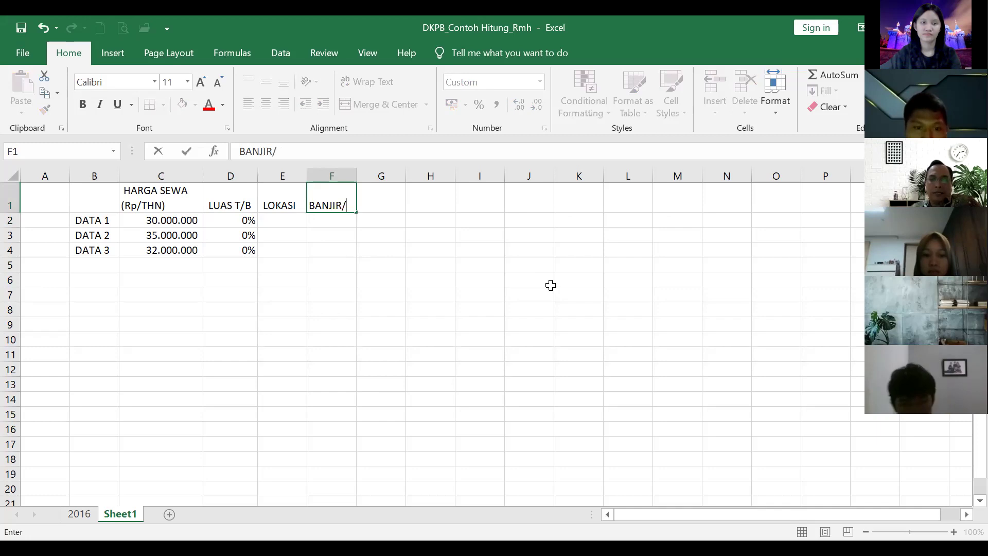
{"action": "key", "text": "BackSpace"}
{"action": "key", "text": "Return"}
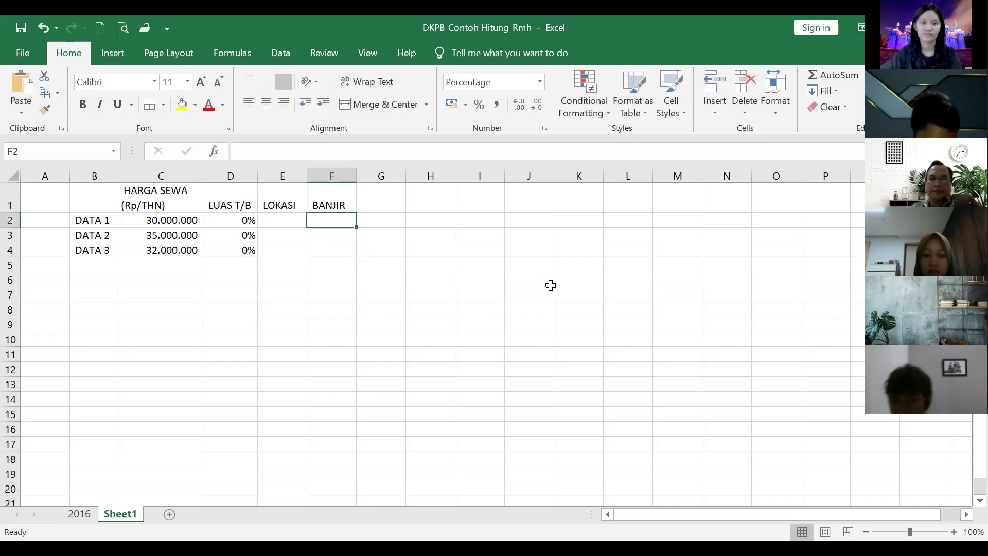
{"action": "key", "text": "Up"}
{"action": "key", "text": "Delete"}
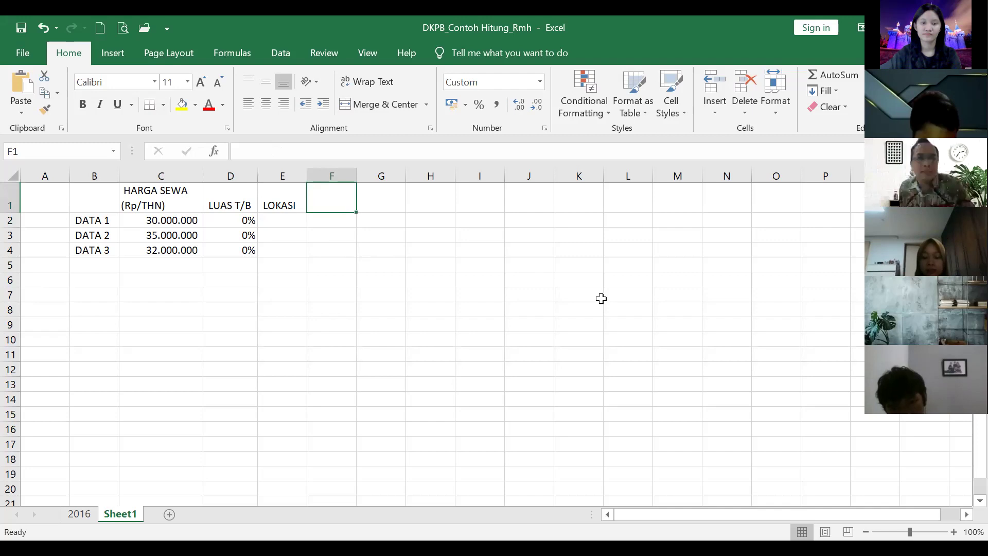
Step: Enter the column header "FASILITAS" in cell F1 and fit column F to its content
{"action": "type", "text": "FASILI"}
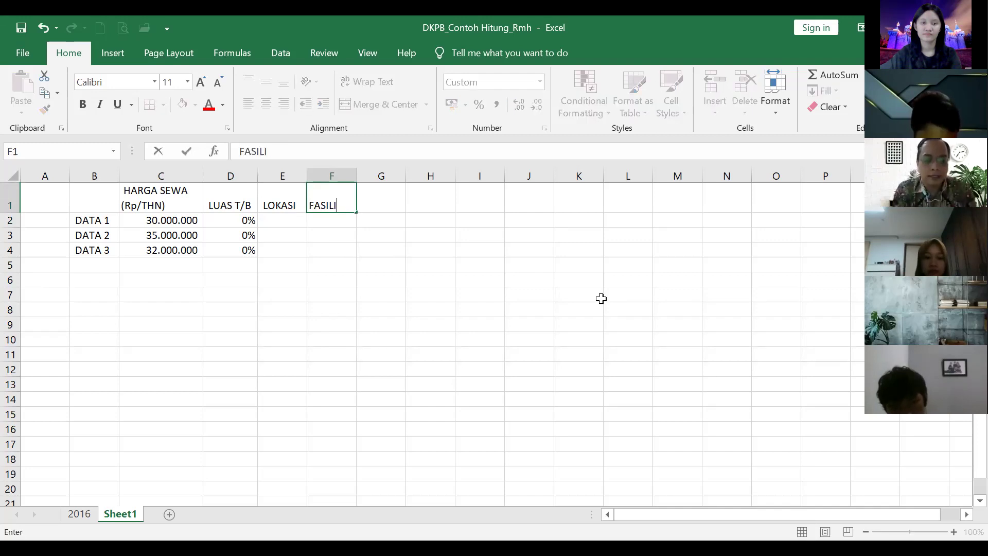
{"action": "type", "text": "TAS"}
{"action": "key", "text": "Return"}
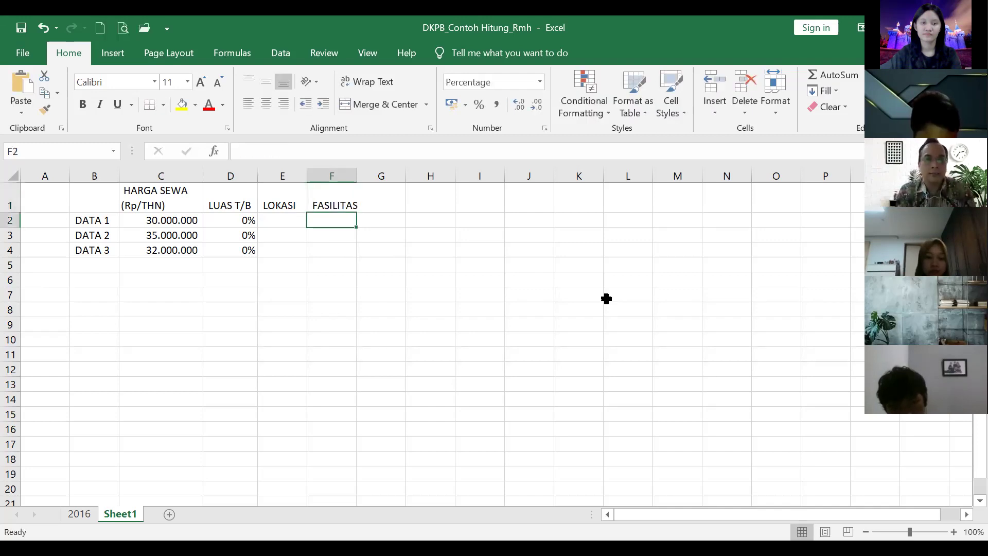
{"action": "double_click", "coordinate": [359, 176]}
Step: Enter 5% under both LOKASI and FASILITAS for DATA 1, in cells E2 and F2
{"action": "left_click", "coordinate": [300, 226]}
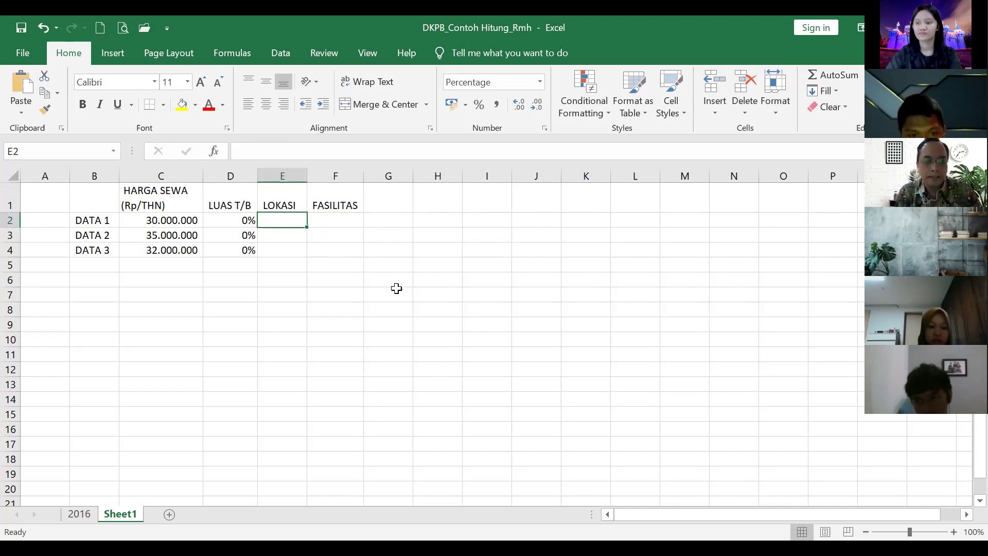
{"action": "type", "text": "5"}
{"action": "key", "text": "Tab"}
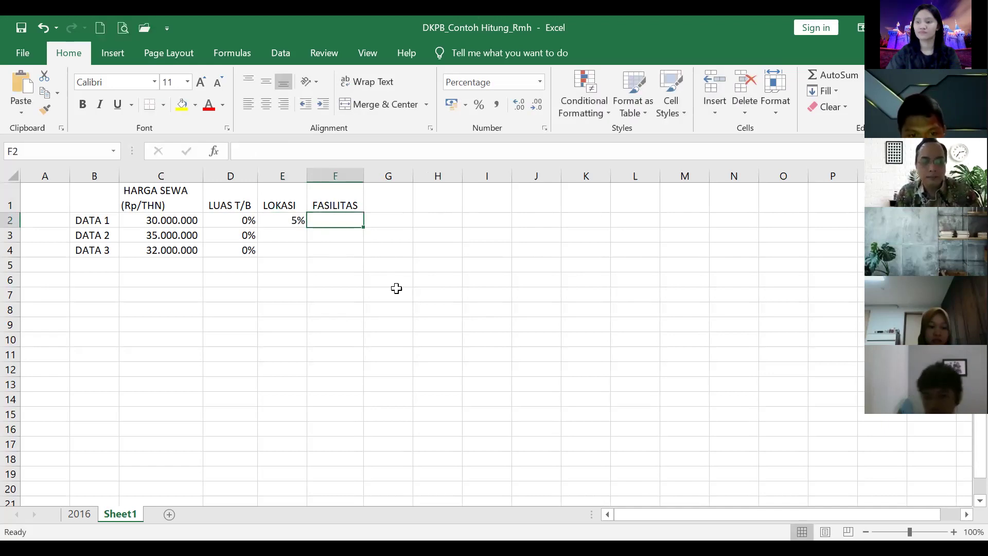
{"action": "type", "text": "5"}
{"action": "key", "text": "Return"}
Step: Copy the percentages in E2:F2 to the DATA 2 and DATA 3 rows, starting at E3:E4
{"action": "key", "text": "Left"}
{"action": "key", "text": "Up"}
{"action": "key", "text": "shift+Right"}
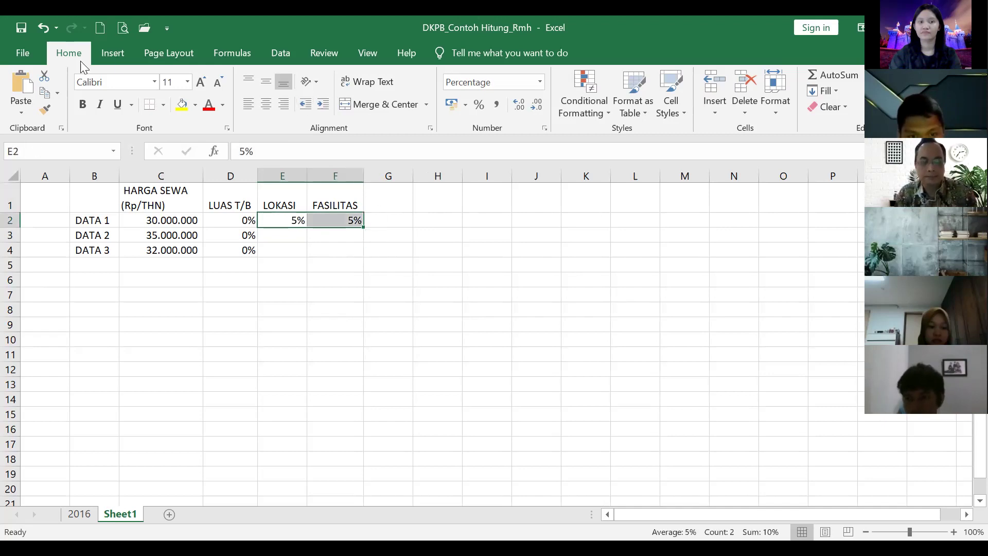
{"action": "left_click", "coordinate": [44, 94]}
{"action": "left_click_drag", "start_coordinate": [272, 234], "coordinate": [278, 250]}
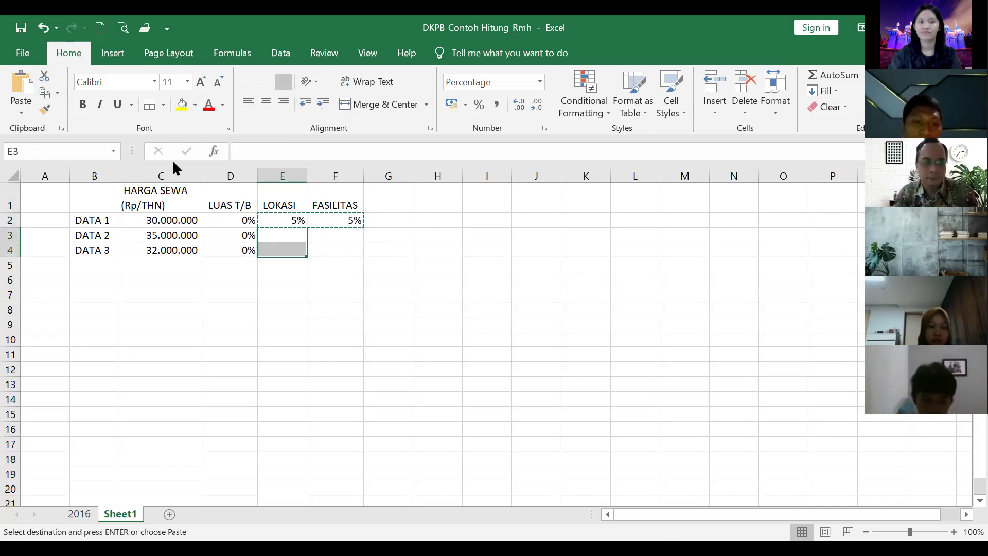
{"action": "left_click", "coordinate": [21, 83]}
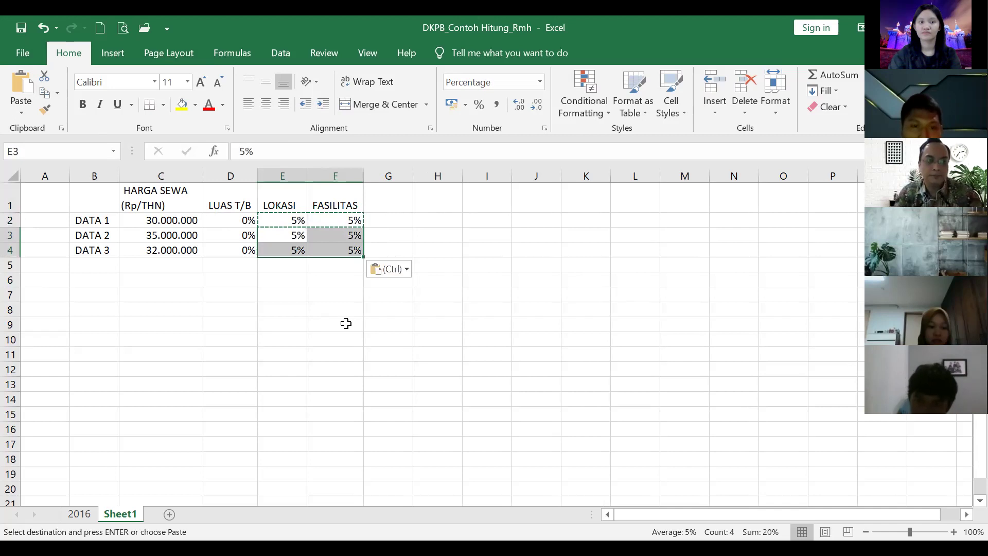
Step: Change the LOKASI adjustment to -5% for DATA 2 and DATA 3 in cells E3 and E4
{"action": "left_click", "coordinate": [285, 238]}
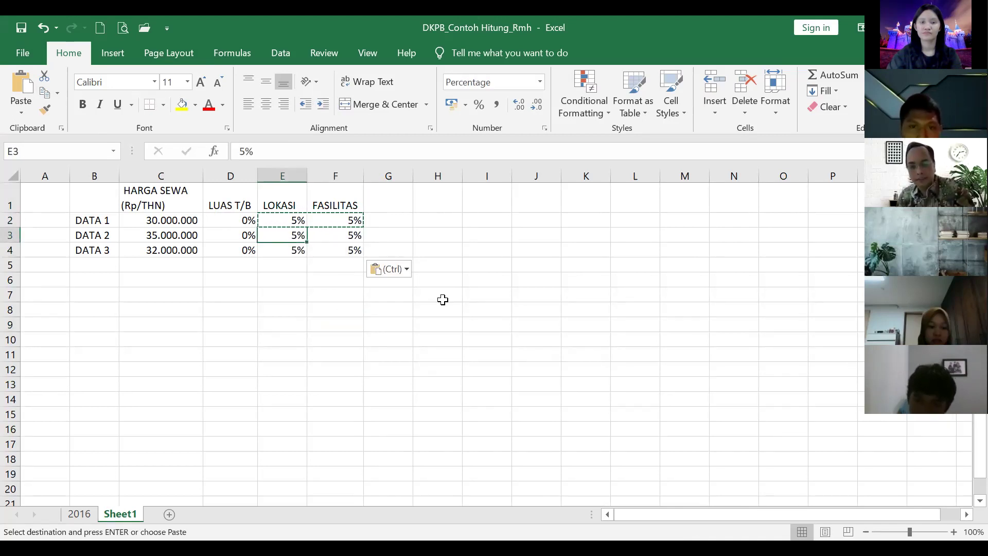
{"action": "type", "text": "-5"}
{"action": "key", "text": "Tab"}
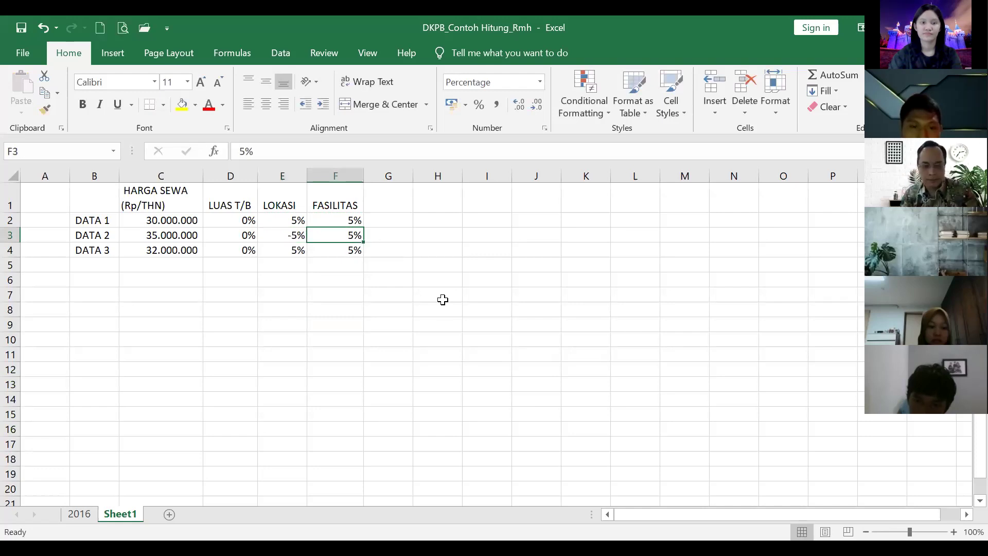
{"action": "key", "text": "Return"}
{"action": "type", "text": "-5"}
{"action": "key", "text": "Tab"}
Step: Enter the header "JUMLAH" in cells G1 and H1, and sum D2:F2 in cell G2
{"action": "key", "text": "Right"}
{"action": "key", "text": "Up"}
{"action": "key", "text": "Up"}
{"action": "key", "text": "Up"}
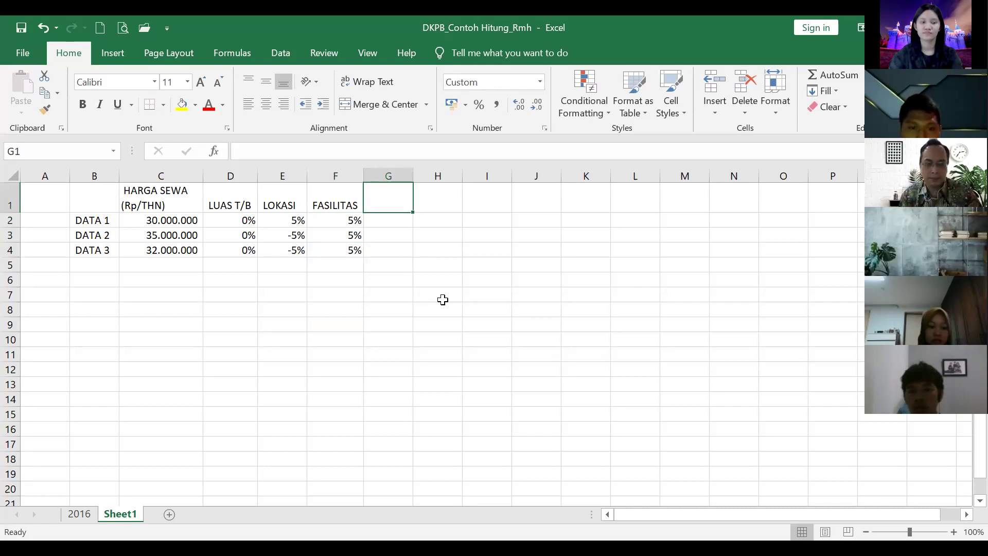
{"action": "type", "text": "JUMLAH"}
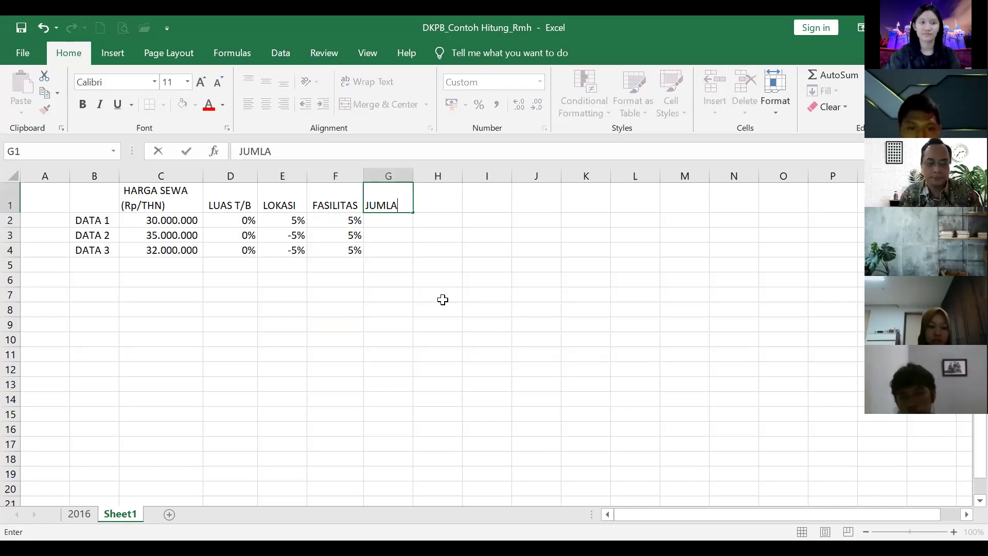
{"action": "key", "text": "Return"}
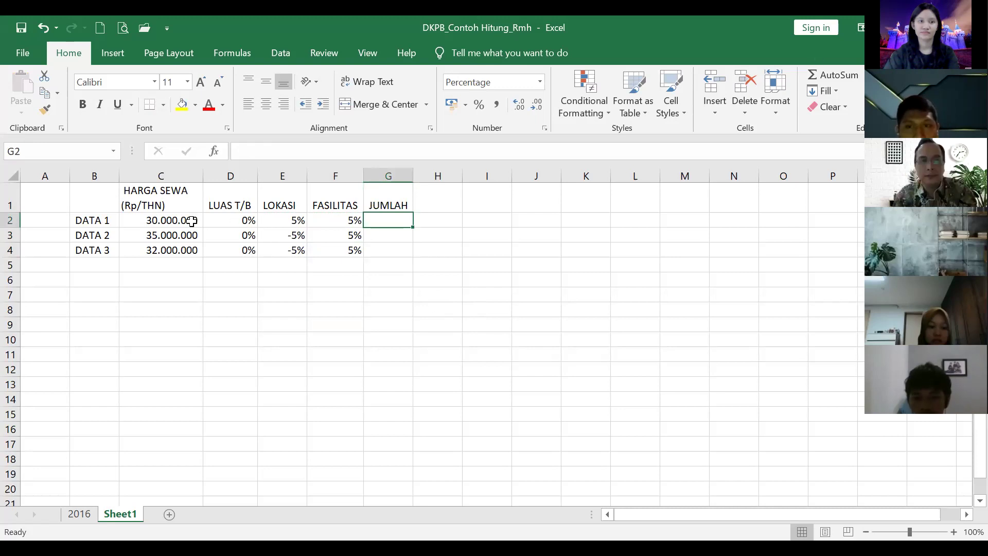
{"action": "key", "text": "alt+equal"}
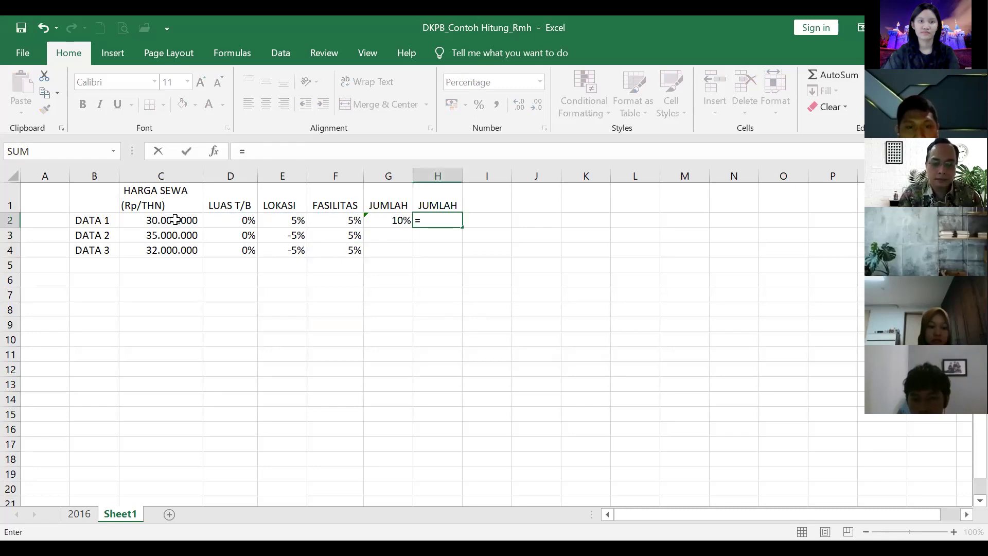
Step: Calculate the adjusted rent for DATA 1 in cell H2 with the formula =C2*(1+G2)
{"action": "left_click", "coordinate": [175, 220]}
{"action": "type", "text": "*("}
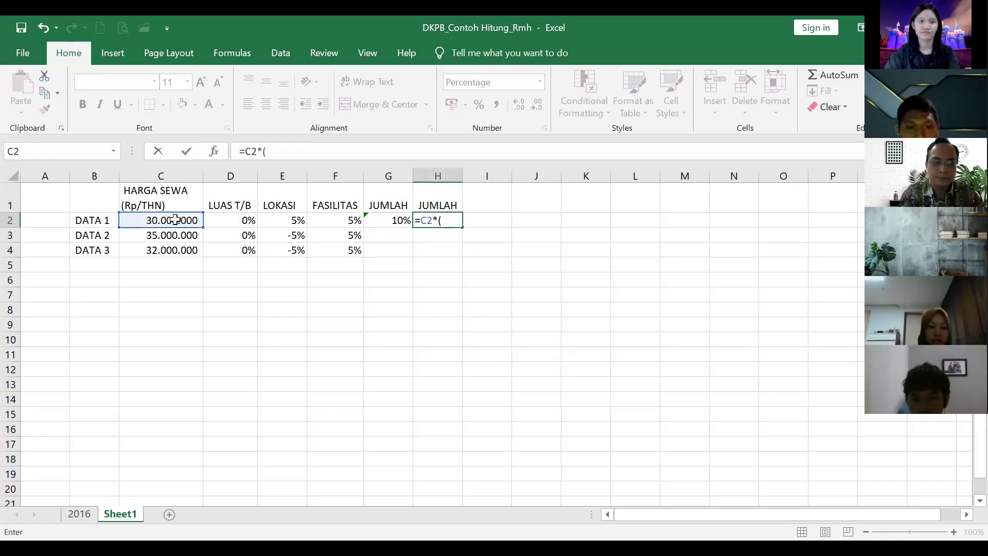
{"action": "type", "text": "1+"}
{"action": "left_click", "coordinate": [394, 220]}
{"action": "type", "text": ")"}
{"action": "key", "text": "Return"}
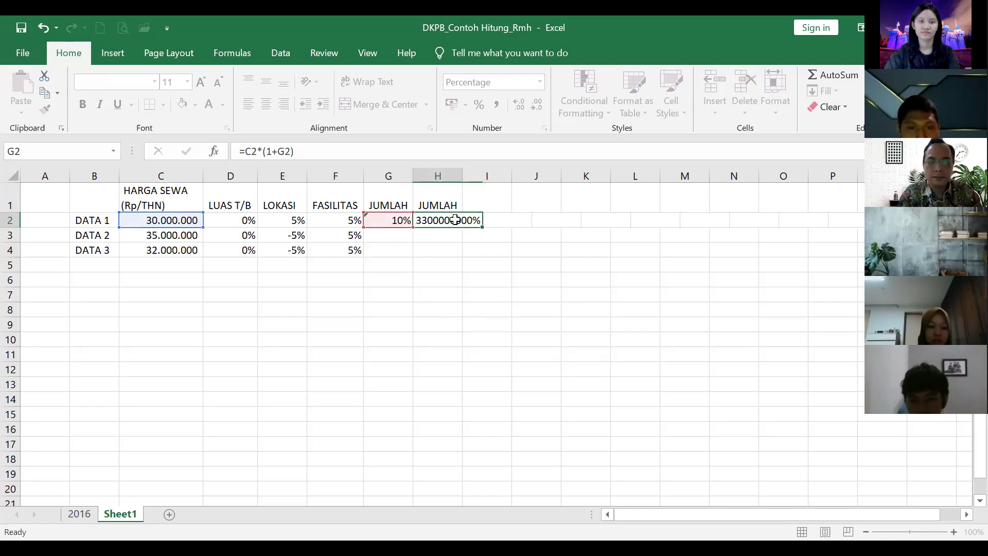
Step: Change cell H2 from percentage to a number format with thousands separators and no decimals
{"action": "key", "text": "Up"}
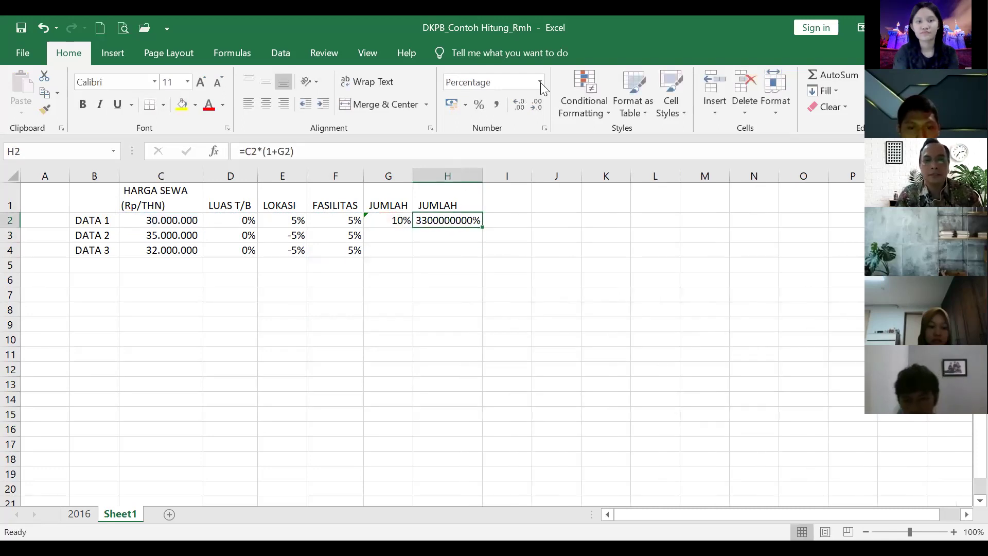
{"action": "left_click", "coordinate": [539, 82]}
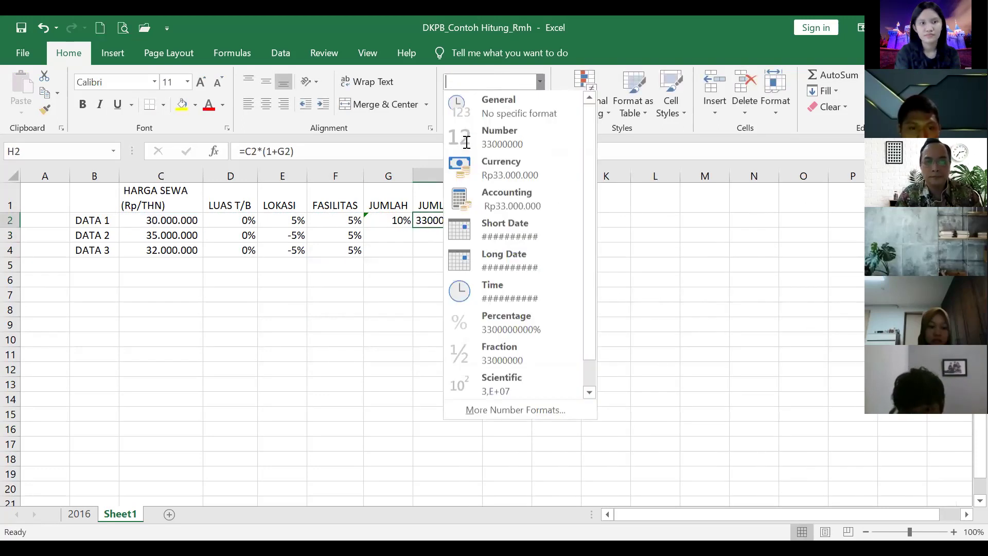
{"action": "left_click", "coordinate": [501, 109]}
{"action": "left_click", "coordinate": [591, 319]}
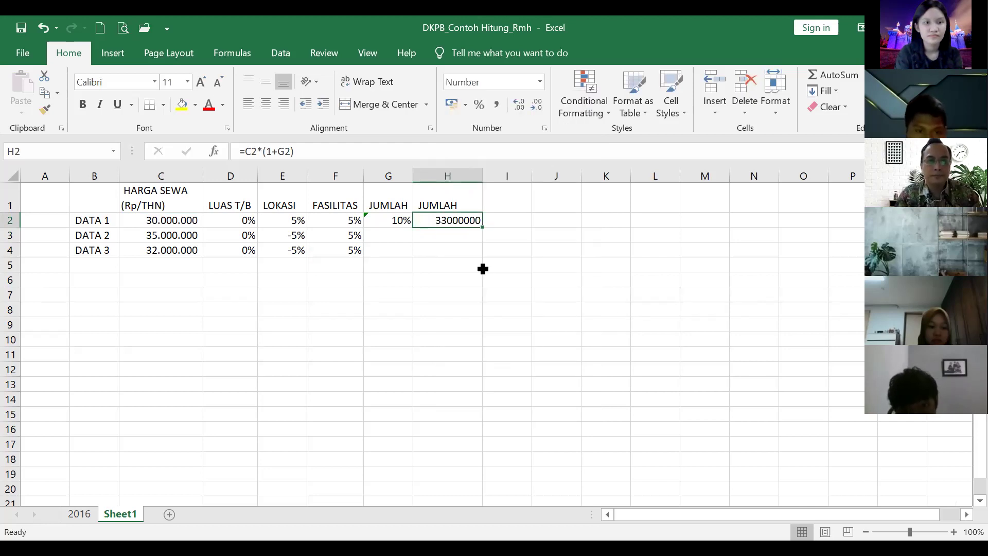
Step: Copy the formulas in G2:H2 down to the DATA 2 and DATA 3 rows
{"action": "left_click", "coordinate": [384, 221]}
{"action": "key", "text": "shift+Right"}
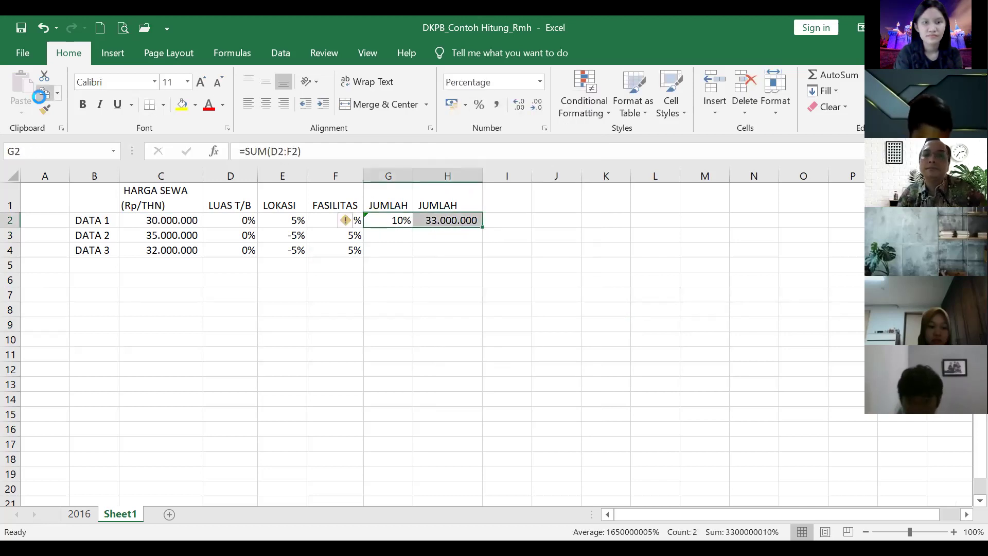
{"action": "key", "text": "ctrl+c"}
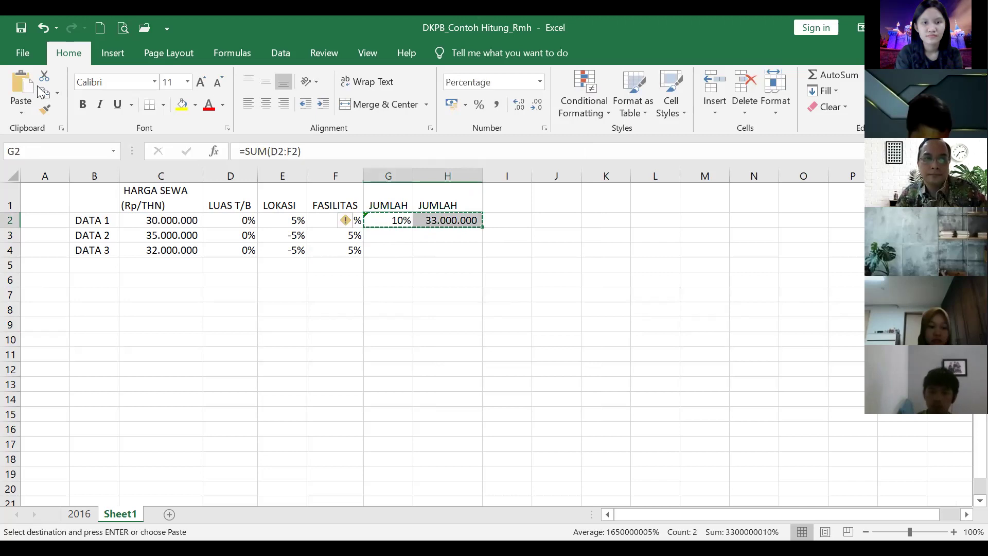
{"action": "left_click_drag", "start_coordinate": [389, 235], "coordinate": [388, 251]}
{"action": "key", "text": "ctrl+v"}
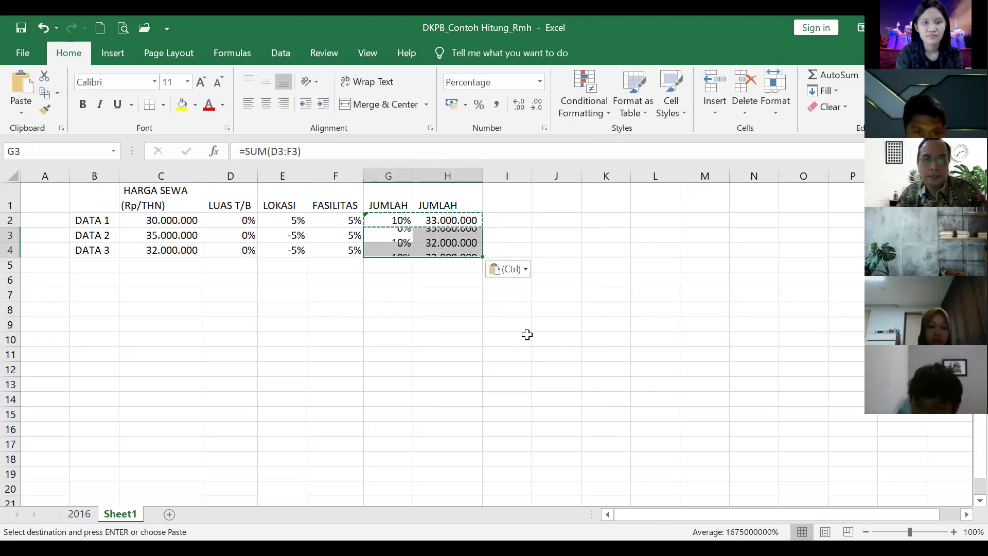
Step: Enter the row label "RATA-RATA" in cell B5 below DATA 3
{"action": "left_click", "coordinate": [91, 263]}
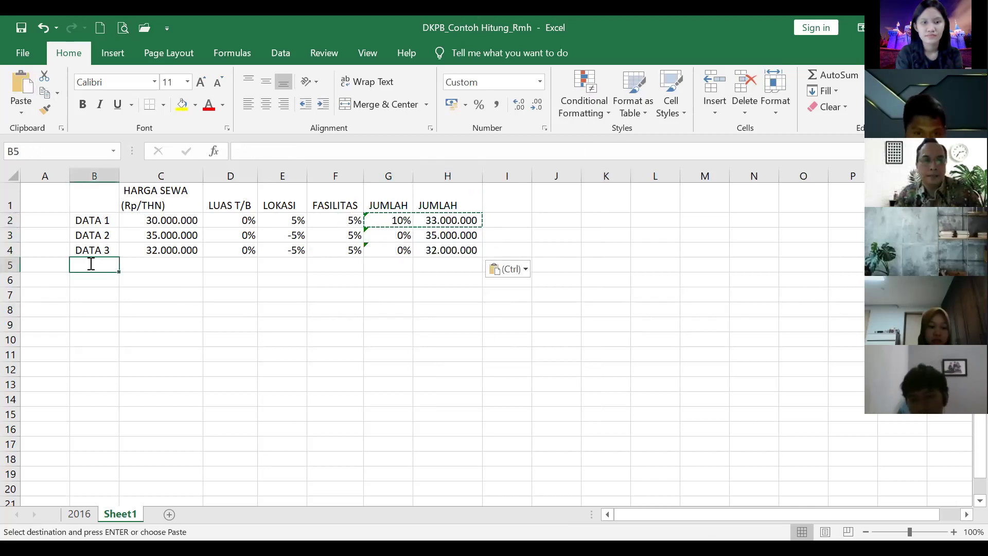
{"action": "type", "text": "RATA-RATA"}
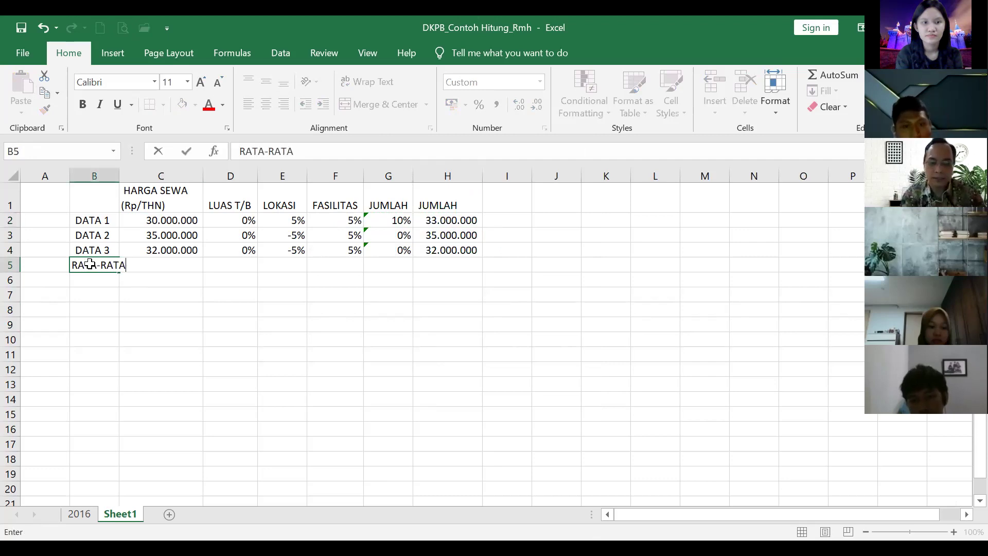
{"action": "key", "text": "Tab"}
Step: Calculate the average adjusted rent in cell H5 with =AVERAGE(H2:H4)
{"action": "key", "text": "Tab"}
{"action": "key", "text": "Tab"}
{"action": "key", "text": "Tab"}
{"action": "key", "text": "Tab"}
{"action": "key", "text": "Tab"}
{"action": "type", "text": "="}
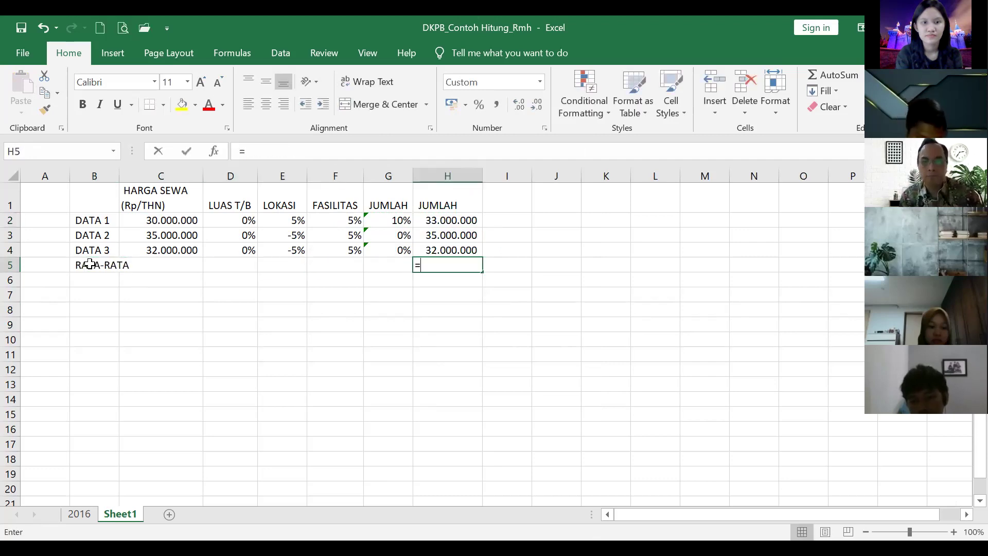
{"action": "type", "text": "A"}
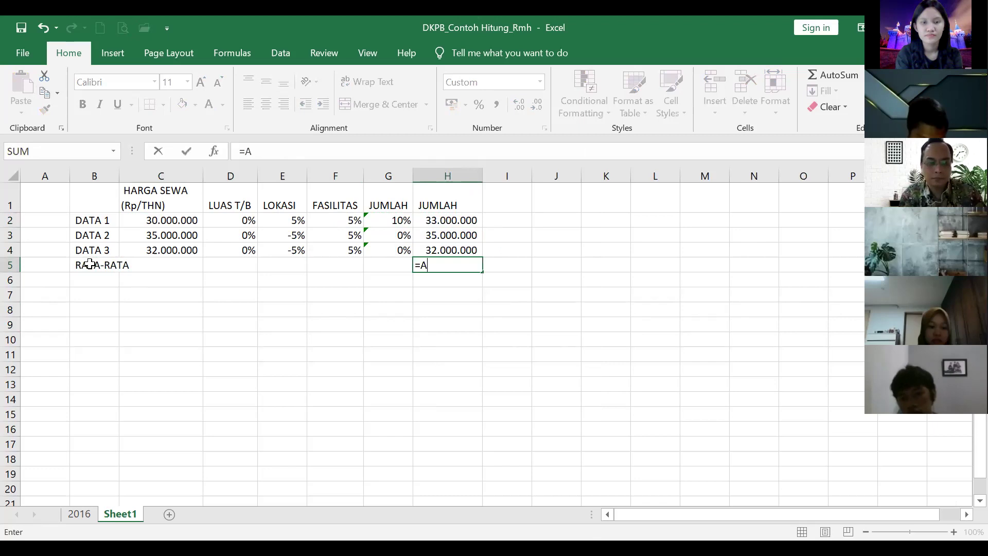
{"action": "type", "text": "VERAGE"}
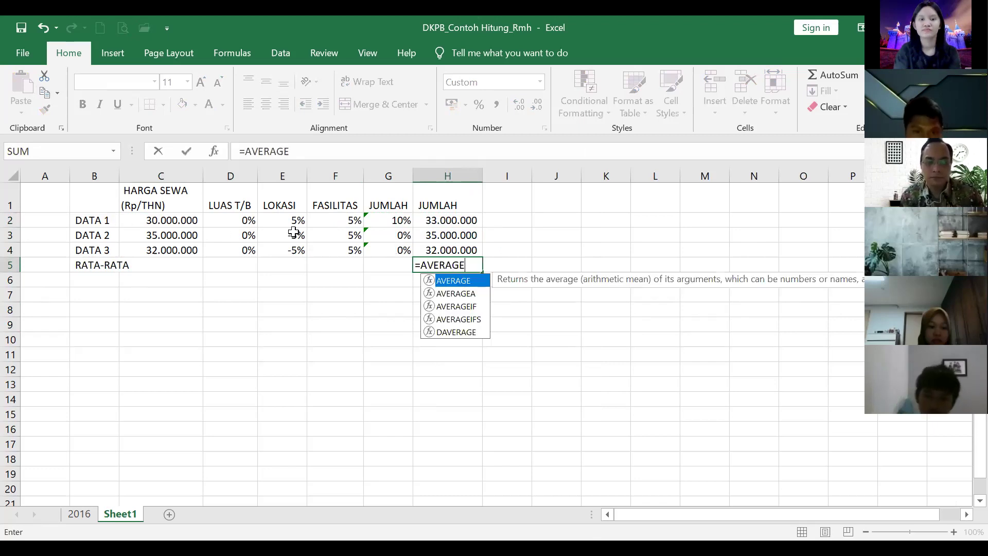
{"action": "type", "text": "("}
{"action": "left_click", "coordinate": [458, 220]}
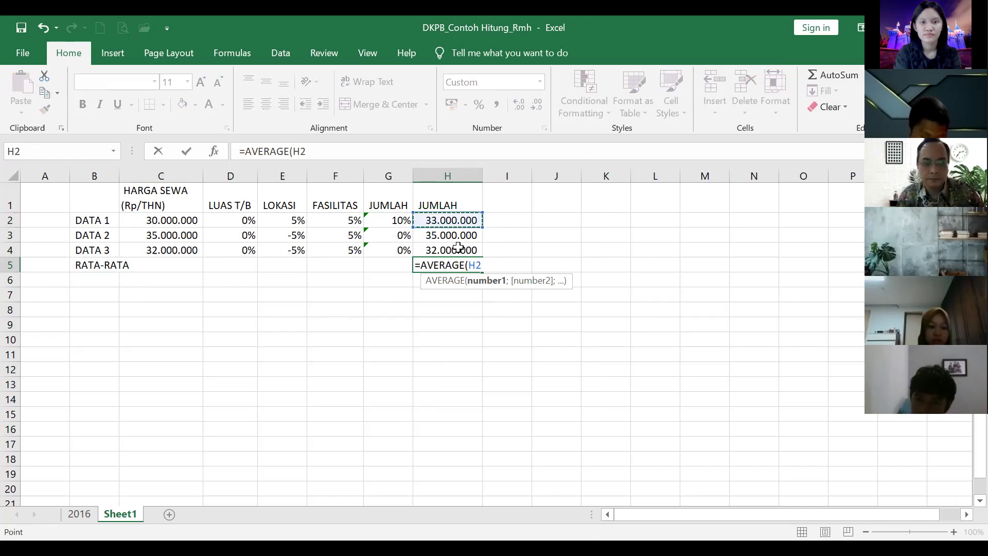
{"action": "left_click", "coordinate": [458, 249], "text": "shift"}
{"action": "key", "text": "Return"}
{"action": "key", "text": "Up"}
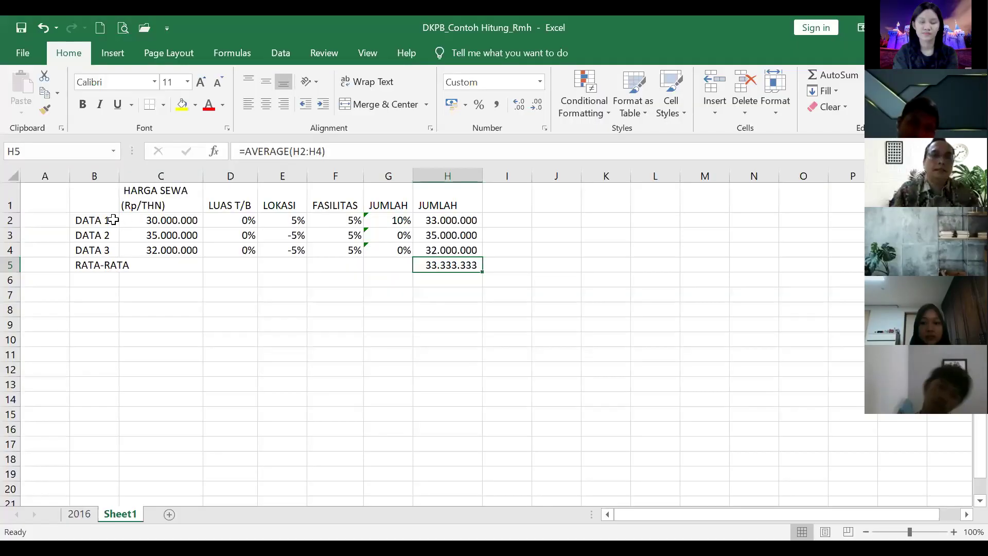
Step: Copy the whole comparison table B1:H5 and paste a duplicate starting at cell B9
{"action": "left_click_drag", "start_coordinate": [81, 196], "coordinate": [445, 251]}
{"action": "key", "text": "shift+Down"}
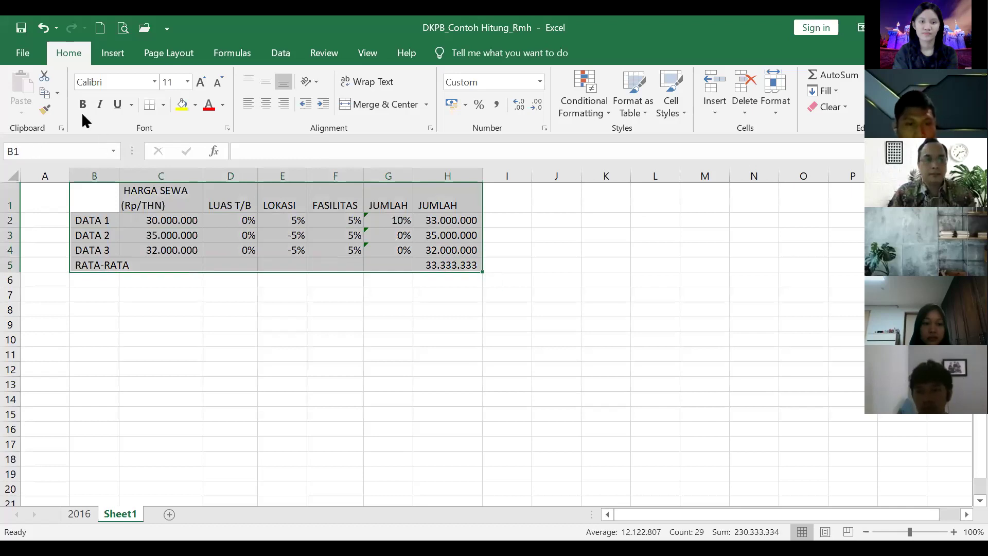
{"action": "key", "text": "ctrl+c"}
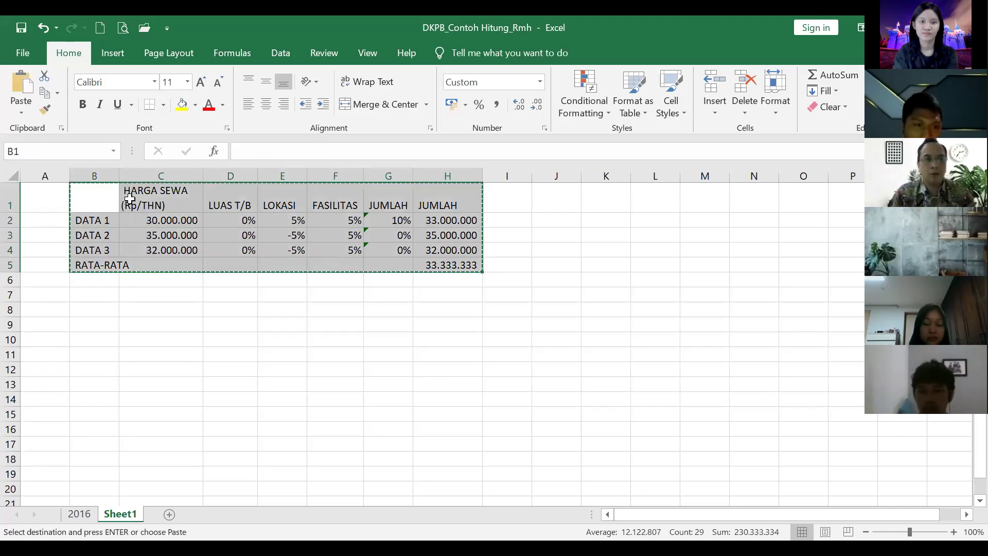
{"action": "left_click", "coordinate": [91, 323]}
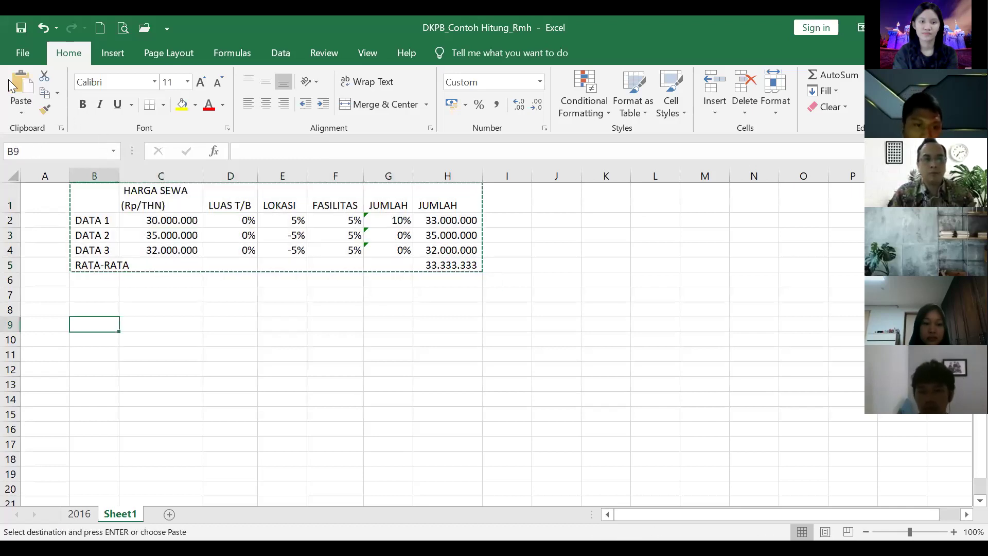
{"action": "key", "text": "ctrl+v"}
{"action": "left_click", "coordinate": [598, 320]}
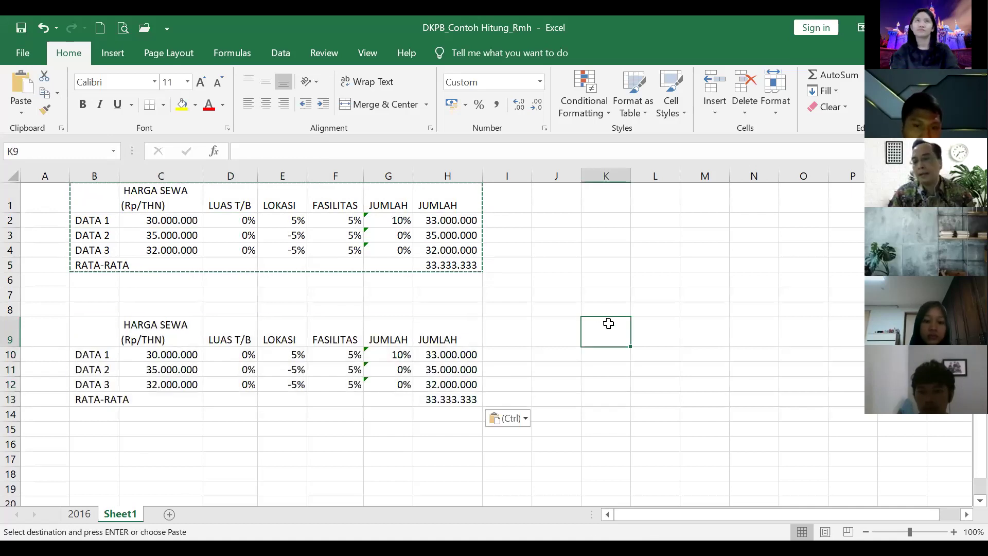
Step: Clear the rental prices in C10:C12 of the duplicated table
{"action": "left_click_drag", "start_coordinate": [149, 353], "coordinate": [154, 385]}
{"action": "key", "text": "Delete"}
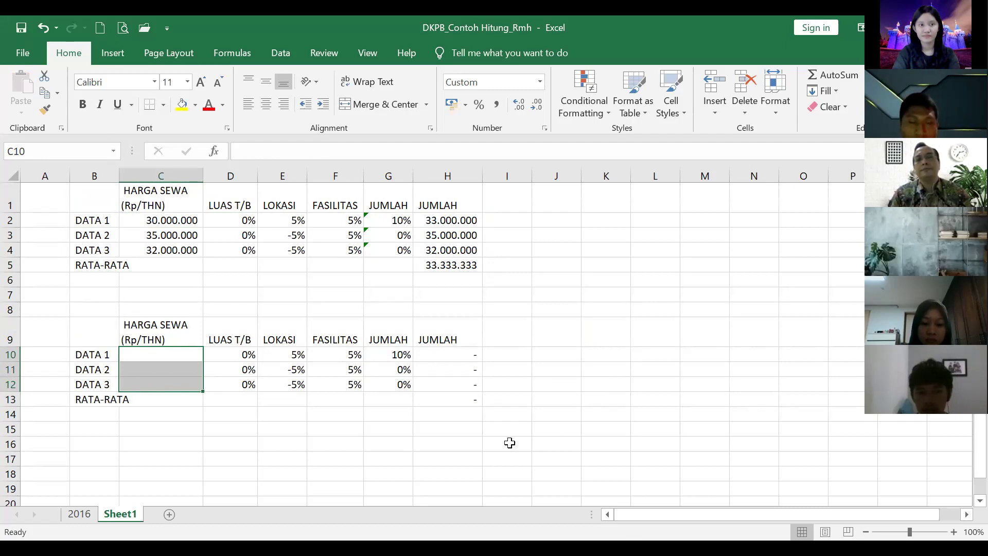
{"action": "left_click", "coordinate": [381, 441]}
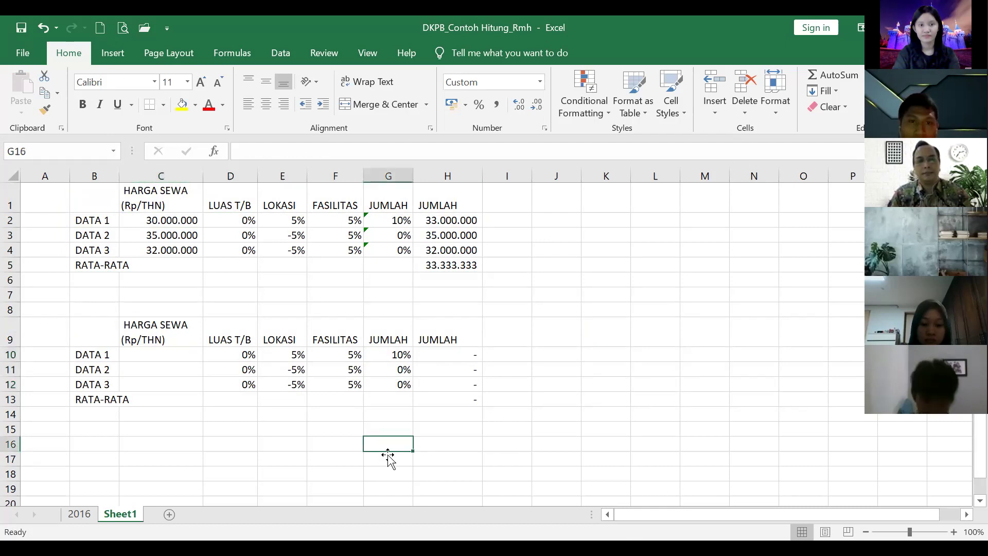
Step: Enter a rental price of 75.000.000 for DATA 1 in cell C10 of the duplicated table
{"action": "left_click", "coordinate": [152, 354]}
{"action": "left_click", "coordinate": [232, 354]}
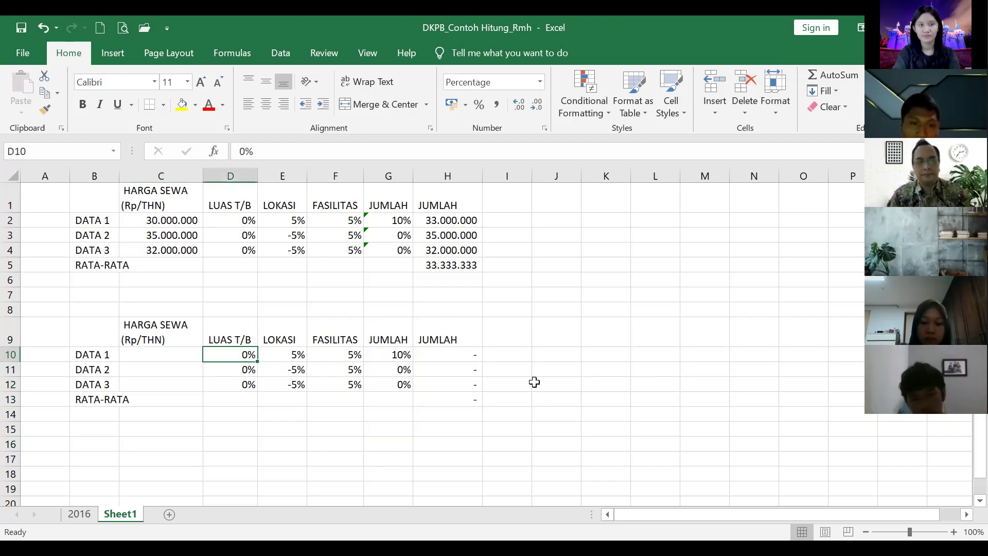
{"action": "left_click", "coordinate": [137, 354]}
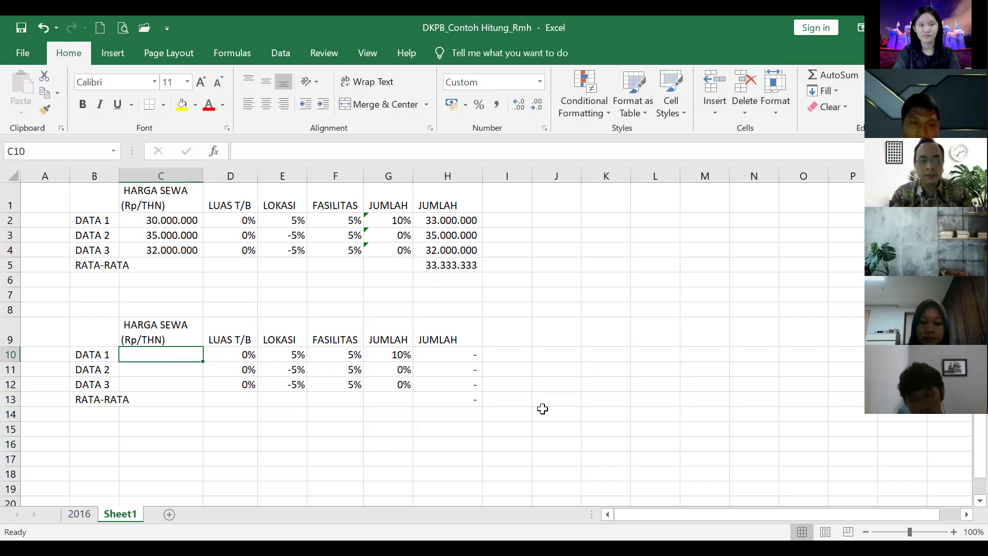
{"action": "type", "text": "6000000"}
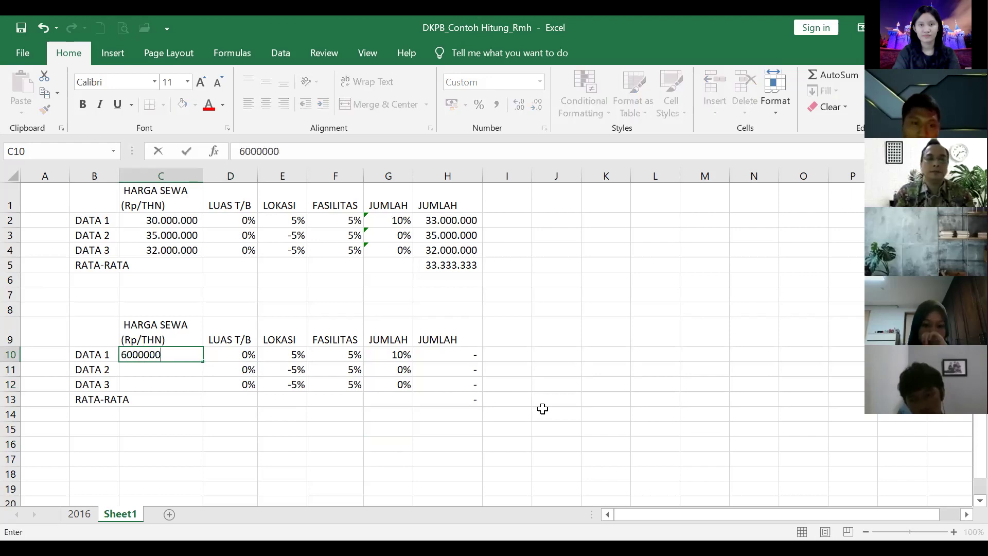
{"action": "key", "text": "ctrl+Return"}
{"action": "key", "text": "Delete"}
{"action": "type", "text": "7"}
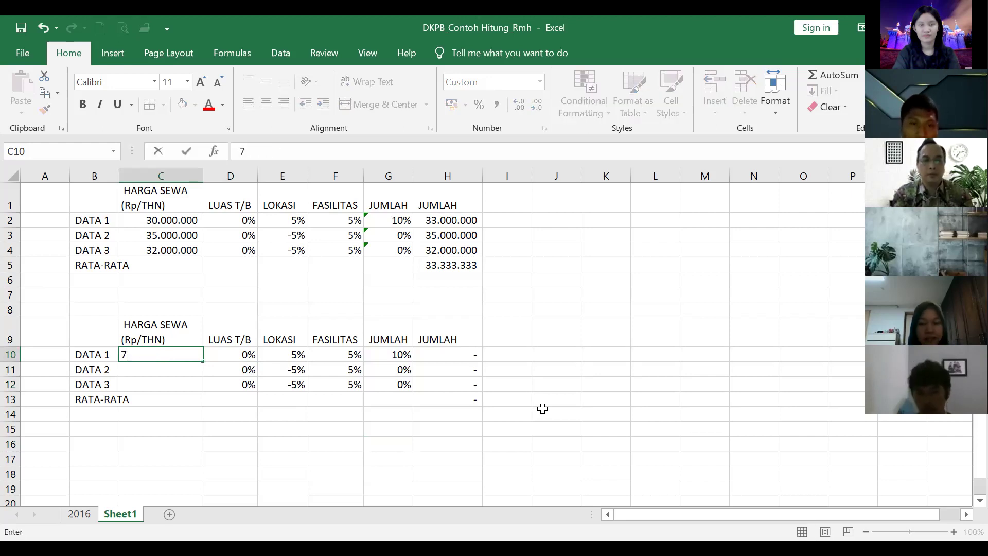
{"action": "type", "text": "5.000.000"}
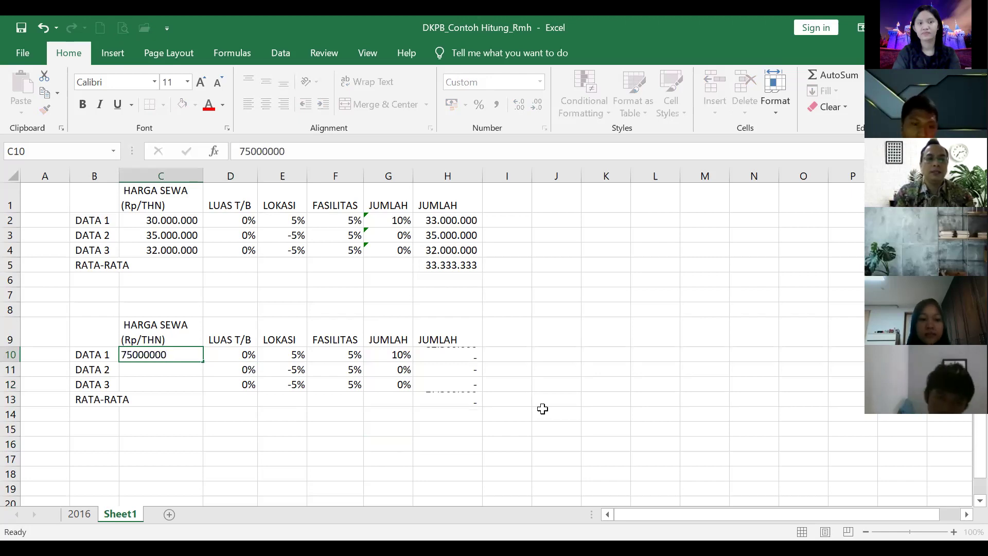
{"action": "key", "text": "Return"}
{"action": "key", "text": "Up"}
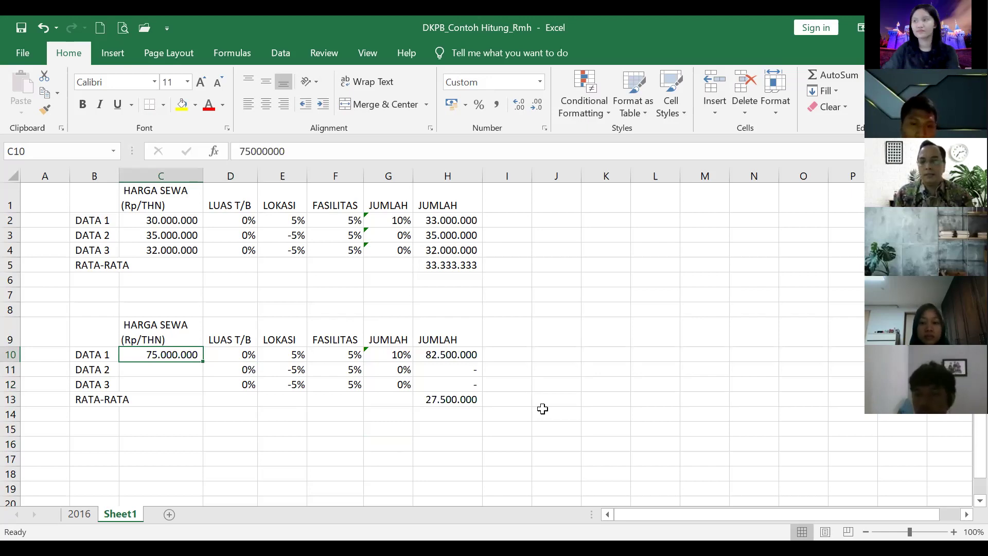
Step: Enter the rental prices 20.000.000 for DATA 2 and 40.000.000 for DATA 3 in C11:C12
{"action": "key", "text": "Down"}
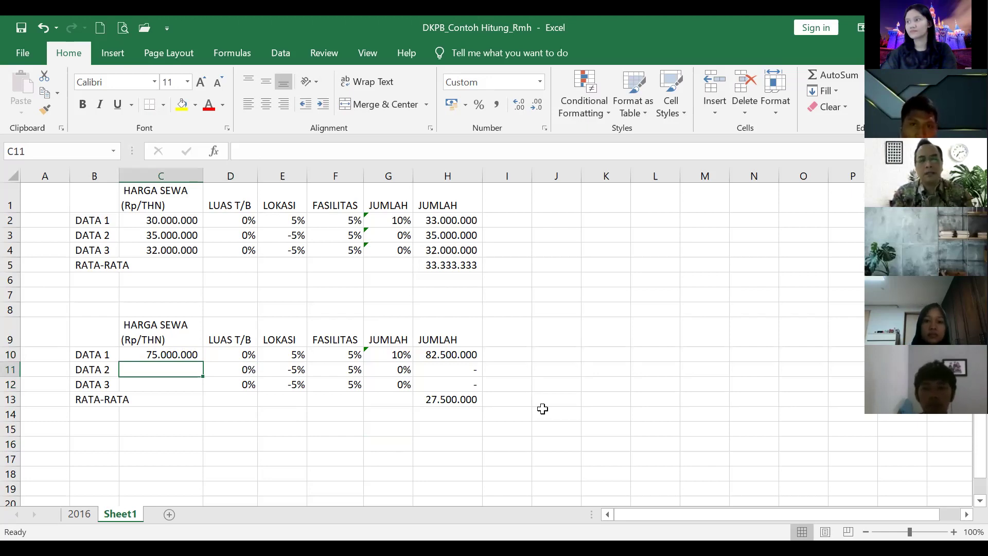
{"action": "type", "text": "20"}
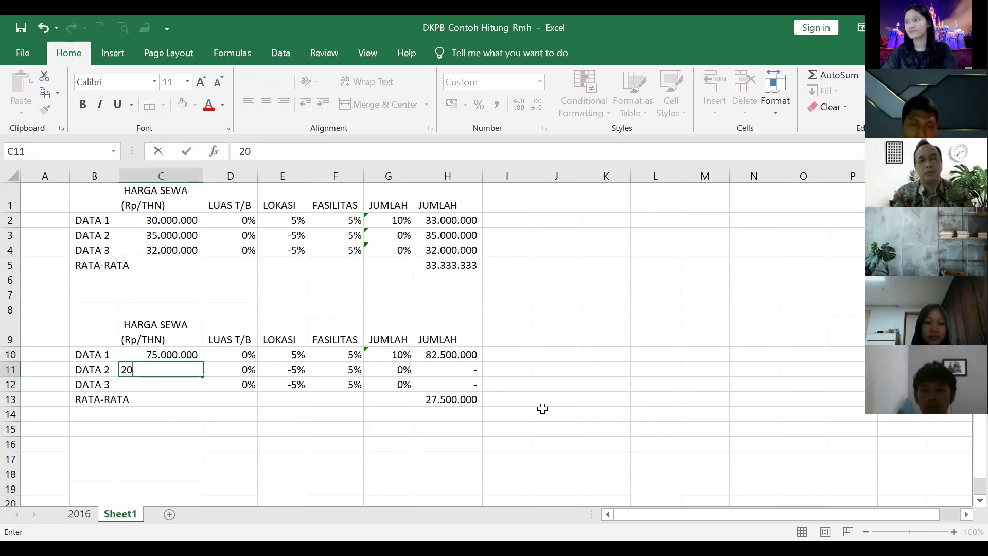
{"action": "type", "text": ".000.000"}
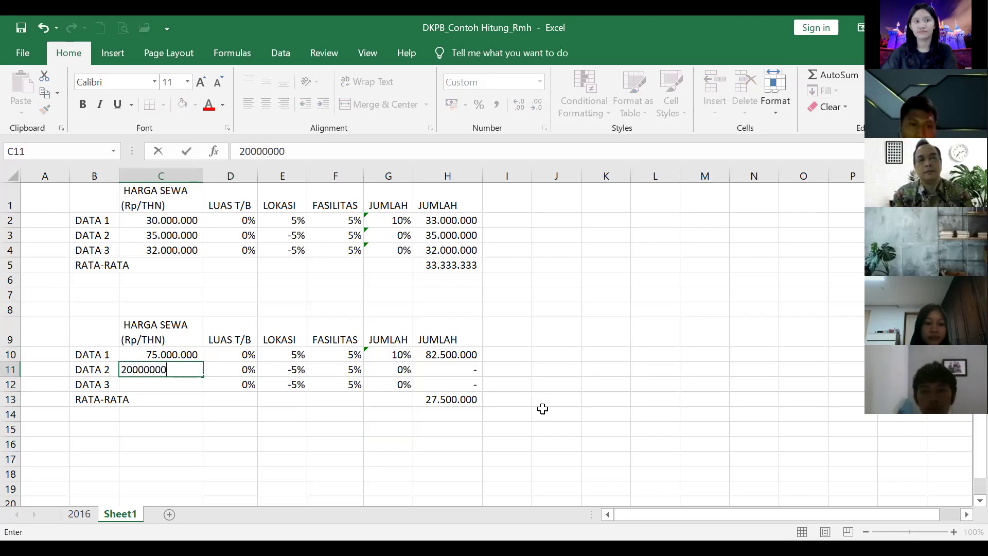
{"action": "key", "text": "Return"}
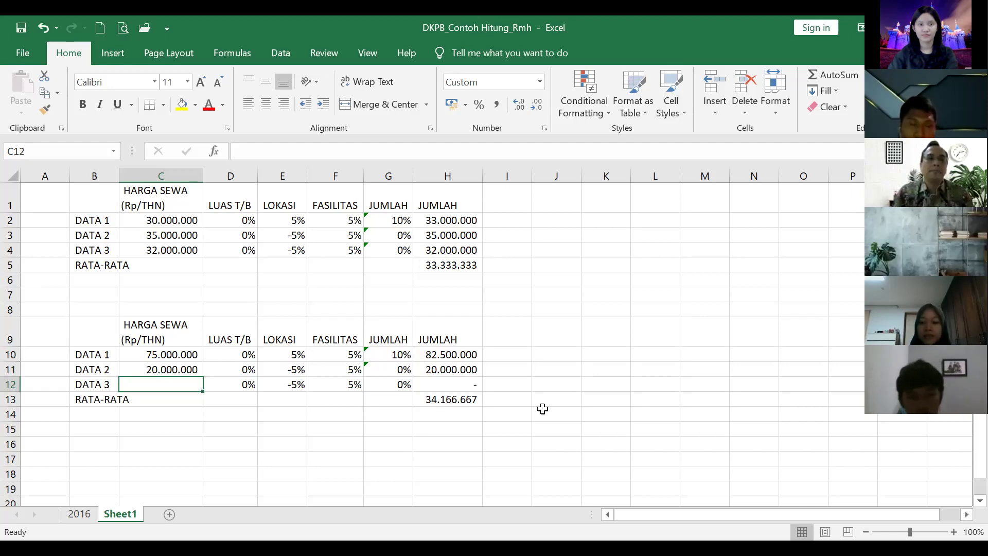
{"action": "type", "text": "40.000.00"}
{"action": "type", "text": "0"}
{"action": "key", "text": "Return"}
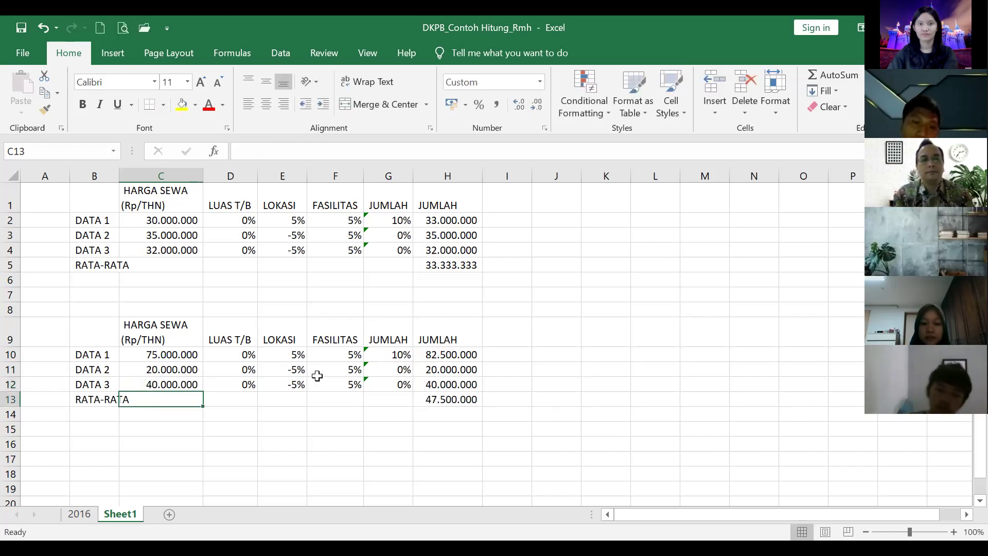
Step: Clear the LUAS T/B, LOKASI and FASILITAS percentages in D10:F12 of the duplicated table
{"action": "left_click_drag", "start_coordinate": [229, 360], "coordinate": [338, 388]}
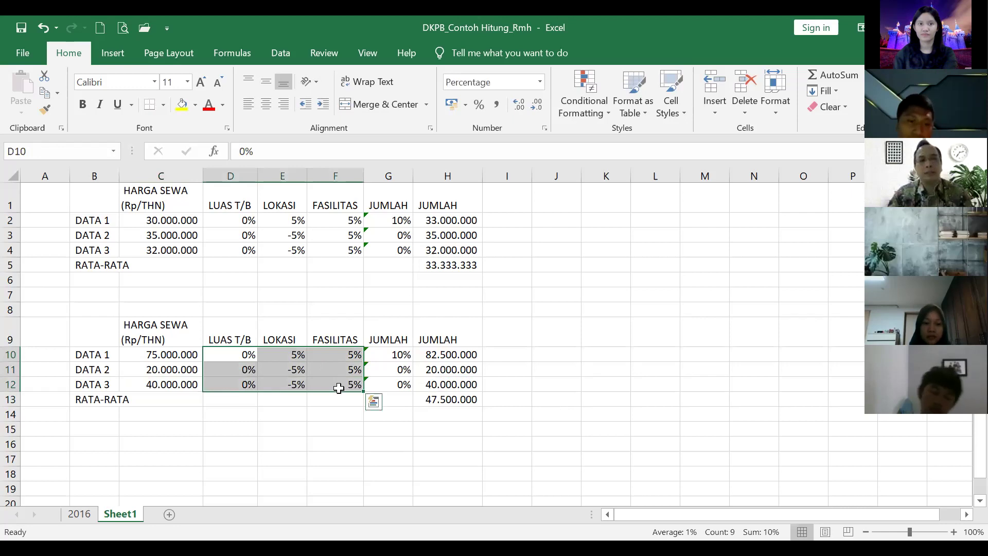
{"action": "key", "text": "Delete"}
{"action": "left_click", "coordinate": [451, 432]}
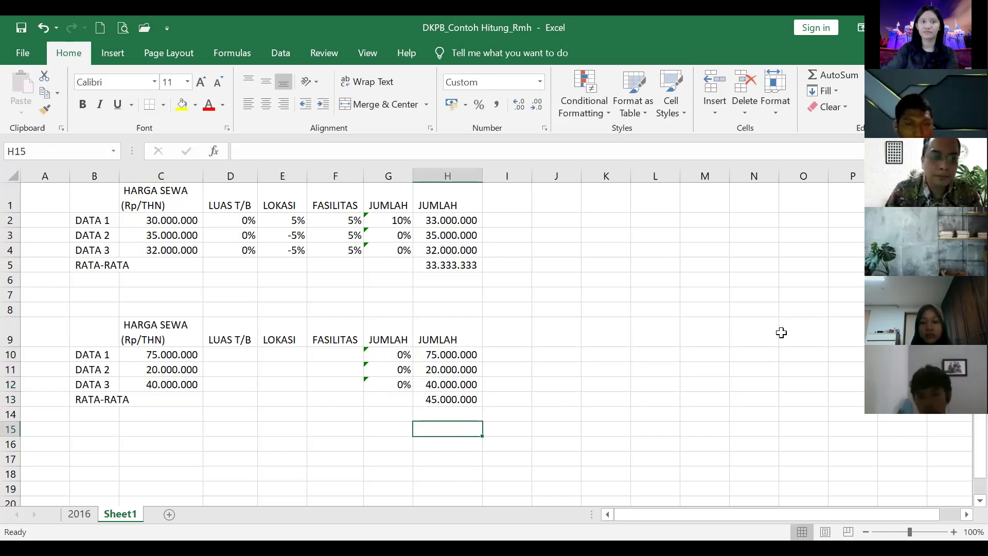
Step: Enter the LUAS T/B adjustments -20% for DATA 1, 0% for DATA 2 and 5% for DATA 3 in D10:D12
{"action": "left_click", "coordinate": [216, 352]}
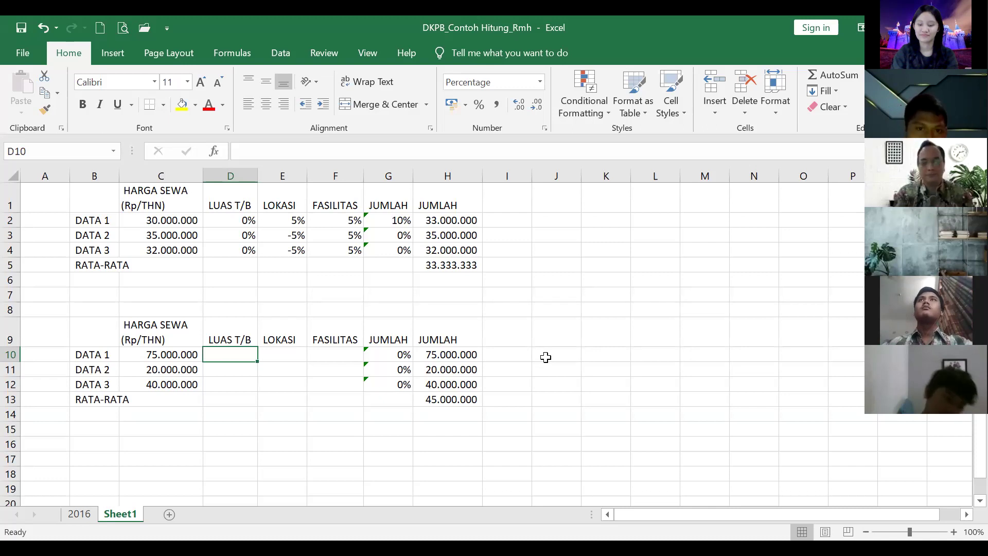
{"action": "type", "text": "-"}
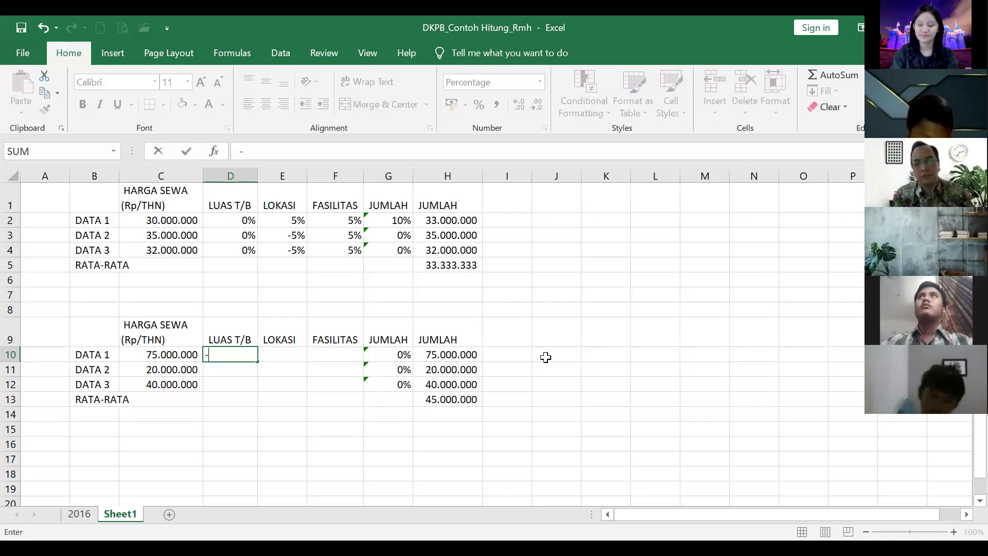
{"action": "type", "text": "20"}
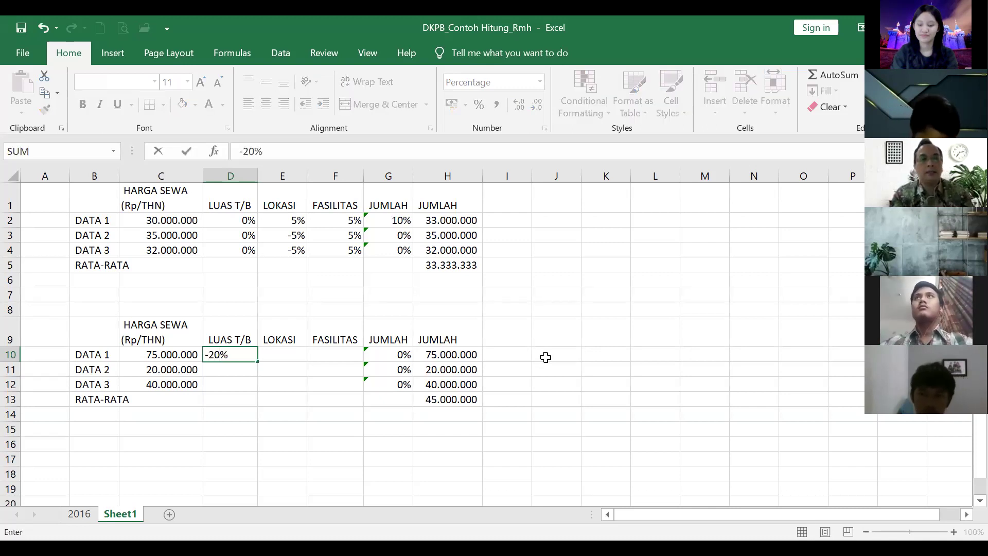
{"action": "key", "text": "Return"}
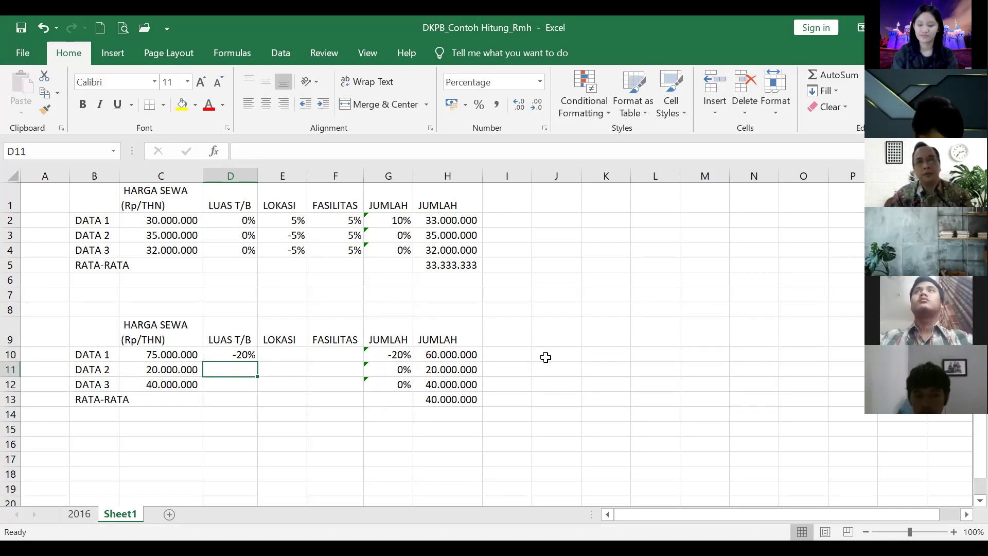
{"action": "key", "text": "Return"}
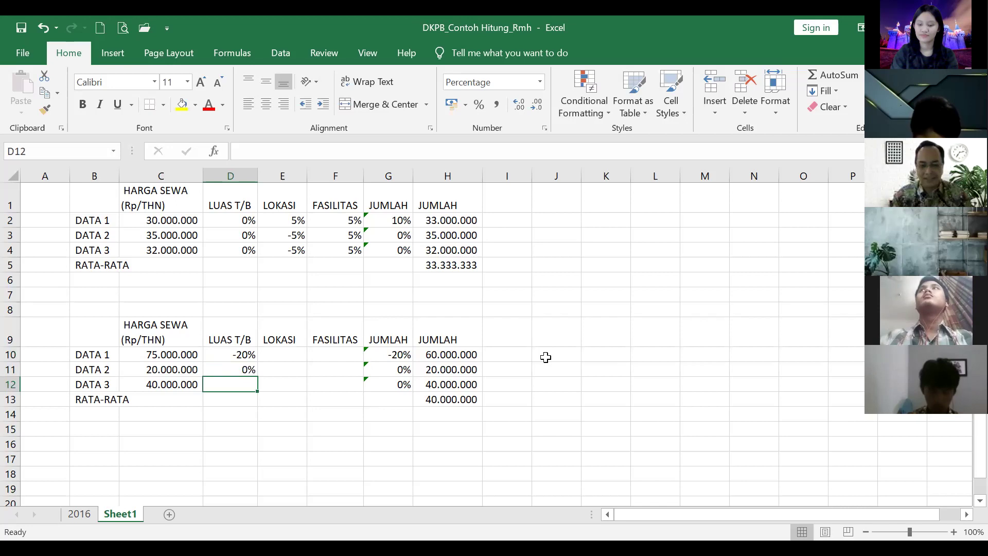
{"action": "type", "text": "5%"}
{"action": "key", "text": "Return"}
{"action": "key", "text": "Up"}
{"action": "key", "text": "Up"}
{"action": "key", "text": "Up"}
{"action": "key", "text": "Right"}
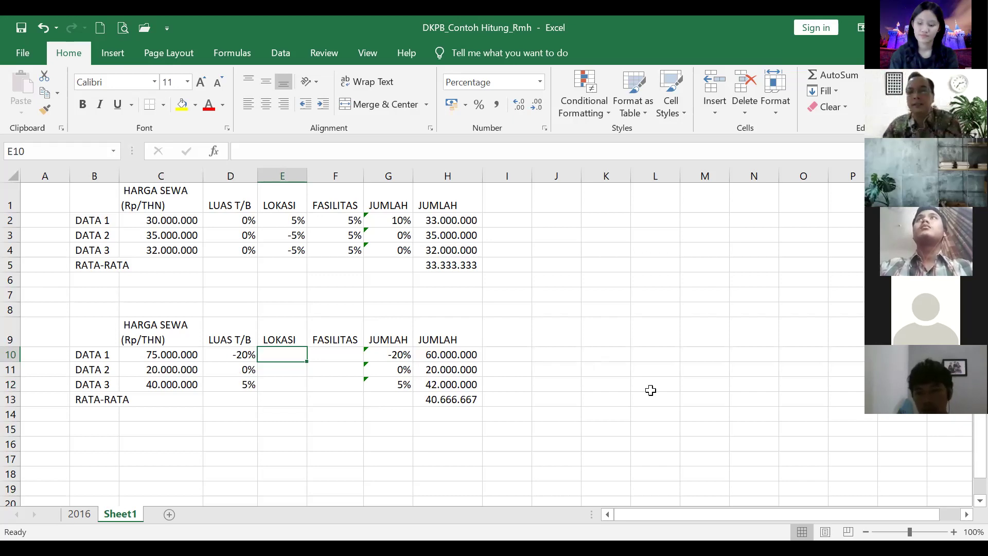
Step: Draw a long, nearly horizontal straight line below the second table, from column C to column J along row 19
{"action": "scroll", "coordinate": [650, 390], "scroll_direction": "down", "scroll_amount": 1}
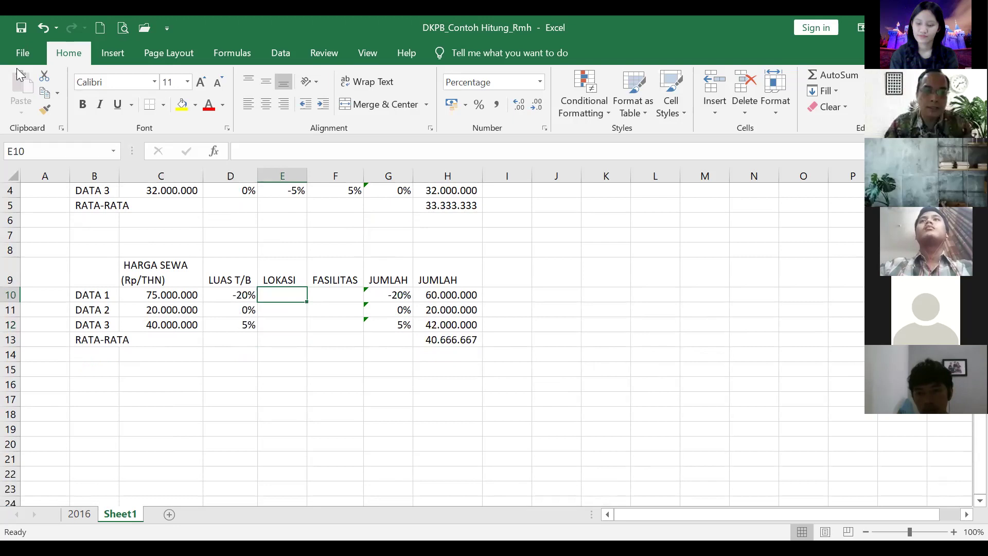
{"action": "left_click", "coordinate": [114, 53]}
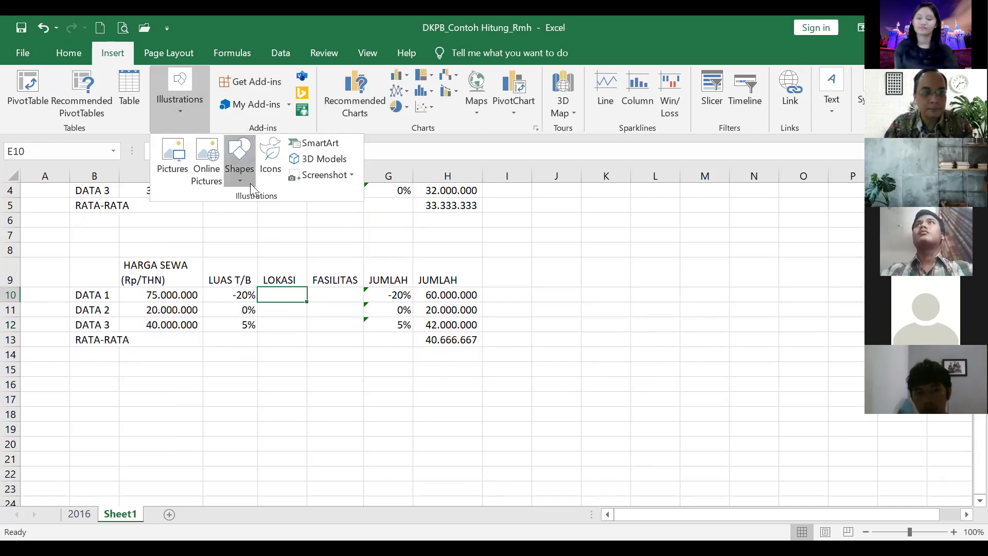
{"action": "left_click_drag", "start_coordinate": [184, 391], "coordinate": [568, 390]}
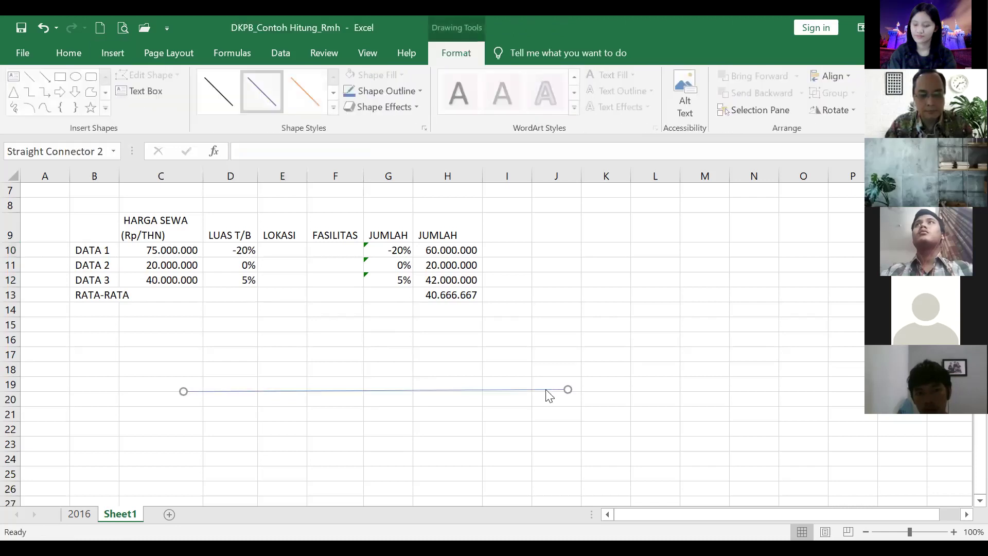
{"action": "key", "text": "shift+F10"}
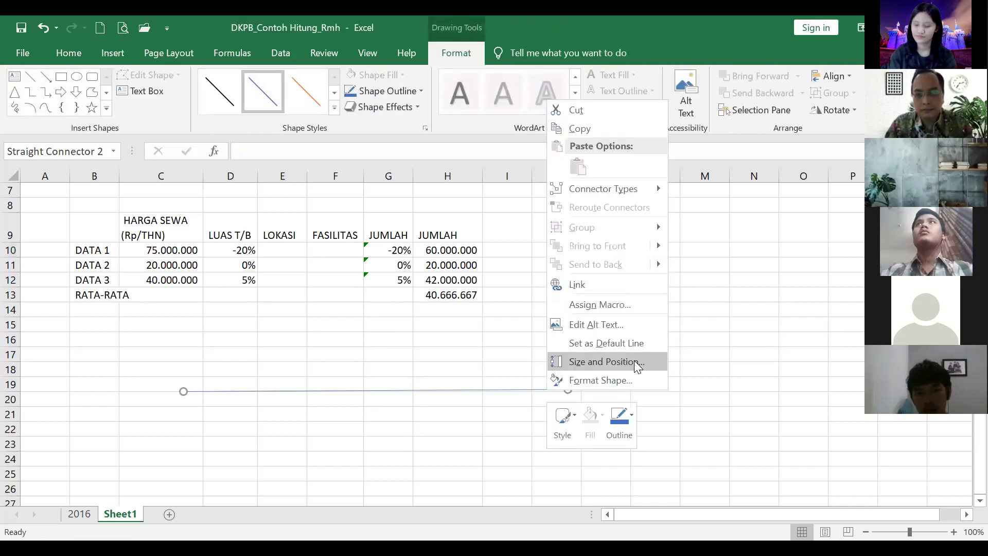
{"action": "key", "text": "Return"}
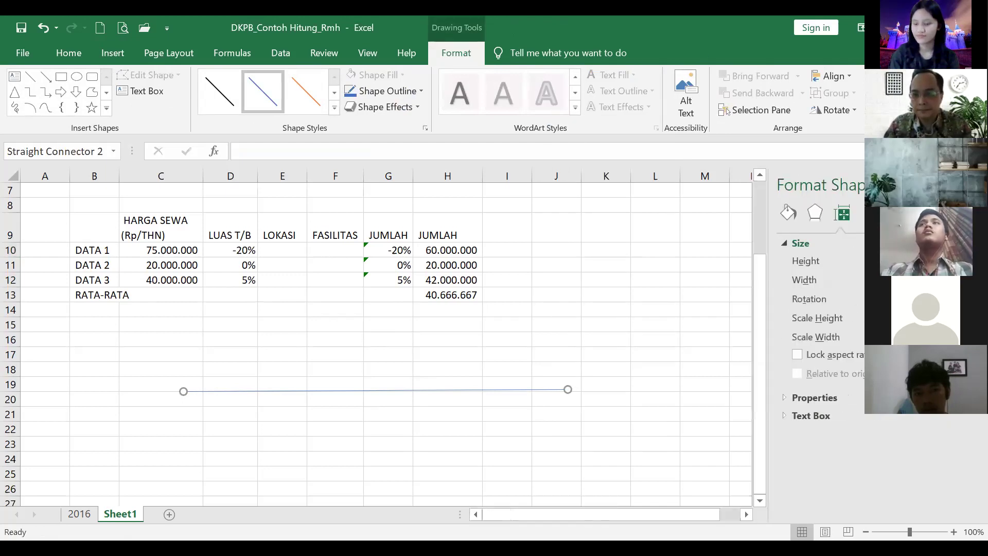
{"action": "left_click", "coordinate": [458, 356]}
Step: Draw two shorter horizontal lines between rows 22 and 23, one from column C to F and one from column H to J
{"action": "left_click", "coordinate": [114, 53]}
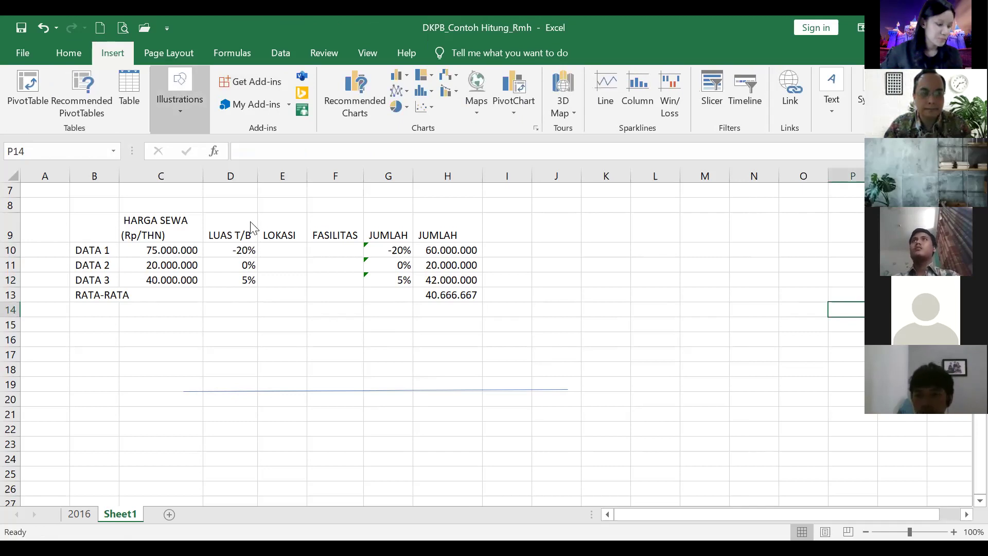
{"action": "left_click", "coordinate": [180, 95]}
{"action": "left_click", "coordinate": [239, 159]}
{"action": "left_click_drag", "start_coordinate": [175, 436], "coordinate": [360, 437]}
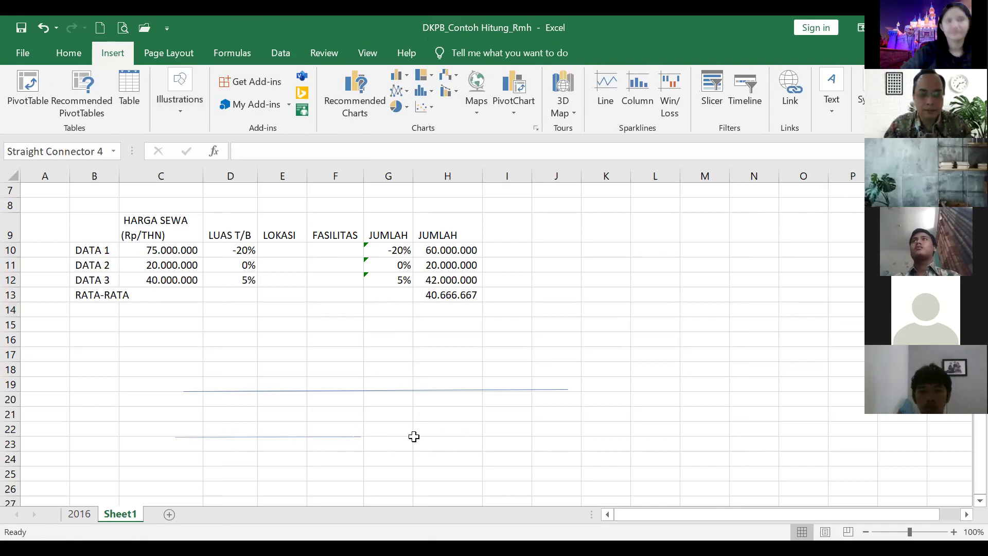
{"action": "left_click", "coordinate": [282, 339]}
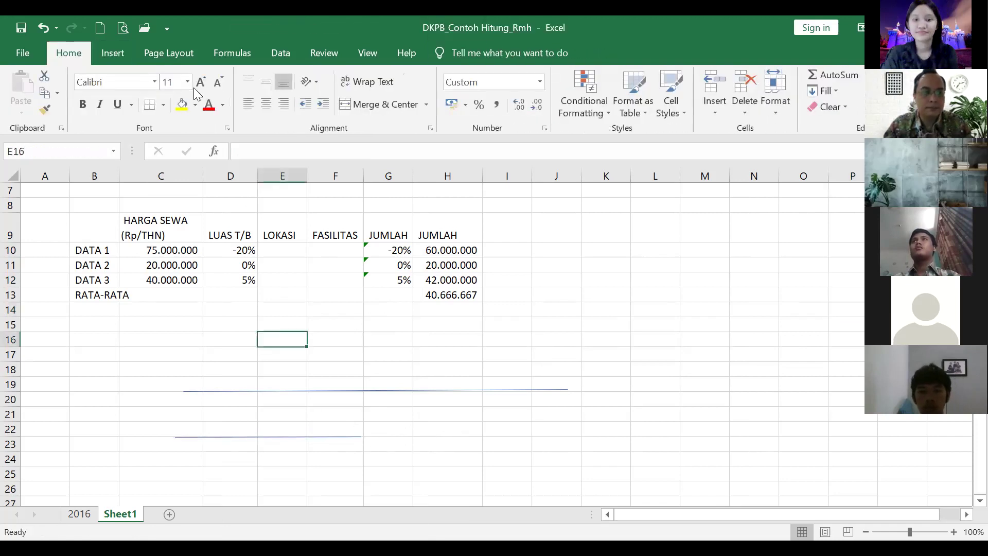
{"action": "left_click", "coordinate": [108, 52]}
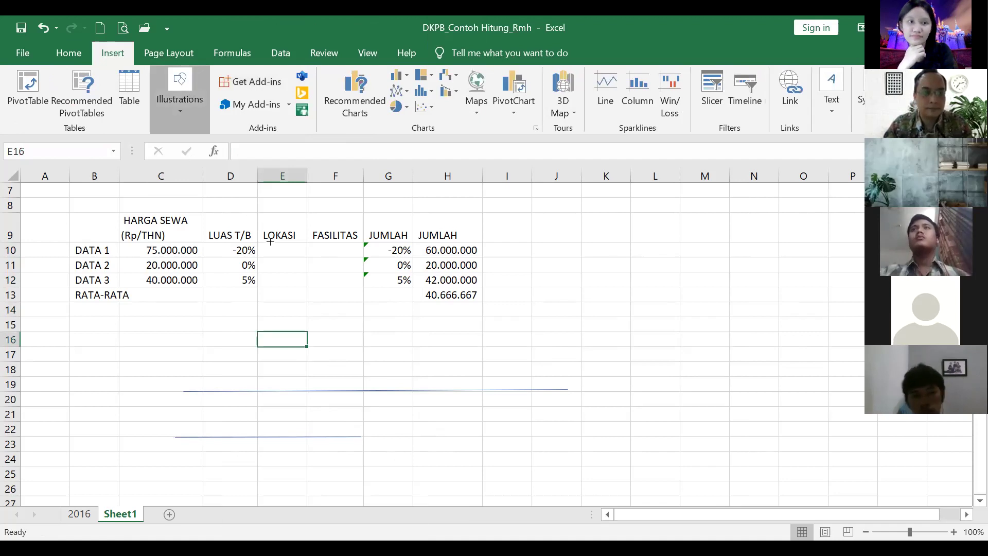
{"action": "left_click_drag", "start_coordinate": [421, 435], "coordinate": [567, 436]}
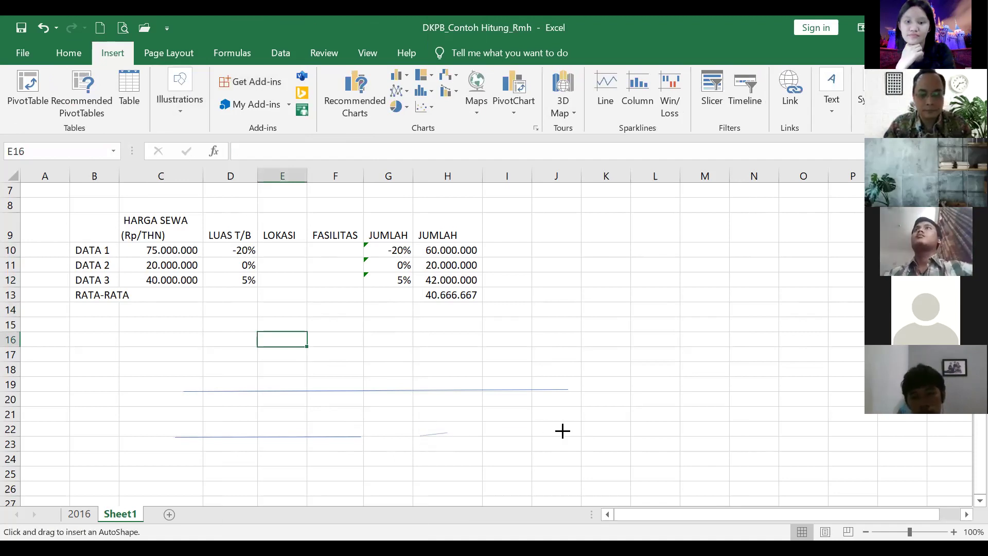
Step: Draw a vertical line down from the inner end of the shorter horizontal line ending in column F, from row 22 to about row 34
{"action": "left_click", "coordinate": [213, 86]}
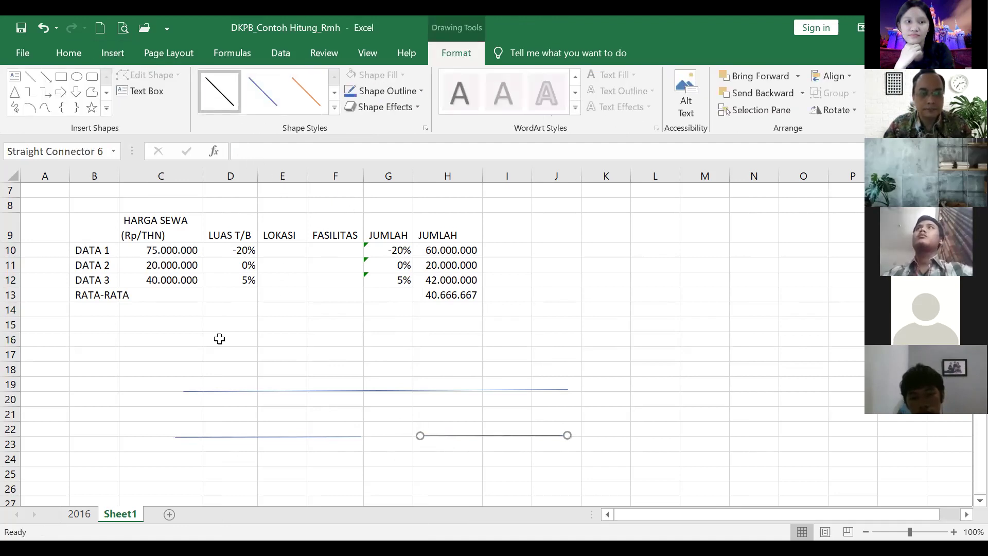
{"action": "left_click", "coordinate": [142, 372]}
{"action": "left_click", "coordinate": [112, 53]}
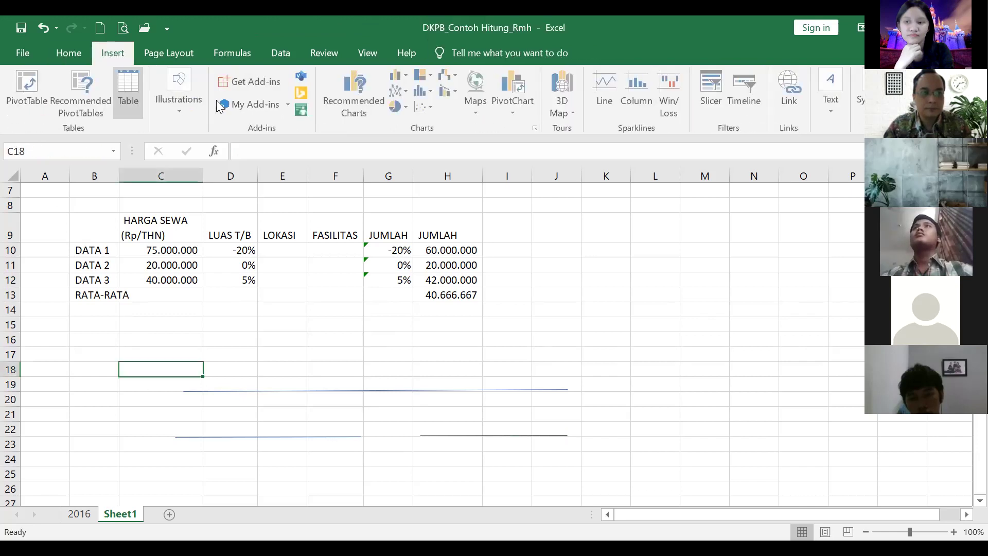
{"action": "left_click", "coordinate": [186, 83]}
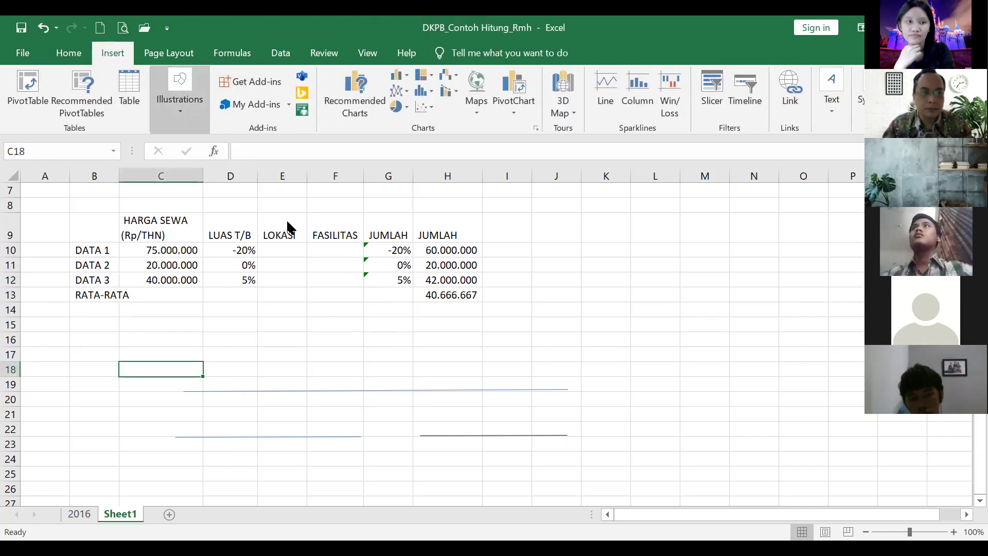
{"action": "left_click", "coordinate": [249, 220]}
{"action": "mouse_move", "coordinate": [362, 437]}
{"action": "left_mouse_down"}
{"action": "mouse_move", "coordinate": [357, 530]}
{"action": "mouse_move", "coordinate": [362, 523]}
{"action": "left_mouse_up"}
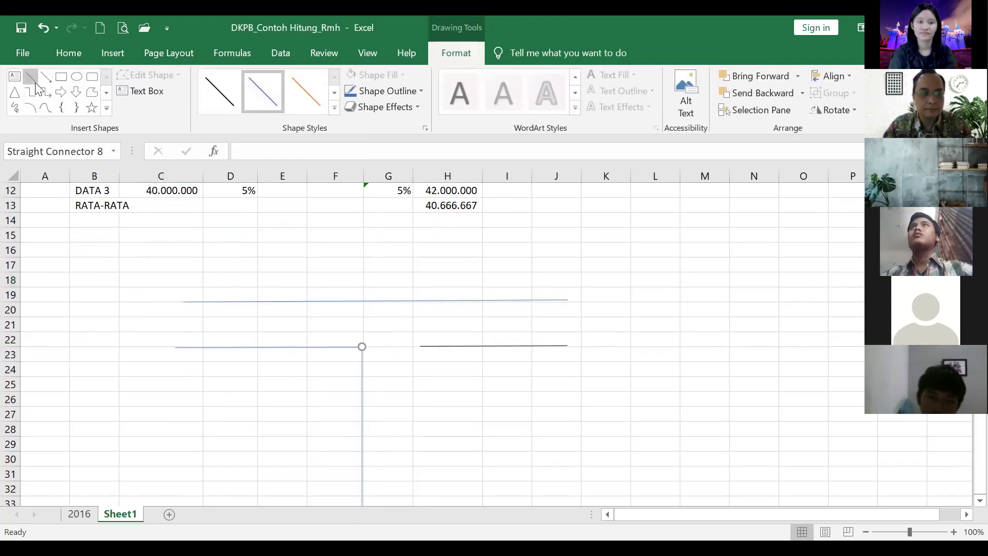
Step: Duplicate the vertical line and place the copy parallel to it in column G, starting at row 22
{"action": "left_click", "coordinate": [68, 53]}
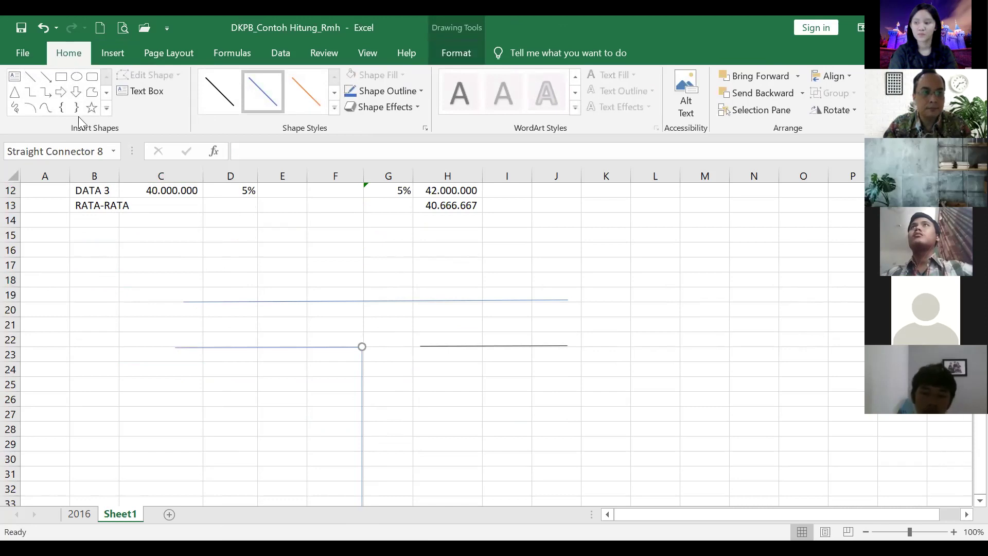
{"action": "left_click", "coordinate": [102, 264]}
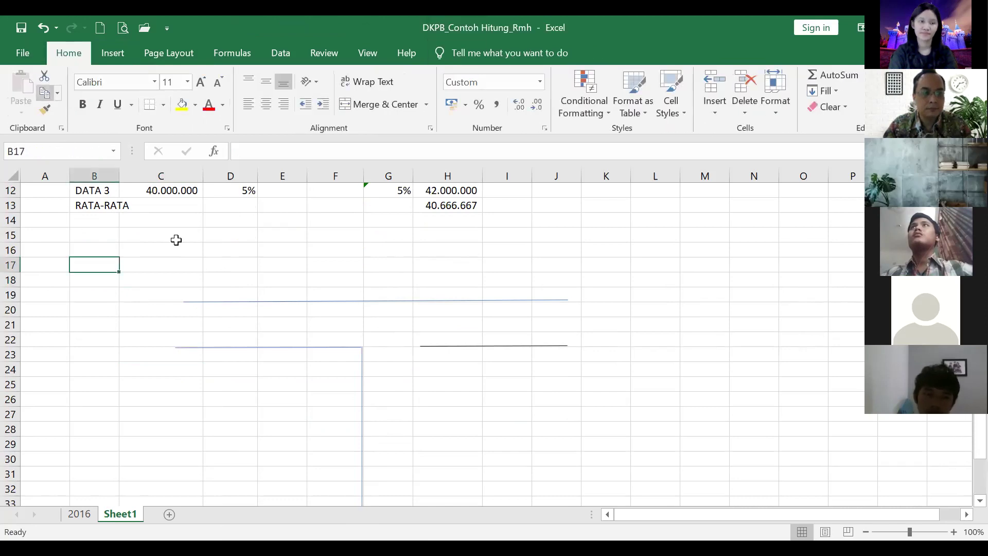
{"action": "left_click", "coordinate": [362, 378]}
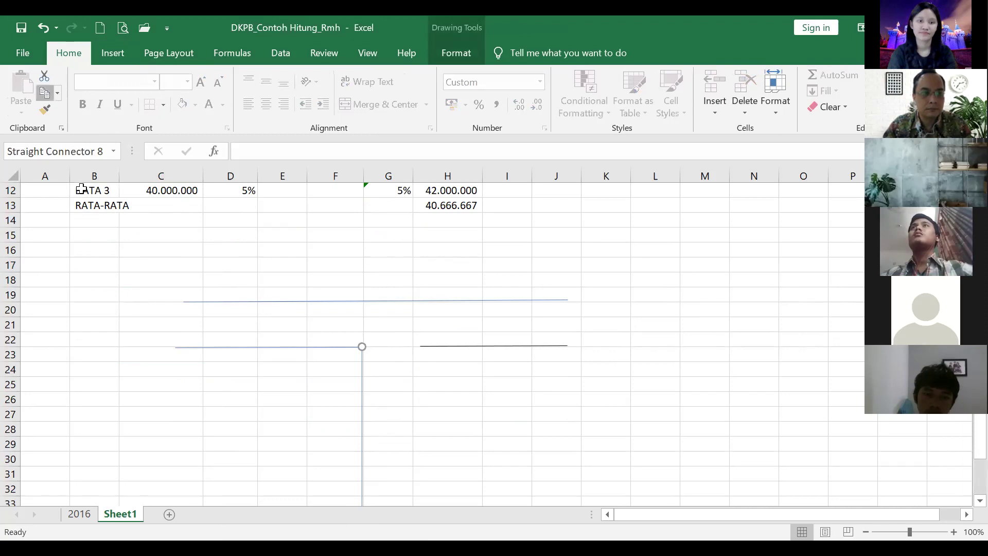
{"action": "key", "text": "ctrl+c"}
{"action": "left_click", "coordinate": [161, 264]}
{"action": "key", "text": "ctrl+v"}
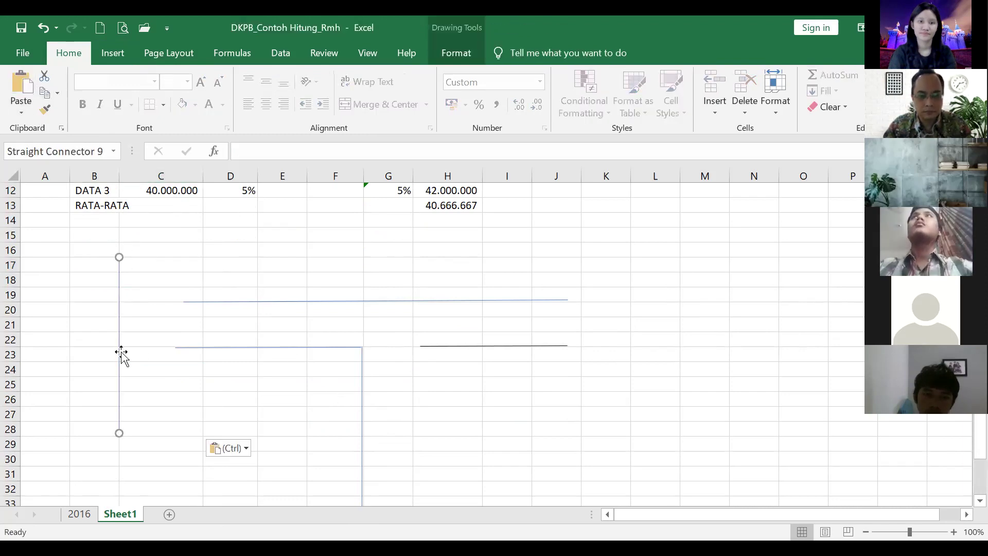
{"action": "left_click_drag", "start_coordinate": [121, 351], "coordinate": [388, 439]}
Step: Extend the shorter line between columns H and J back to column G so it meets the second vertical line
{"action": "left_click", "coordinate": [439, 346]}
{"action": "left_click_drag", "start_coordinate": [414, 345], "coordinate": [390, 344]}
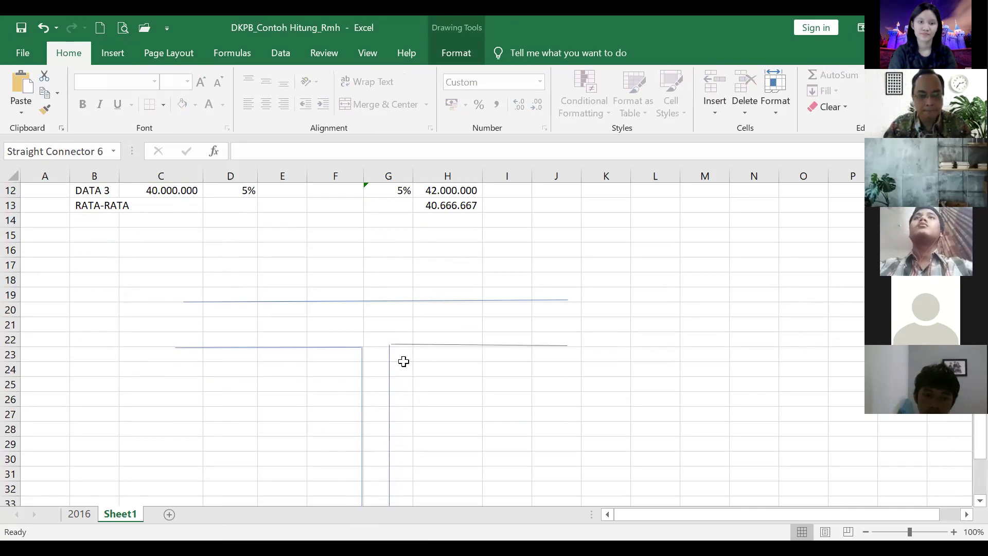
{"action": "left_click", "coordinate": [448, 371]}
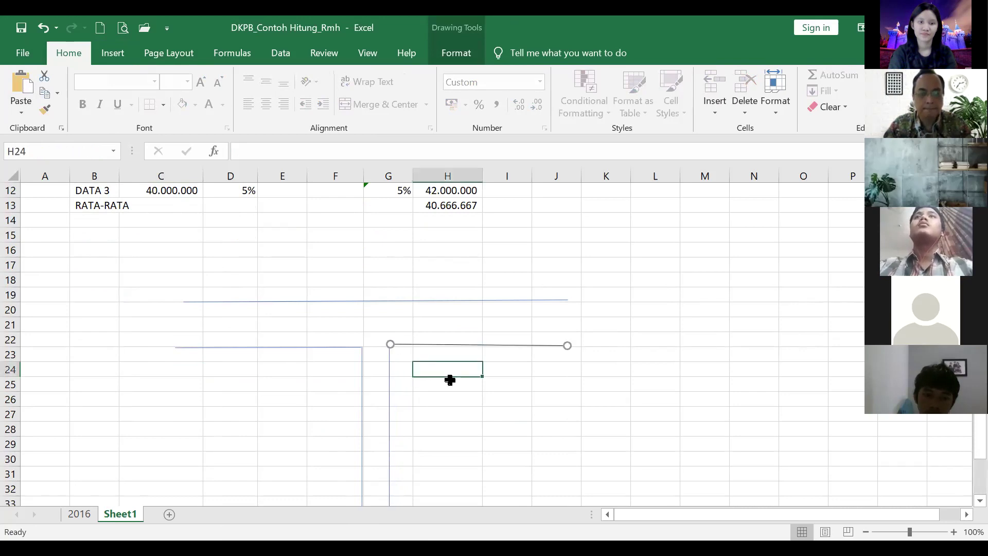
Step: Draw a rectangle standing on the long horizontal line, across columns E and F from row 16 to row 19
{"action": "left_click", "coordinate": [109, 54]}
{"action": "left_click", "coordinate": [178, 92]}
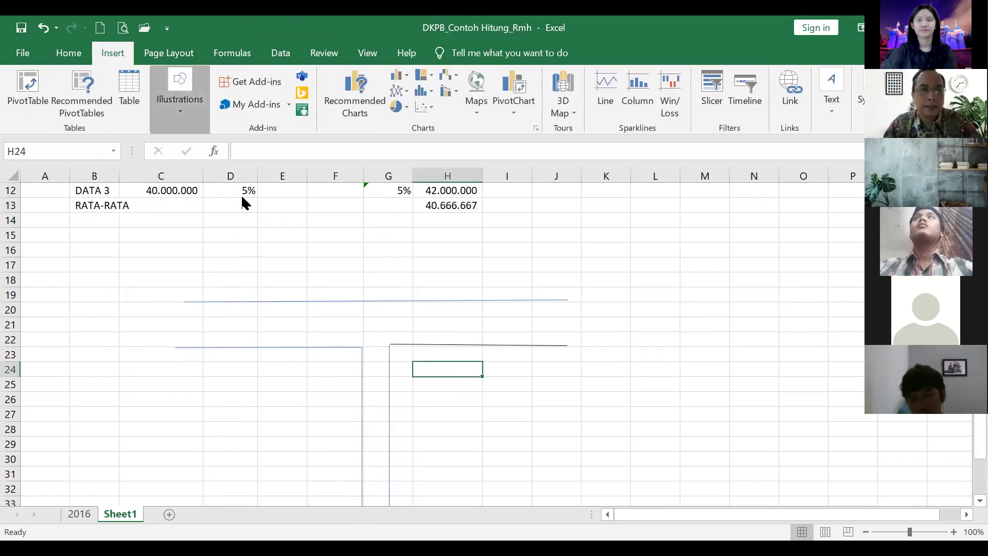
{"action": "left_click", "coordinate": [239, 159]}
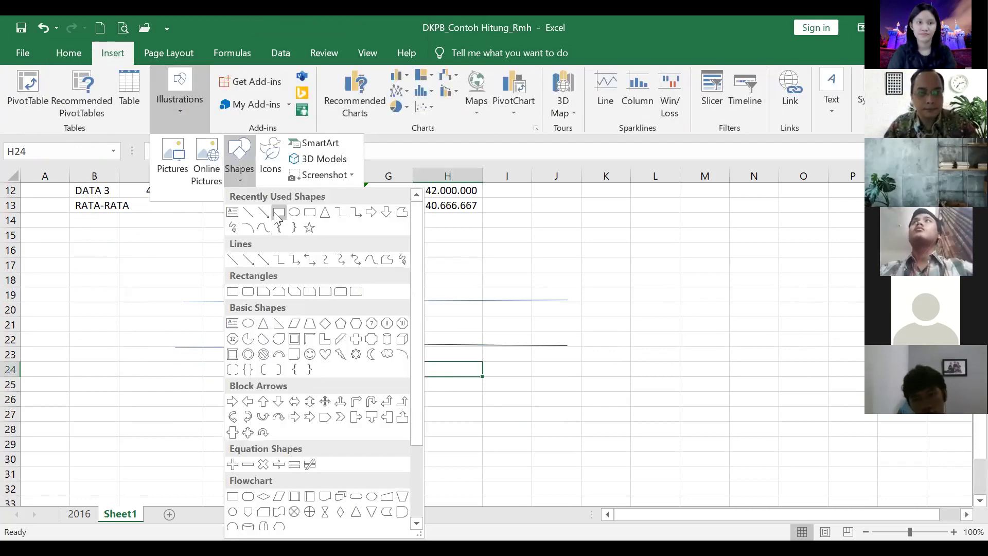
{"action": "left_click_drag", "start_coordinate": [291, 253], "coordinate": [335, 301]}
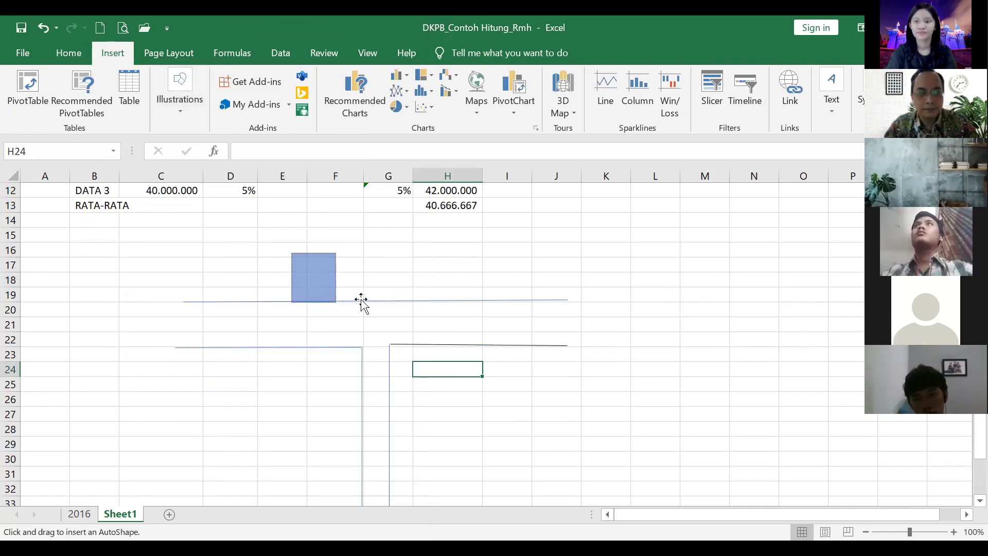
{"action": "left_click", "coordinate": [827, 357]}
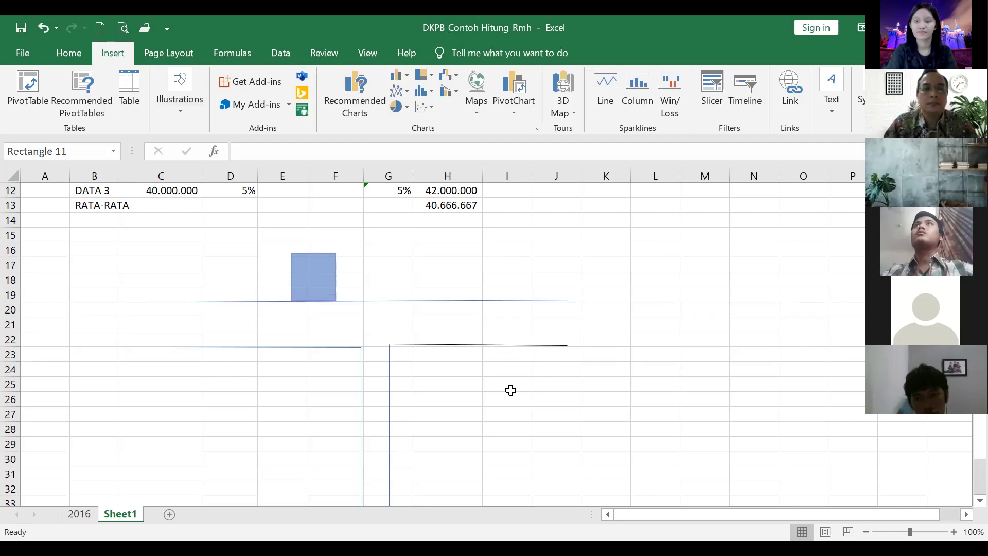
Step: Draw a small rectangle across columns A and B, in rows 32 to 33
{"action": "scroll", "coordinate": [505, 379], "scroll_direction": "down", "scroll_amount": 2}
{"action": "scroll", "coordinate": [128, 125], "scroll_direction": "up", "scroll_amount": 1}
{"action": "left_click", "coordinate": [109, 56]}
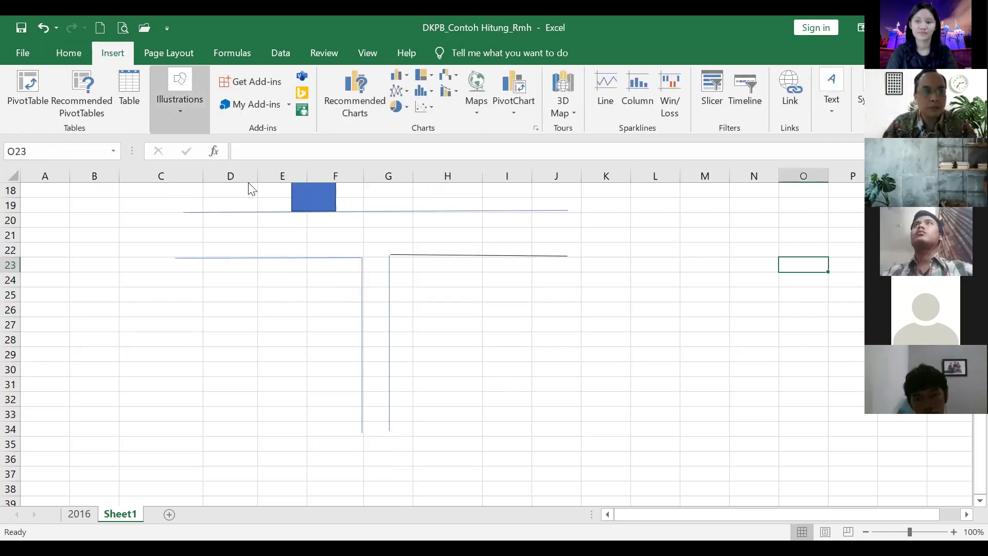
{"action": "left_click", "coordinate": [282, 220]}
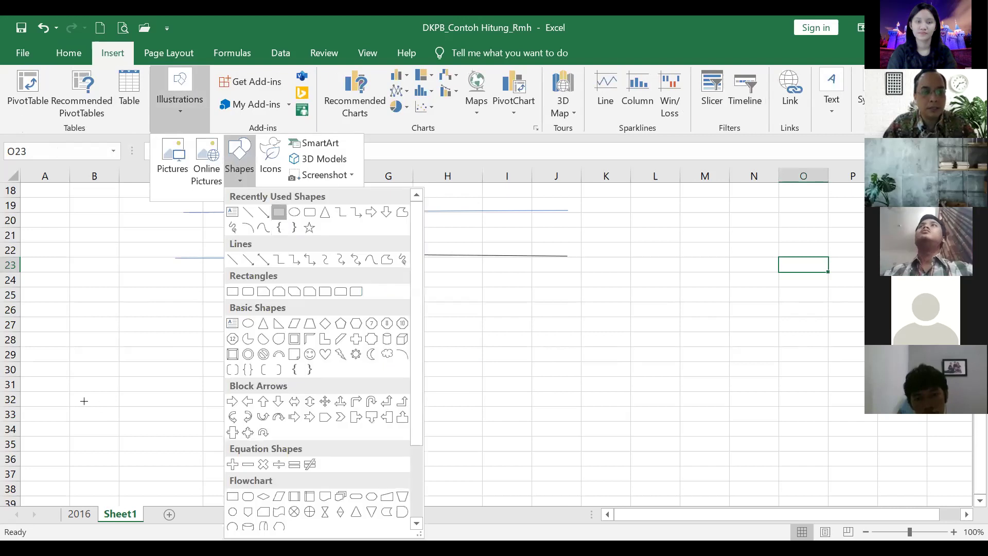
{"action": "left_click_drag", "start_coordinate": [37, 395], "coordinate": [78, 424]}
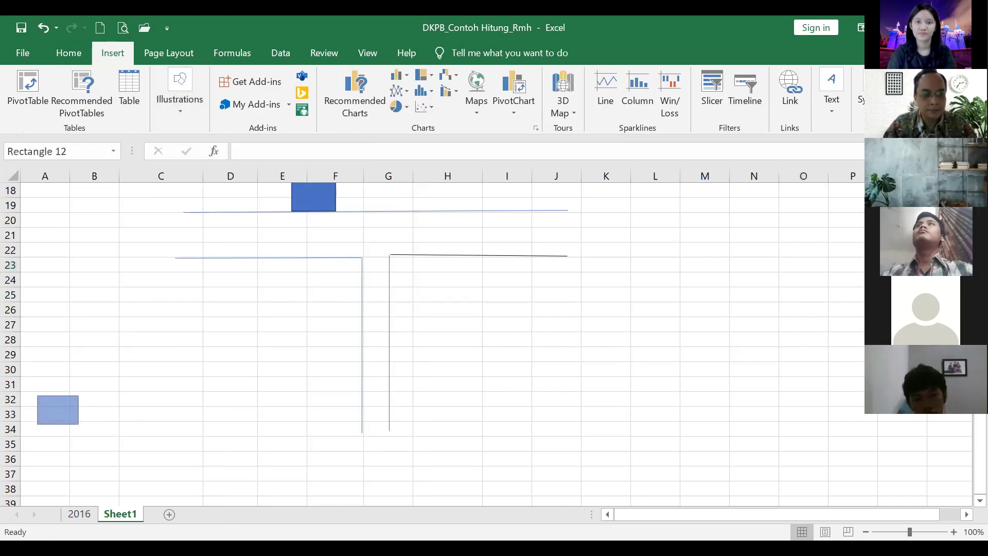
{"action": "key", "text": "Escape"}
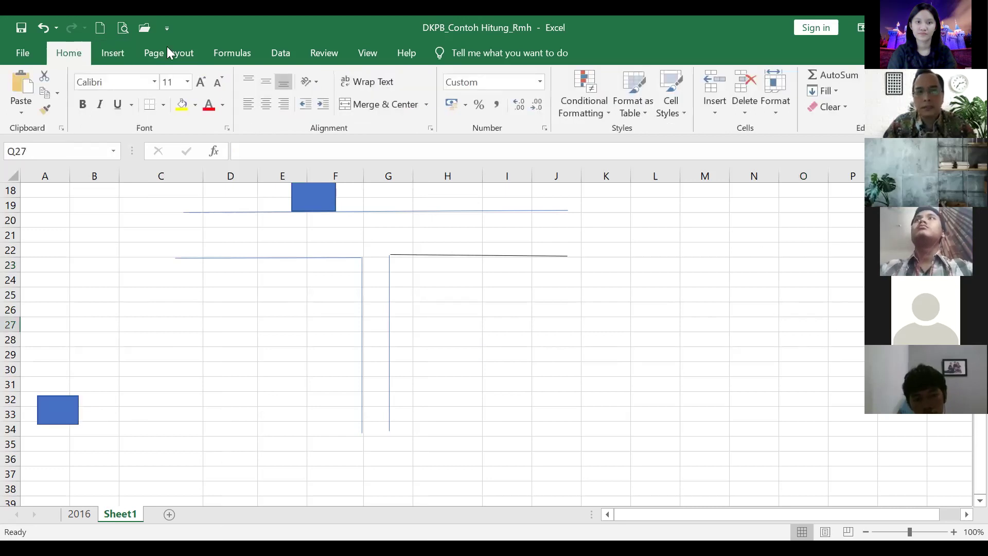
Step: Draw another rectangle to the far right of the line sketch
{"action": "scroll", "coordinate": [231, 88], "scroll_direction": "down", "scroll_amount": 1}
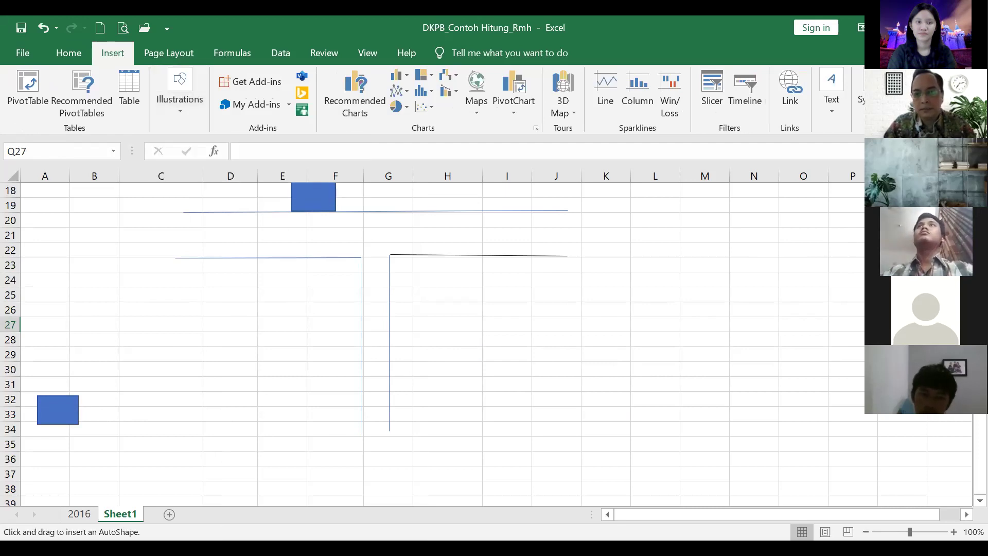
{"action": "left_click", "coordinate": [761, 367]}
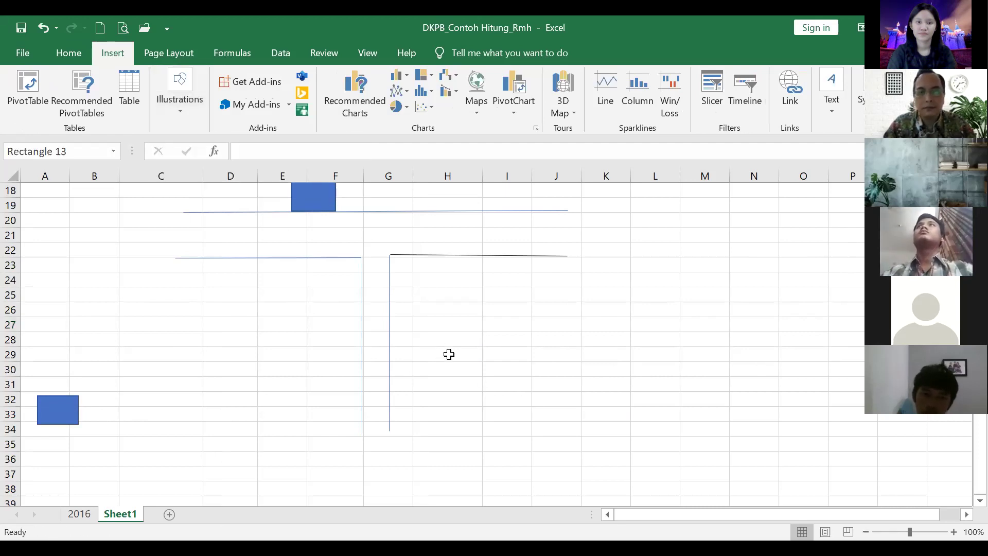
{"action": "key", "text": "Escape"}
{"action": "left_click", "coordinate": [60, 59]}
Step: Draw a small rectangle at the lower end of the second vertical line, across columns G and H in rows 33 to 35
{"action": "left_click", "coordinate": [106, 56]}
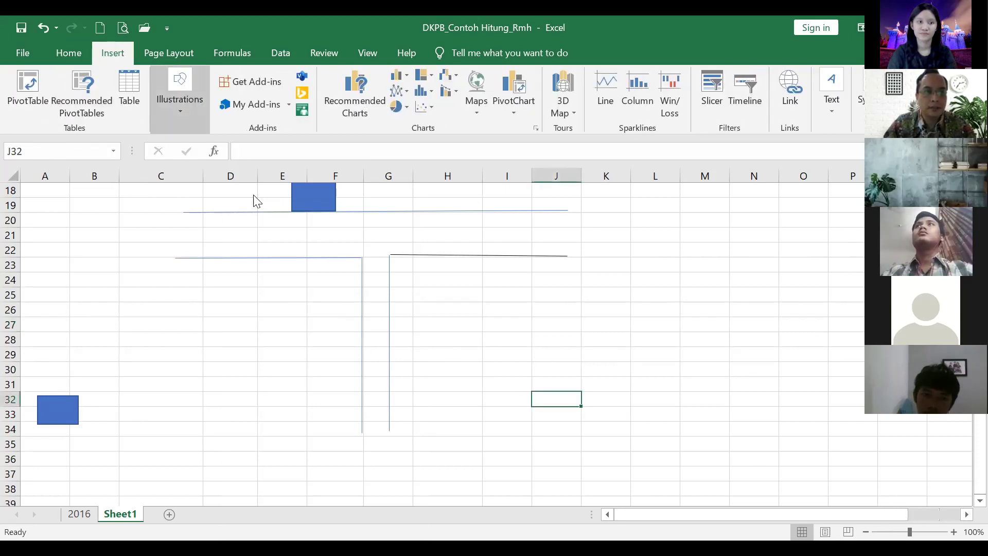
{"action": "left_click", "coordinate": [180, 95]}
{"action": "left_click", "coordinate": [238, 159]}
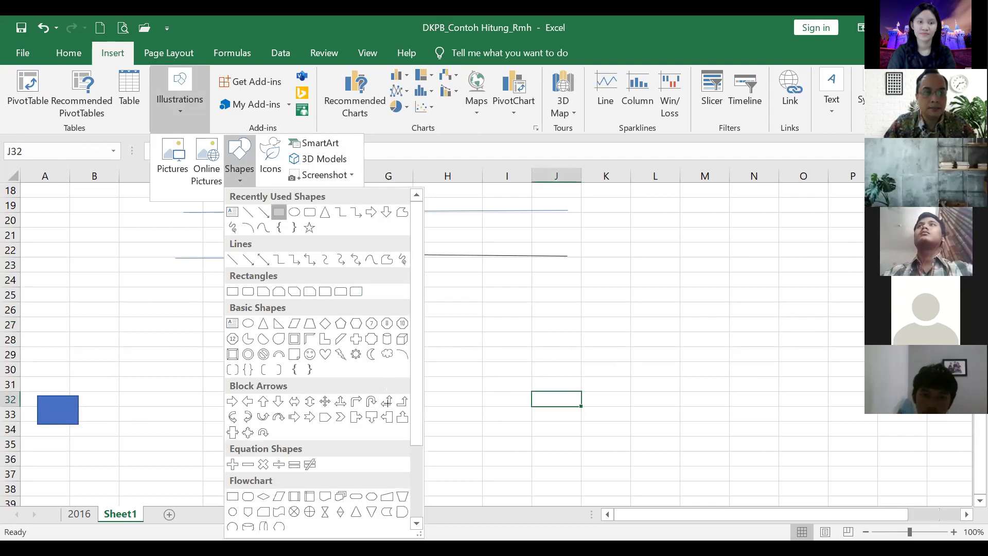
{"action": "left_click", "coordinate": [391, 395]}
{"action": "scroll", "coordinate": [419, 422], "scroll_direction": "down", "scroll_amount": 1}
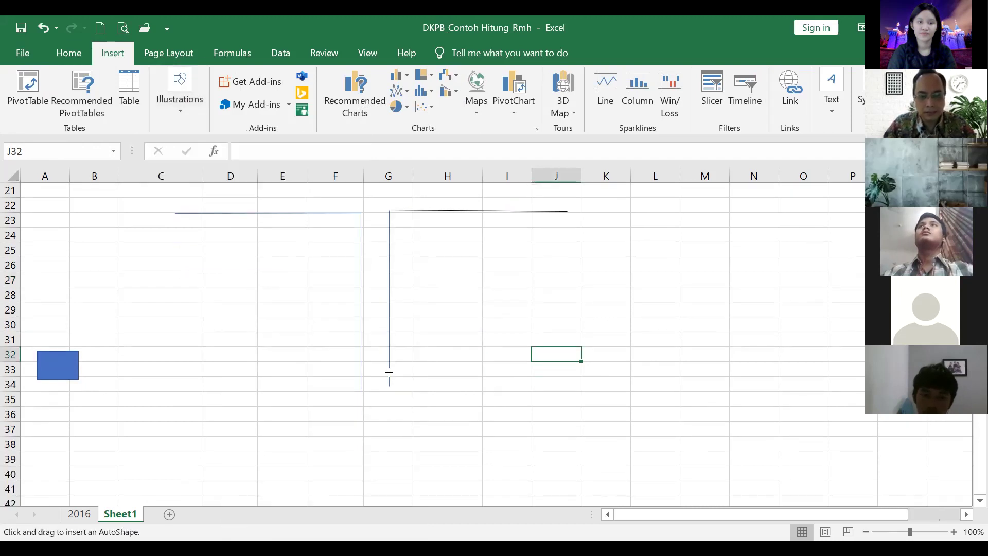
{"action": "left_click_drag", "start_coordinate": [388, 371], "coordinate": [431, 399]}
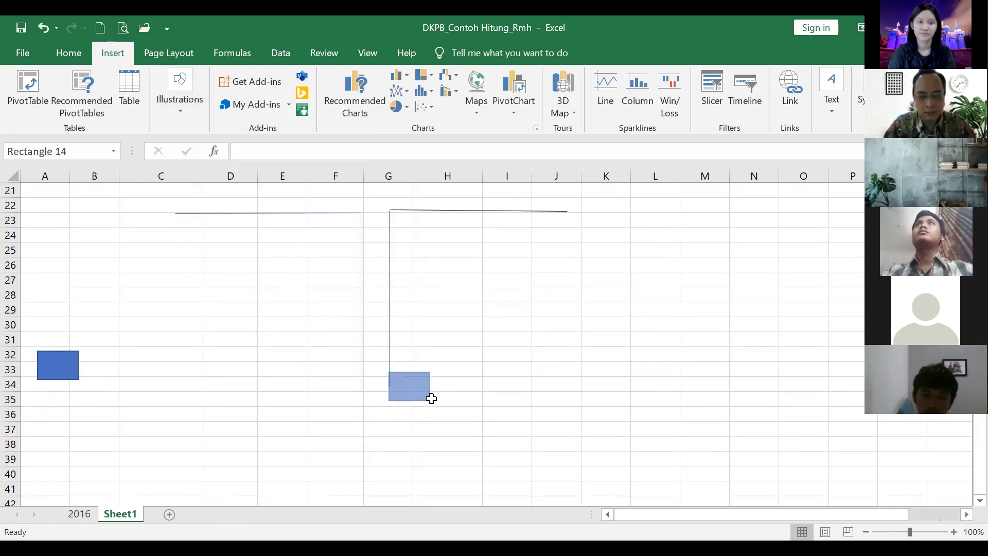
{"action": "left_click", "coordinate": [470, 323]}
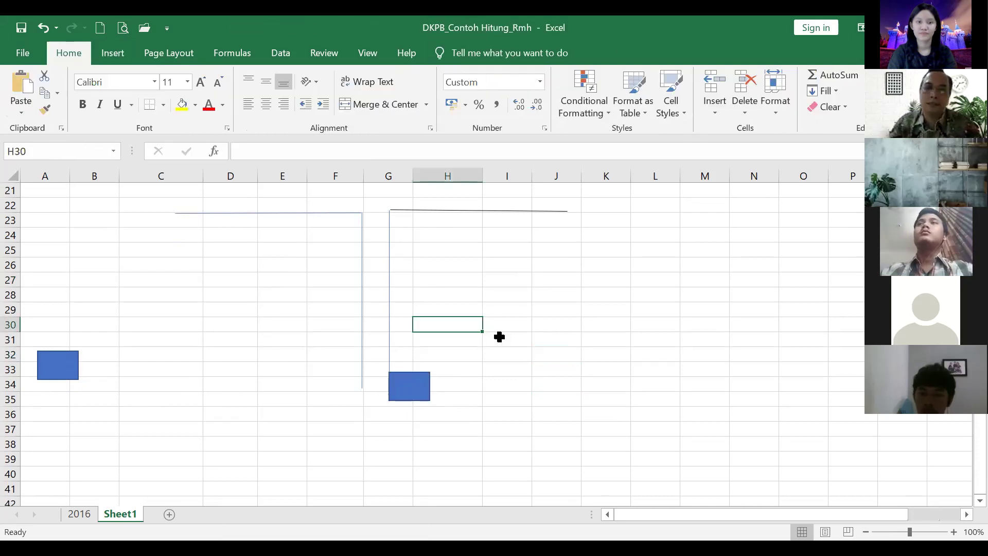
Step: Enter the label RUKO 60/180 in G16, beside the rectangle above the long line
{"action": "scroll", "coordinate": [495, 330], "scroll_direction": "up", "scroll_amount": 2}
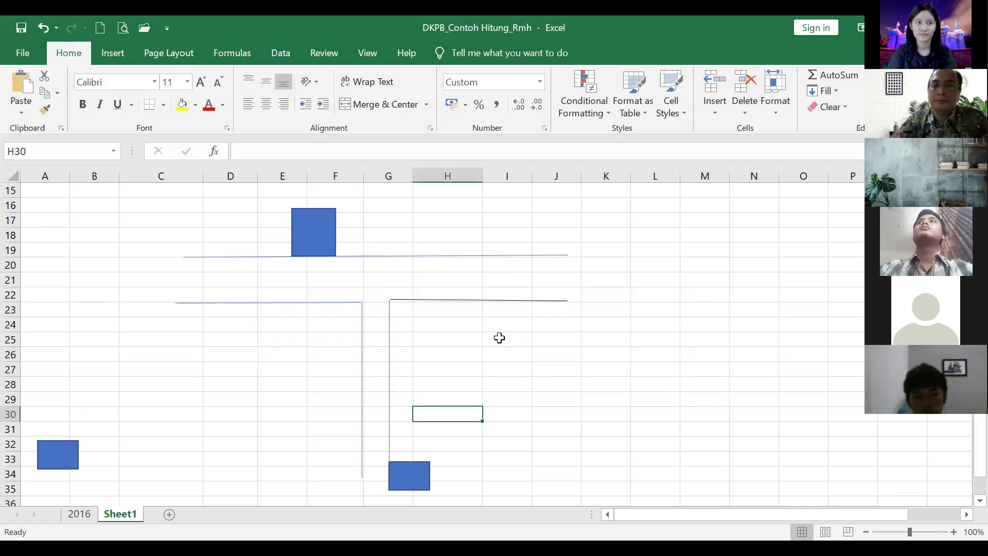
{"action": "left_click", "coordinate": [483, 341]}
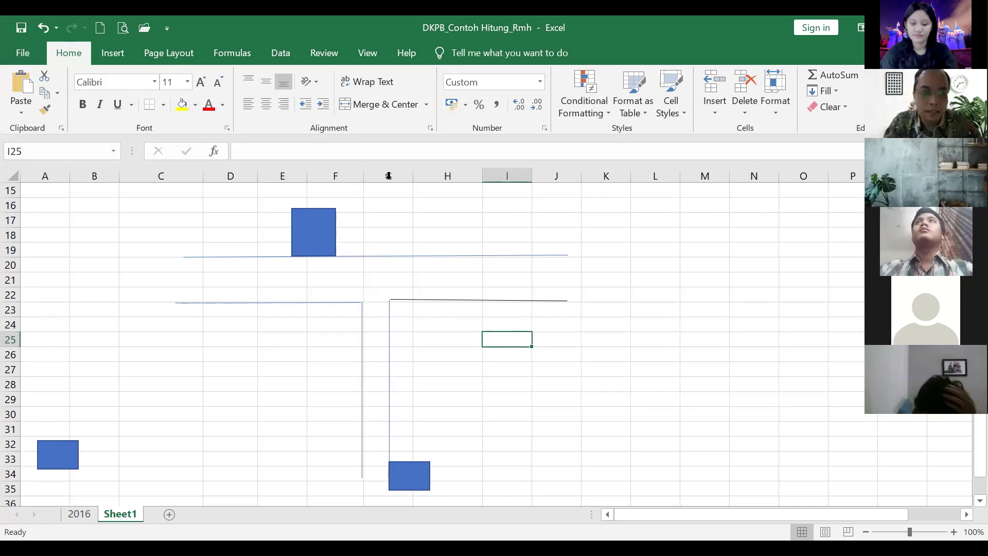
{"action": "left_click", "coordinate": [375, 204]}
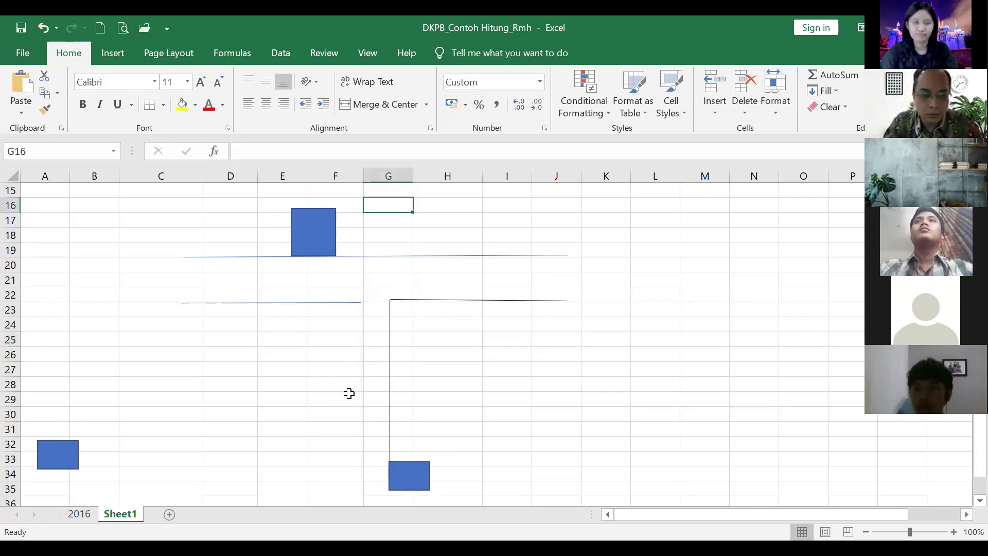
{"action": "type", "text": "RUKO"}
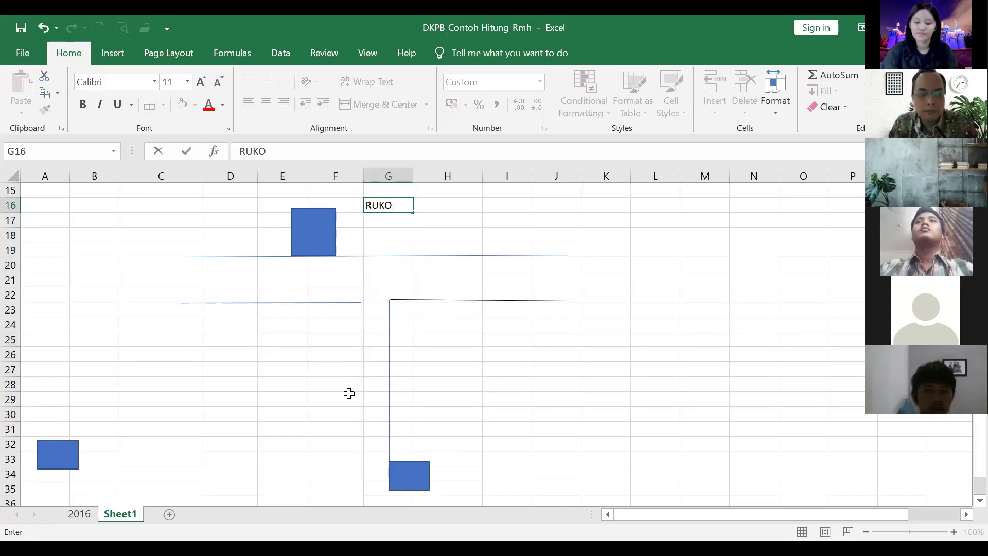
{"action": "type", "text": " 60/180"}
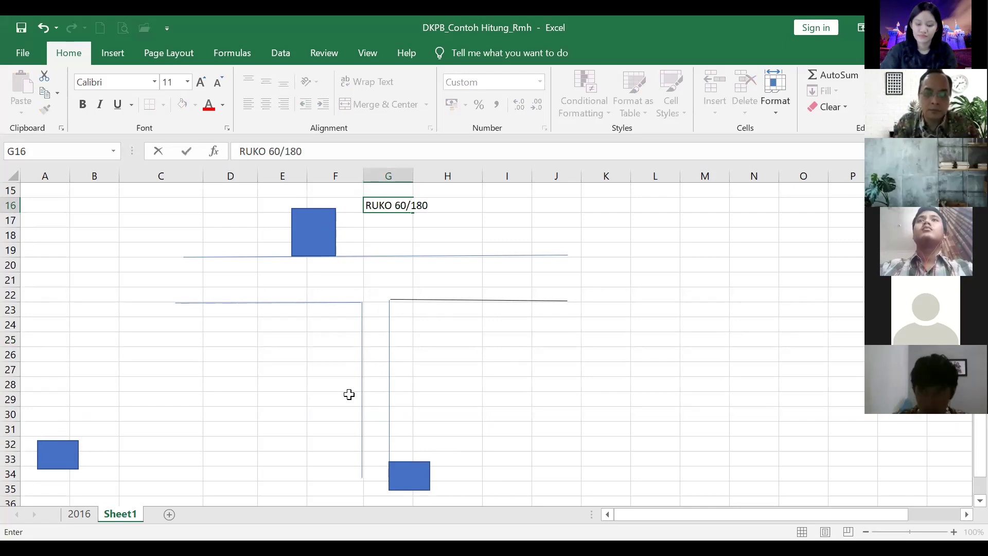
{"action": "key", "text": "ctrl+Return"}
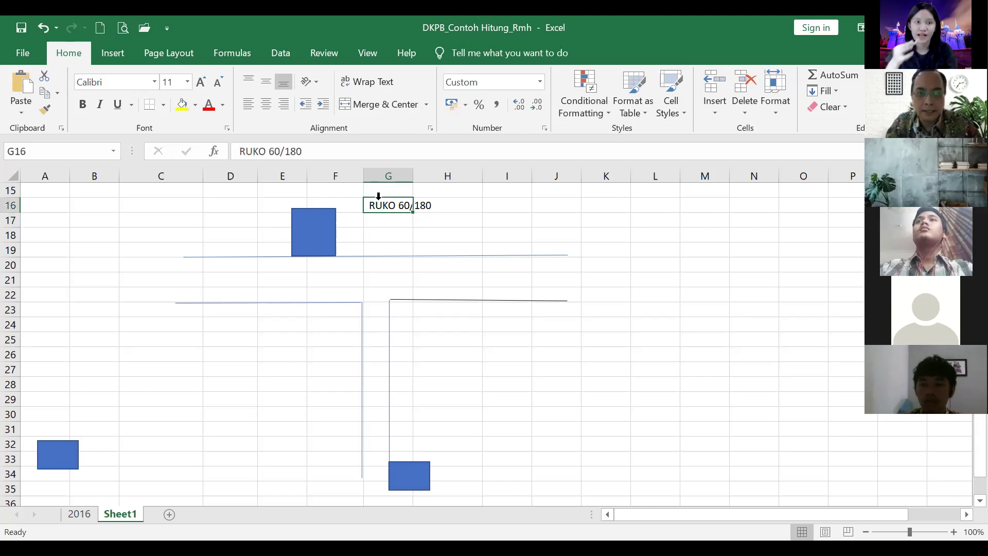
Step: Extend the shop-house label in G16 to read RUKO 60/180 = 100 JT/THN
{"action": "key", "text": "BackSpace"}
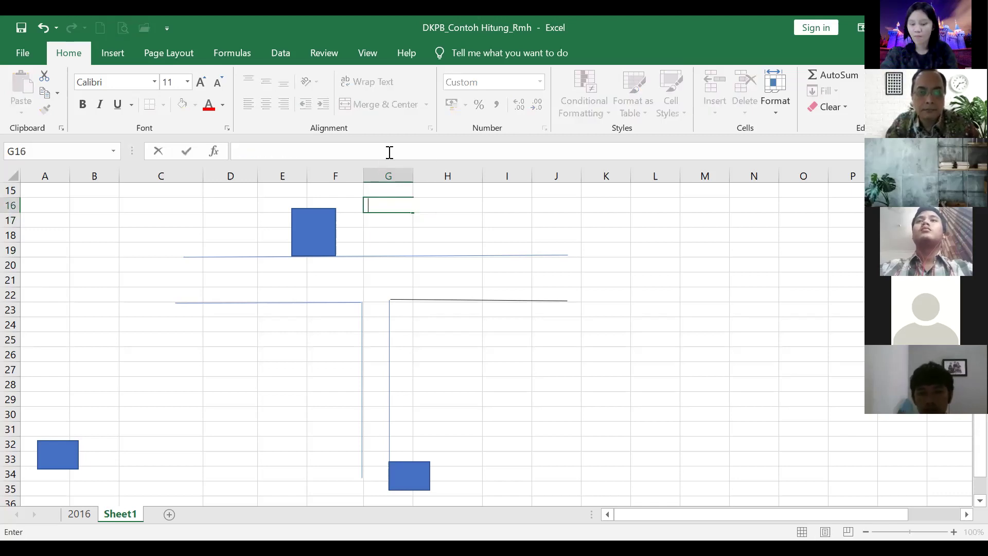
{"action": "key", "text": "Escape"}
{"action": "left_click", "coordinate": [389, 153]}
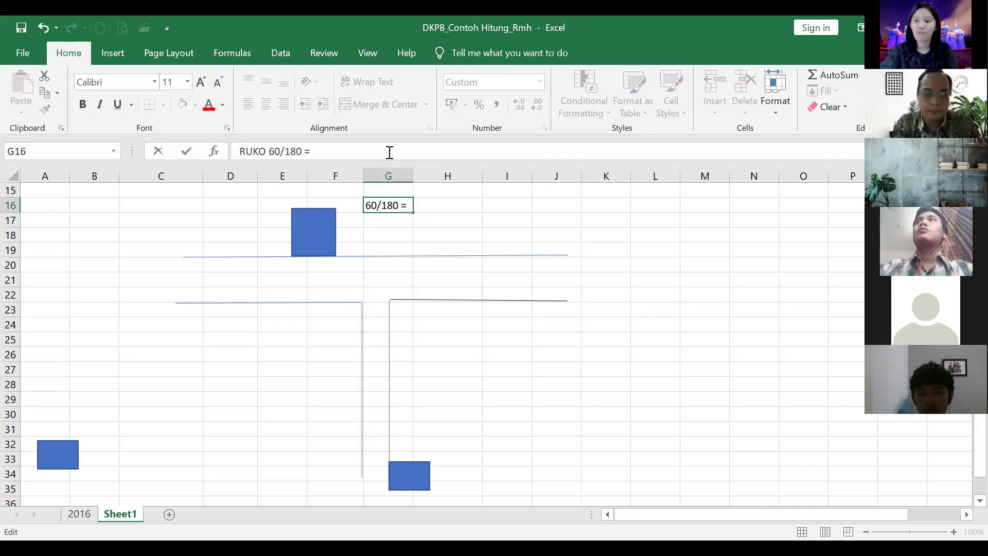
{"action": "type", "text": "= 0,"}
{"action": "key", "text": "BackSpace"}
{"action": "key", "text": "BackSpace"}
{"action": "type", "text": "1"}
{"action": "type", "text": "00 J"}
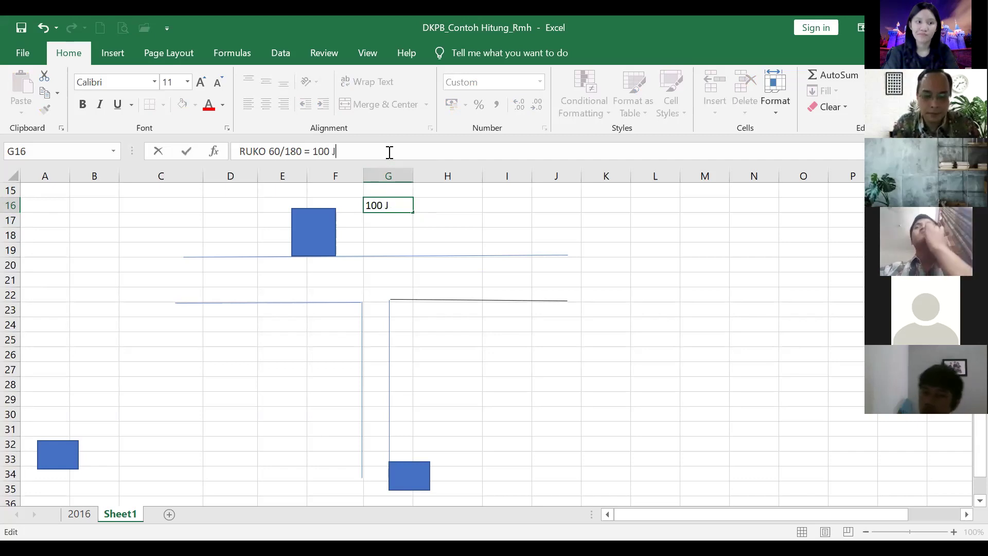
{"action": "type", "text": "T/THN"}
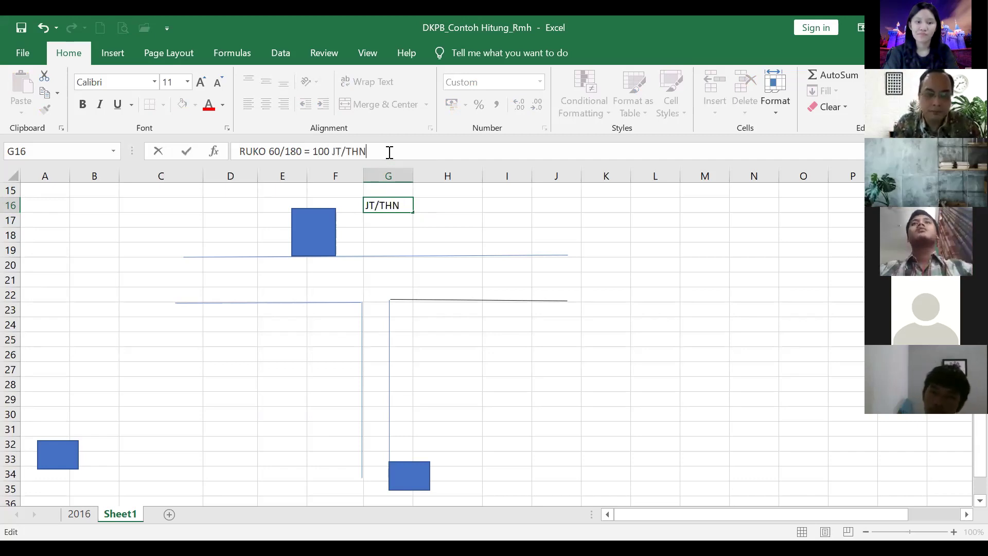
{"action": "key", "text": "Return"}
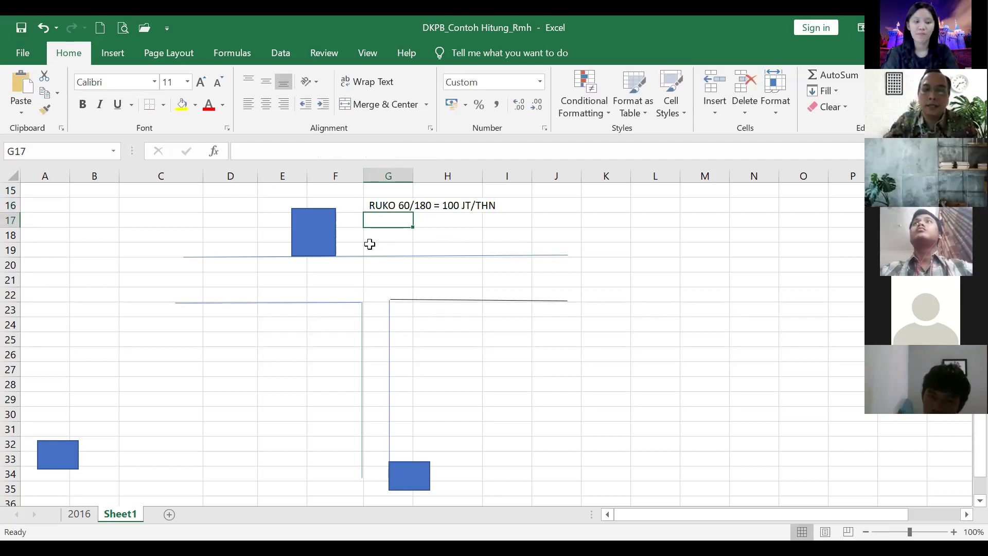
{"action": "left_click", "coordinate": [315, 221]}
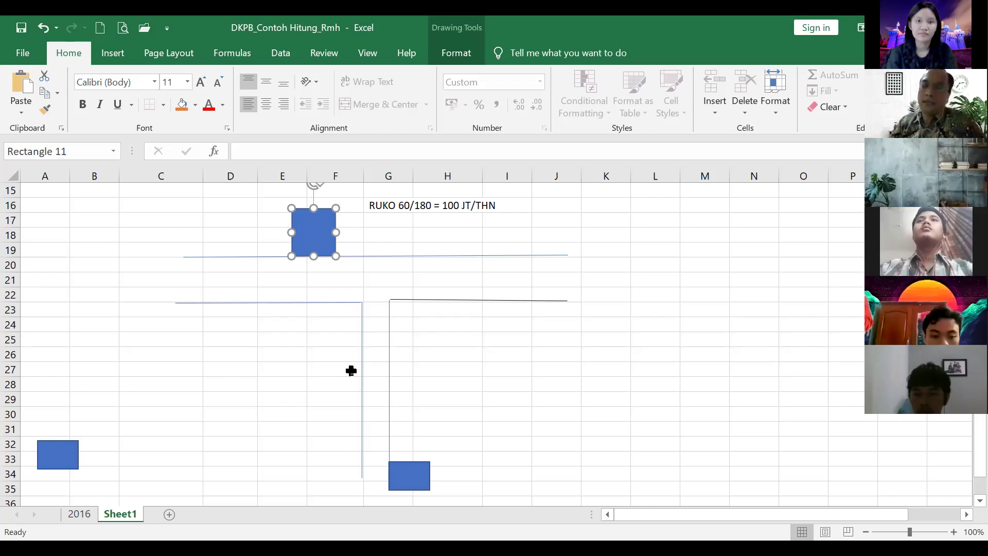
{"action": "left_click", "coordinate": [521, 437]}
{"action": "left_click", "coordinate": [535, 386]}
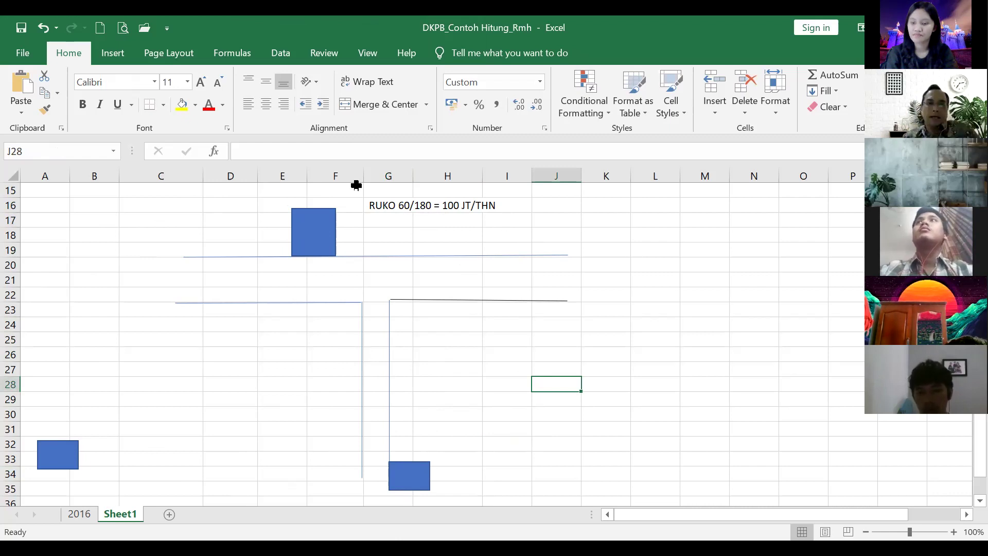
Step: Duplicate the rectangle above the long line and place the copy against the first vertical line, in rows 25 to 28
{"action": "left_click", "coordinate": [309, 219]}
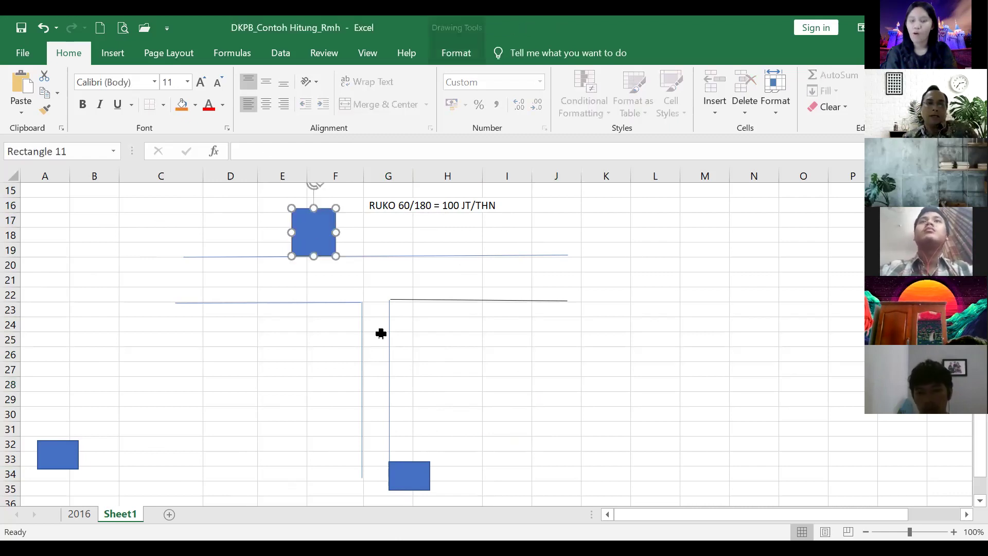
{"action": "left_click", "coordinate": [243, 408]}
{"action": "left_click", "coordinate": [28, 85]}
{"action": "left_click_drag", "start_coordinate": [242, 430], "coordinate": [362, 353]}
{"action": "left_click", "coordinate": [497, 413]}
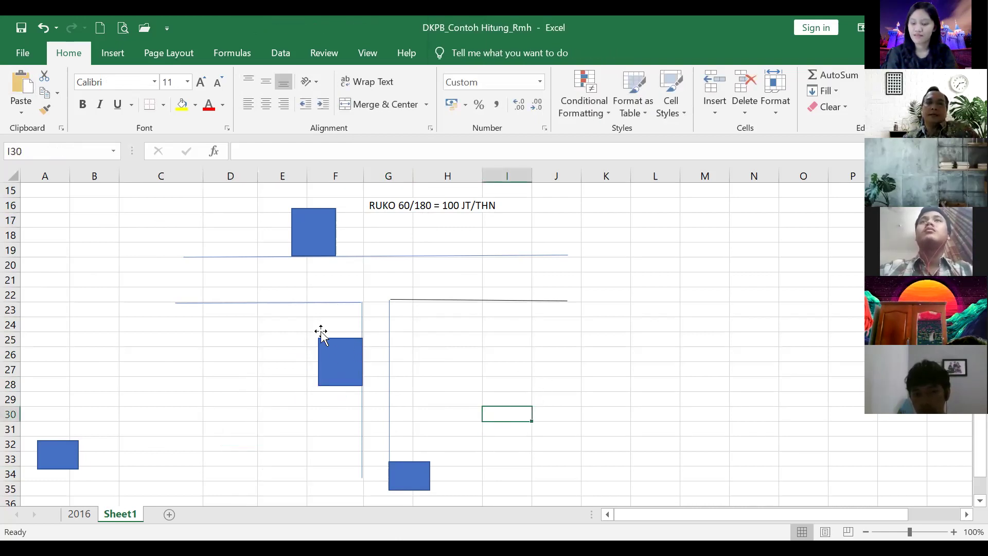
Step: Copy the G16 label to D29 and change its rent so it reads RUKO 60/180 = 40 JT/THN
{"action": "left_click", "coordinate": [381, 205]}
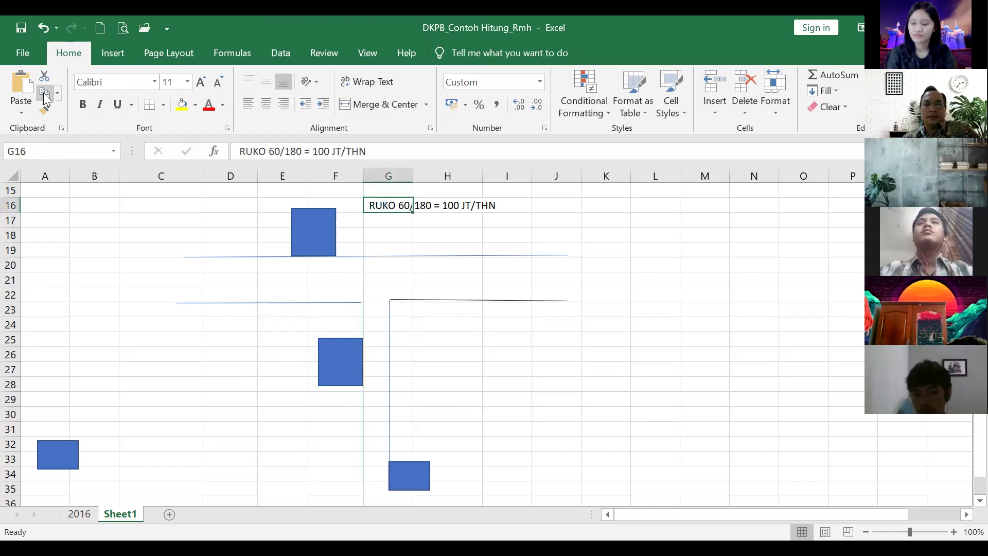
{"action": "left_click", "coordinate": [46, 93]}
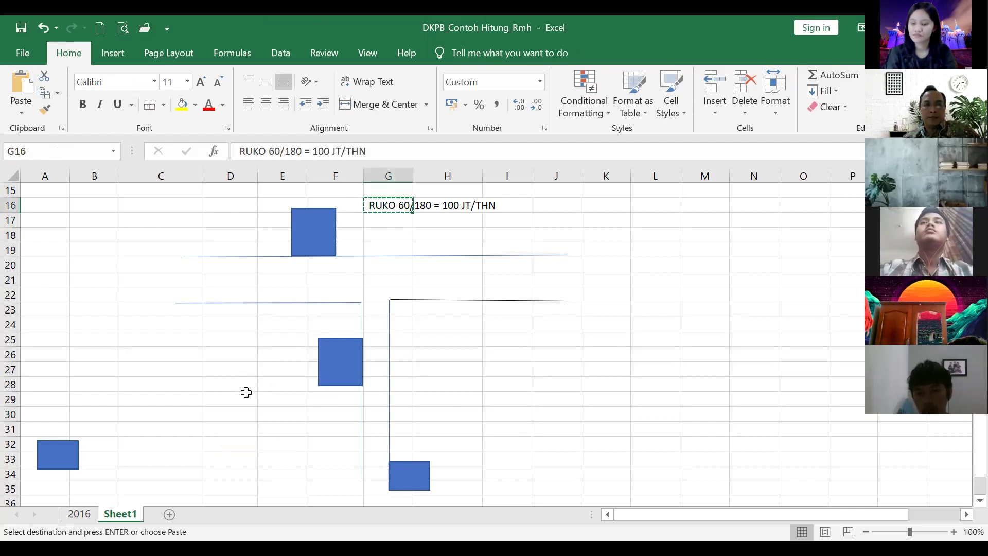
{"action": "left_click", "coordinate": [230, 399]}
{"action": "key", "text": "ctrl+v"}
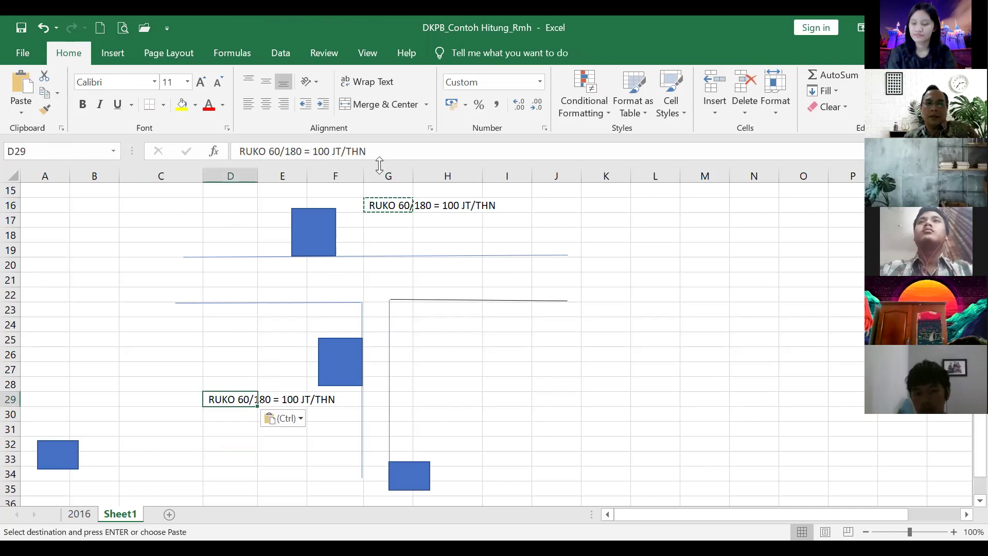
{"action": "double_click", "coordinate": [321, 151]}
{"action": "type", "text": "40"}
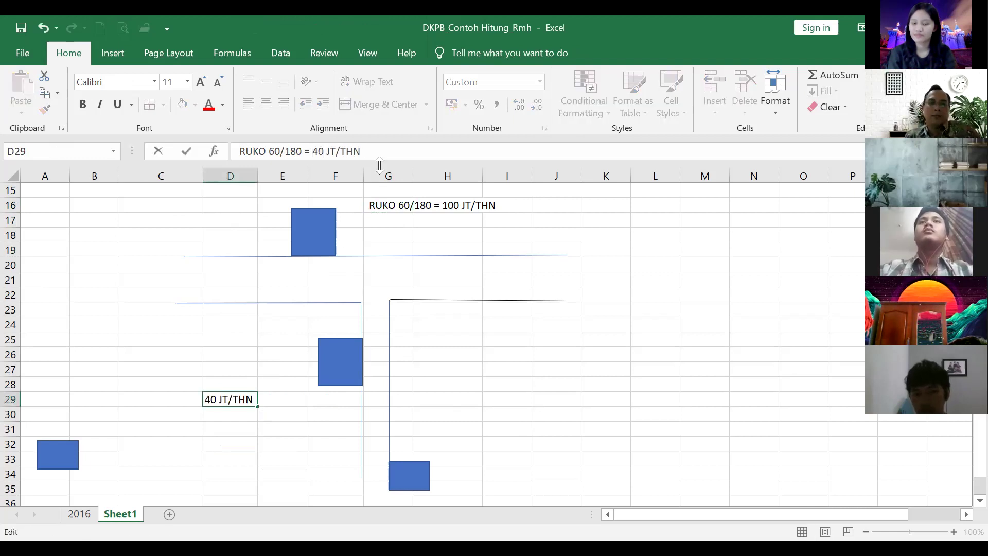
{"action": "key", "text": "Return"}
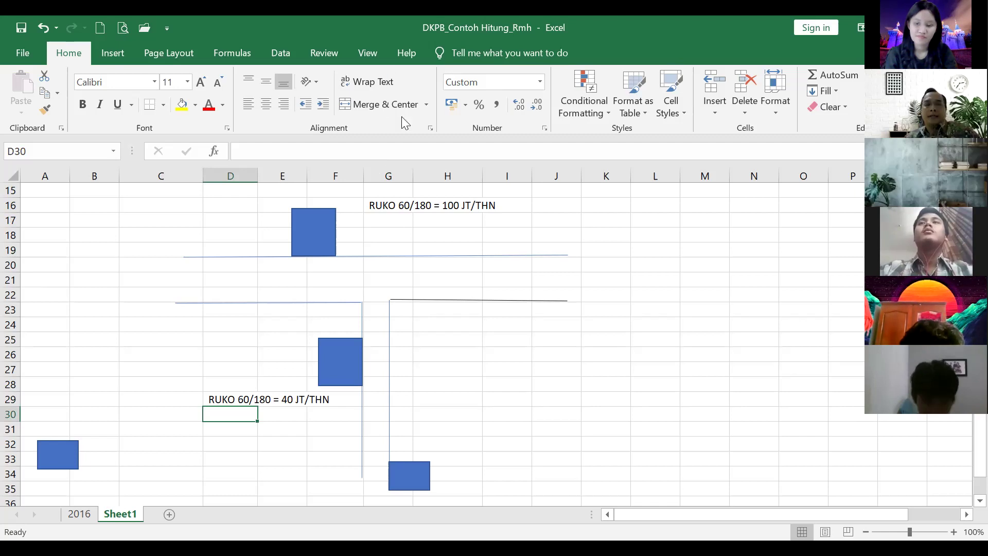
Step: Delete the copied rectangle beside the first vertical line and its label in D29
{"action": "left_click", "coordinate": [494, 387]}
{"action": "left_click", "coordinate": [339, 359]}
{"action": "key", "text": "Delete"}
{"action": "left_click", "coordinate": [209, 399]}
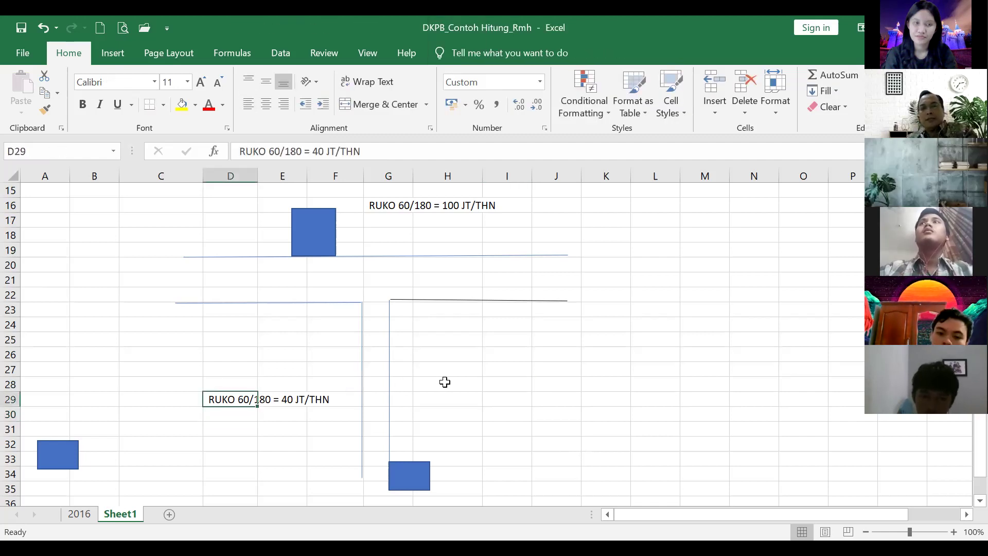
{"action": "key", "text": "Delete"}
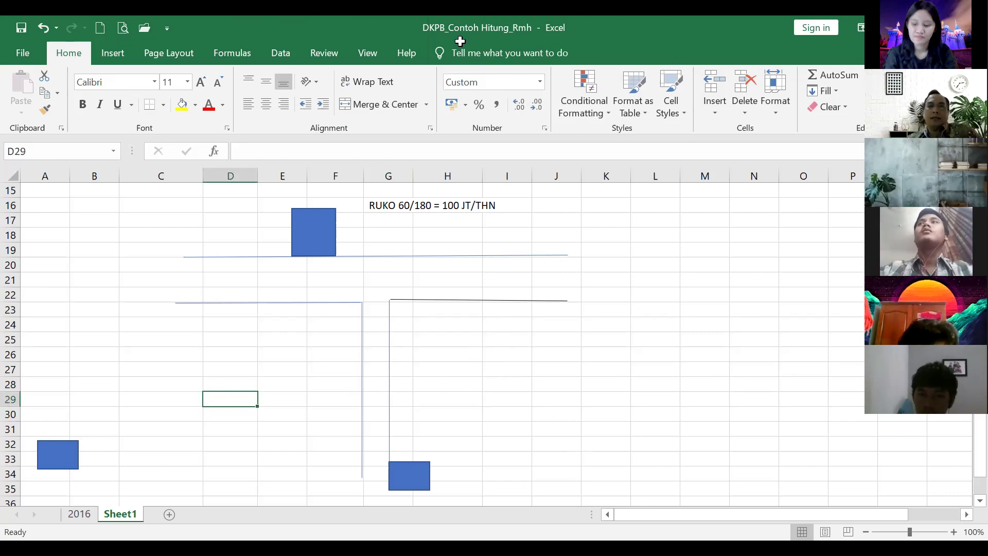
Step: In the second comparison table, set DATA 1's LOKASI adjustment to -30% and its FASILITAS adjustment to -10%
{"action": "scroll", "coordinate": [468, 351], "scroll_direction": "up", "scroll_amount": 5}
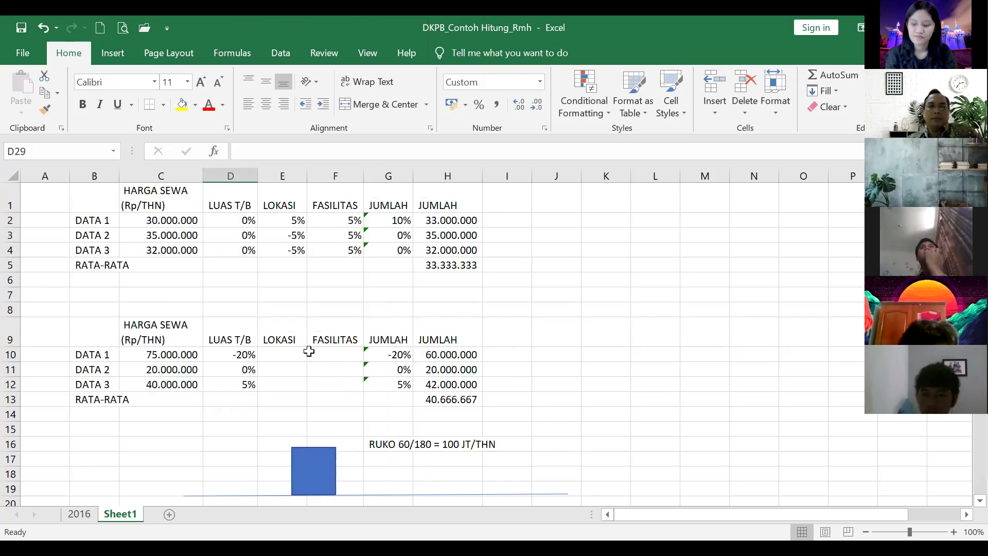
{"action": "left_click", "coordinate": [276, 352]}
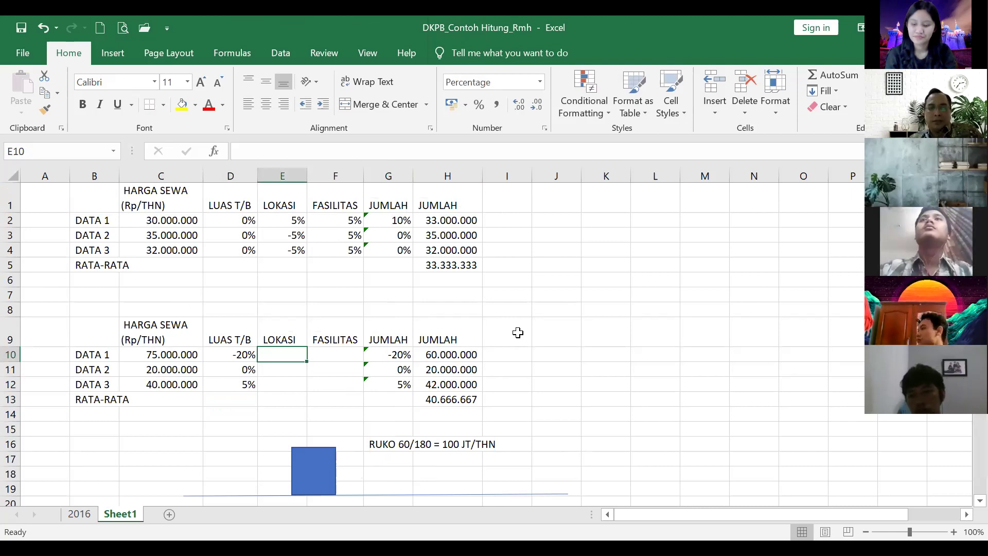
{"action": "type", "text": "-"}
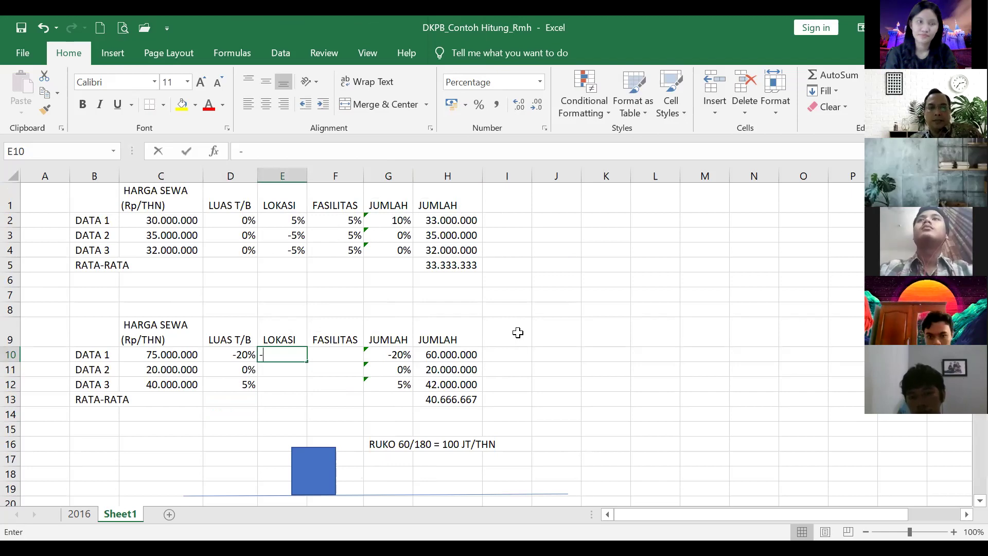
{"action": "type", "text": "30%"}
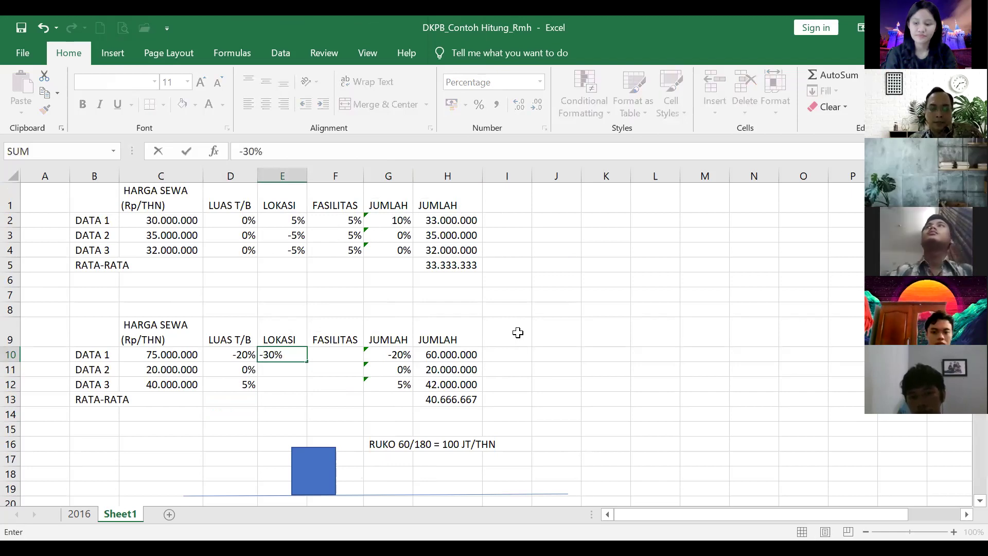
{"action": "key", "text": "Return"}
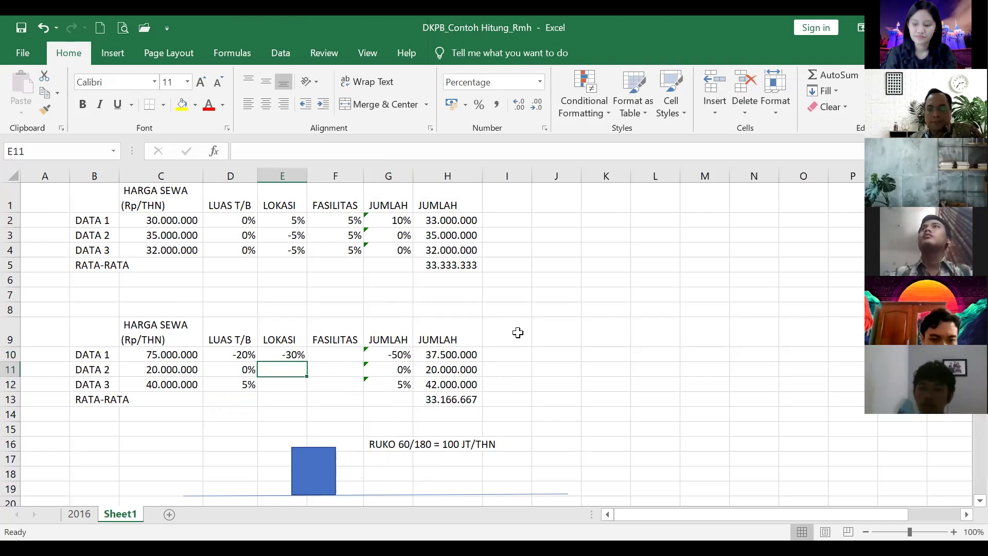
{"action": "key", "text": "Up"}
{"action": "key", "text": "Right"}
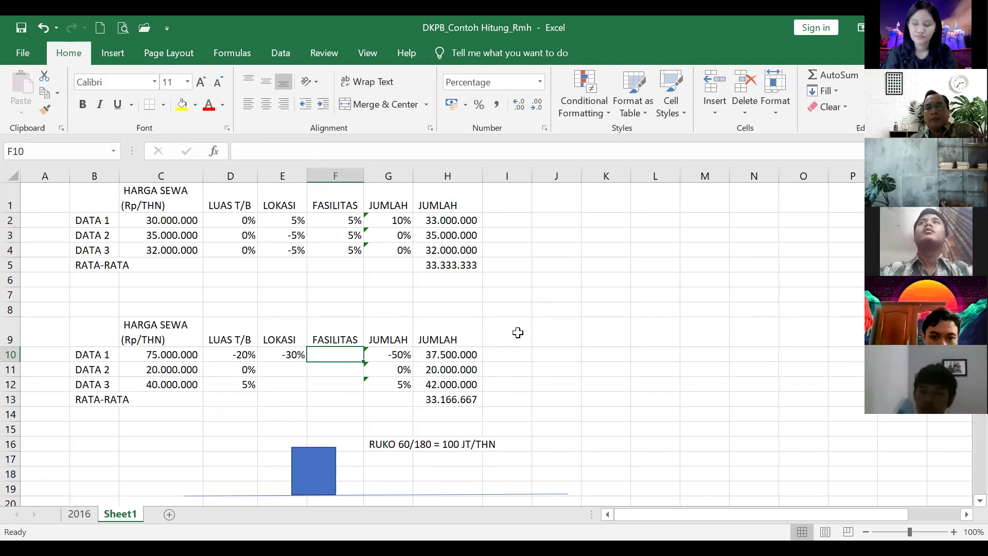
{"action": "type", "text": "-10"}
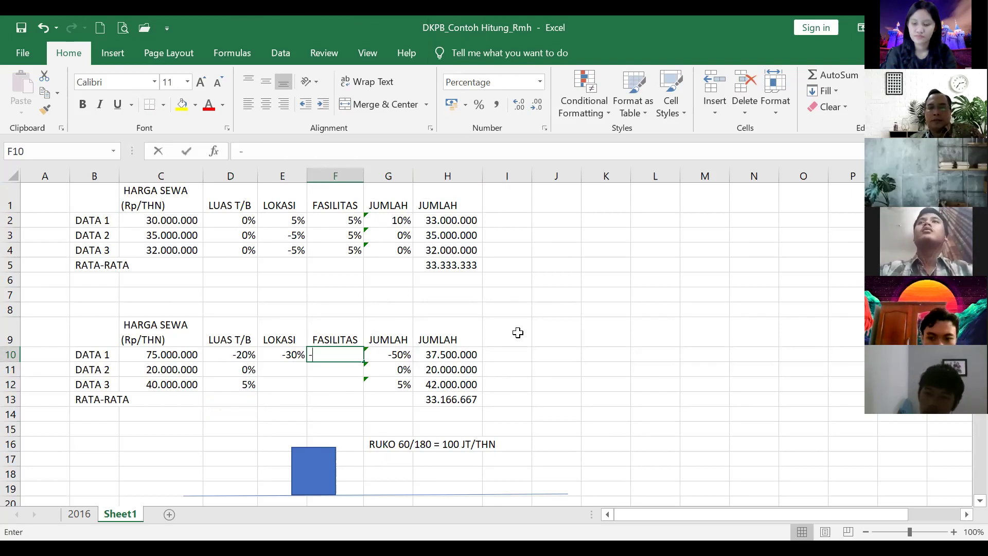
{"action": "key", "text": "Return"}
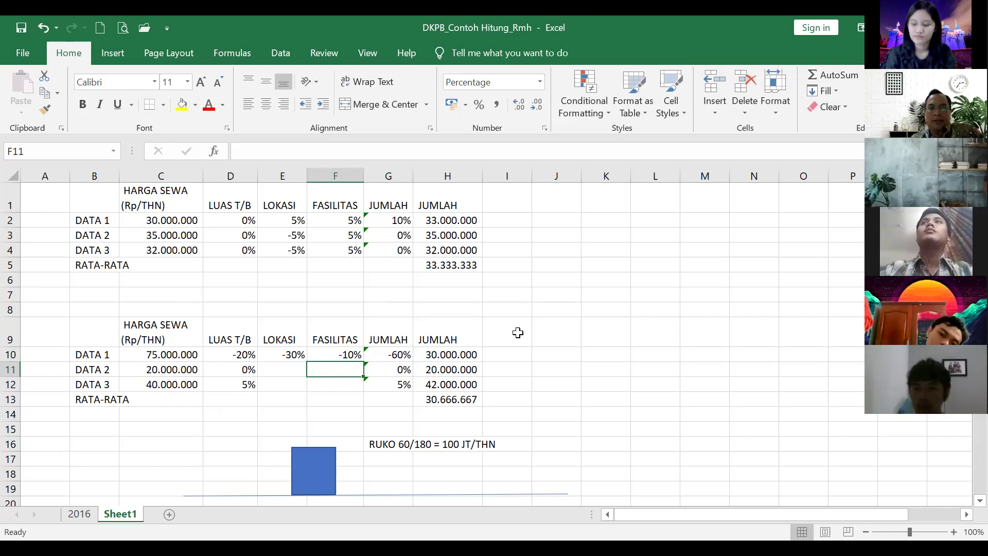
Step: Set DATA 2's LOKASI adjustment to 10% and its FASILITAS adjustment to 30% in the second table
{"action": "key", "text": "Left"}
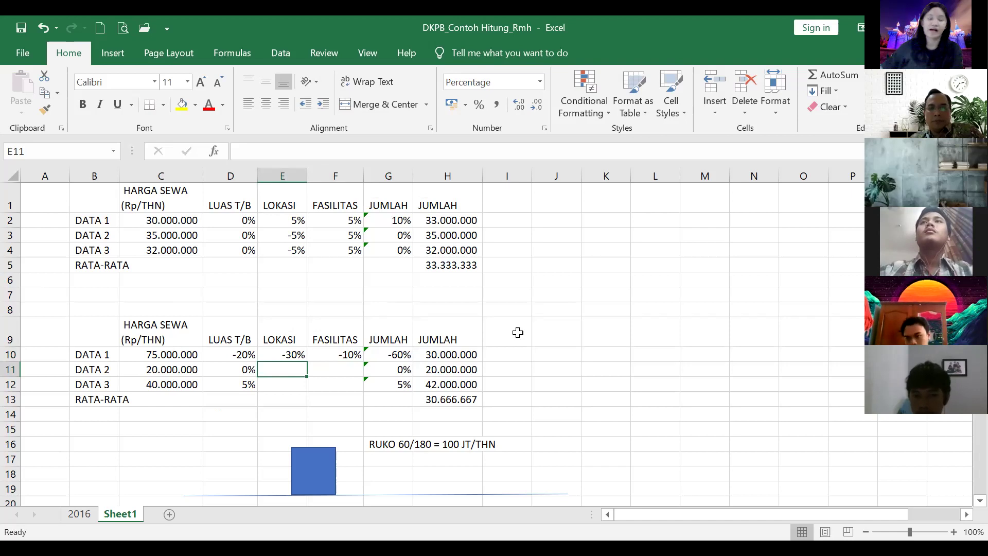
{"action": "type", "text": "10"}
{"action": "key", "text": "Tab"}
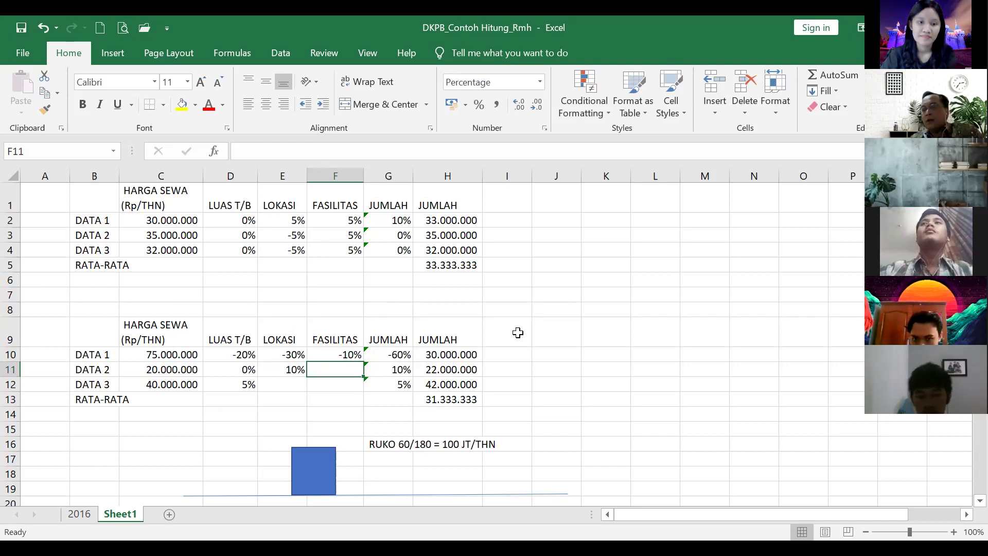
{"action": "type", "text": "30"}
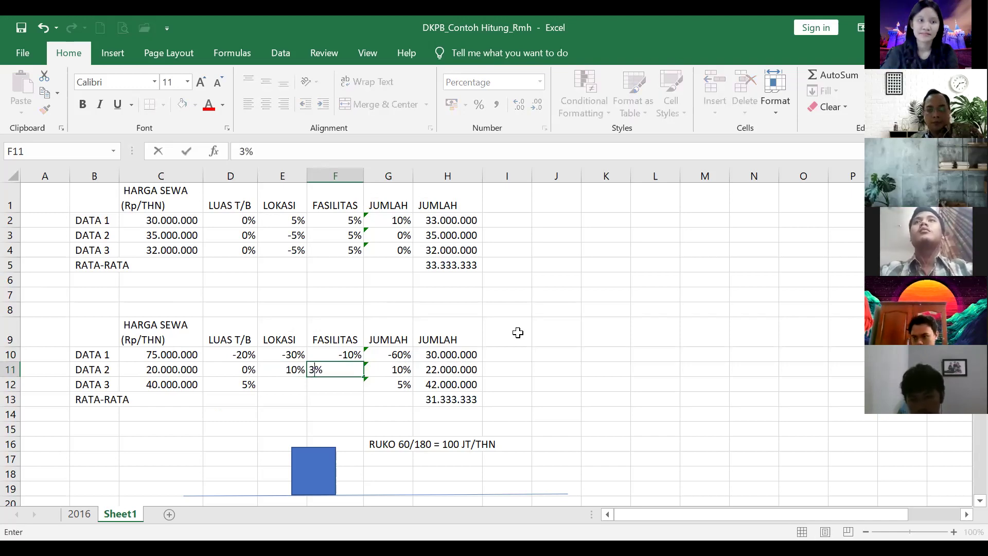
{"action": "key", "text": "Return"}
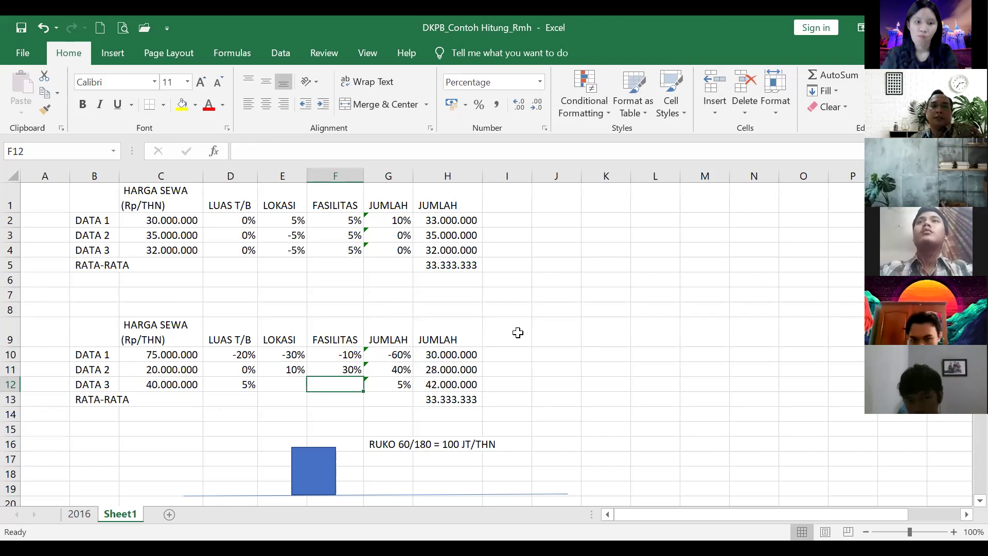
Step: Set DATA 3's LOKASI adjustment to -5% and its FASILITAS adjustment to -10% in the second table
{"action": "key", "text": "Left"}
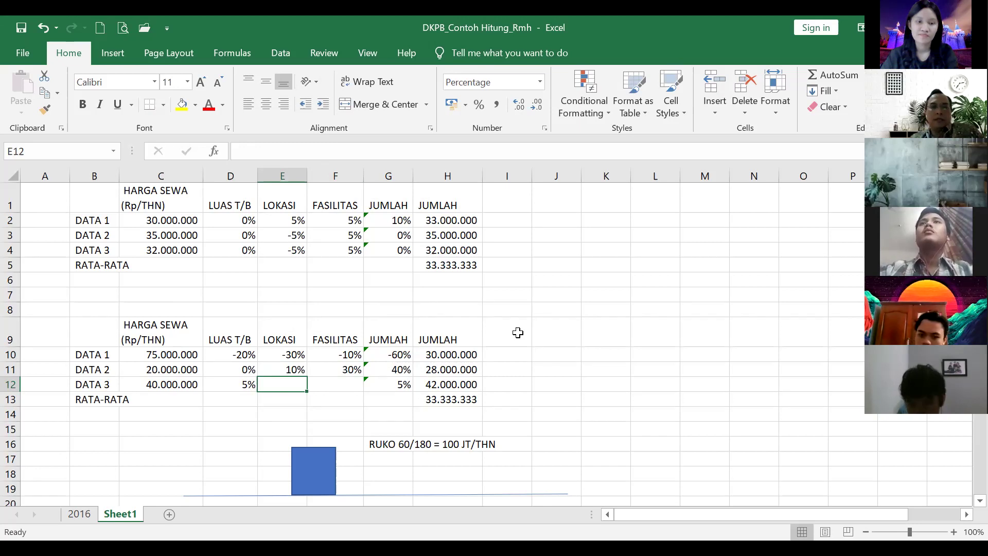
{"action": "type", "text": "-5"}
{"action": "key", "text": "Tab"}
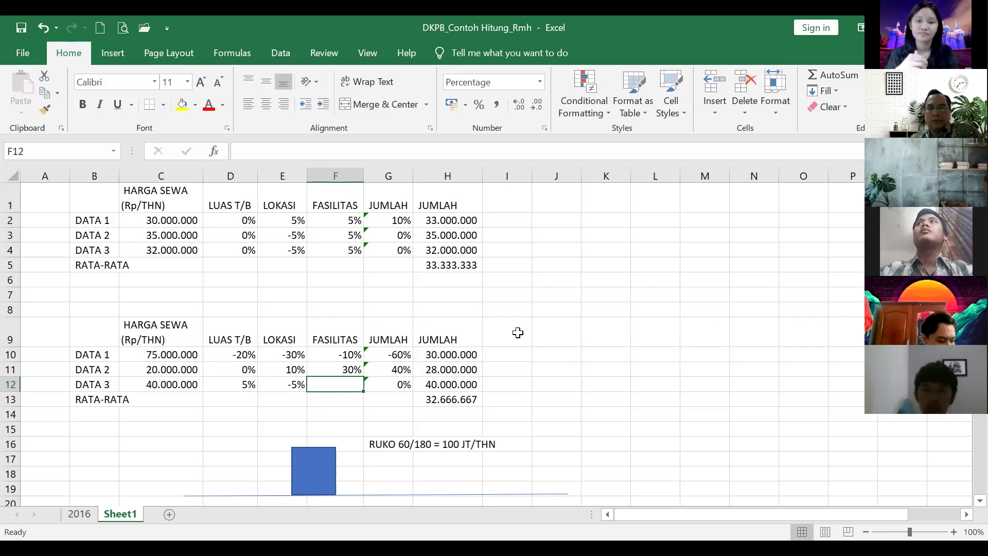
{"action": "type", "text": "-10"}
{"action": "key", "text": "Return"}
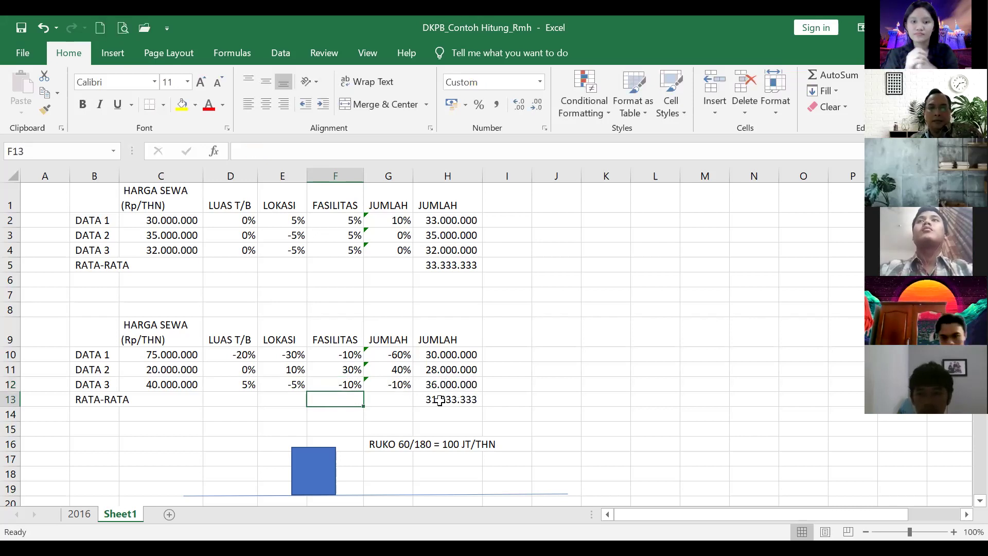
Step: Fill the second table's RATA-RATA row, B13 to H13, with yellow
{"action": "left_click", "coordinate": [465, 401]}
{"action": "left_click", "coordinate": [73, 399]}
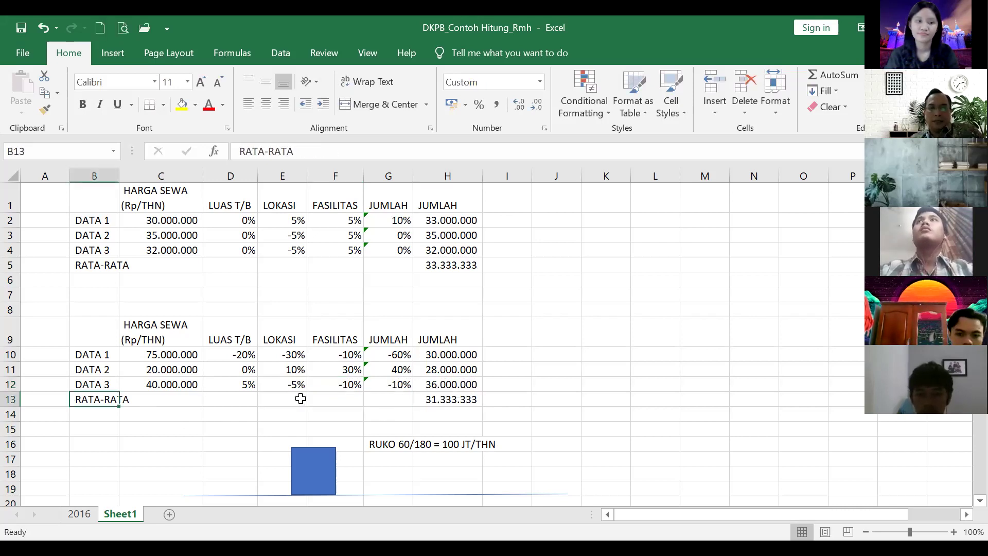
{"action": "left_click", "coordinate": [454, 401], "text": "shift"}
{"action": "left_click", "coordinate": [182, 104]}
{"action": "left_click", "coordinate": [500, 322]}
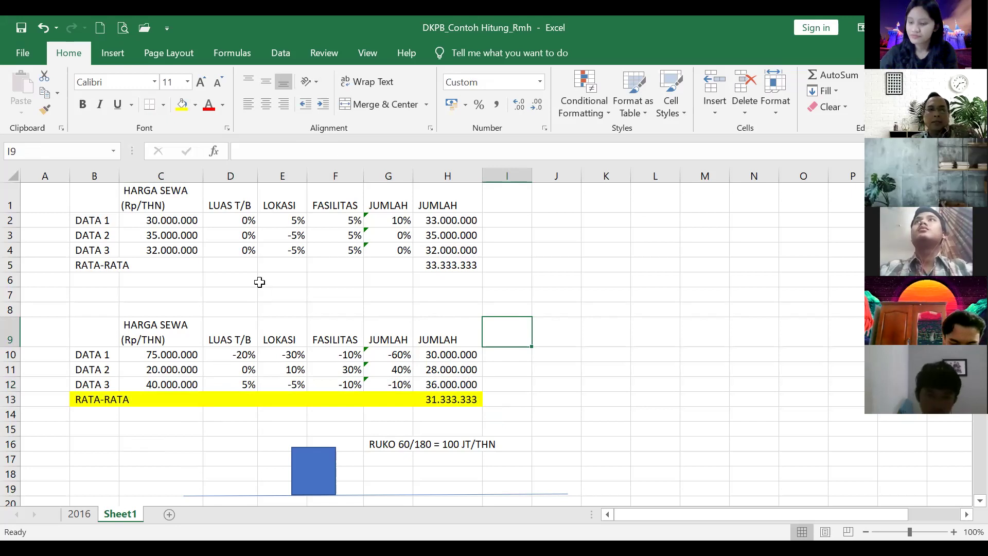
Step: Compare the average rent of the first table with that of the second table
{"action": "left_click", "coordinate": [265, 279]}
{"action": "left_click_drag", "start_coordinate": [83, 201], "coordinate": [468, 265]}
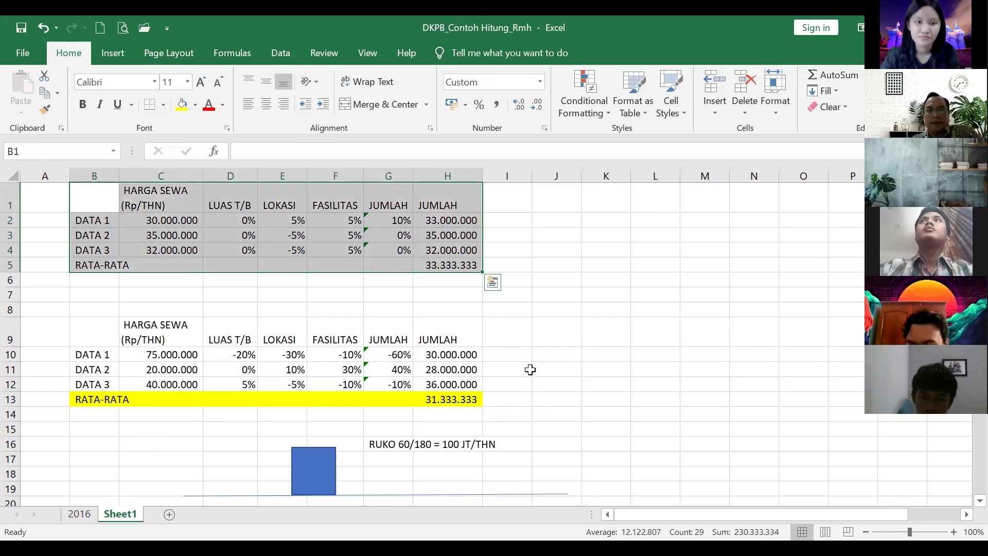
{"action": "left_click", "coordinate": [426, 399]}
{"action": "left_click", "coordinate": [451, 261]}
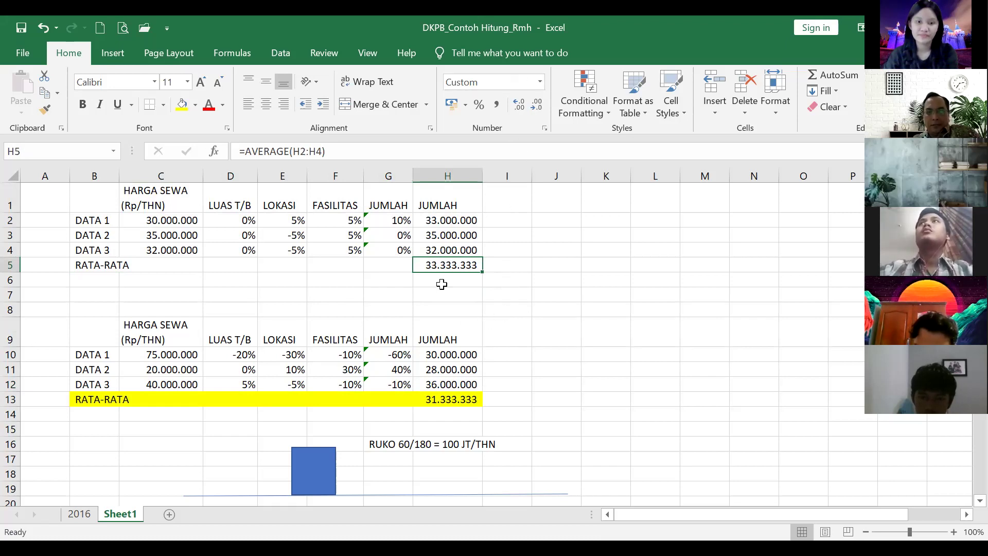
Step: Review the average formulas in the JUMLAH column of both tables' RATA-RATA rows
{"action": "left_click", "coordinate": [450, 399]}
{"action": "left_click", "coordinate": [444, 265]}
{"action": "left_click", "coordinate": [440, 398]}
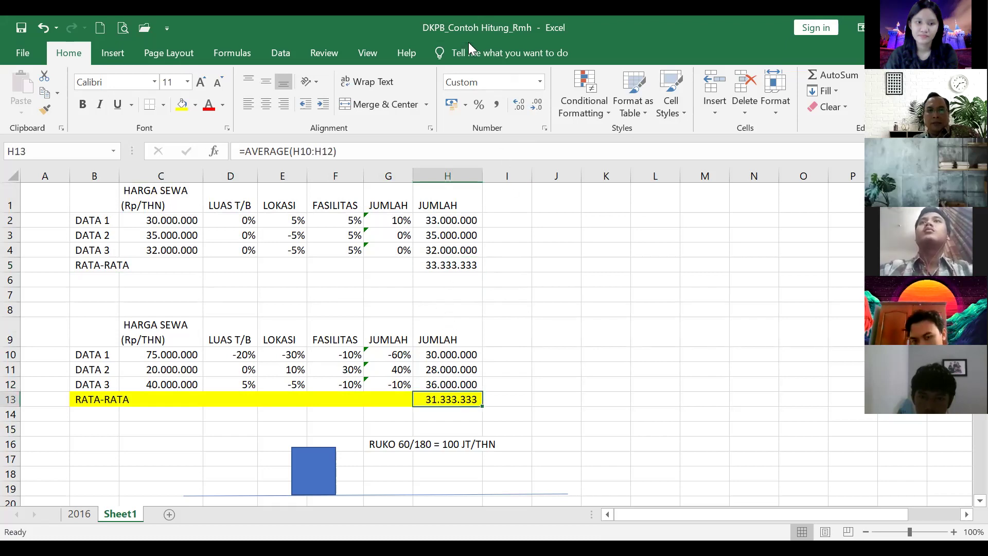
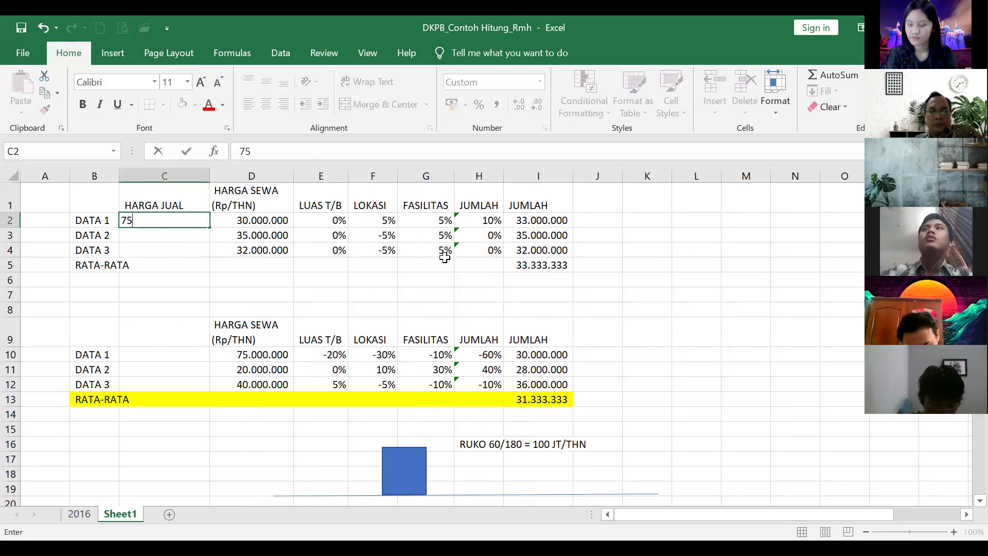
Step: Enter the HARGA JUAL values 750.000.000 for DATA 1 and 900.000.000 for DATA 2 in the first table
{"action": "type", "text": "000.000"}
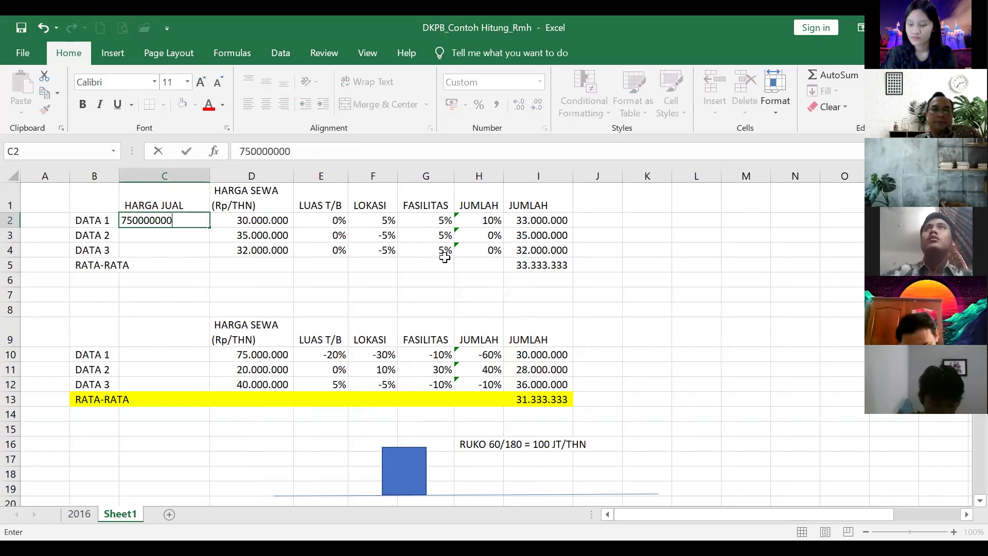
{"action": "key", "text": "Return"}
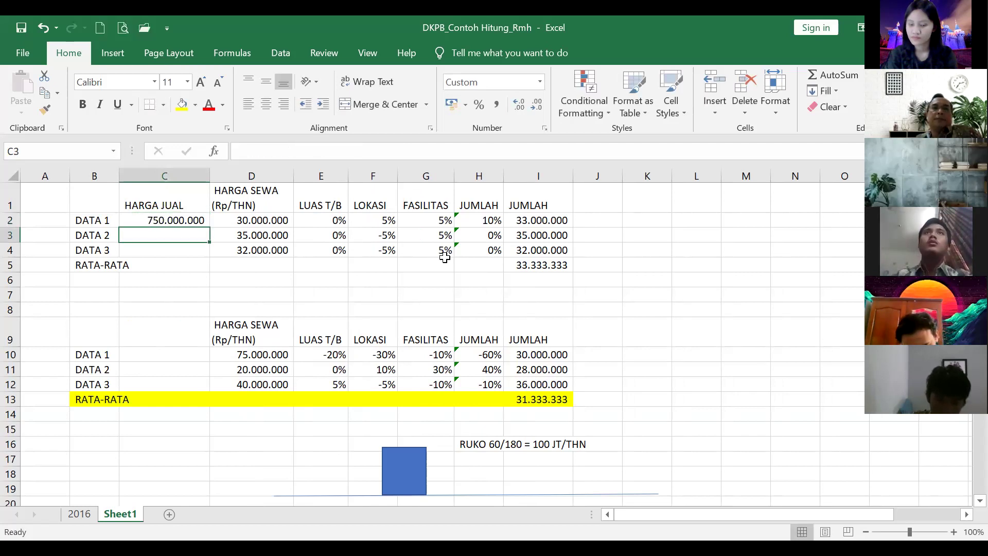
{"action": "type", "text": "90000000"}
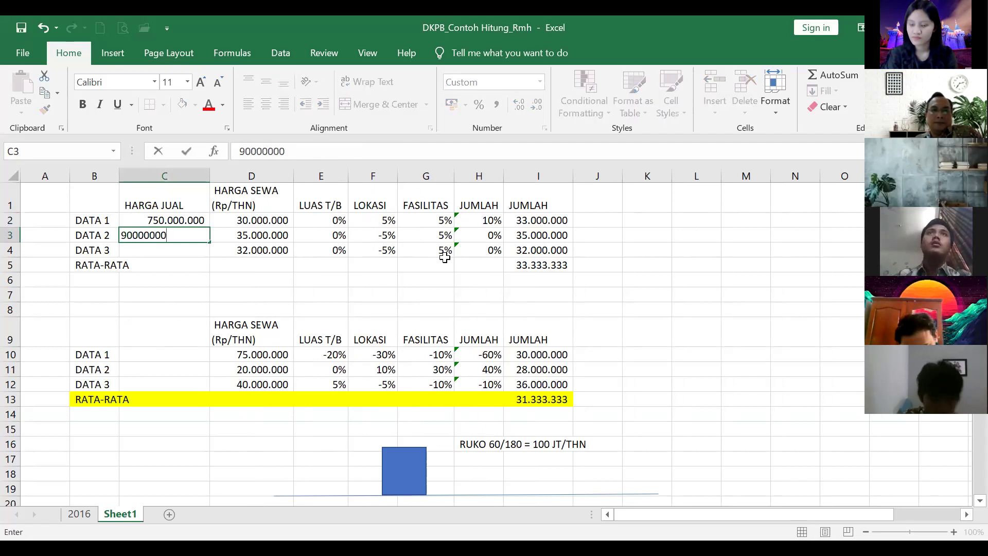
{"action": "key", "text": "Return"}
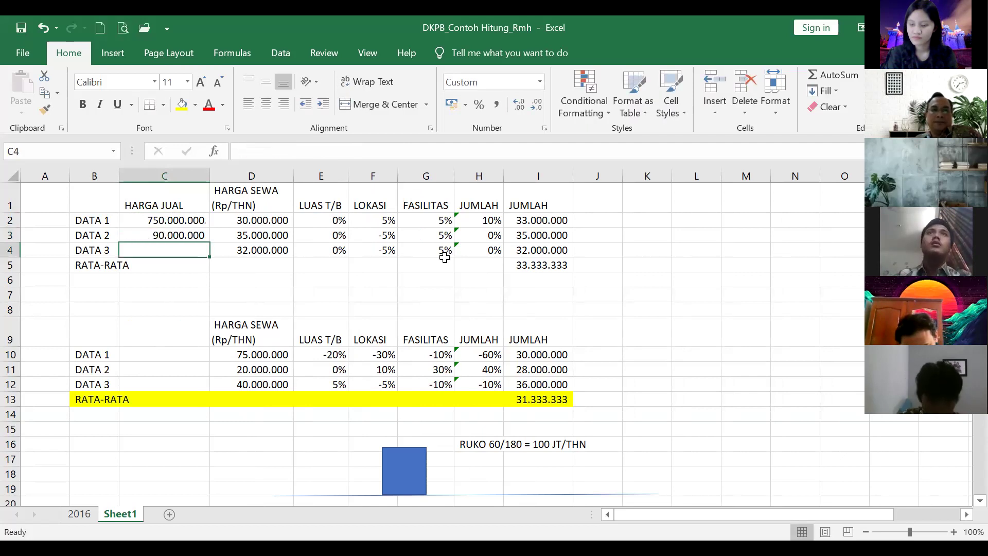
{"action": "key", "text": "Up"}
{"action": "left_click", "coordinate": [362, 149]}
{"action": "type", "text": "00"}
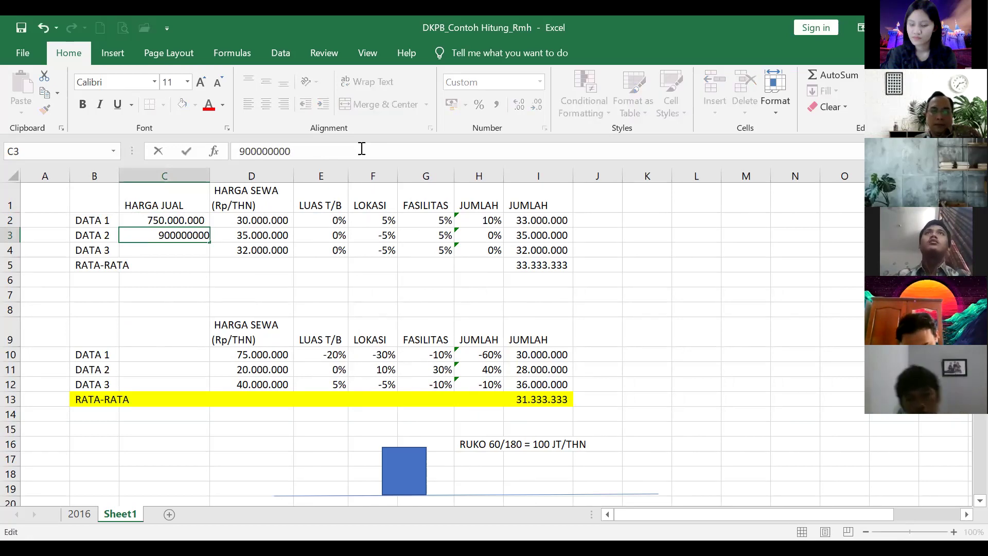
{"action": "key", "text": "Return"}
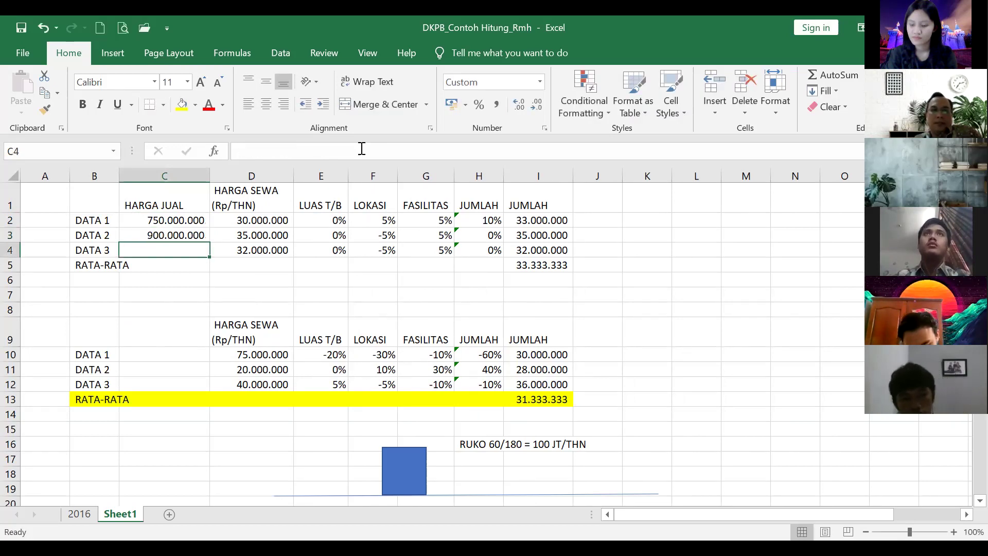
Step: Enter 800.000.000 as DATA 3's HARGA JUAL in the first table
{"action": "type", "text": "80000000"}
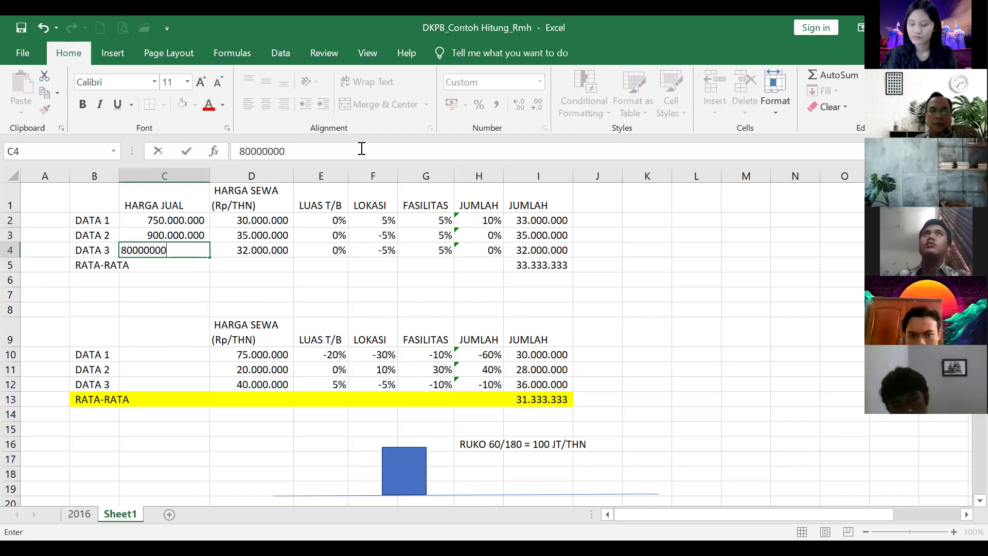
{"action": "key", "text": "Tab"}
{"action": "key", "text": "Left"}
{"action": "left_click", "coordinate": [362, 149]}
{"action": "type", "text": "0"}
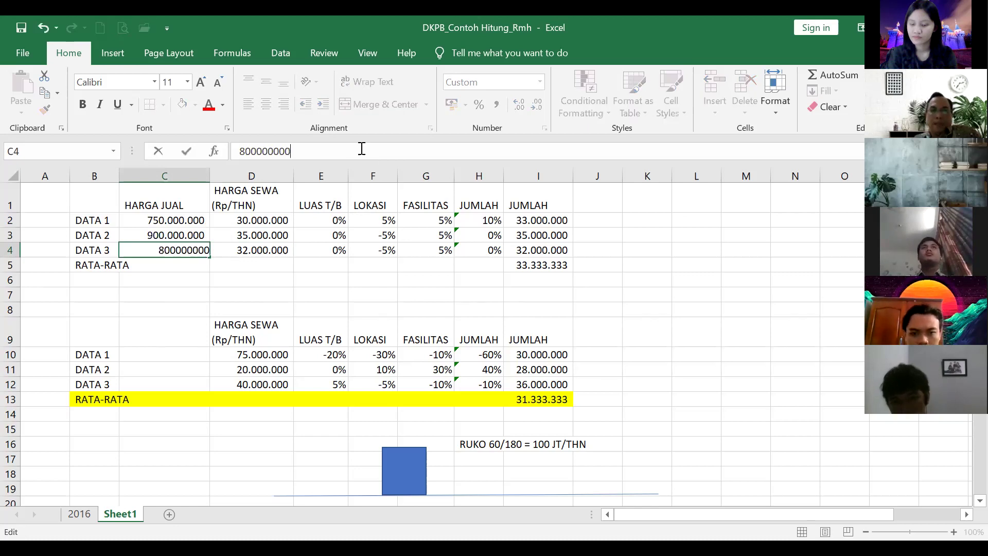
{"action": "key", "text": "Return"}
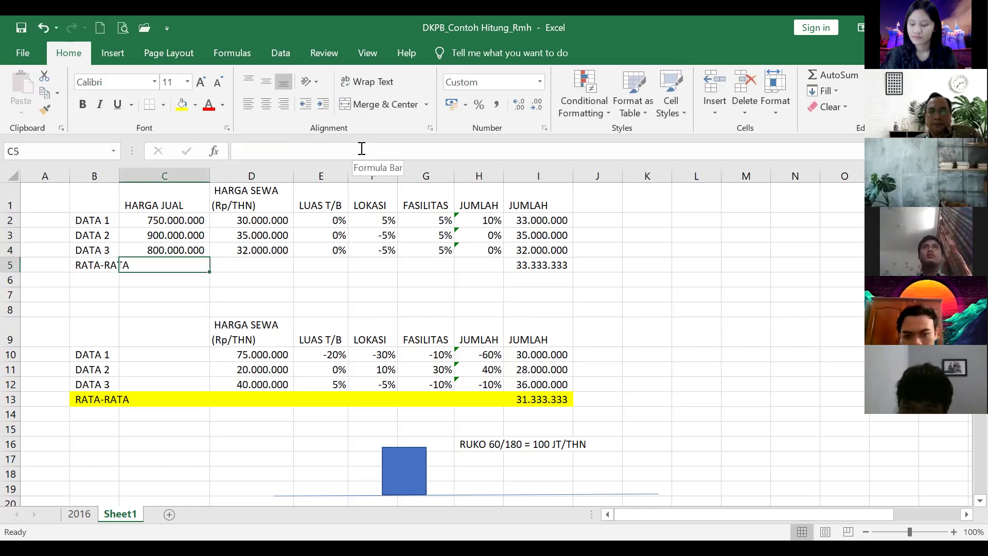
Step: Add the header CAPRATE in J1 beside the first table and widen column J slightly
{"action": "left_click", "coordinate": [601, 201]}
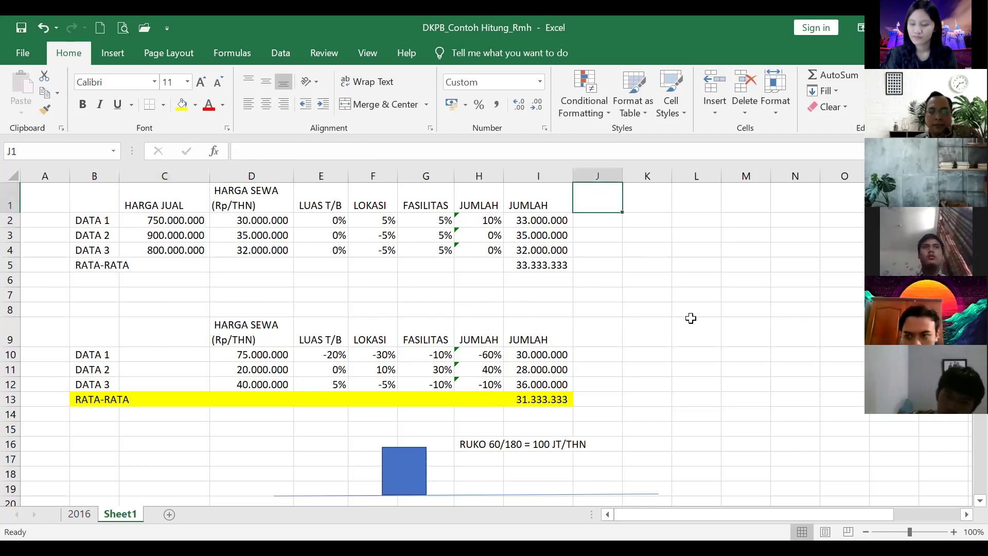
{"action": "type", "text": "CAPRATE"}
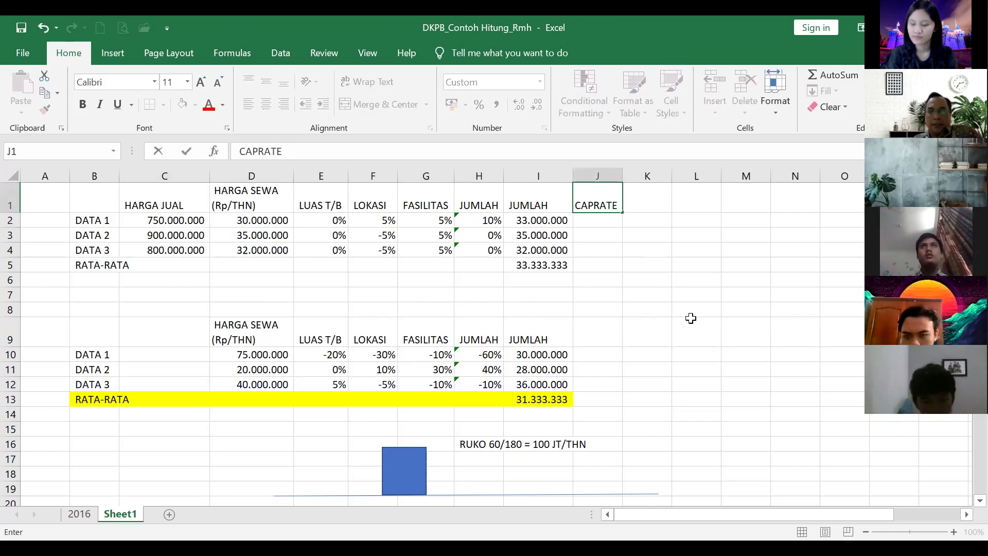
{"action": "key", "text": "Return"}
{"action": "key", "text": "Up"}
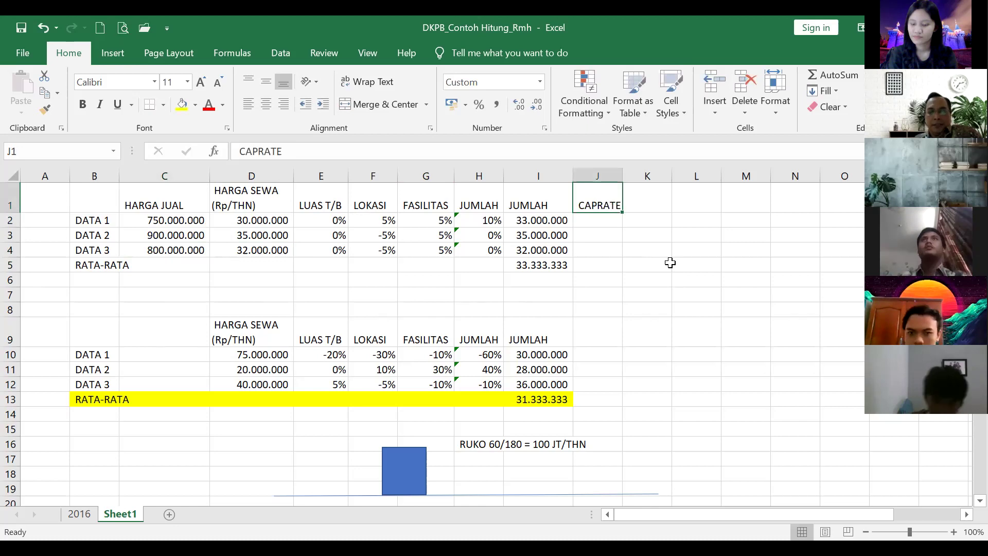
{"action": "left_click_drag", "start_coordinate": [623, 179], "coordinate": [632, 176]}
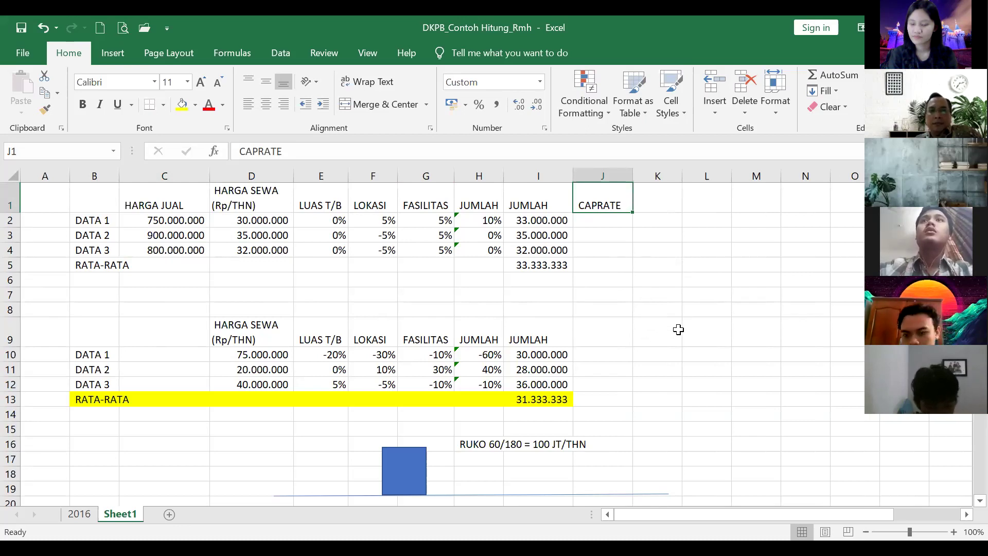
Step: Change the header in D1 to HARGA SEWA BERSIH/NOI (Rp/THN)
{"action": "left_click", "coordinate": [252, 198]}
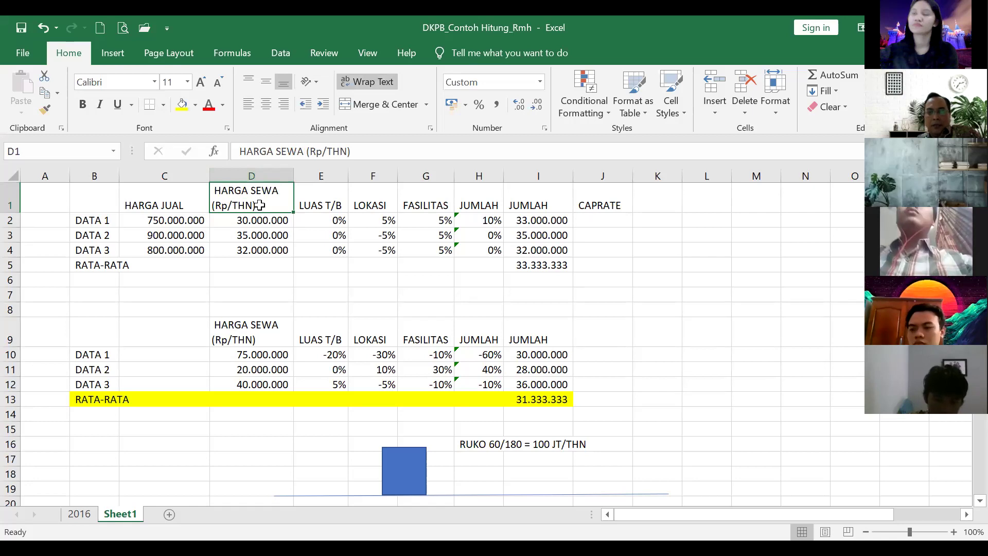
{"action": "left_click", "coordinate": [306, 150]}
{"action": "type", "text": "BERSIH"}
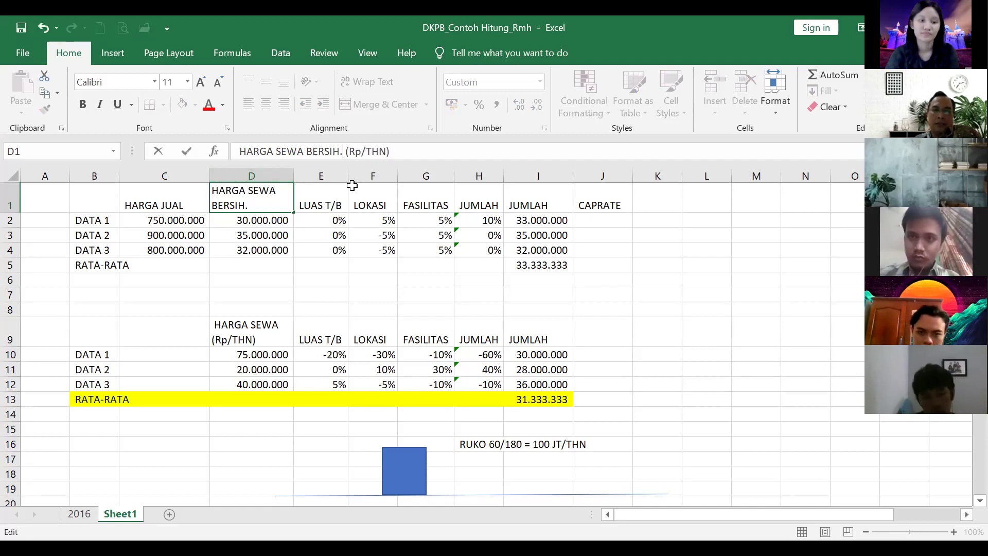
{"action": "type", "text": "/"}
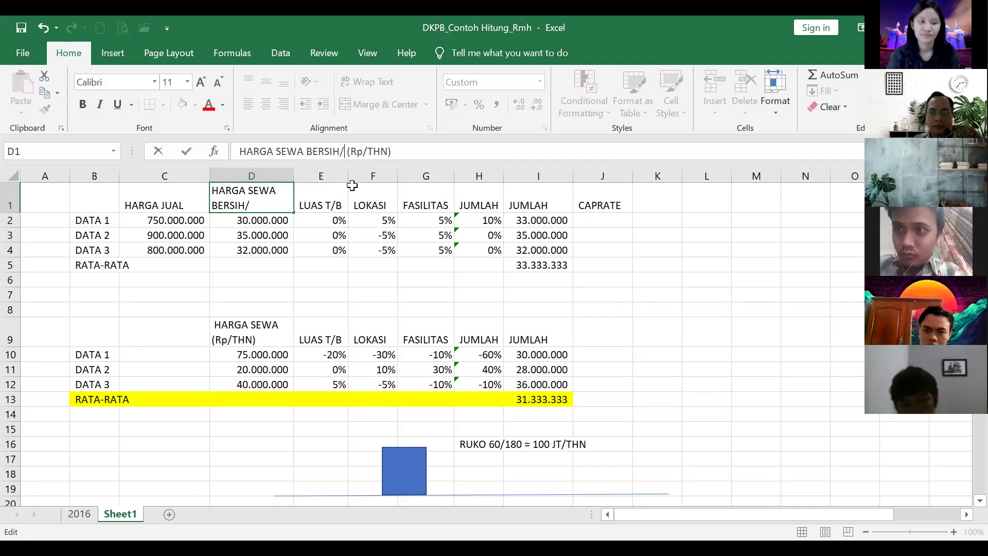
{"action": "type", "text": "NOI"}
{"action": "key", "text": "Return"}
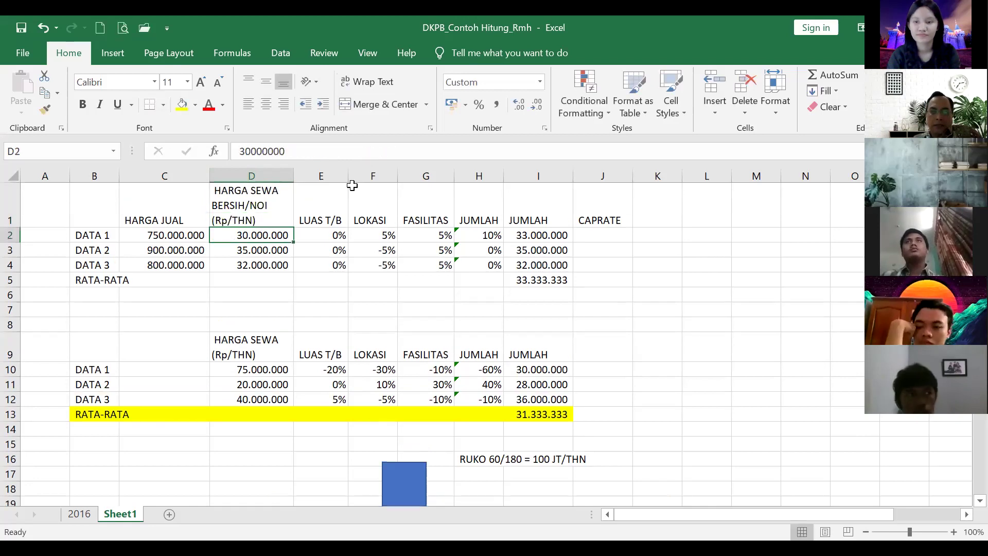
Step: Widen column D so its header fits on two lines, and reduce the height of row 1 to match
{"action": "key", "text": "Up"}
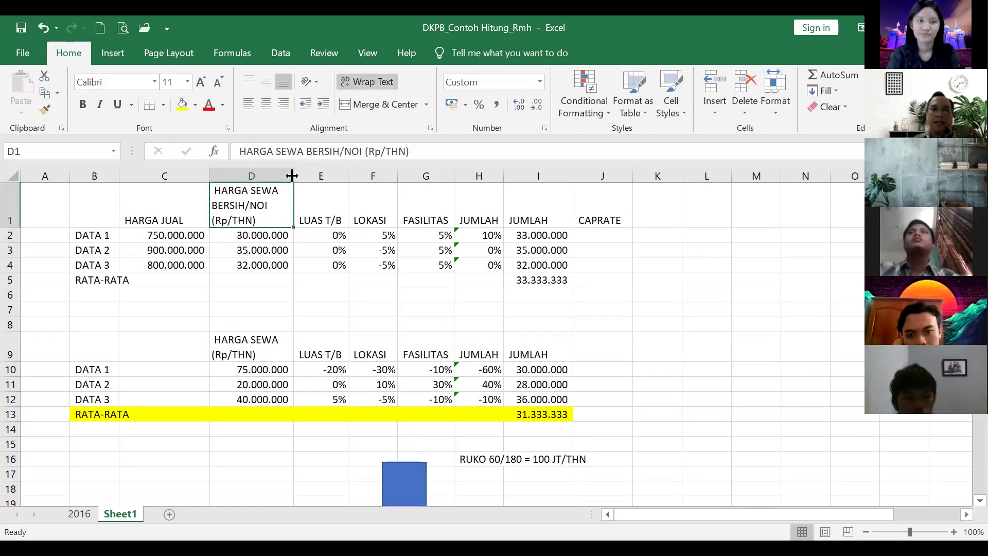
{"action": "left_click_drag", "start_coordinate": [293, 176], "coordinate": [315, 176]}
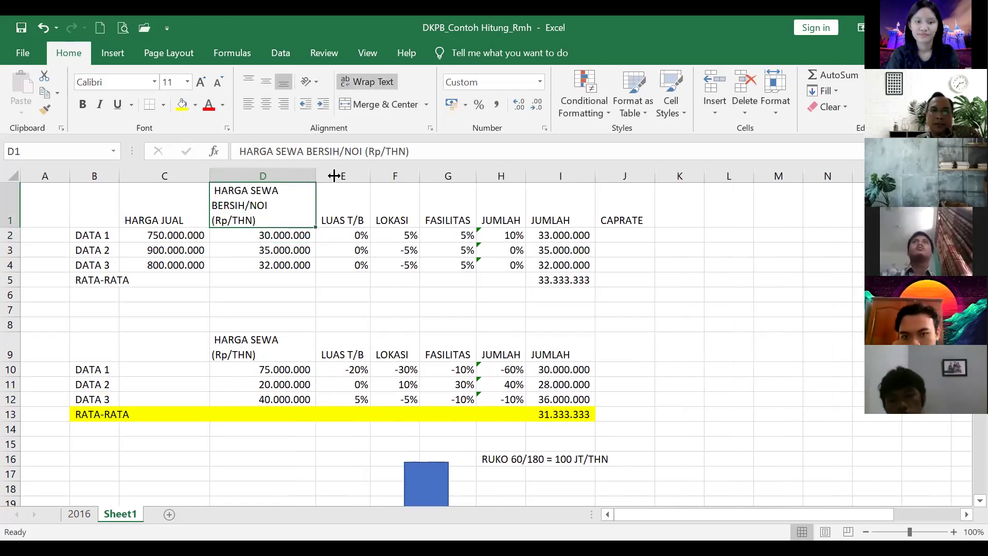
{"action": "double_click", "coordinate": [316, 176]}
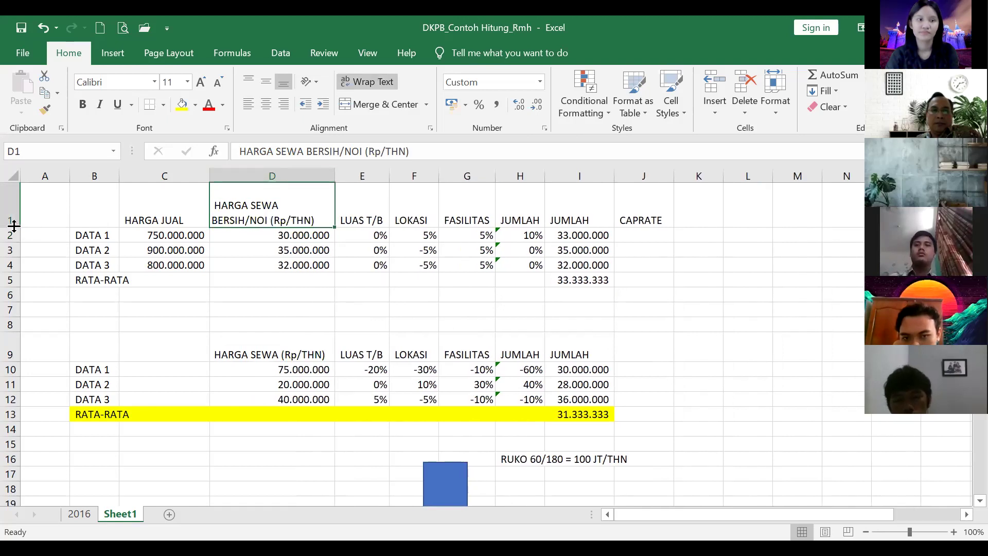
{"action": "left_click_drag", "start_coordinate": [13, 225], "coordinate": [13, 217]}
Step: Calculate DATA 1's CAPRATE in J2 by dividing its net rent by its selling price with =D2/C2
{"action": "left_click", "coordinate": [653, 227]}
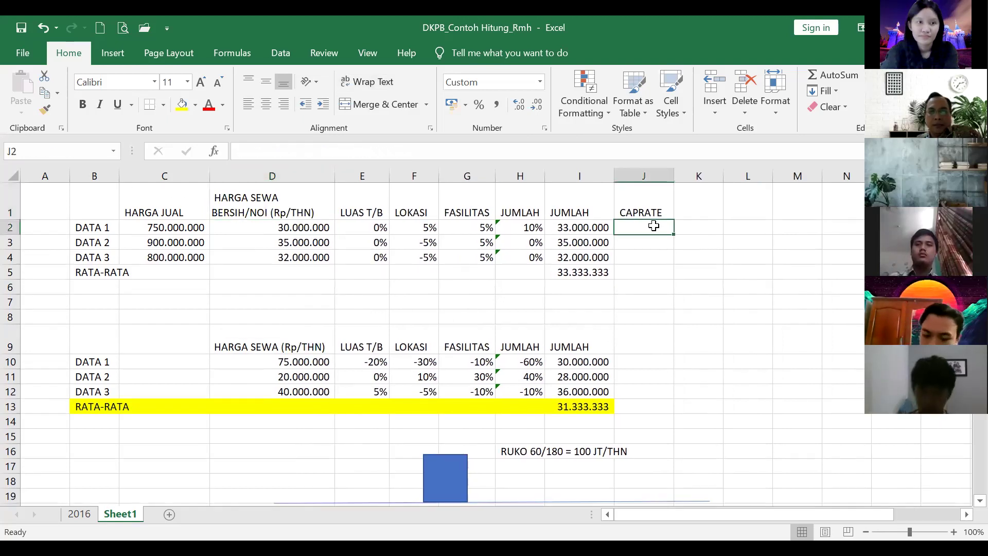
{"action": "type", "text": "="}
{"action": "left_click", "coordinate": [298, 227]}
{"action": "type", "text": "/"}
{"action": "left_click", "coordinate": [192, 227]}
{"action": "key", "text": "Return"}
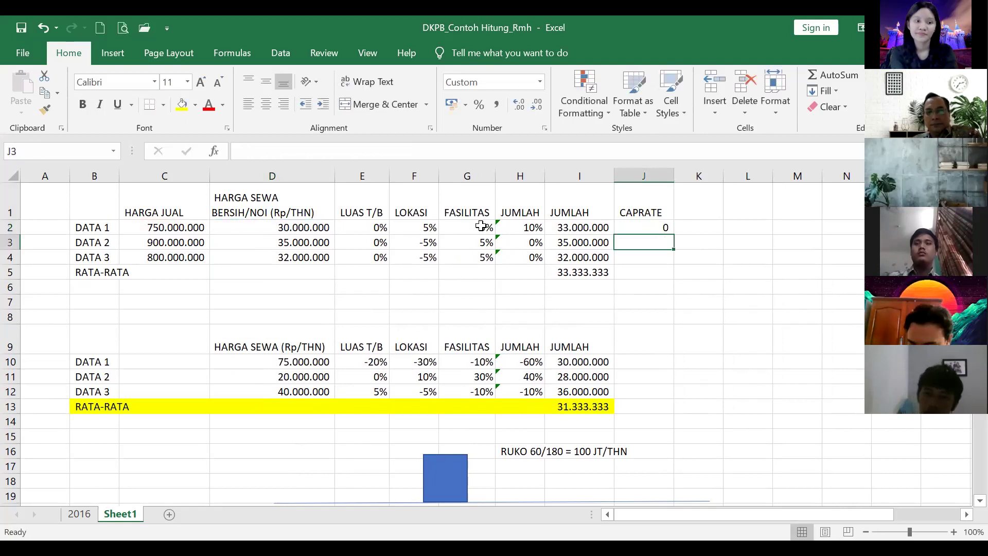
Step: Format the CAPRATE in J2 as a percentage with one decimal place
{"action": "left_click", "coordinate": [643, 227]}
{"action": "left_click", "coordinate": [479, 106]}
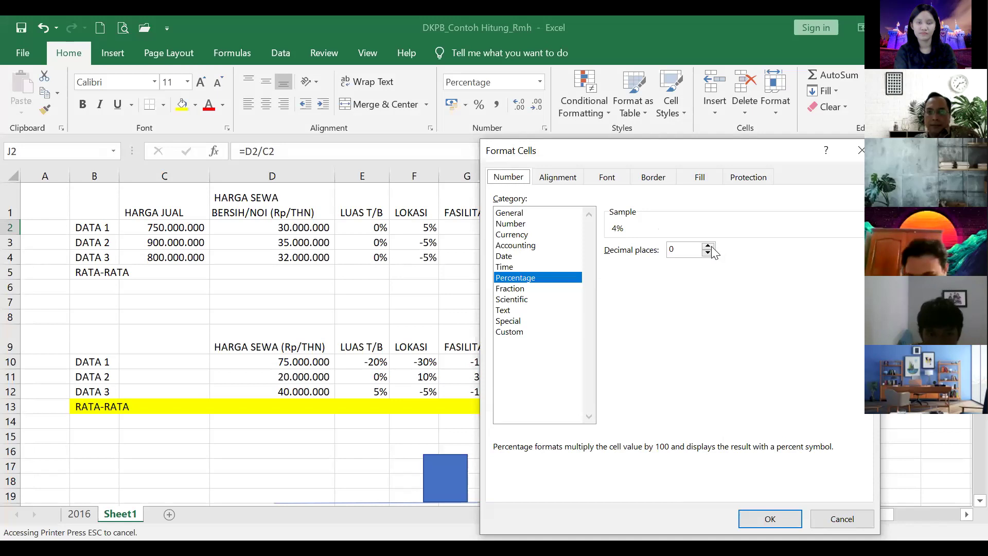
{"action": "left_click", "coordinate": [709, 246]}
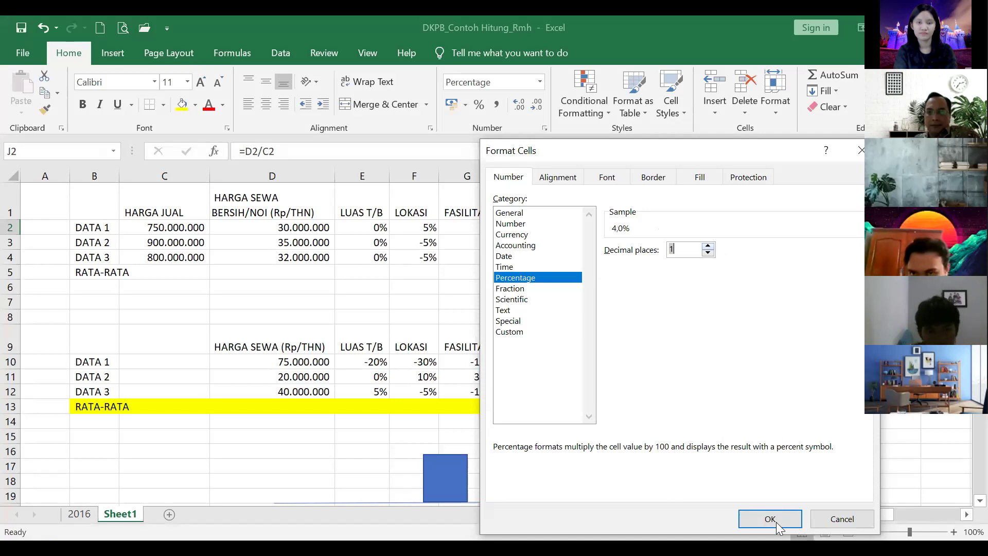
{"action": "key", "text": "Return"}
Step: Copy the CAPRATE formula from J2 to J3:J4 for DATA 2 and DATA 3
{"action": "left_click", "coordinate": [46, 93]}
{"action": "left_click_drag", "start_coordinate": [627, 241], "coordinate": [633, 258]}
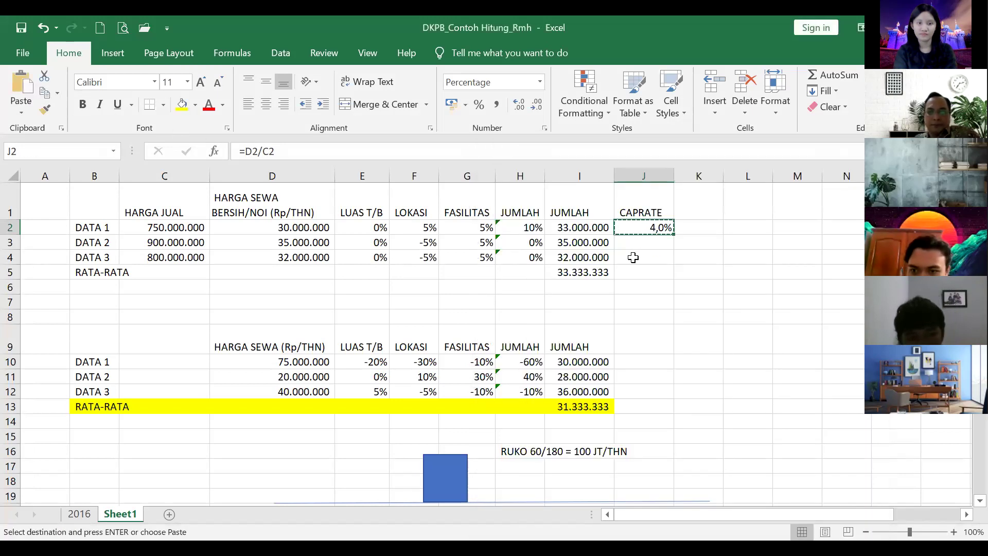
{"action": "left_click", "coordinate": [18, 84]}
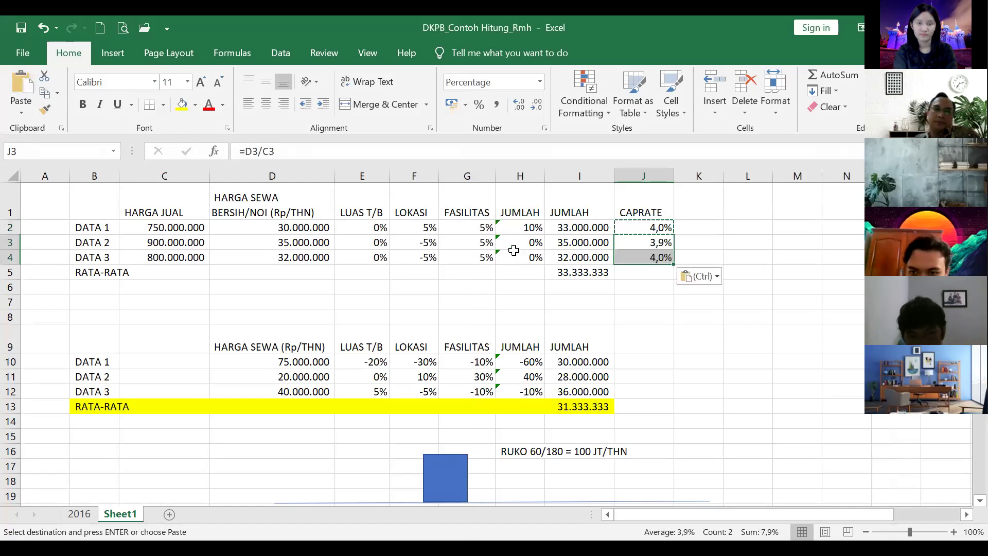
Step: Copy the average formula from I5 to J5 to average the CAPRATE column
{"action": "left_click", "coordinate": [577, 273]}
{"action": "left_click", "coordinate": [45, 94]}
{"action": "key", "text": "Right"}
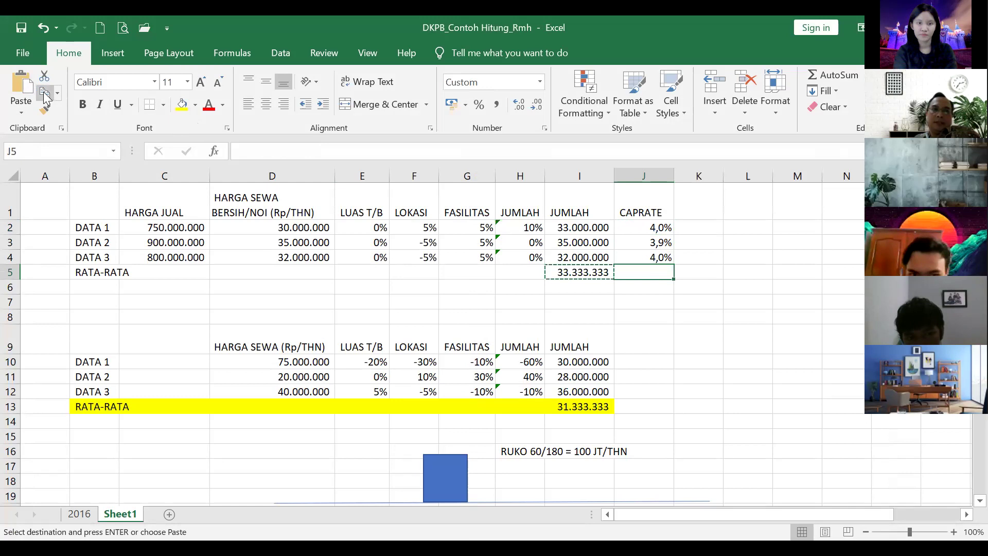
{"action": "key", "text": "Return"}
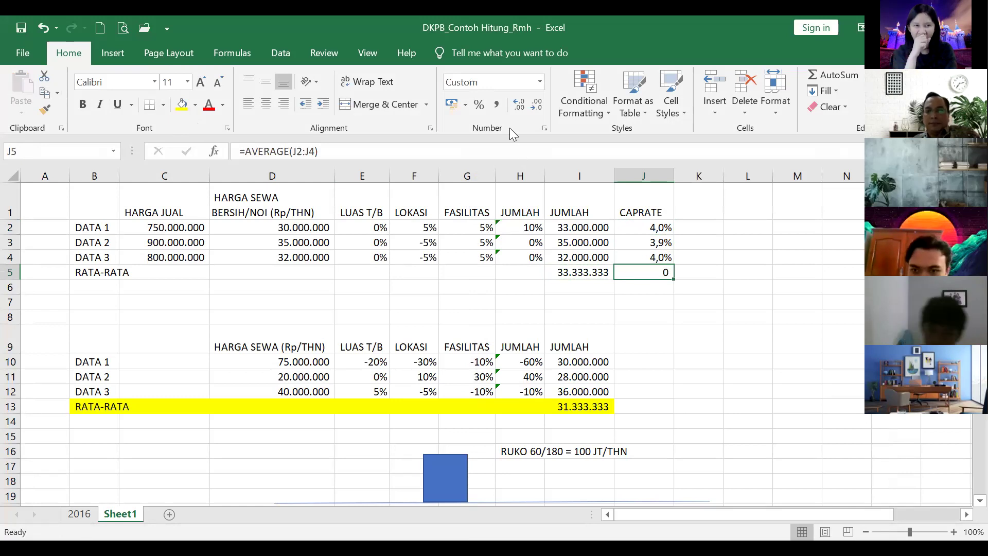
Step: Format the CAPRATE cells J2:J5 as percentages with two decimal places and select the average in J5
{"action": "left_click_drag", "start_coordinate": [635, 228], "coordinate": [635, 271]}
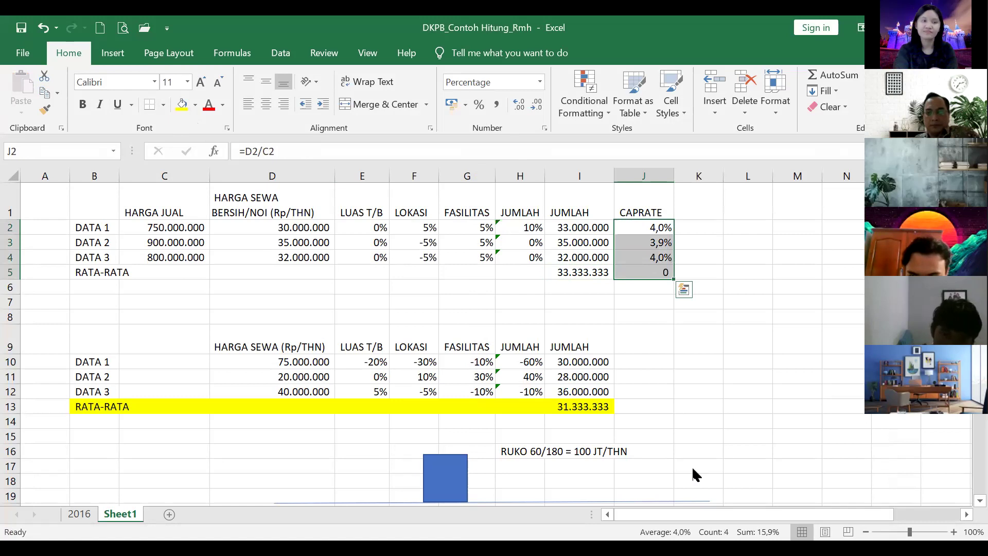
{"action": "right_click", "coordinate": [636, 260]}
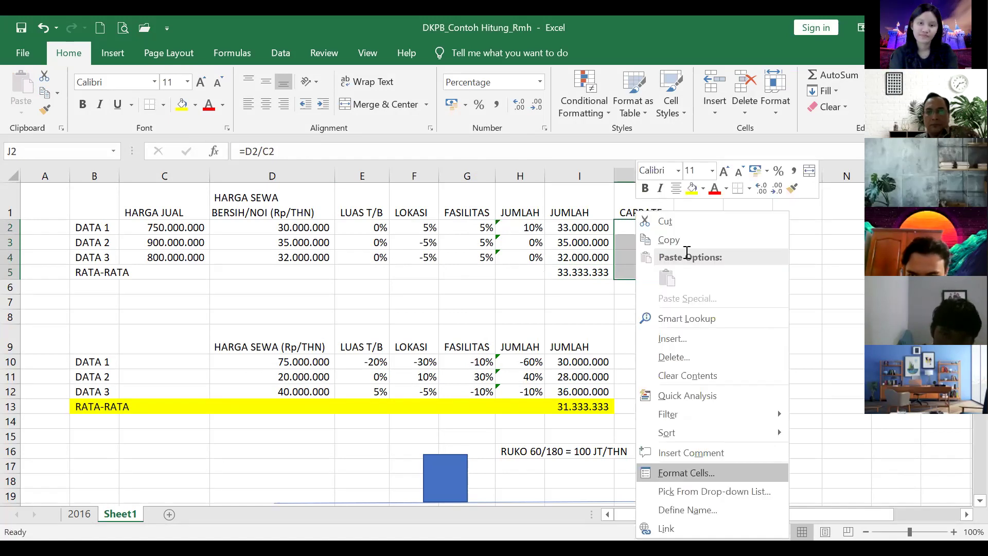
{"action": "left_click", "coordinate": [686, 472]}
{"action": "left_click", "coordinate": [721, 246]}
{"action": "left_click", "coordinate": [721, 246]}
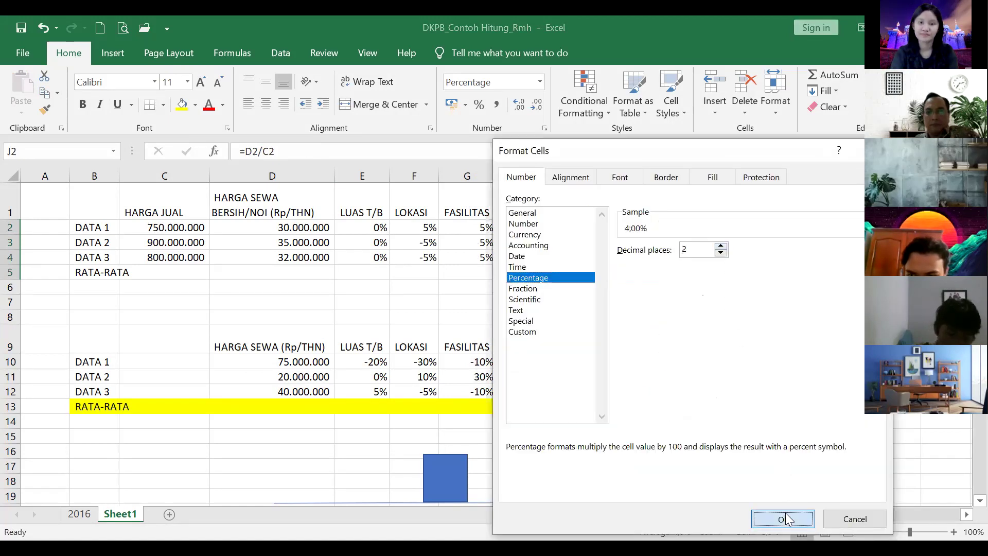
{"action": "key", "text": "Return"}
{"action": "left_click", "coordinate": [748, 339]}
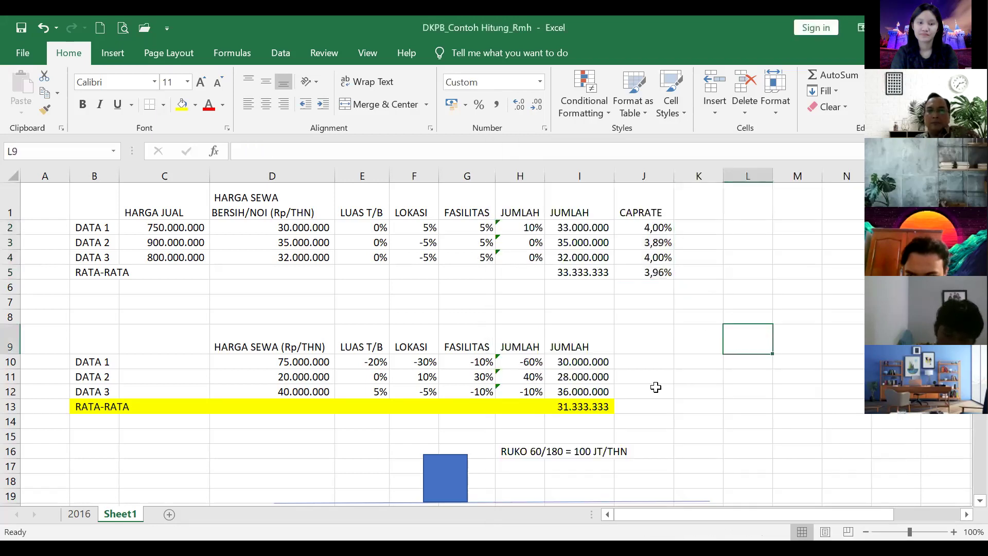
{"action": "left_click", "coordinate": [651, 273]}
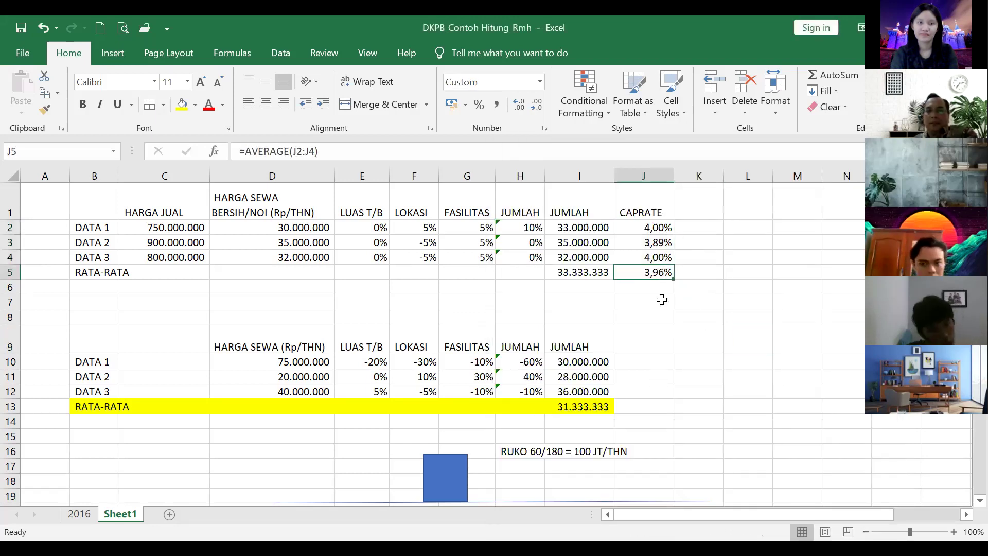
Step: Insert a blank row above the first table and enter the title DIRECT CAPITALIZATION in B1
{"action": "left_click", "coordinate": [83, 195]}
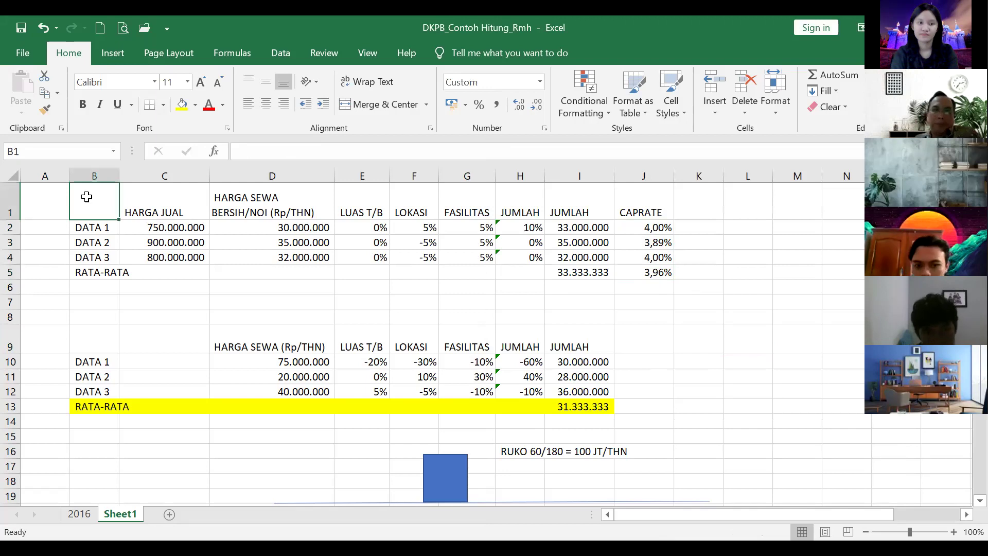
{"action": "key", "text": "alt+h"}
{"action": "type", "text": "ir"}
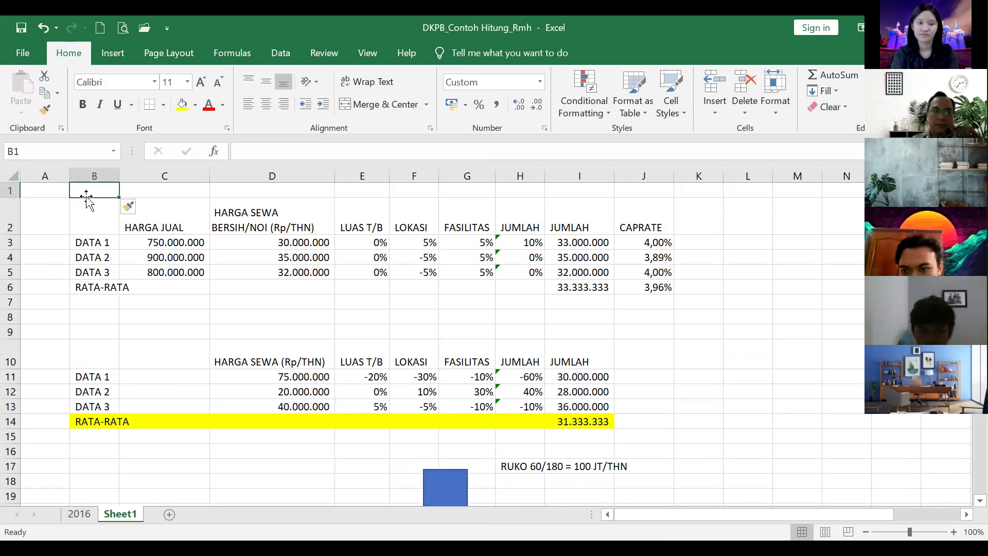
{"action": "type", "text": "DIRECT "}
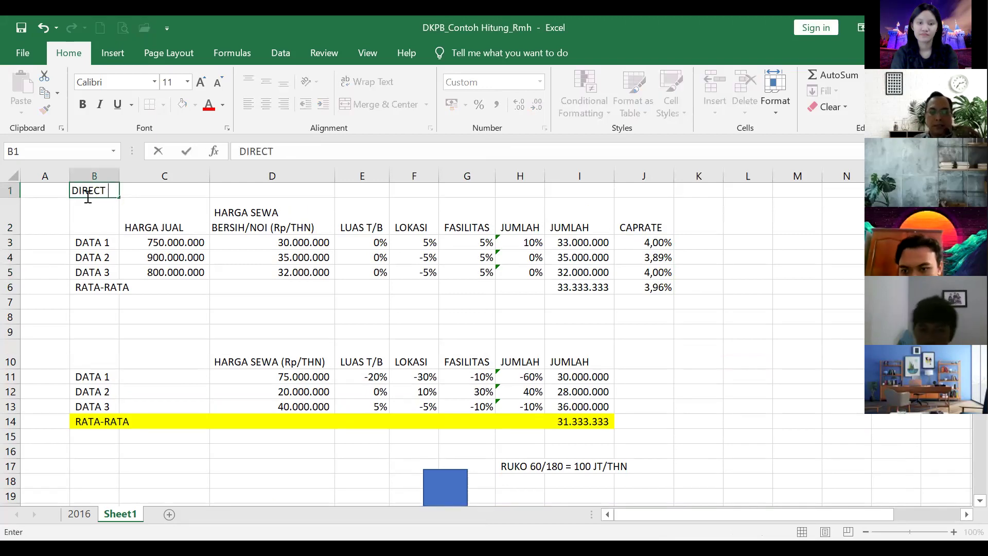
{"action": "type", "text": "CAPITA;ISA"}
{"action": "key", "text": "BackSpace"}
{"action": "key", "text": "BackSpace"}
{"action": "key", "text": "BackSpace"}
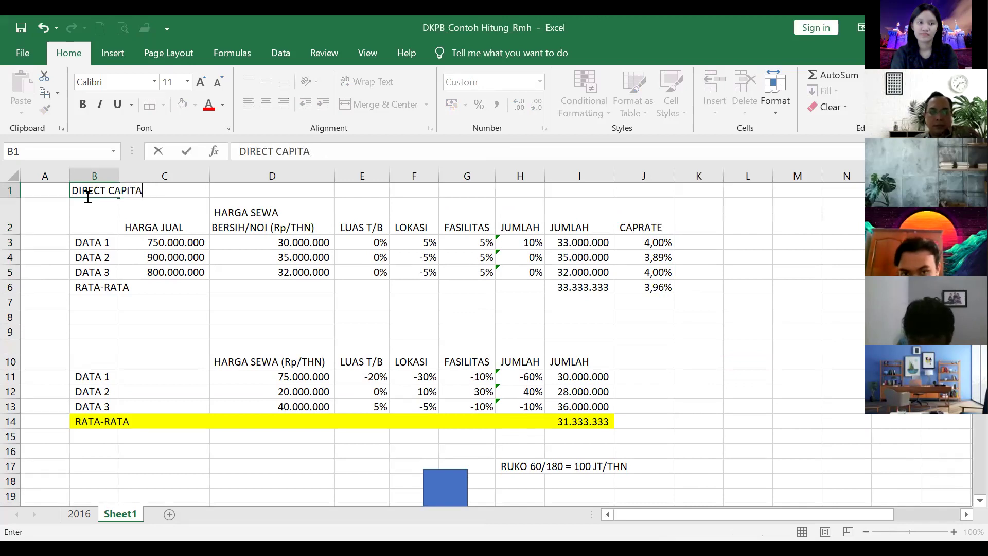
{"action": "type", "text": "IZATION"}
{"action": "key", "text": "Return"}
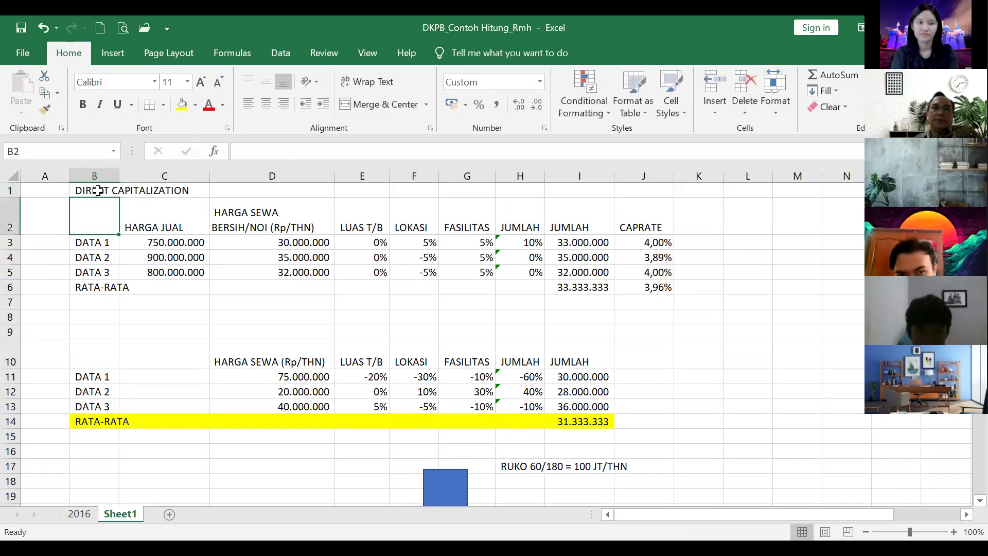
Step: Enter the title GIM in B9 above the second comparison table
{"action": "left_click", "coordinate": [97, 191]}
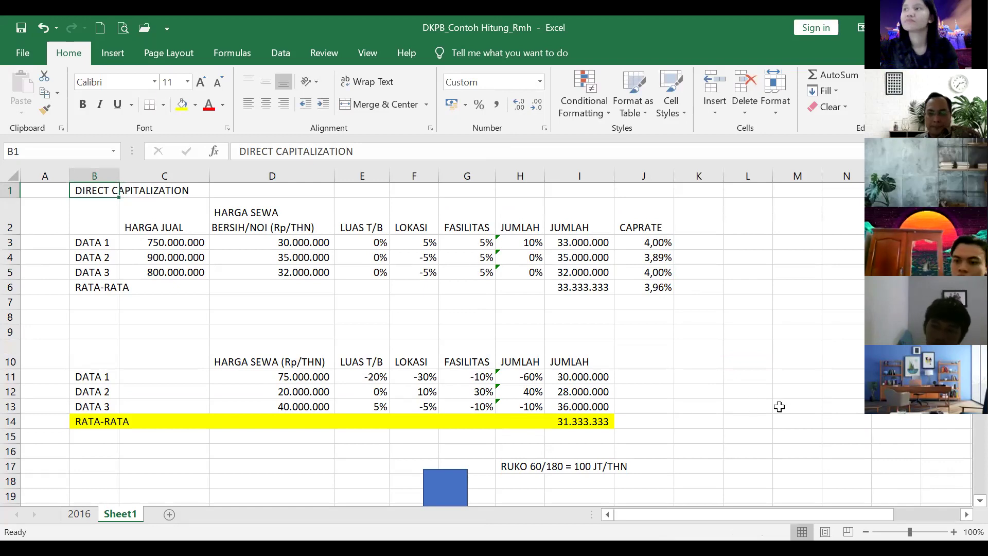
{"action": "key", "text": "Down"}
{"action": "key", "text": "Down"}
{"action": "key", "text": "Down"}
{"action": "key", "text": "Down"}
{"action": "key", "text": "Down"}
{"action": "key", "text": "Down"}
{"action": "key", "text": "Down"}
{"action": "key", "text": "Down"}
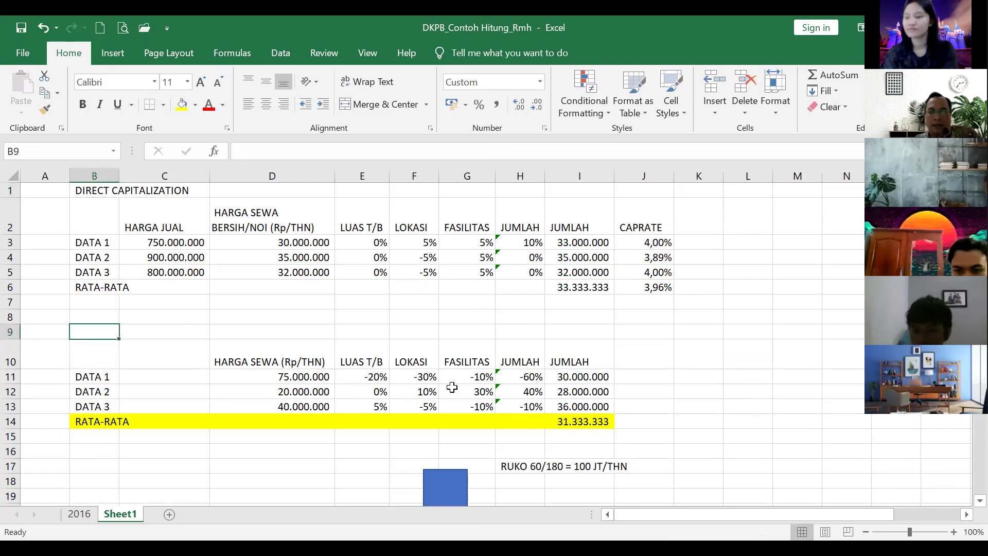
{"action": "type", "text": "GIM"}
{"action": "key", "text": "Return"}
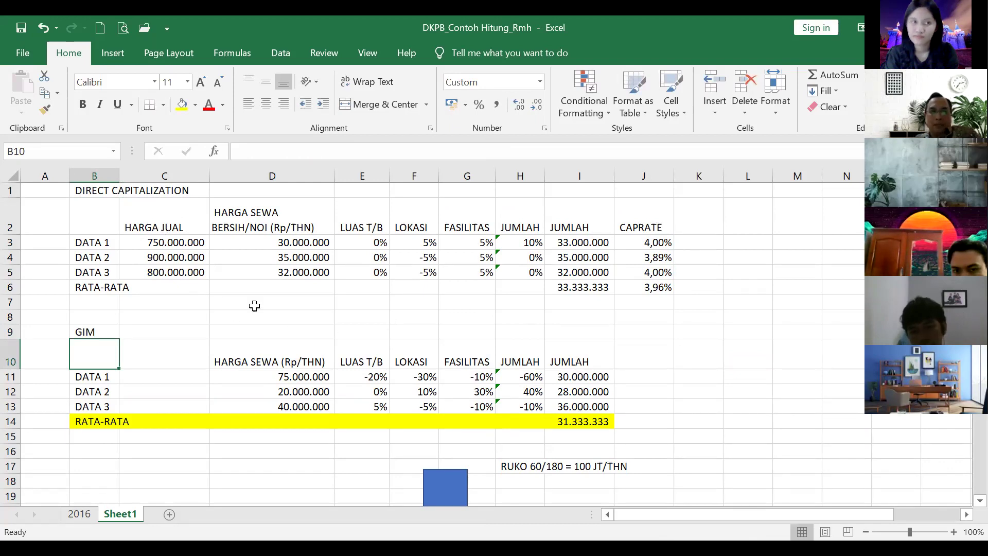
Step: Change the second table's rent header in D10 to HARGA SEWA KOTOR (Rp/THN)
{"action": "left_click", "coordinate": [240, 365]}
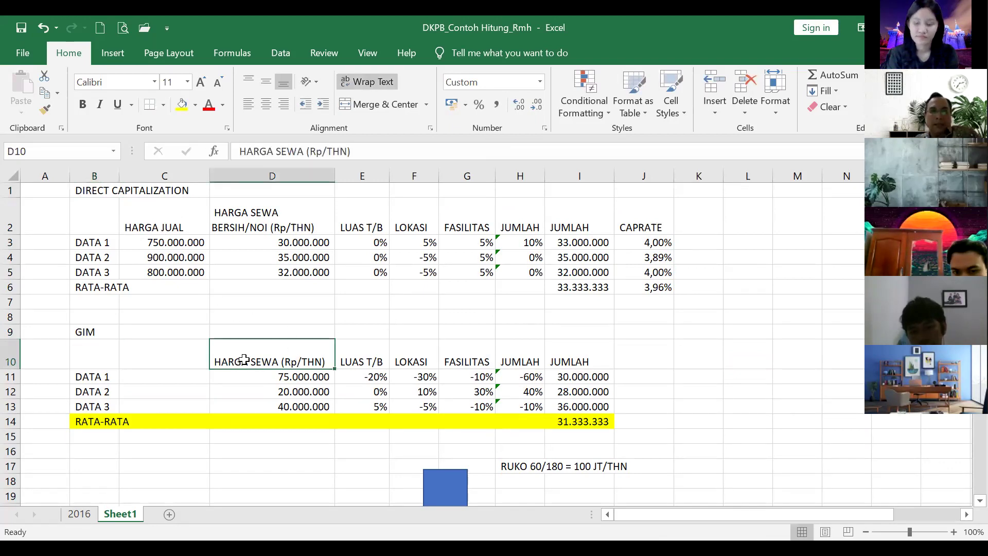
{"action": "left_click", "coordinate": [315, 151]}
{"action": "type", "text": "KOTOR"}
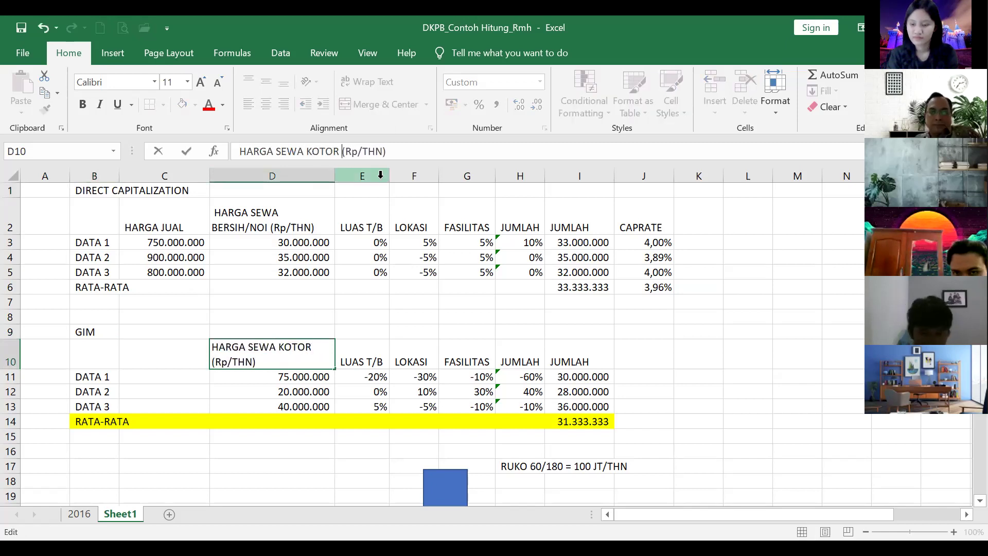
{"action": "key", "text": "Return"}
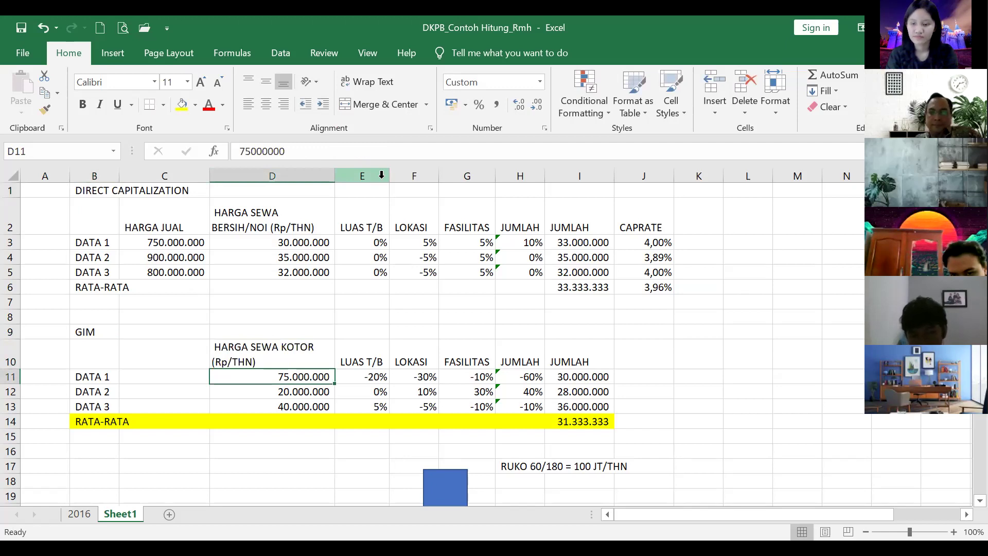
Step: Add a GIM column header in J10 of the second table
{"action": "double_click", "coordinate": [641, 355]}
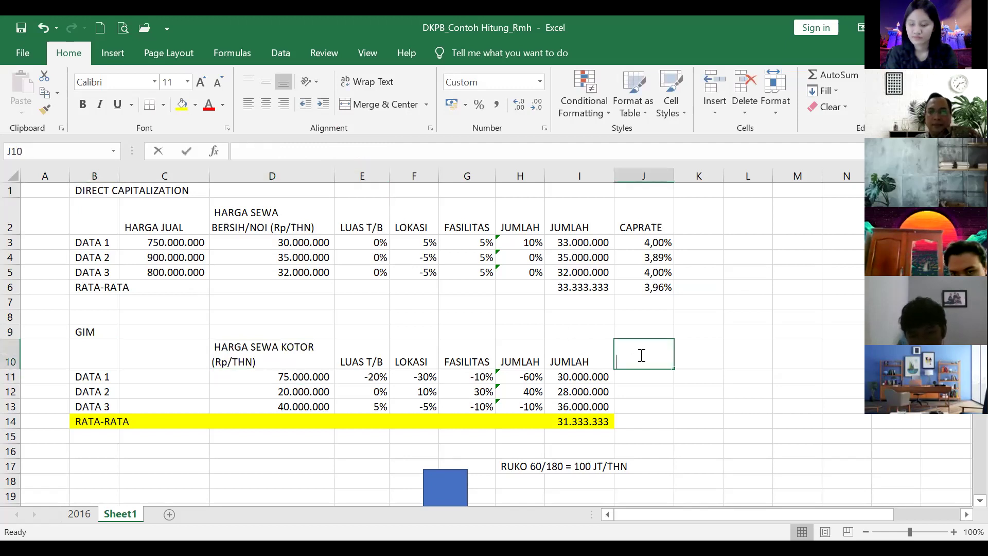
{"action": "type", "text": "GIM"}
{"action": "key", "text": "Return"}
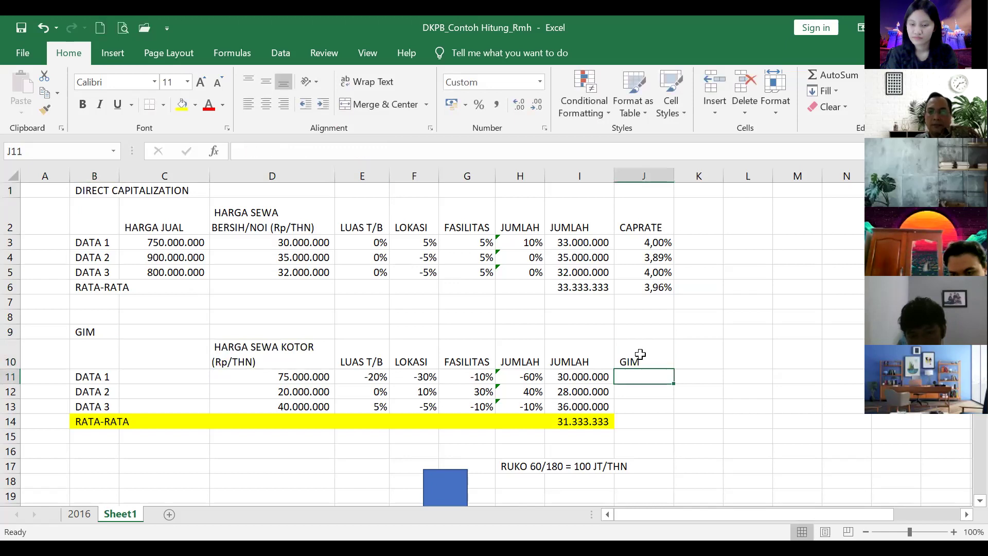
Step: Enter the selling prices 2.000.000.000, 500.000.000 and 1.200.000.000 for DATA 1 to DATA 3 in C11:C13
{"action": "left_click", "coordinate": [154, 378]}
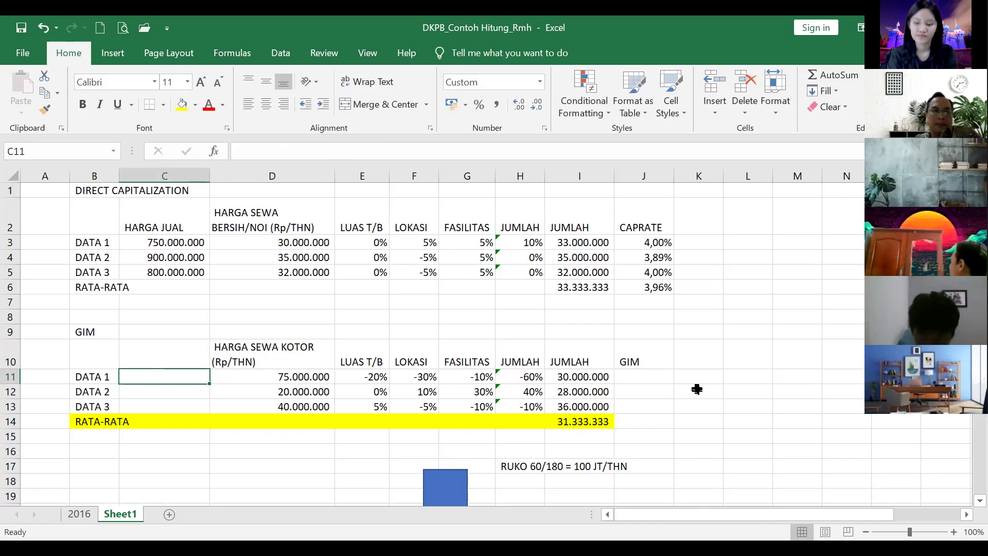
{"action": "type", "text": "2.000.0"}
{"action": "type", "text": "00.000"}
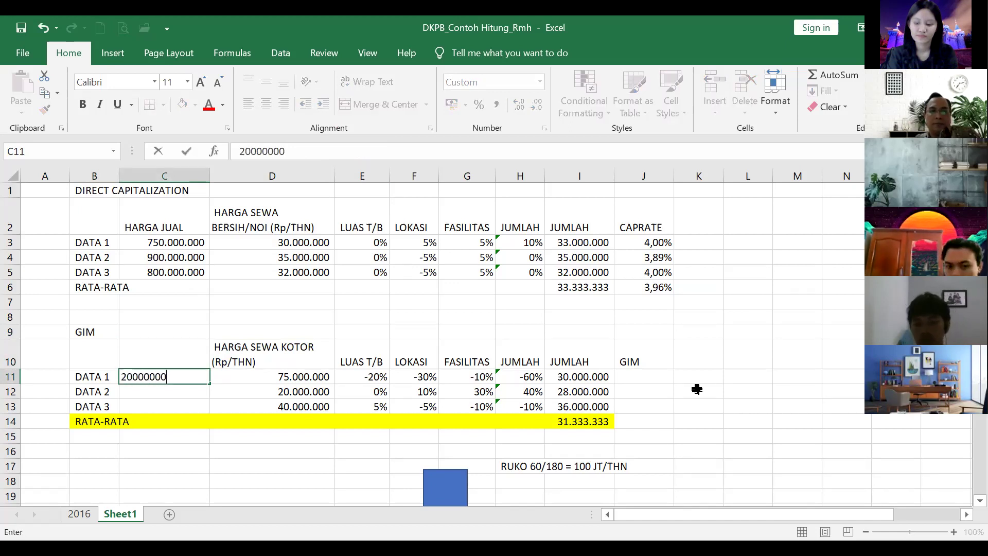
{"action": "key", "text": "Return"}
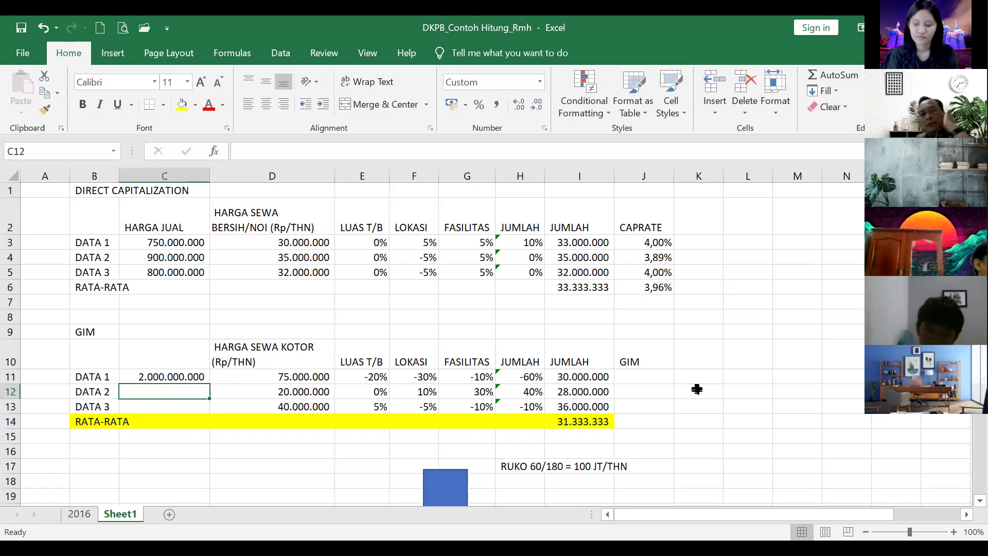
{"action": "type", "text": "5"}
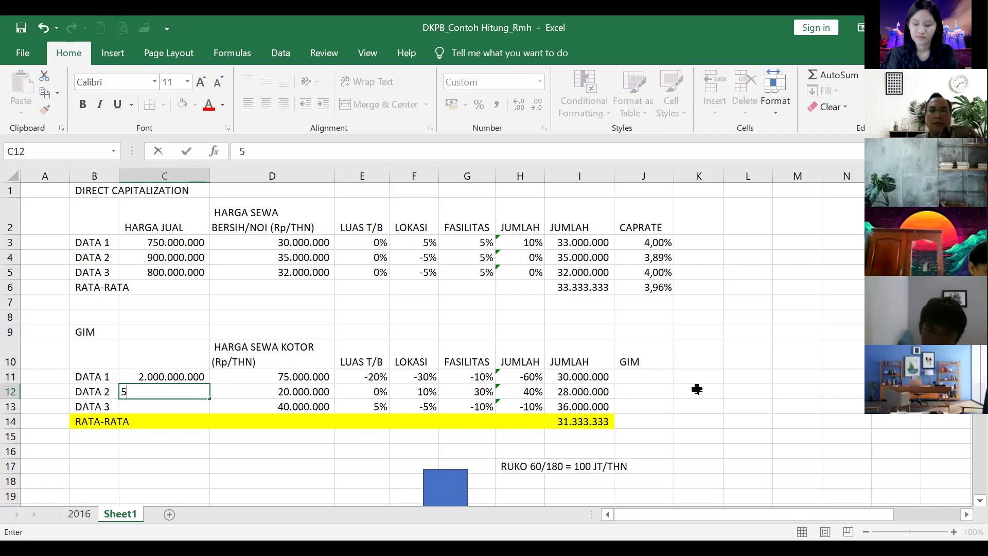
{"action": "type", "text": "00000000"}
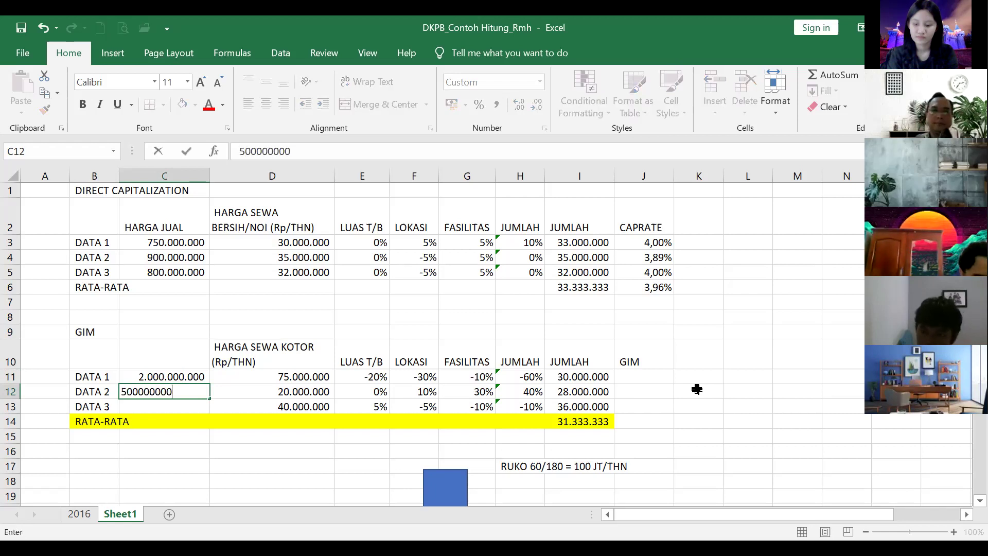
{"action": "key", "text": "Return"}
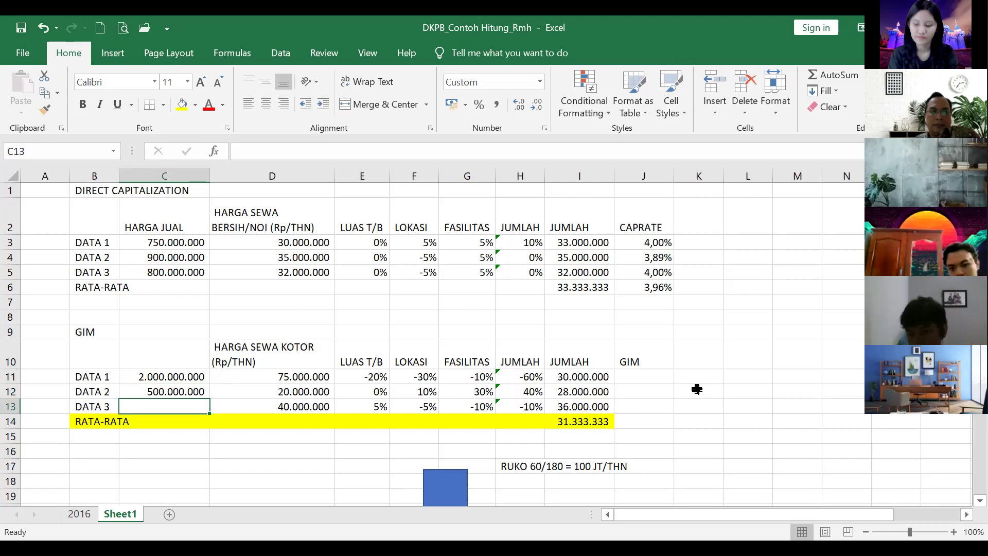
{"action": "type", "text": "12"}
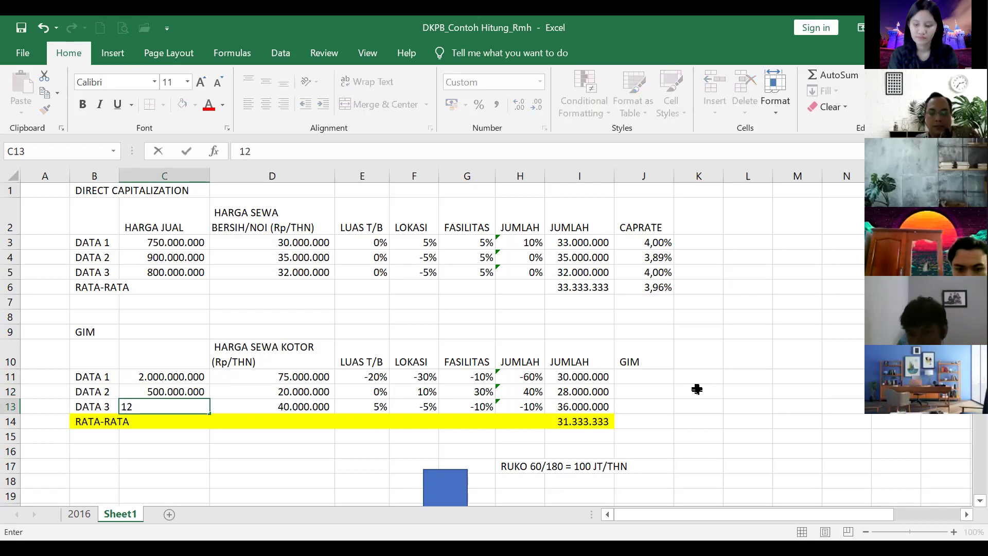
{"action": "type", "text": "00000000"}
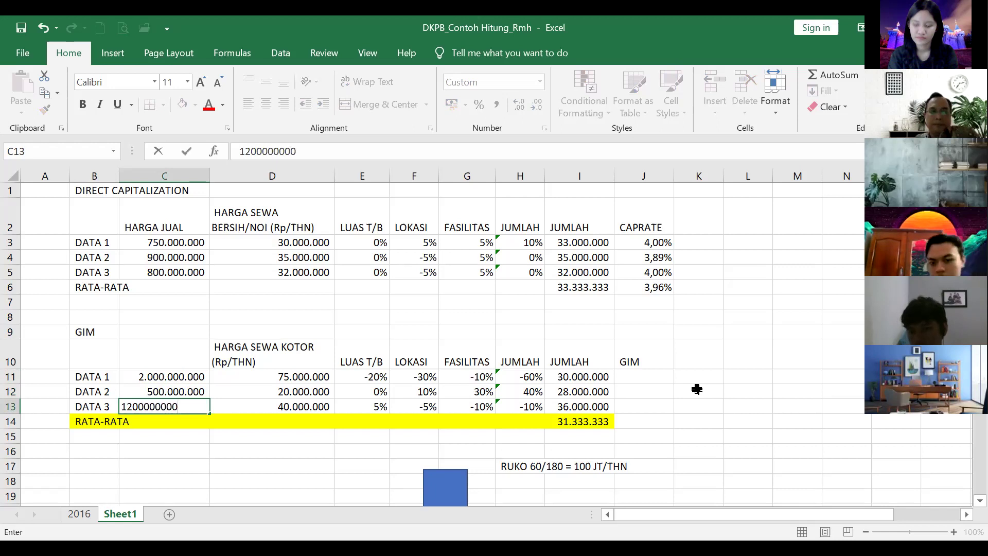
{"action": "key", "text": "Return"}
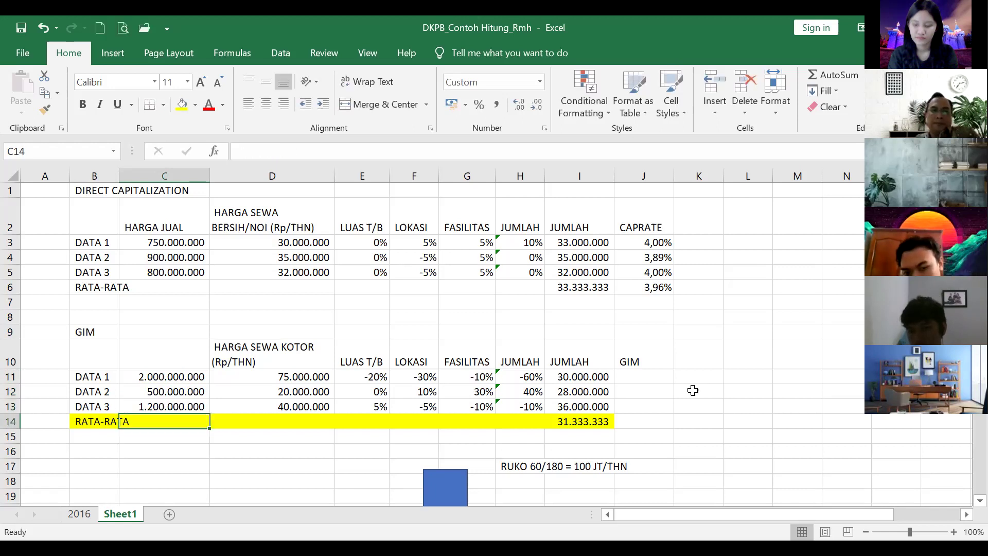
Step: Calculate the GIM of DATA 1 in J11 as selling price divided by gross rent with =C11/D11
{"action": "left_click", "coordinate": [641, 374]}
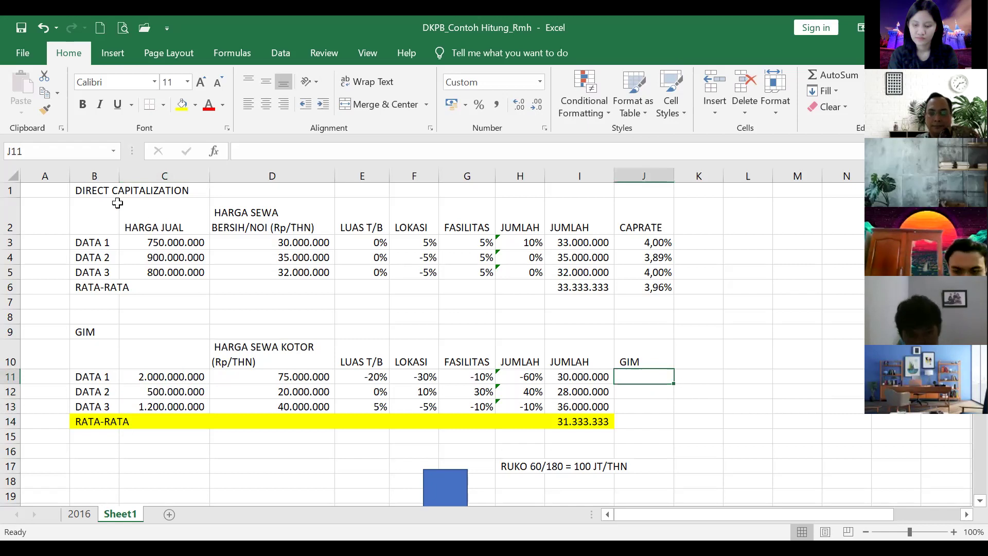
{"action": "left_click", "coordinate": [88, 190]}
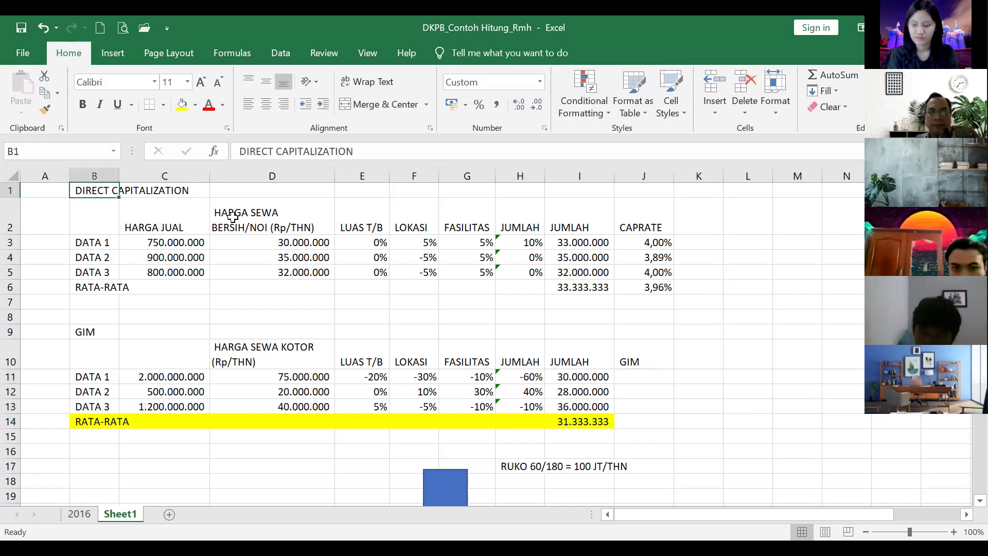
{"action": "left_click", "coordinate": [254, 217]}
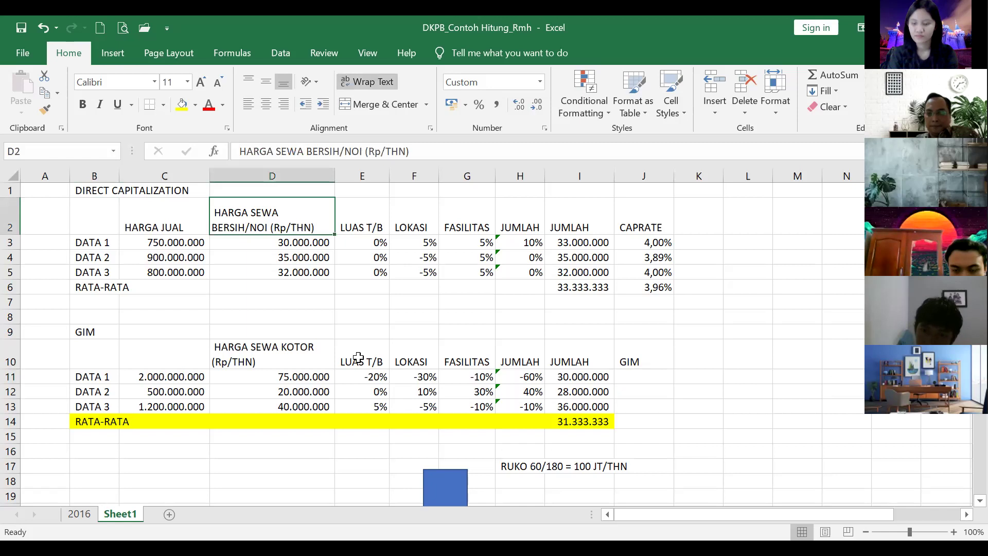
{"action": "left_click", "coordinate": [235, 358]}
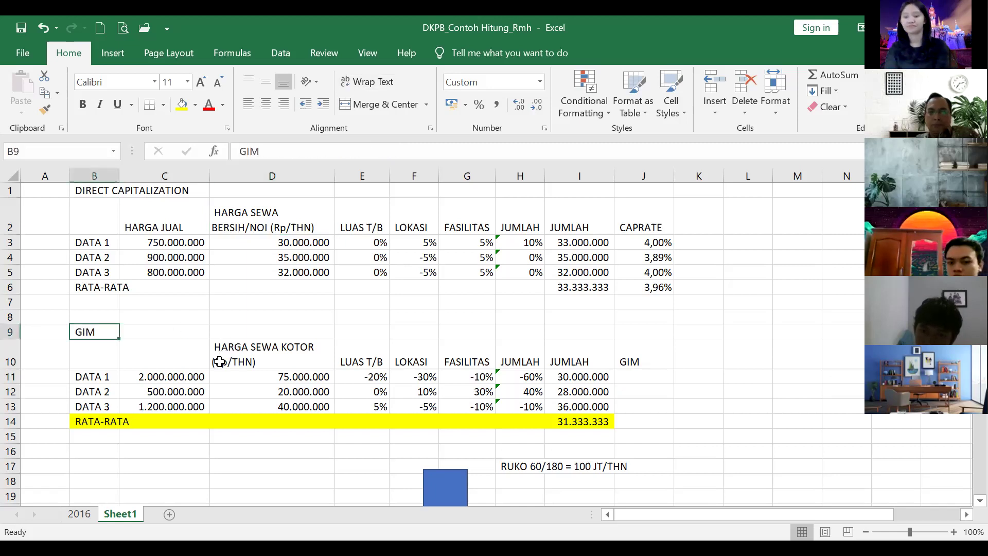
{"action": "left_click", "coordinate": [665, 377]}
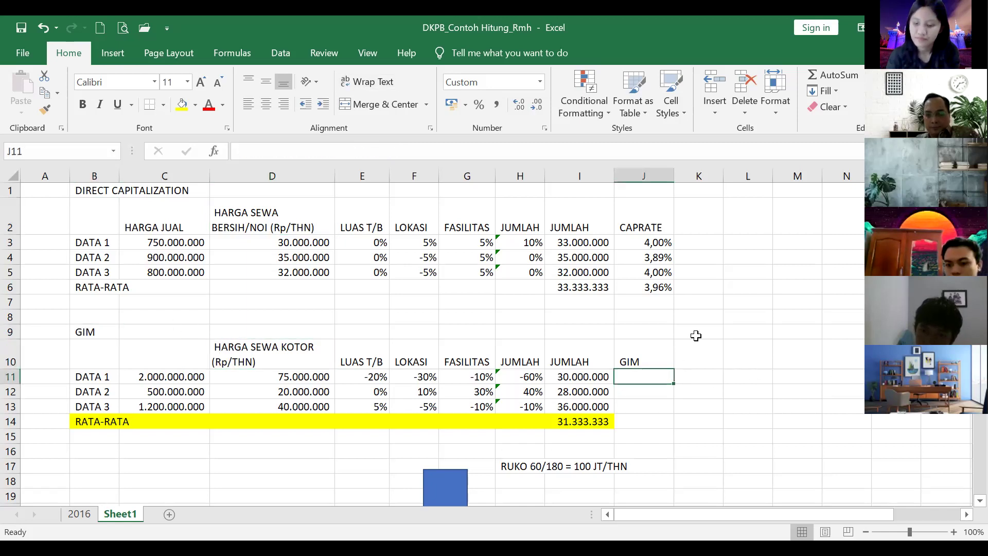
{"action": "type", "text": "="}
{"action": "left_click", "coordinate": [160, 379]}
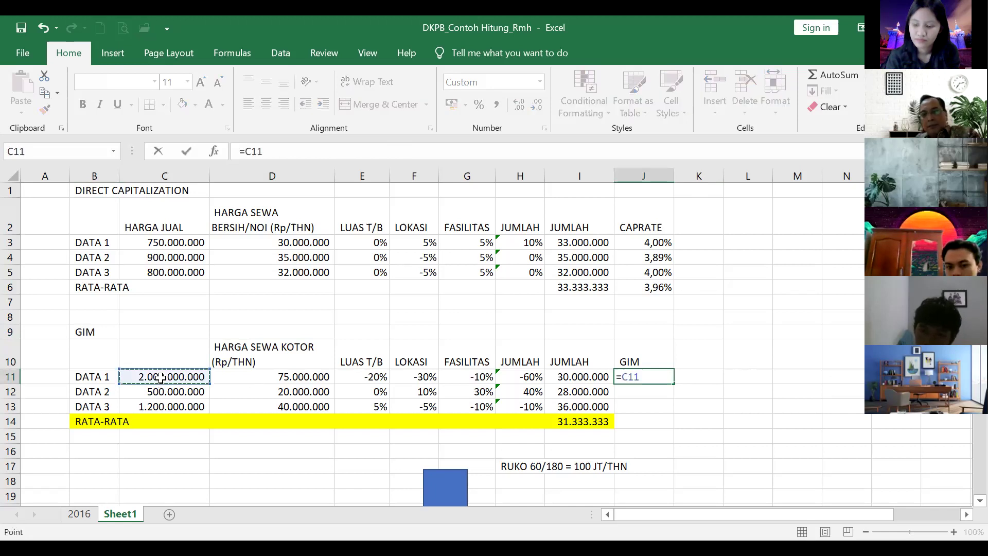
{"action": "type", "text": "/"}
{"action": "left_click", "coordinate": [271, 377]}
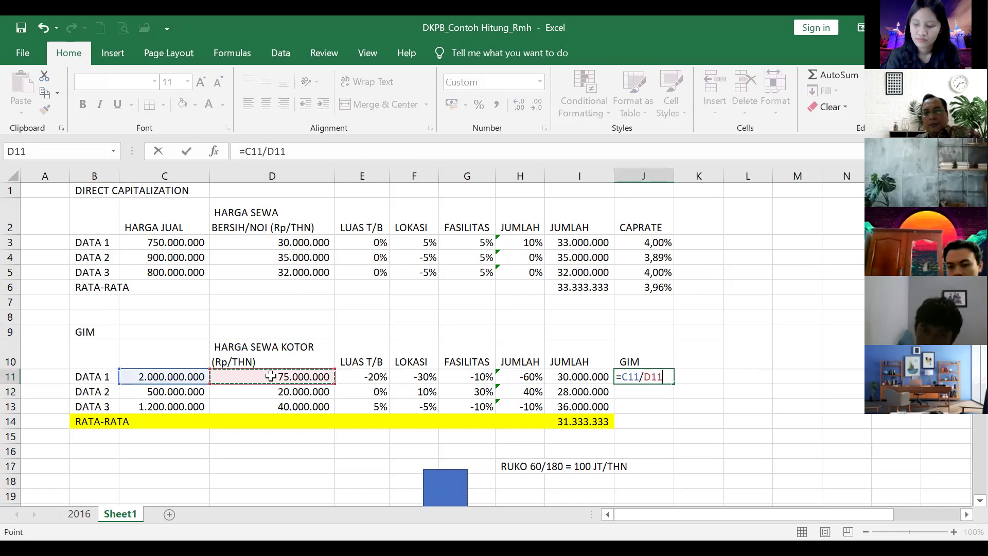
{"action": "key", "text": "Return"}
Step: Format the GIM value in J11 as a number with one decimal place
{"action": "left_click", "coordinate": [643, 376]}
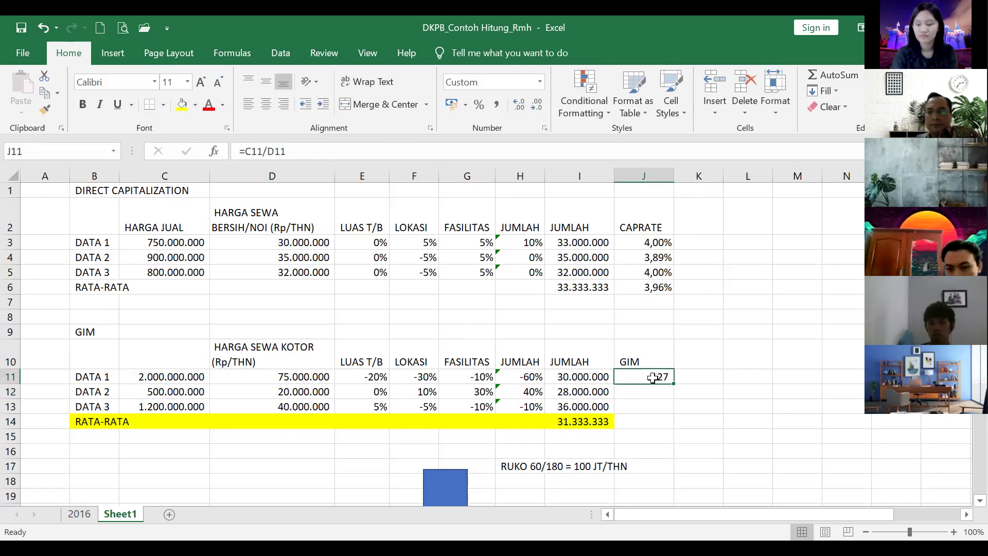
{"action": "key", "text": "shift+F10"}
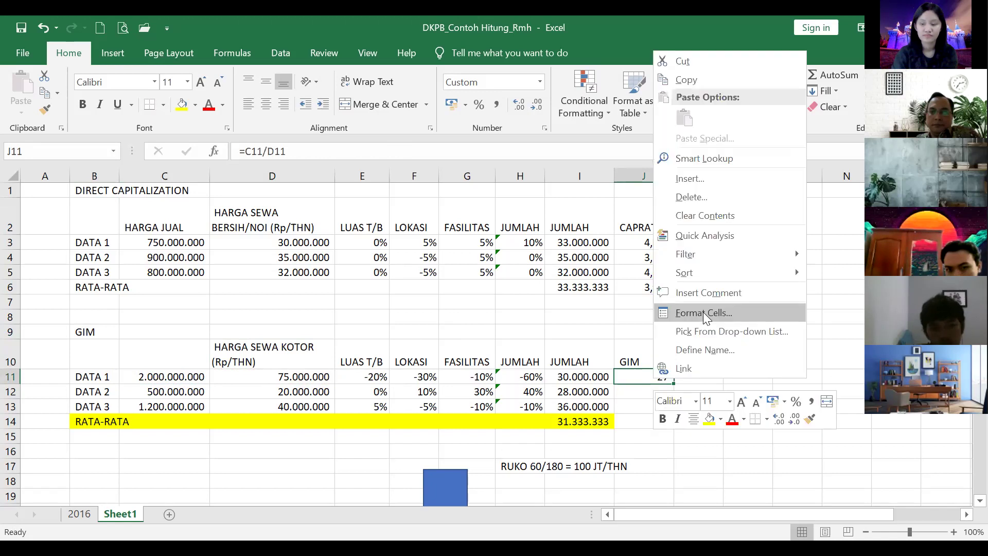
{"action": "key", "text": "Return"}
{"action": "left_click", "coordinate": [733, 212]}
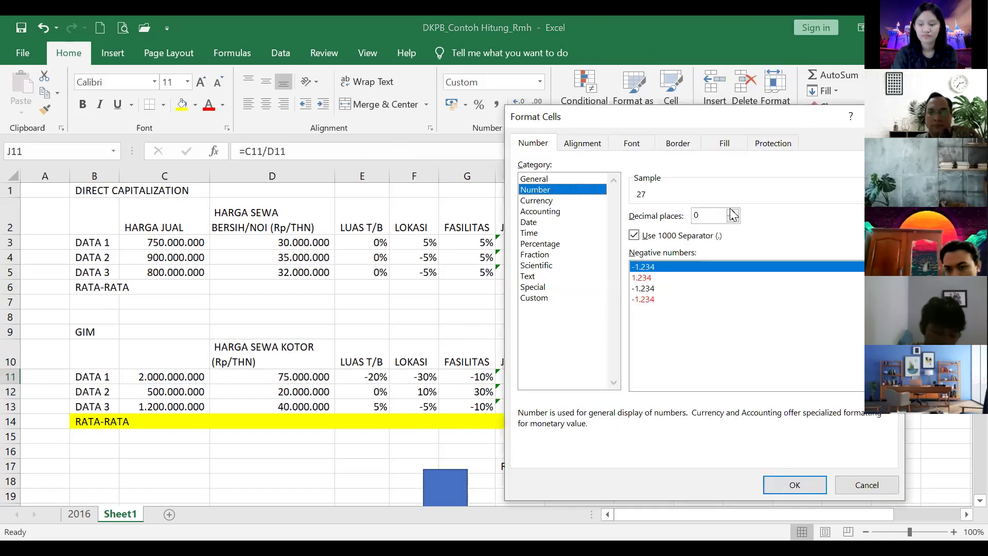
{"action": "left_click", "coordinate": [795, 485]}
Step: Copy the GIM formula from J11 down the column for DATA 2 and DATA 3, leaving J14 empty
{"action": "left_click_drag", "start_coordinate": [673, 424], "coordinate": [674, 423]}
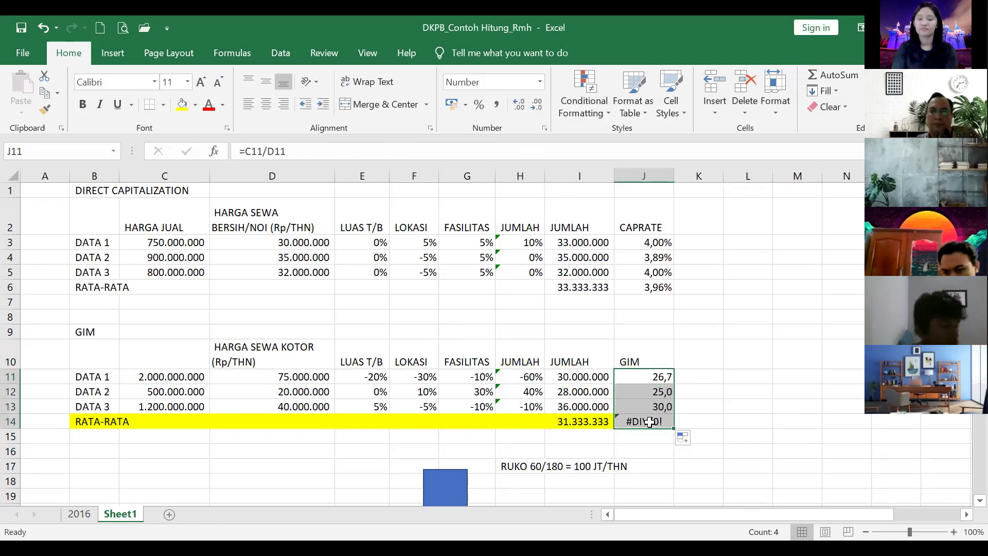
{"action": "left_click", "coordinate": [649, 421]}
{"action": "key", "text": "Delete"}
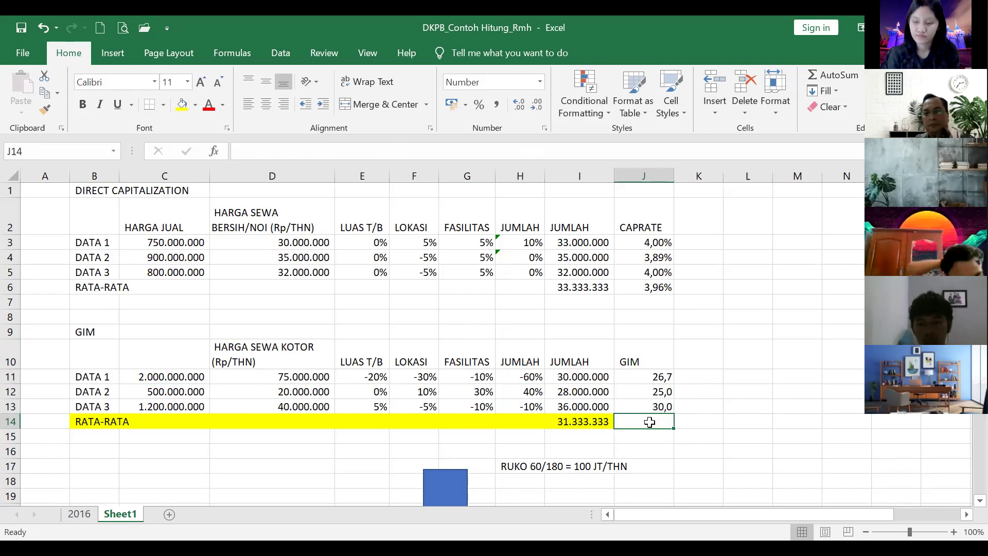
Step: Calculate the average GIM of DATA 1 to DATA 3 in J14 with =AVERAGE(J11:J13)
{"action": "type", "text": "="}
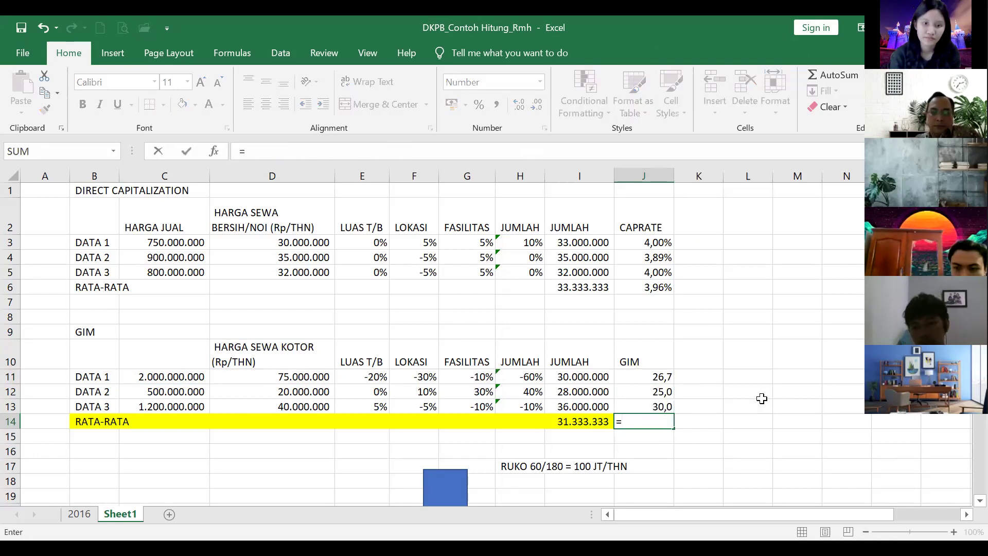
{"action": "type", "text": "AVERAGE("}
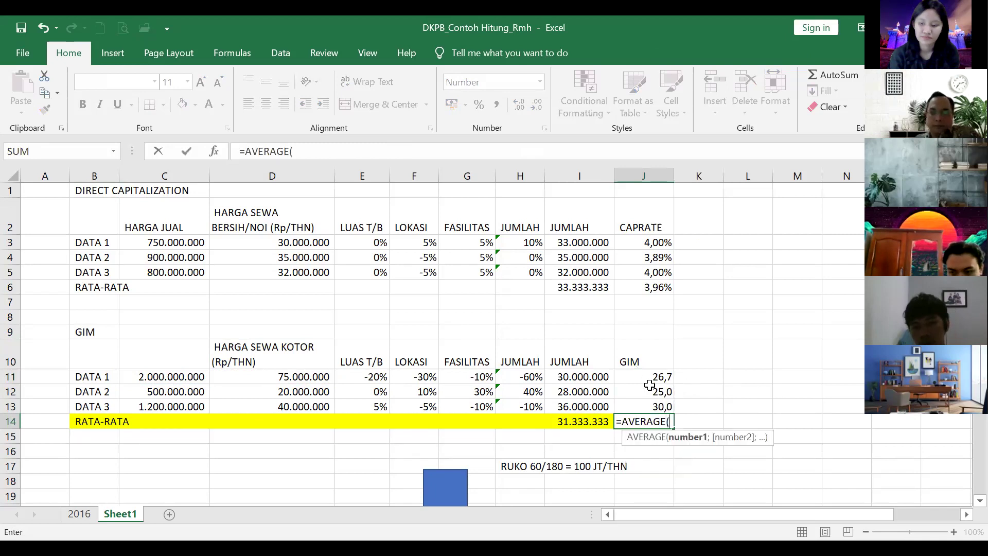
{"action": "left_click", "coordinate": [649, 380]}
{"action": "left_click_drag", "start_coordinate": [649, 402], "coordinate": [650, 404]}
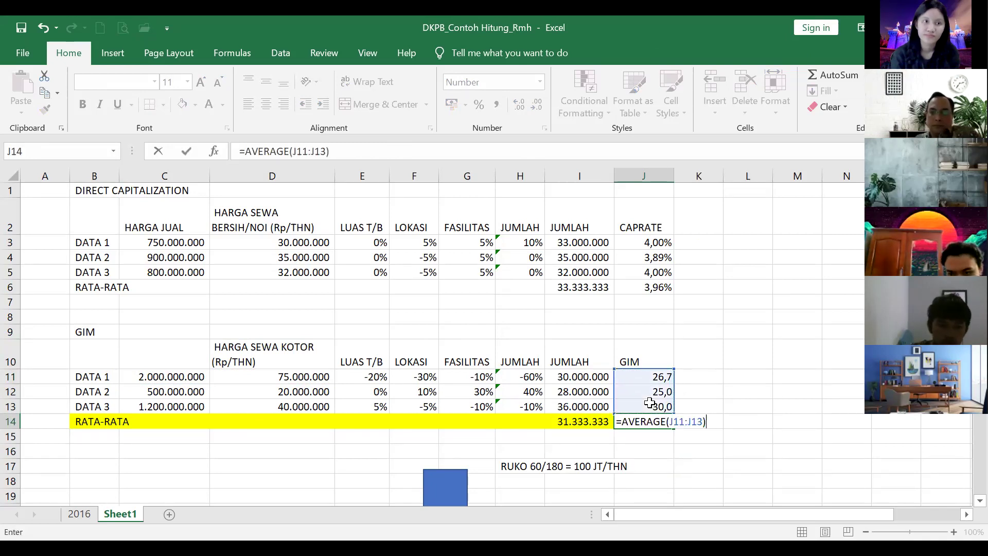
{"action": "key", "text": "Return"}
{"action": "key", "text": "Up"}
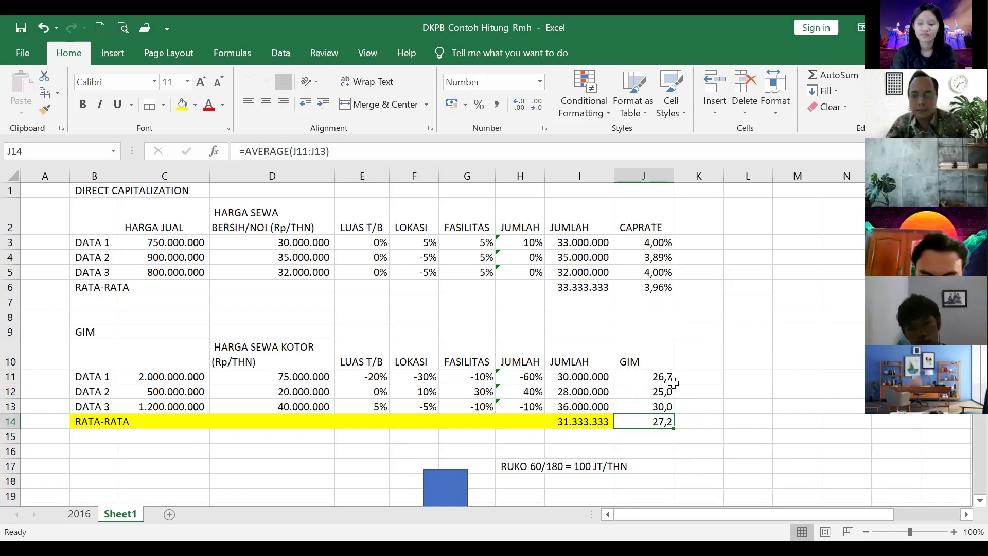
Step: Label row 7 in B7 as NILAI PROPERTI RUMAH, followed by the property owner's name in parentheses
{"action": "left_click", "coordinate": [576, 419]}
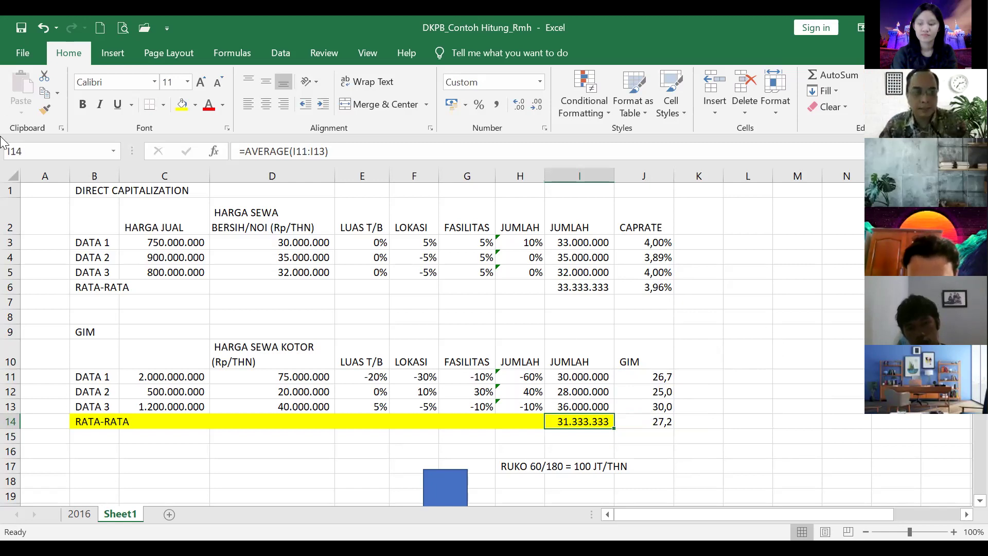
{"action": "left_click", "coordinate": [553, 287]}
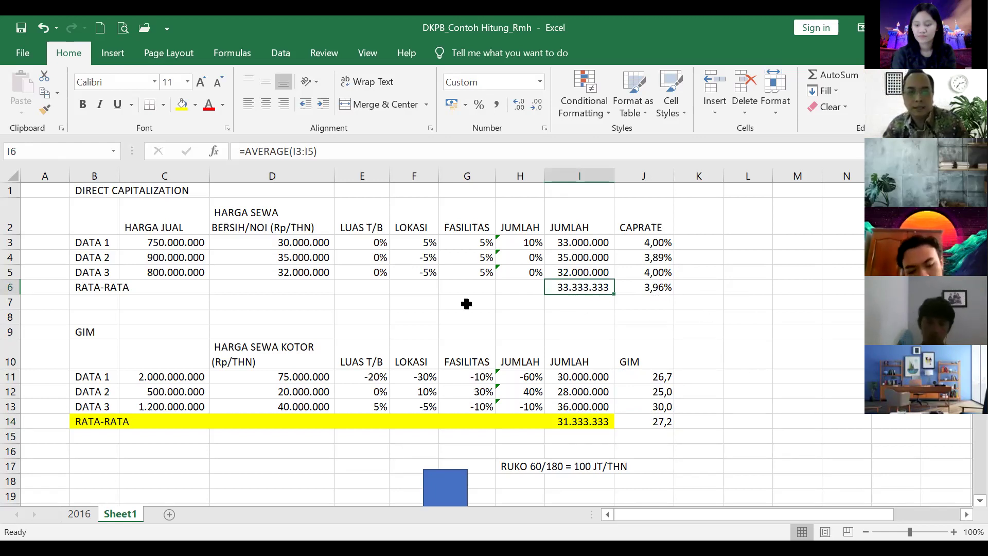
{"action": "left_click", "coordinate": [99, 301]}
{"action": "type", "text": "N"}
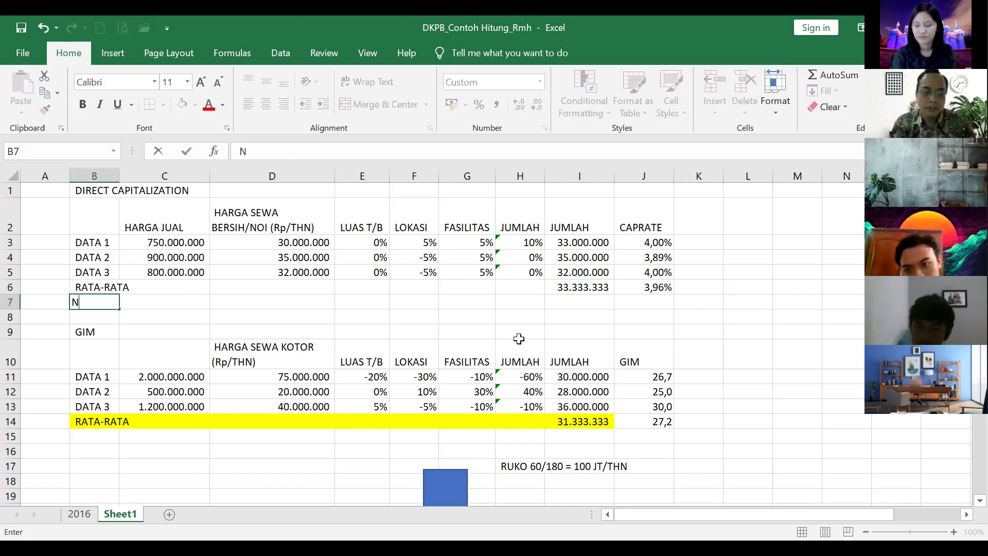
{"action": "type", "text": "ILAI PORPERTO"}
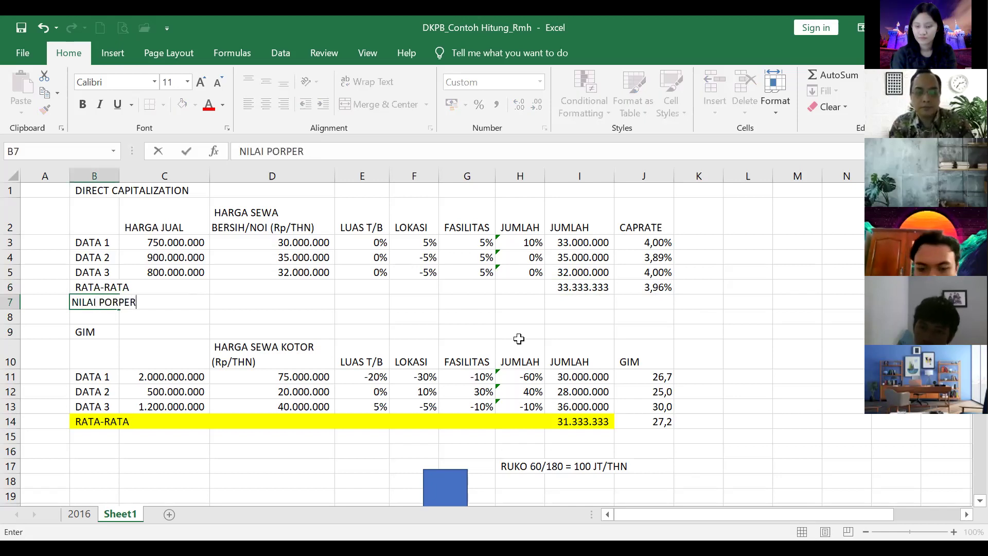
{"action": "key", "text": "BackSpace"}
{"action": "key", "text": "BackSpace"}
{"action": "key", "text": "BackSpace"}
{"action": "key", "text": "BackSpace"}
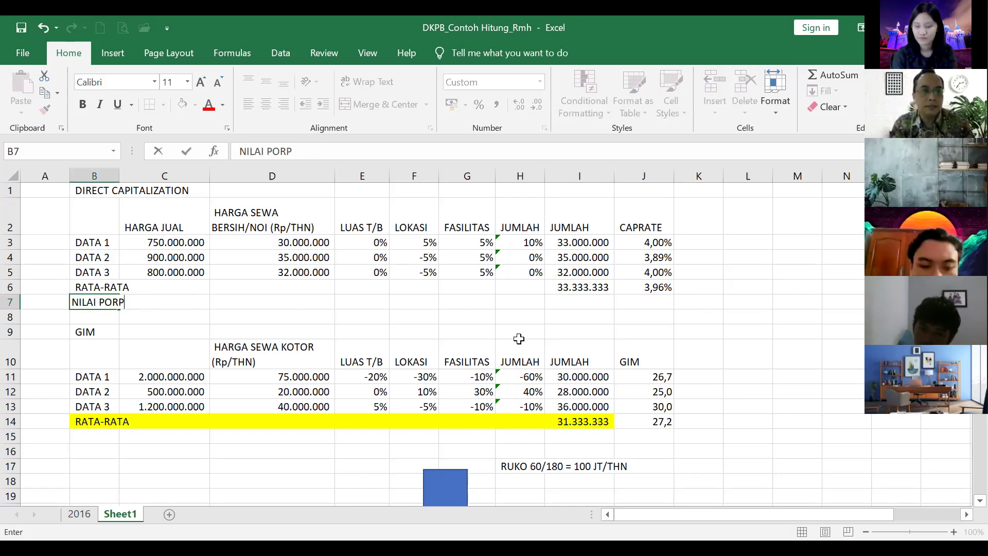
{"action": "key", "text": "BackSpace"}
{"action": "key", "text": "BackSpace"}
{"action": "key", "text": "BackSpace"}
{"action": "type", "text": "OPERT"}
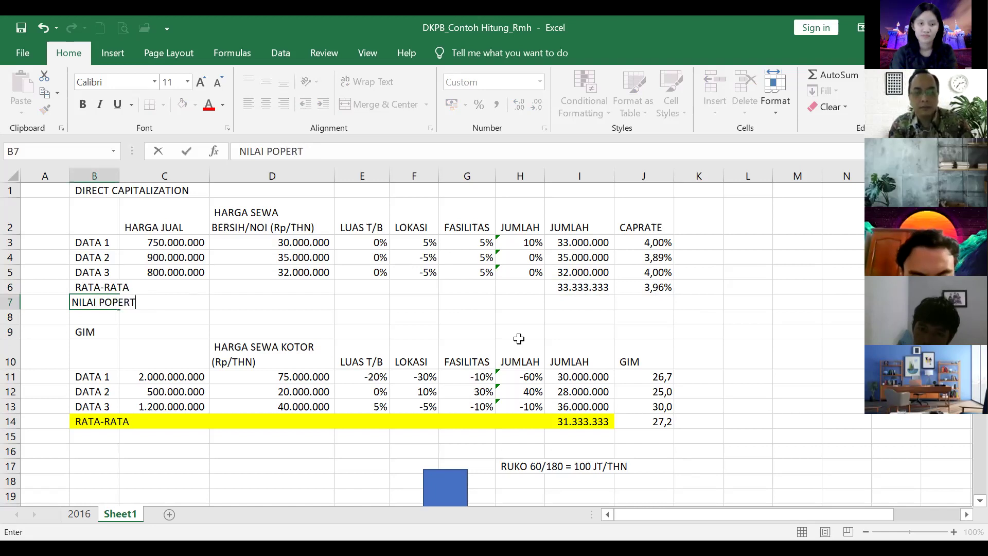
{"action": "type", "text": "I"}
{"action": "key", "text": "BackSpace"}
{"action": "key", "text": "BackSpace"}
{"action": "key", "text": "BackSpace"}
{"action": "key", "text": "BackSpace"}
{"action": "key", "text": "BackSpace"}
{"action": "key", "text": "BackSpace"}
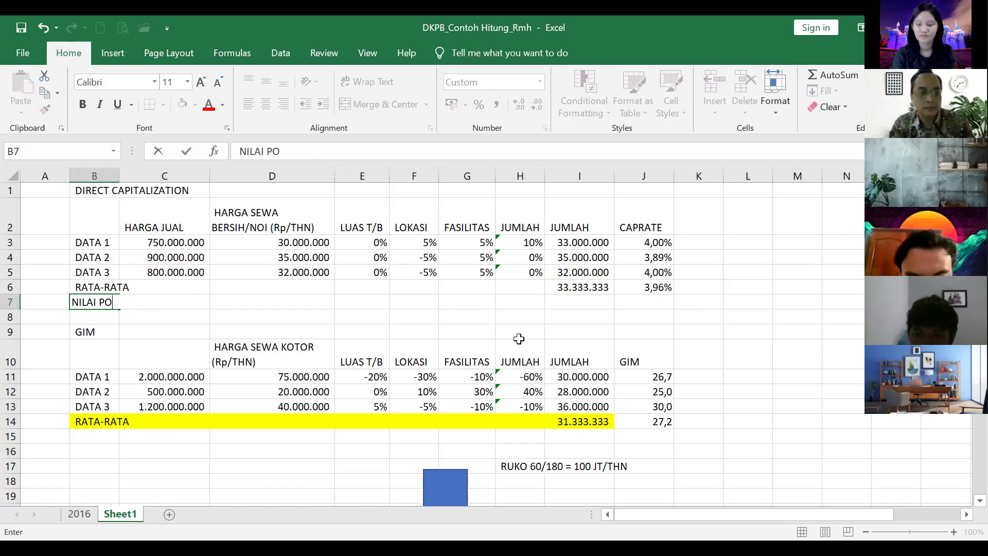
{"action": "type", "text": "ROPERTI RUM"}
{"action": "key", "text": "BackSpace"}
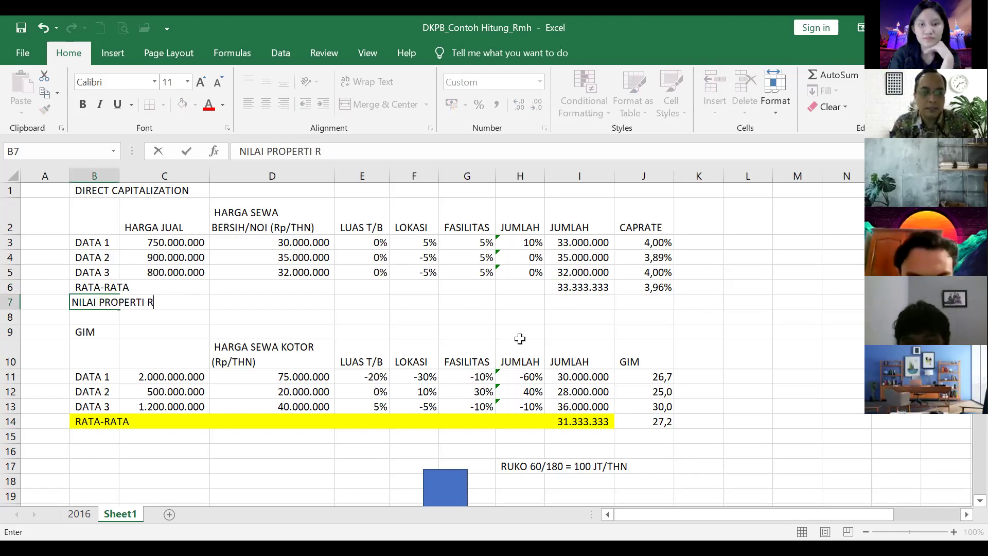
{"action": "type", "text": "UMAH (M"}
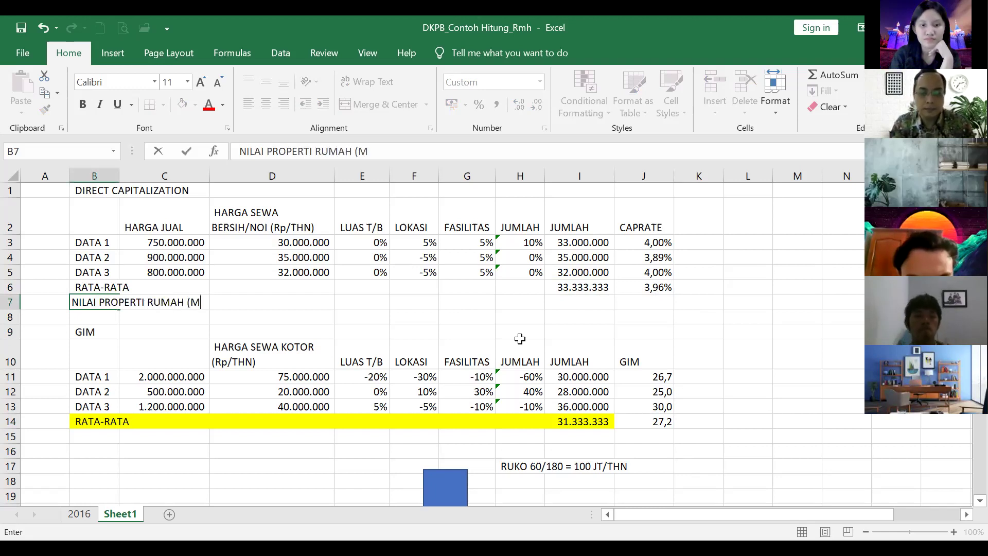
{"action": "type", "text": "B ANGELA)"}
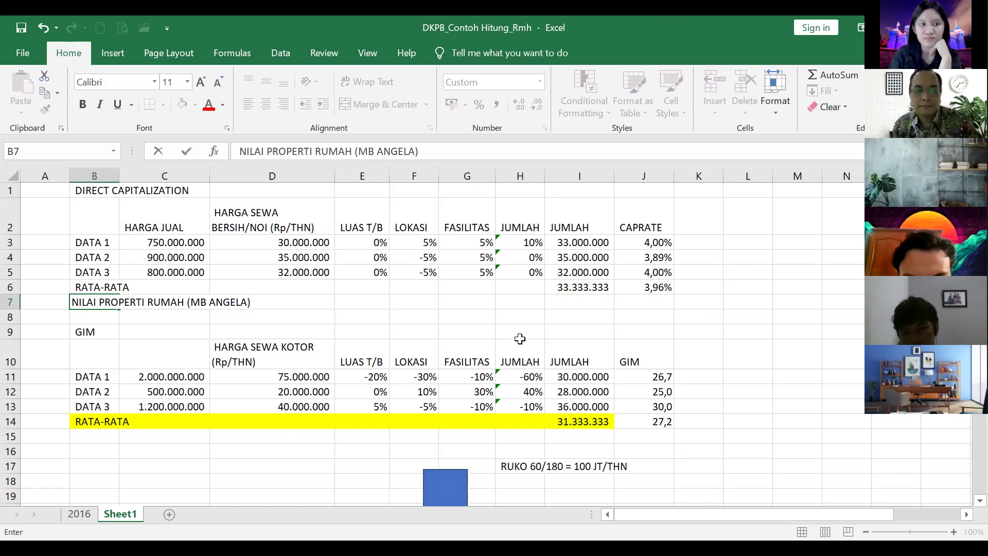
Step: Add the label INCOME in E7 and link F7 to the average adjusted net rent with =I6
{"action": "key", "text": "Right"}
{"action": "key", "text": "Right"}
{"action": "key", "text": "Right"}
{"action": "key", "text": "Right"}
{"action": "key", "text": "Right"}
{"action": "key", "text": "Right"}
{"action": "key", "text": "Right"}
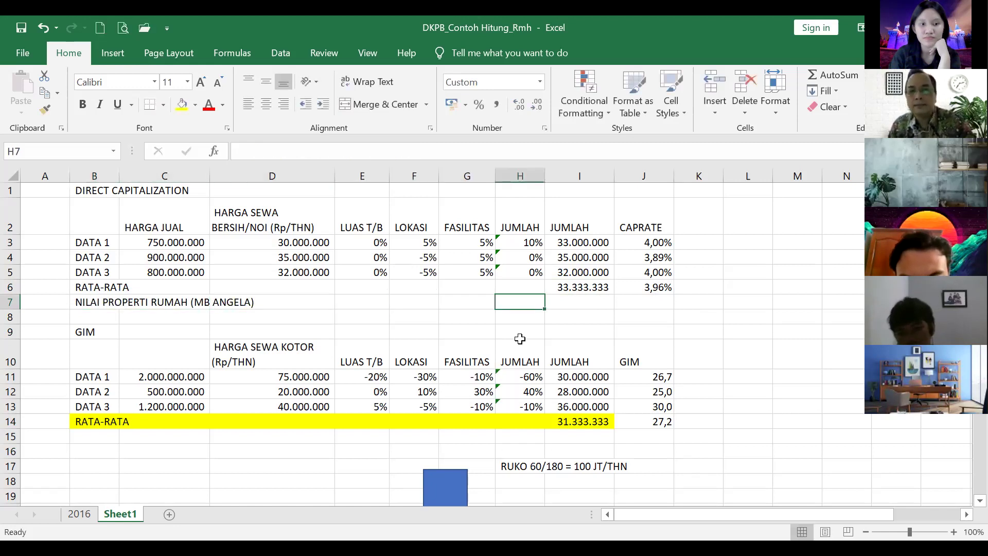
{"action": "key", "text": "Left"}
{"action": "key", "text": "Left"}
{"action": "key", "text": "Left"}
{"action": "key", "text": "Left"}
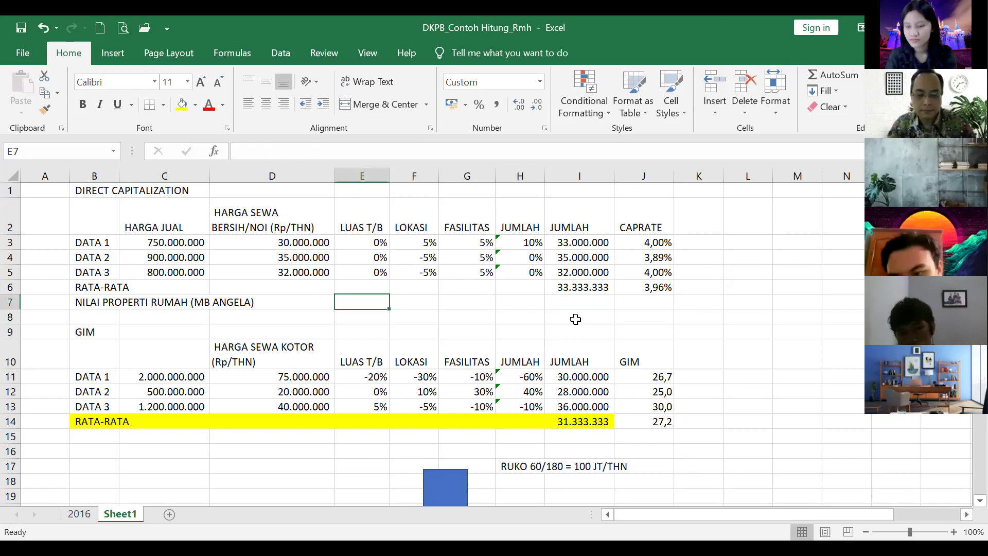
{"action": "type", "text": "INCOME"}
{"action": "key", "text": "Tab"}
{"action": "type", "text": "=I6"}
{"action": "key", "text": "Return"}
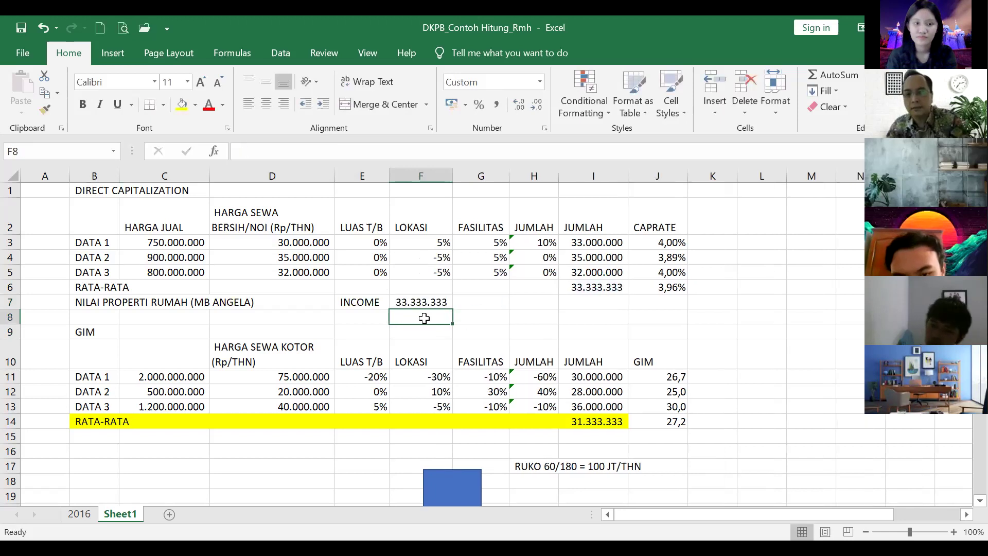
Step: Extend the CAPRATE header in J2 to read CAPRATE(TK. KAPITALISASI)
{"action": "left_click", "coordinate": [360, 316]}
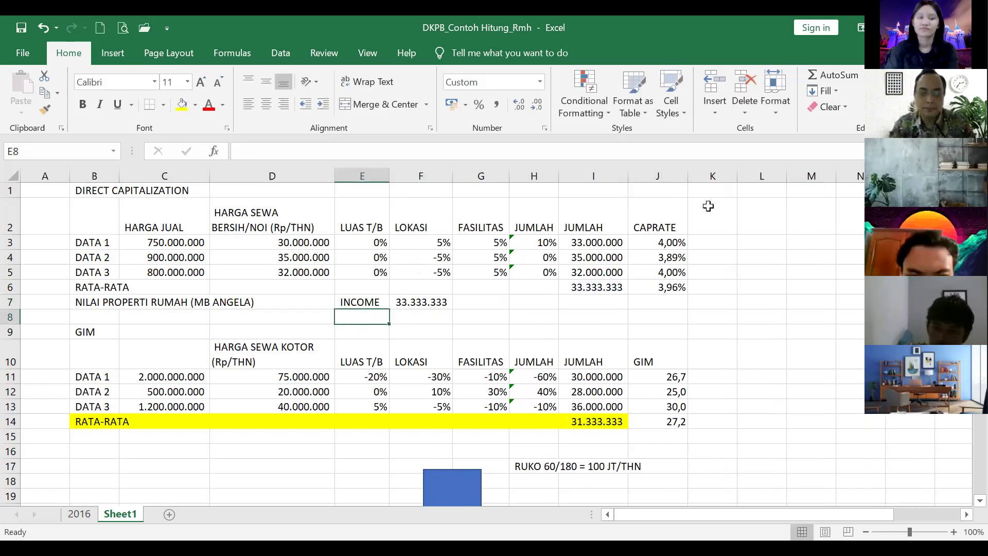
{"action": "left_click", "coordinate": [660, 215]}
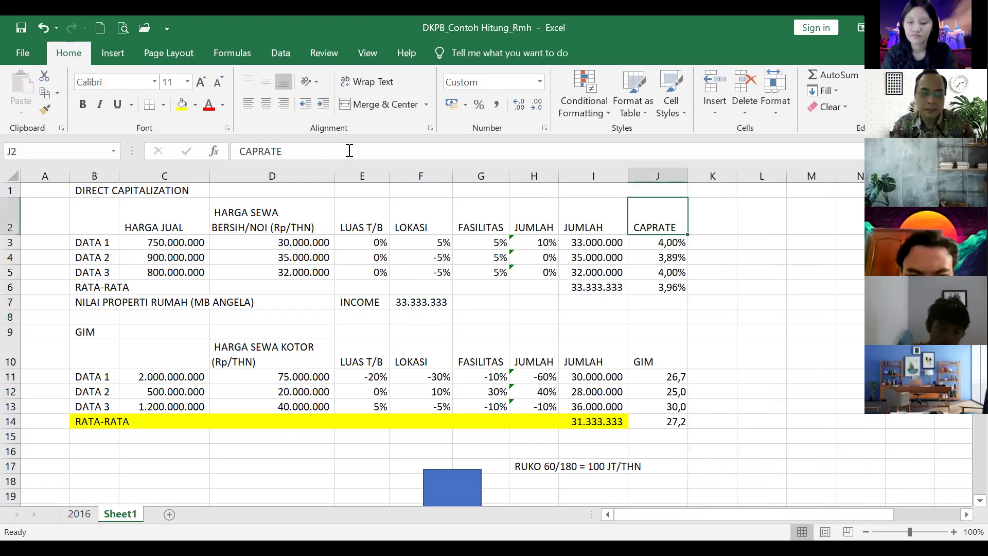
{"action": "left_click", "coordinate": [350, 150]}
{"action": "type", "text": "("}
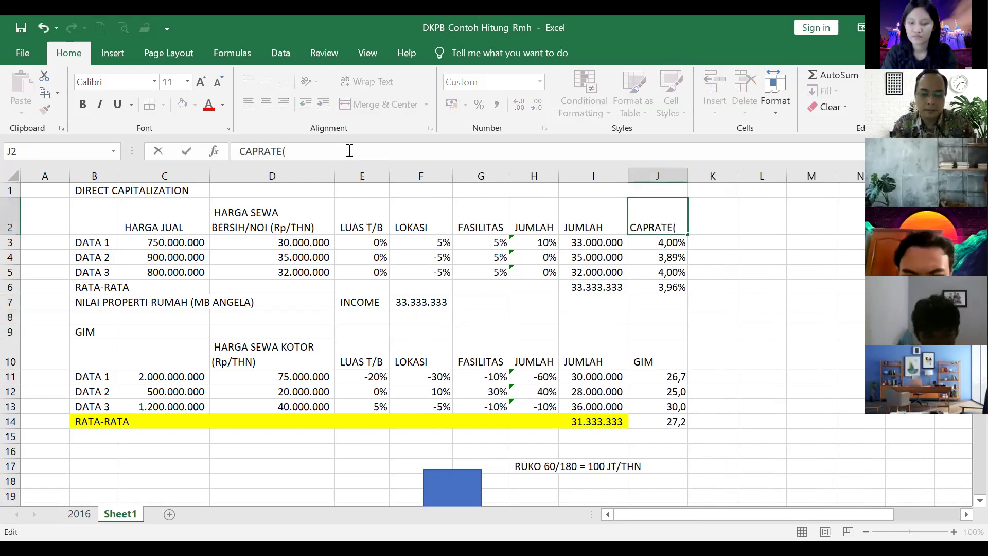
{"action": "type", "text": "TK. KAPITALISASI)"}
{"action": "key", "text": "Return"}
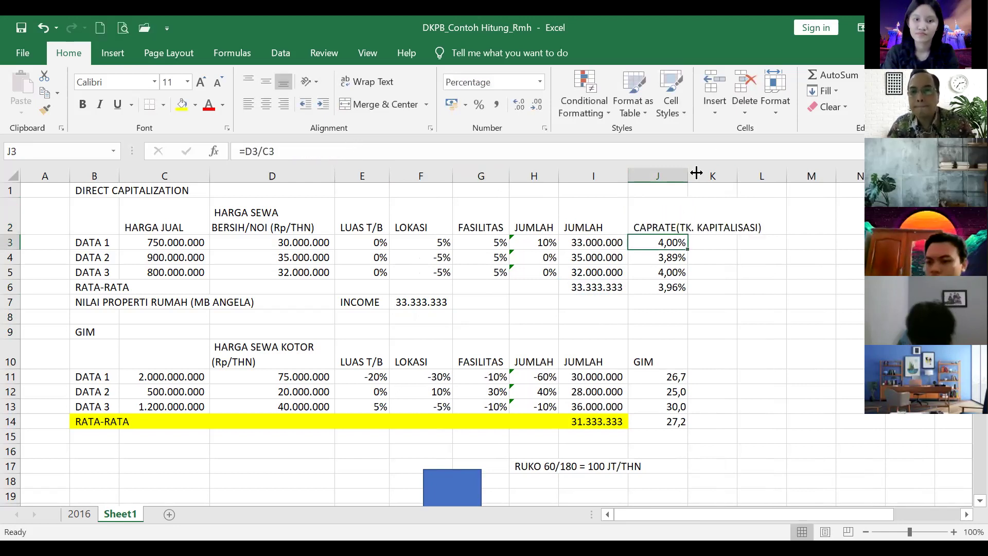
Step: Widen column J slightly and wrap the J2 header, worded CAPRATE (TK. KAPITALISASI) with a space before the parenthesis
{"action": "left_click_drag", "start_coordinate": [687, 176], "coordinate": [705, 176]}
{"action": "left_click", "coordinate": [667, 215]}
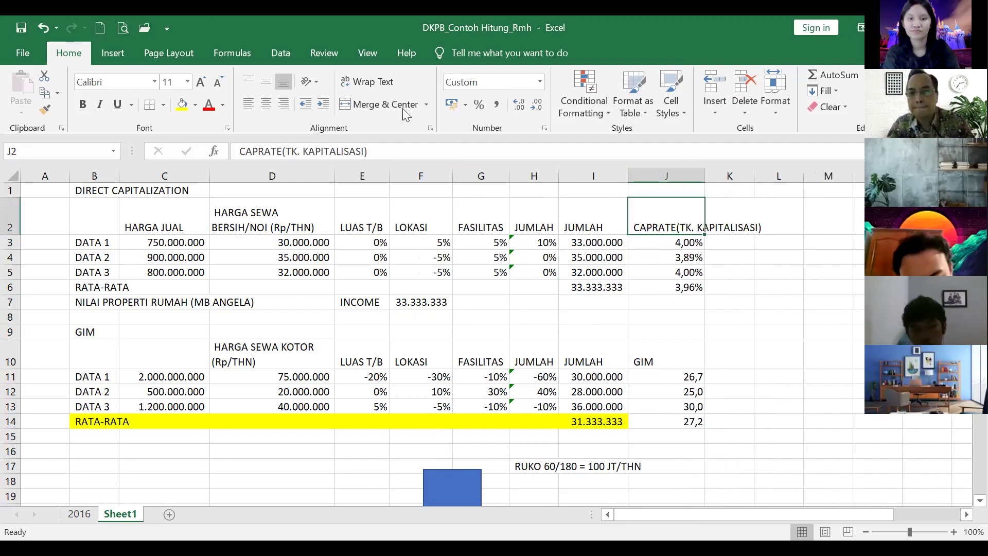
{"action": "left_click", "coordinate": [365, 81]}
{"action": "left_click", "coordinate": [779, 288]}
{"action": "left_click", "coordinate": [685, 226]}
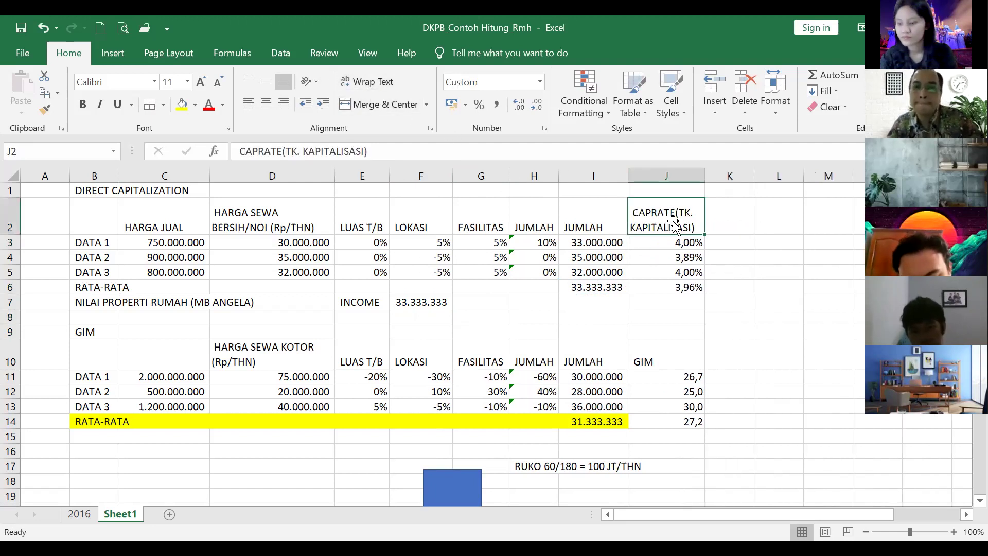
{"action": "left_click", "coordinate": [282, 152]}
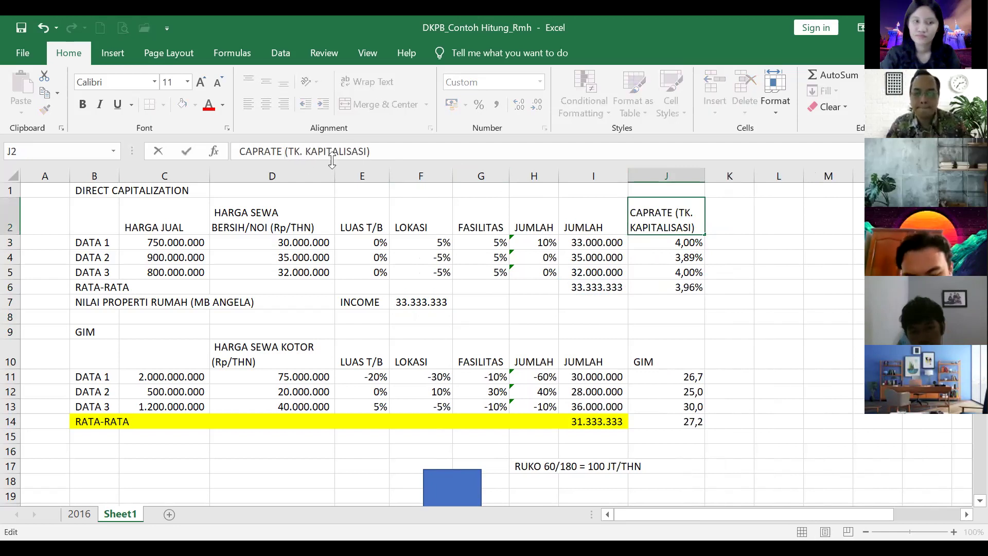
{"action": "key", "text": "Return"}
Step: Add the label CAPRATE in E8 and link F8 to the average cap rate with =J6
{"action": "left_click", "coordinate": [370, 316]}
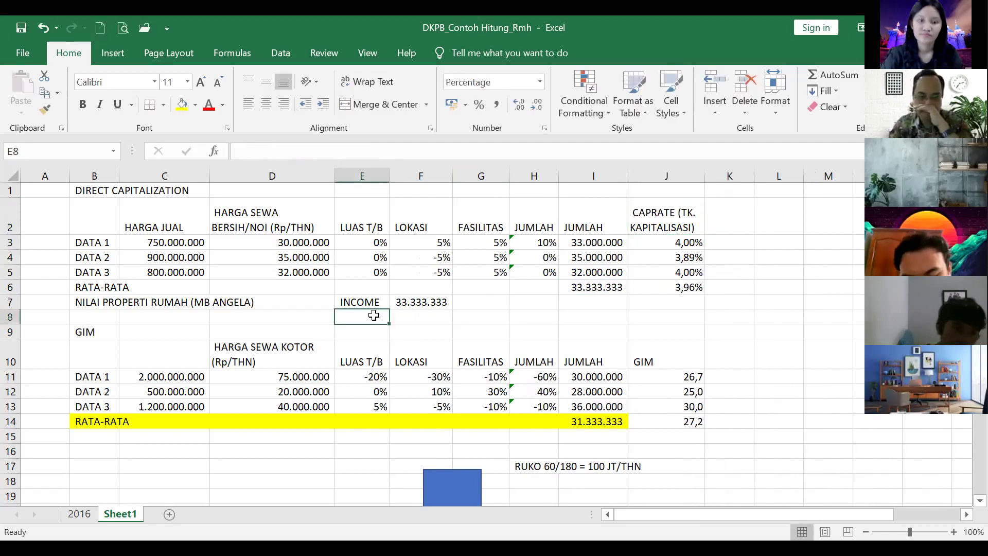
{"action": "type", "text": "CAPRETA"}
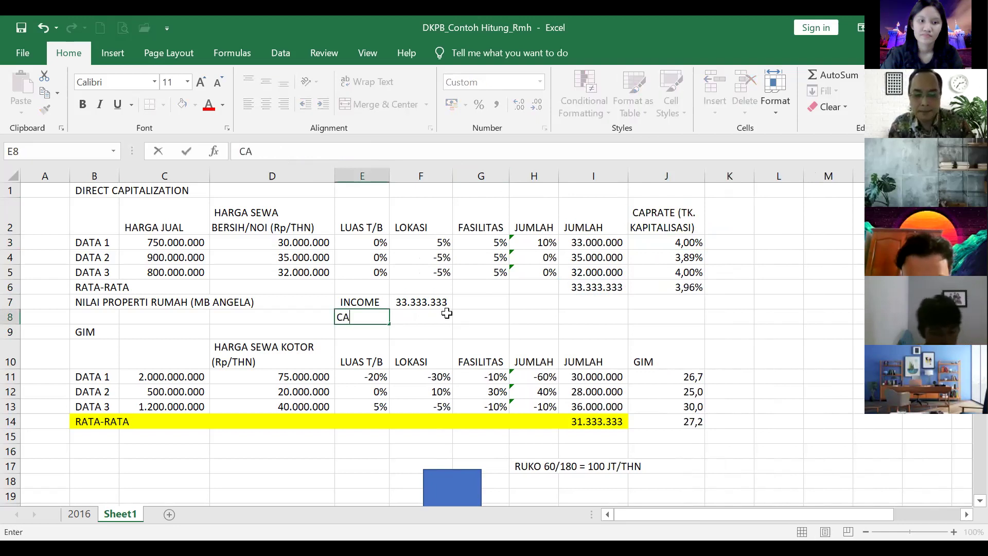
{"action": "key", "text": "BackSpace"}
{"action": "key", "text": "BackSpace"}
{"action": "key", "text": "BackSpace"}
{"action": "type", "text": "ATE"}
{"action": "key", "text": "ctrl+Return"}
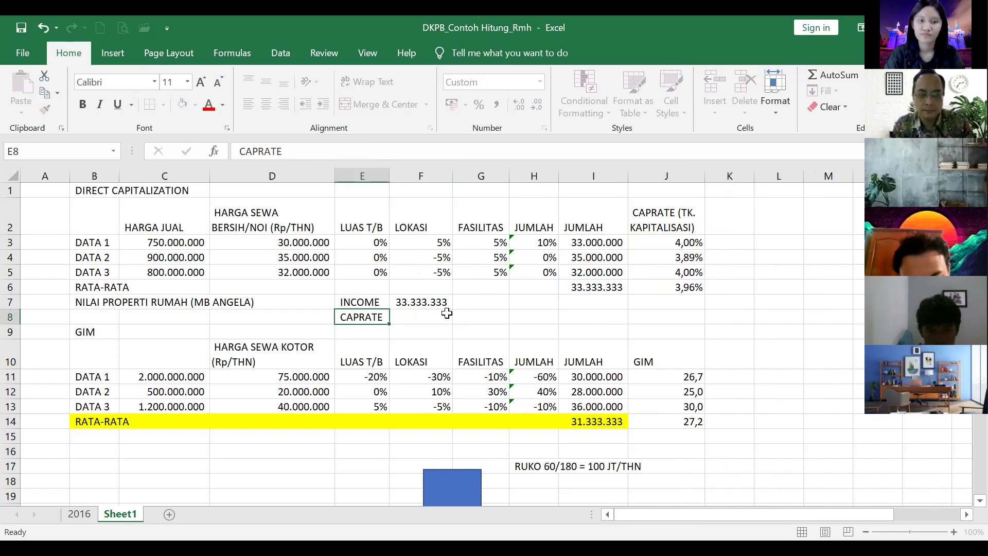
{"action": "left_click", "coordinate": [447, 313]}
{"action": "type", "text": "="}
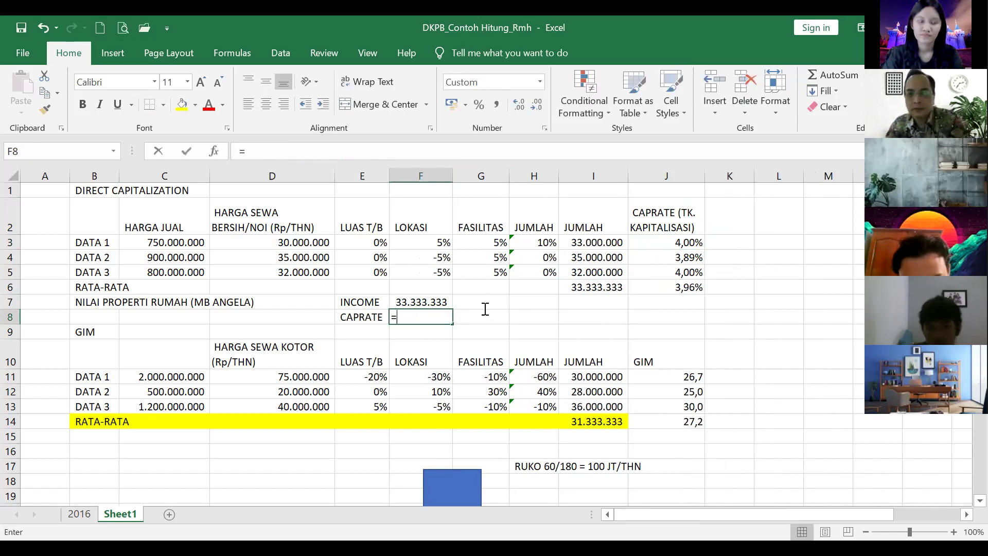
{"action": "left_click", "coordinate": [669, 286]}
{"action": "key", "text": "Return"}
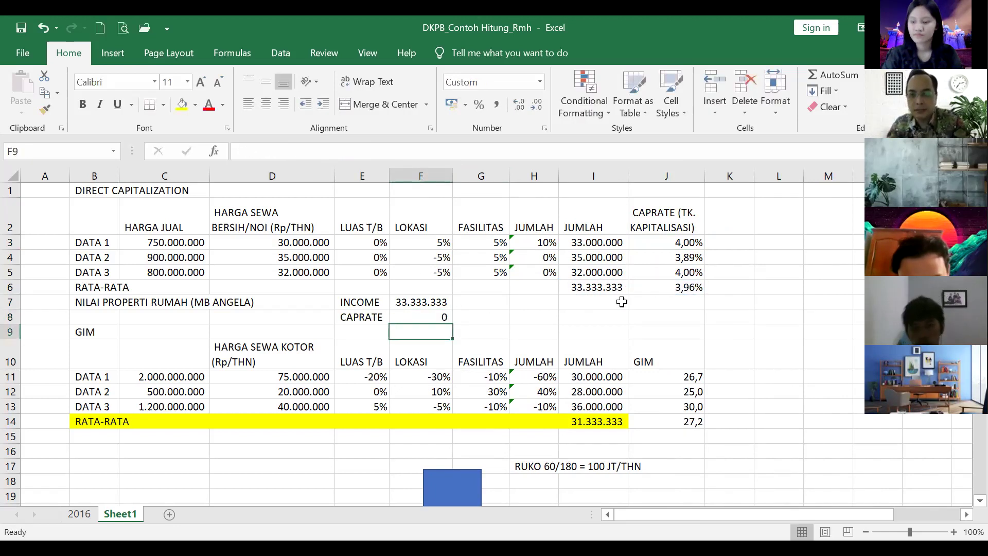
Step: Format the cap rate in F8 as a percentage with two decimal places
{"action": "left_click", "coordinate": [428, 314]}
{"action": "left_click", "coordinate": [478, 105]}
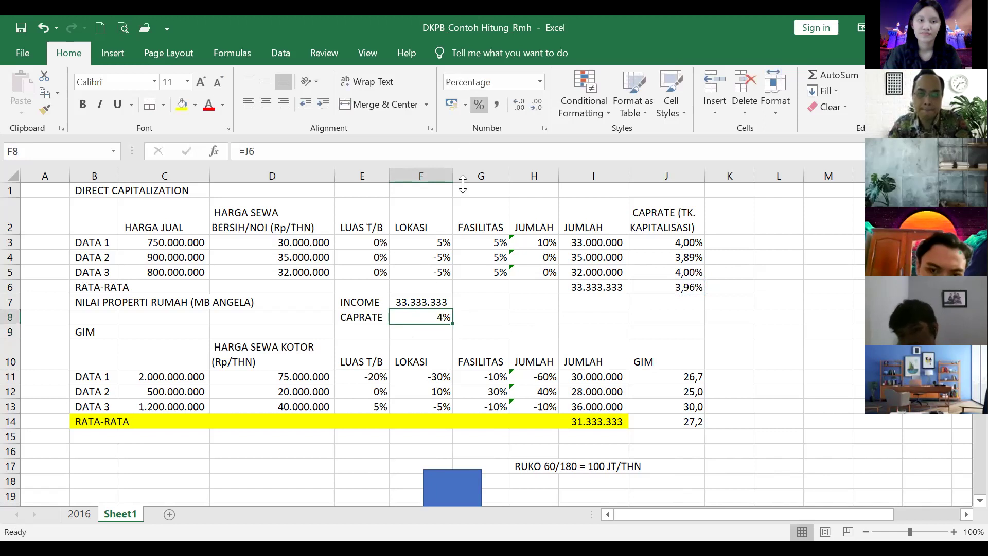
{"action": "left_click", "coordinate": [521, 104]}
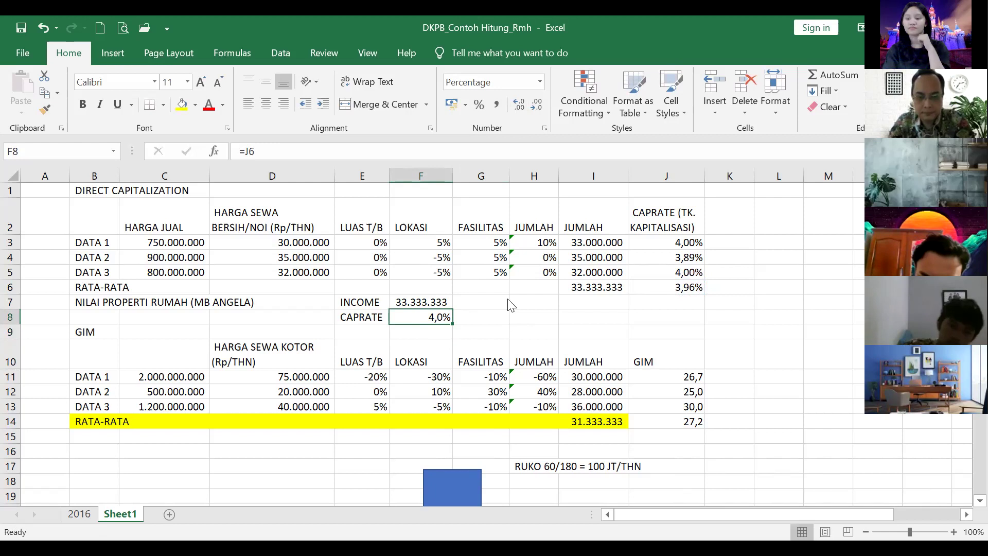
{"action": "right_click", "coordinate": [417, 317]}
{"action": "key", "text": "f"}
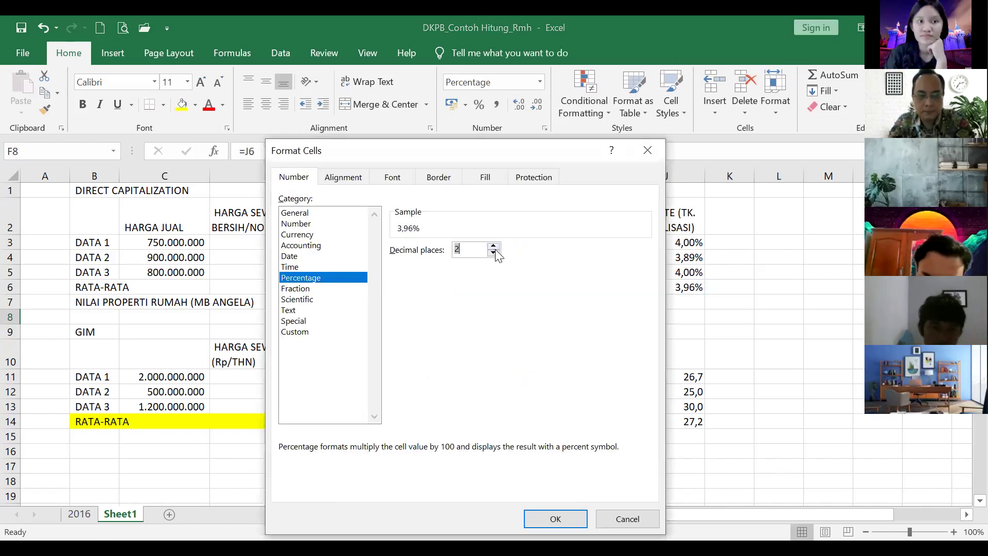
{"action": "left_click", "coordinate": [554, 520]}
{"action": "left_click", "coordinate": [721, 367]}
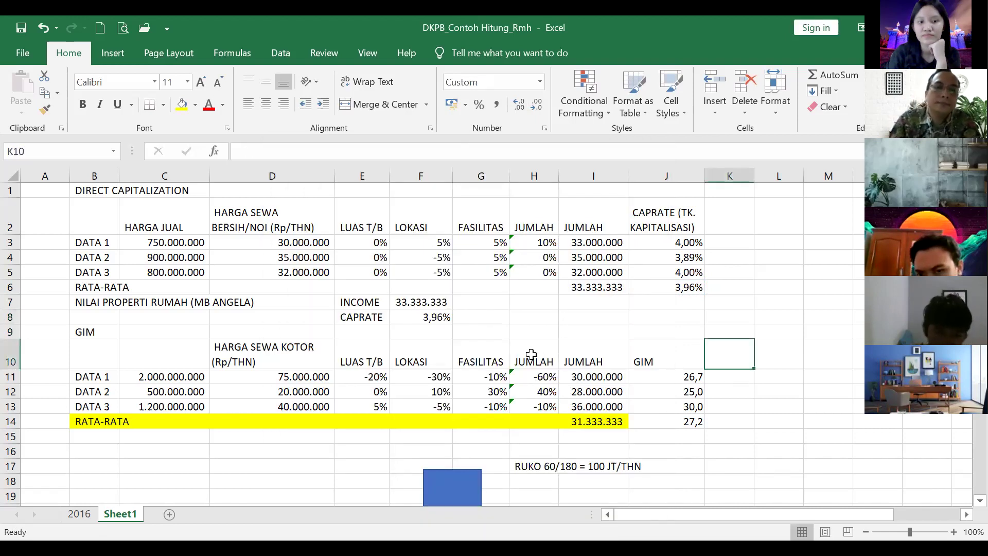
Step: Start a formula in H7 for the property value
{"action": "left_click", "coordinate": [541, 302]}
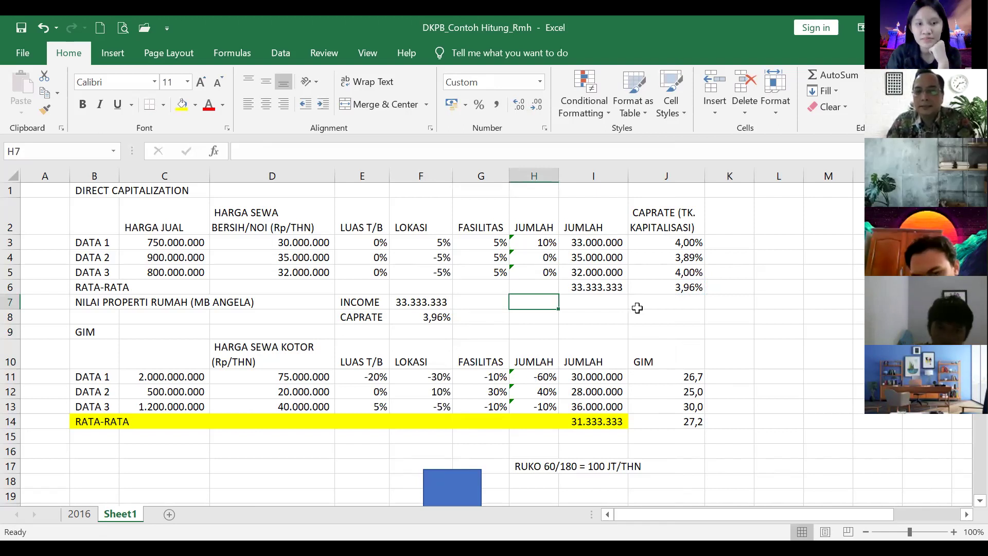
{"action": "type", "text": "="}
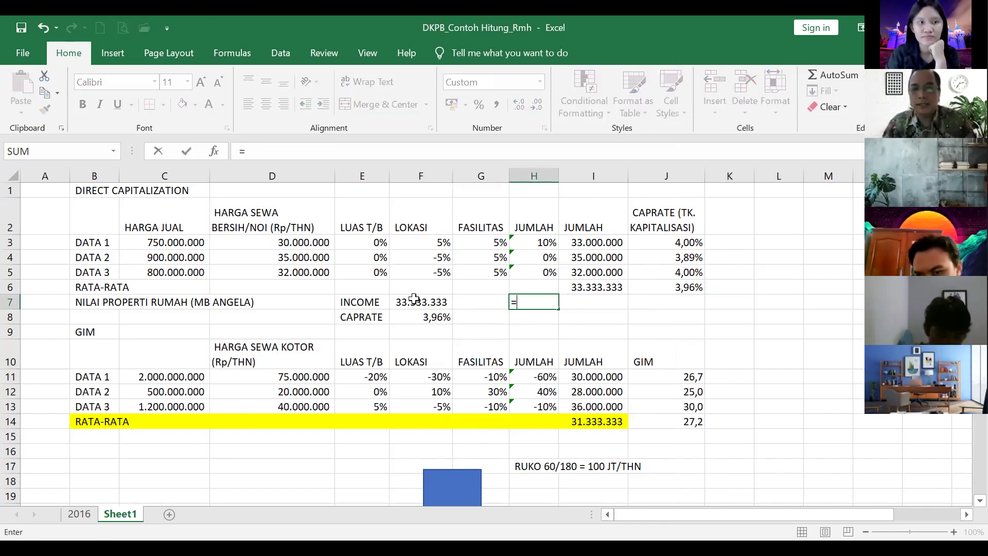
Step: Complete the property value formula in H7 as income divided by cap rate (=F7/F8) and fill the cell yellow
{"action": "left_click", "coordinate": [414, 299]}
{"action": "type", "text": "/"}
{"action": "left_click", "coordinate": [415, 318]}
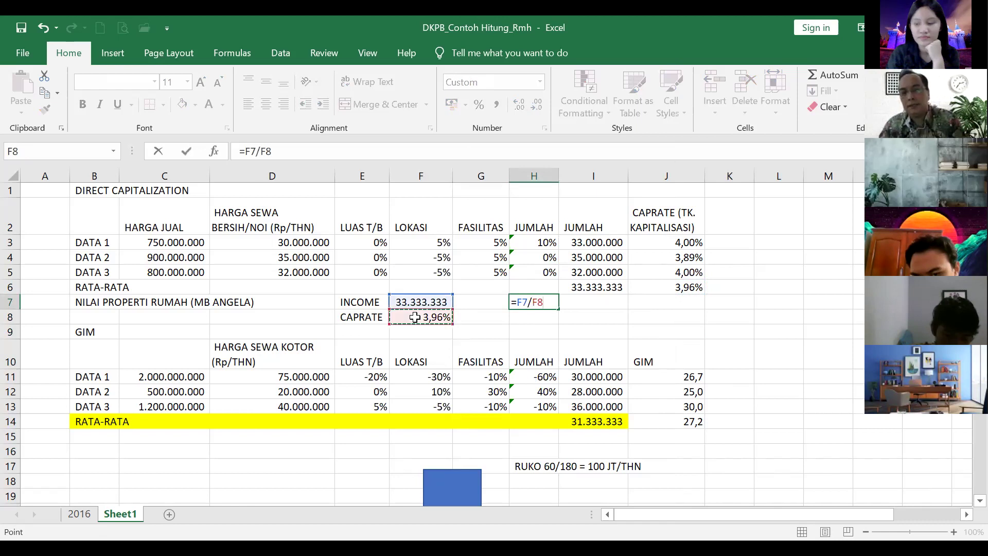
{"action": "key", "text": "Return"}
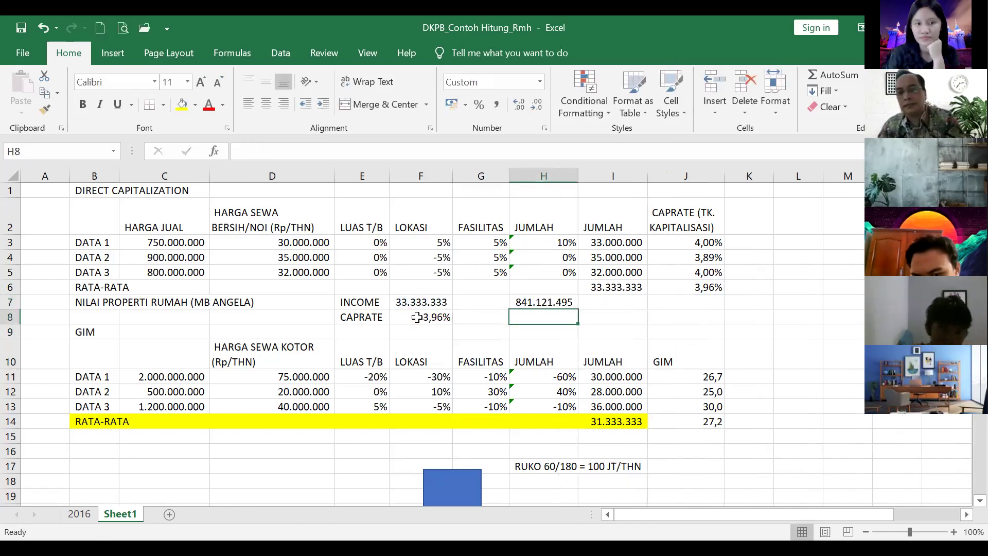
{"action": "left_click", "coordinate": [575, 303]}
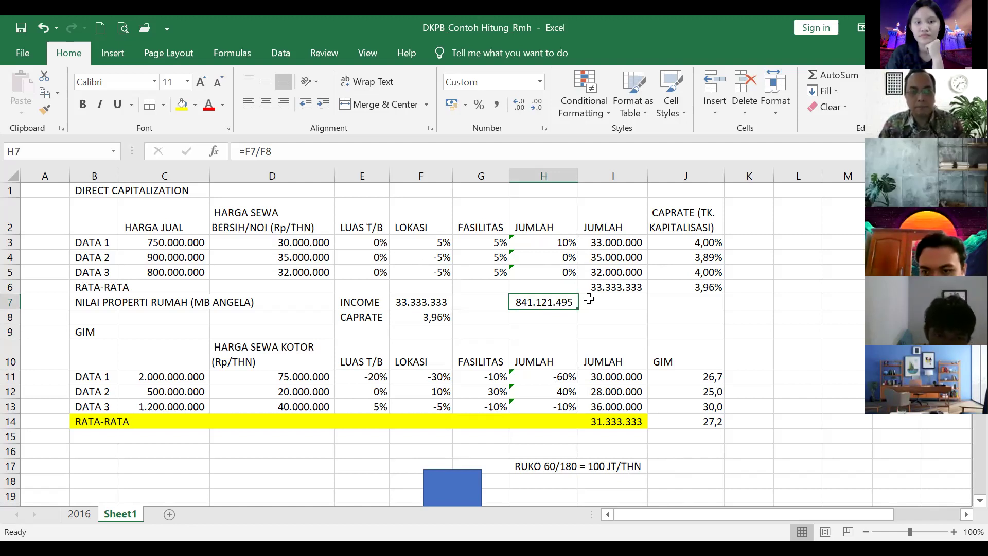
{"action": "left_click", "coordinate": [181, 105]}
{"action": "left_click", "coordinate": [715, 324]}
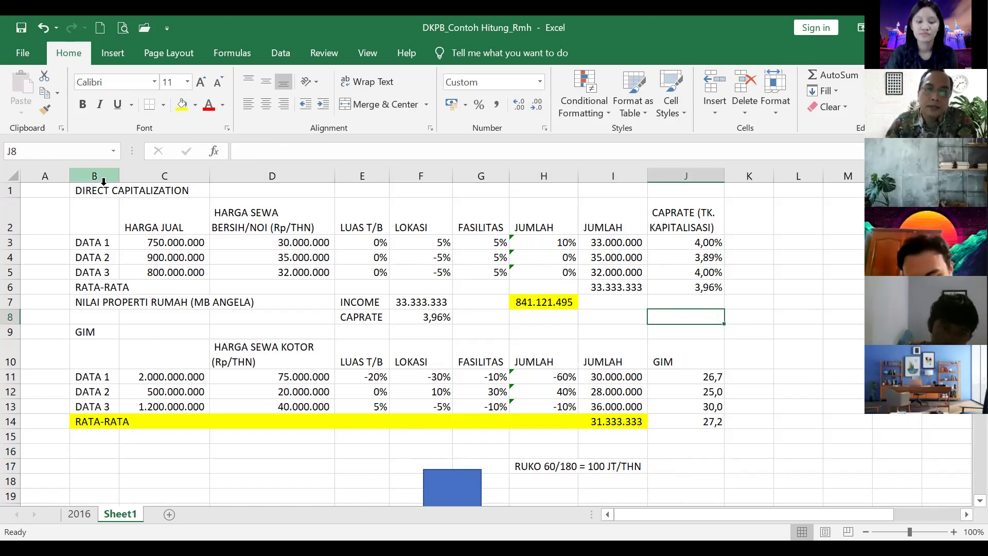
Step: Compare the Direct Capitalization table (B1:J6) with the GIM table (B9:J14), including their rent headings and the GIM heading
{"action": "left_click_drag", "start_coordinate": [76, 191], "coordinate": [666, 289]}
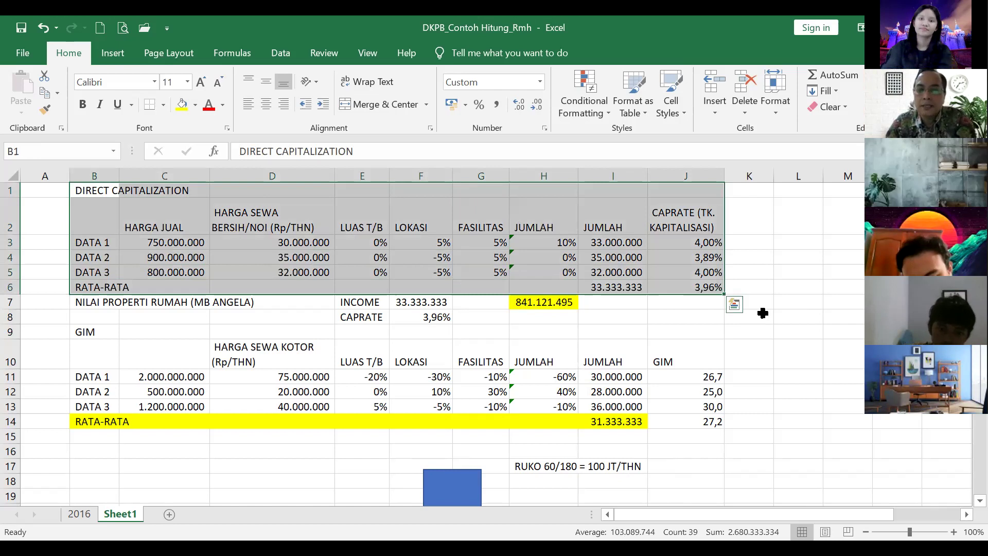
{"action": "left_click_drag", "start_coordinate": [84, 335], "coordinate": [686, 421]}
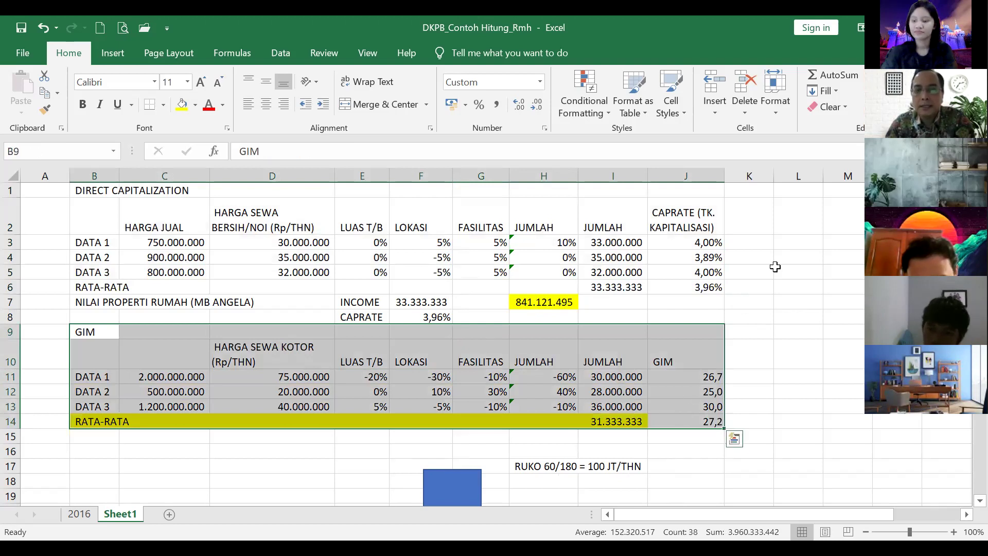
{"action": "left_click", "coordinate": [234, 223]}
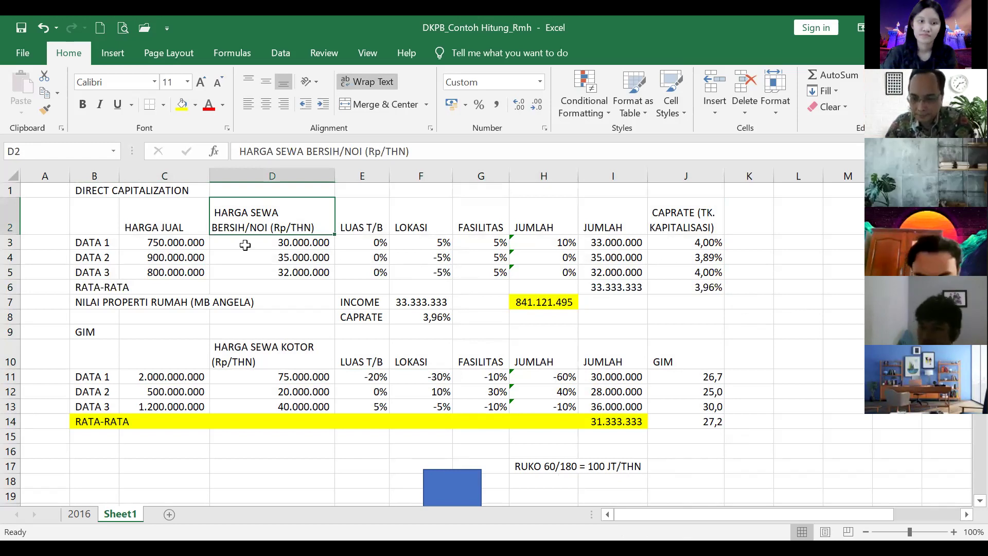
{"action": "left_click", "coordinate": [258, 356]}
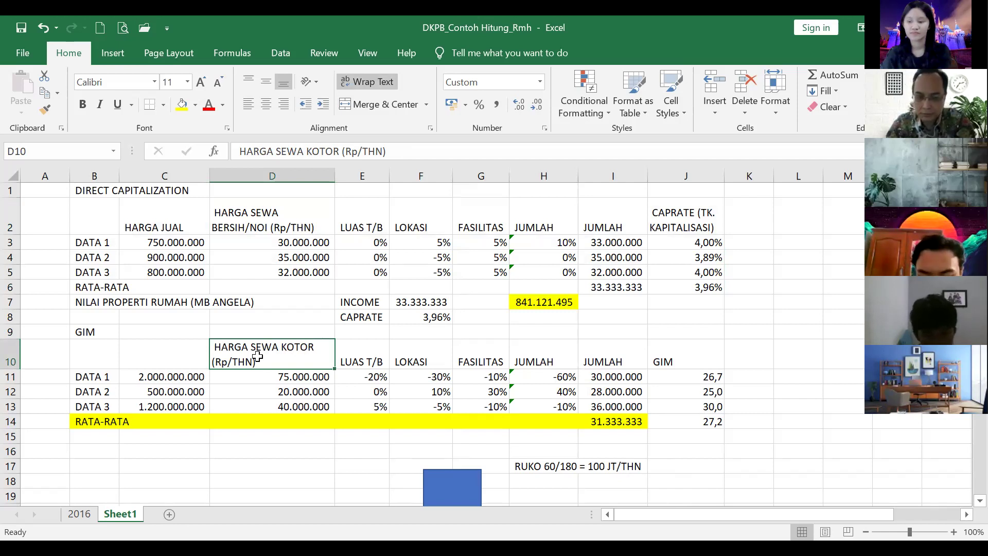
{"action": "left_click", "coordinate": [682, 357]}
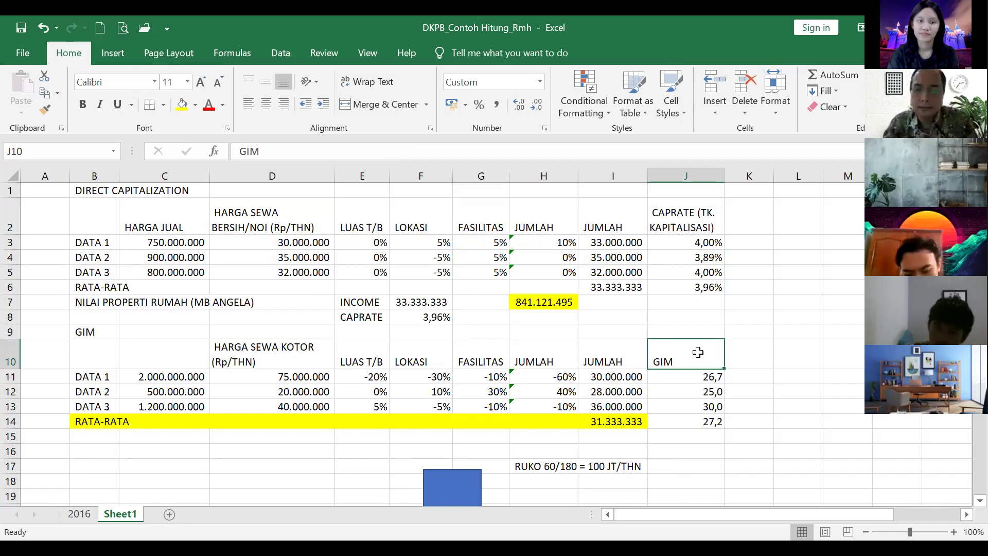
Step: Copy the NILAI PROPERTI RUMAH label from B7 to B16 and replace the person's name in parentheses
{"action": "left_click", "coordinate": [80, 304]}
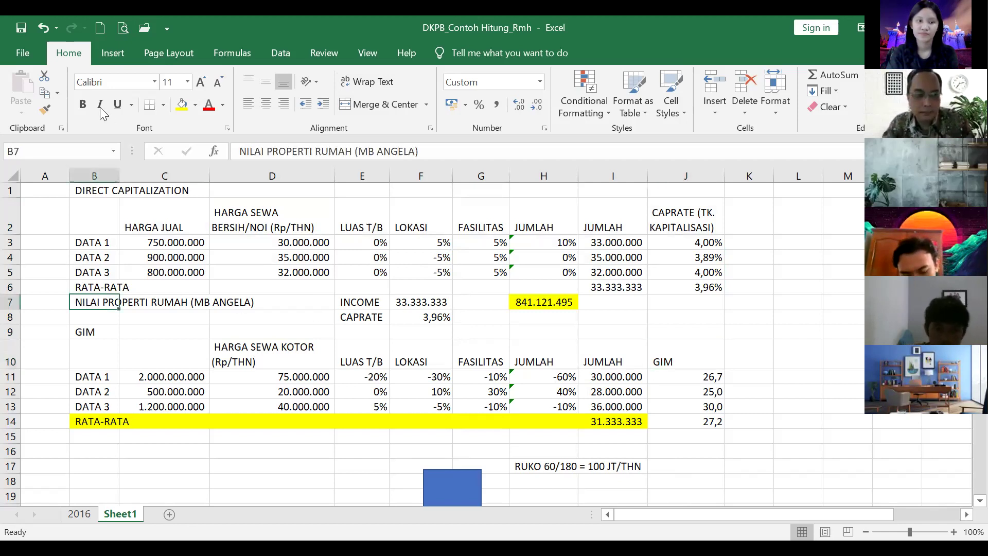
{"action": "left_click", "coordinate": [45, 93]}
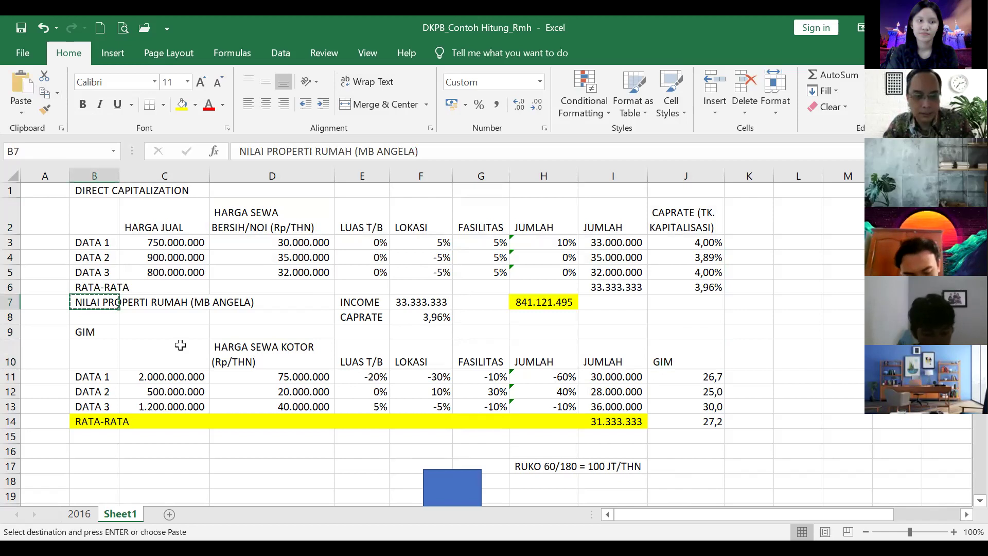
{"action": "left_click", "coordinate": [98, 449]}
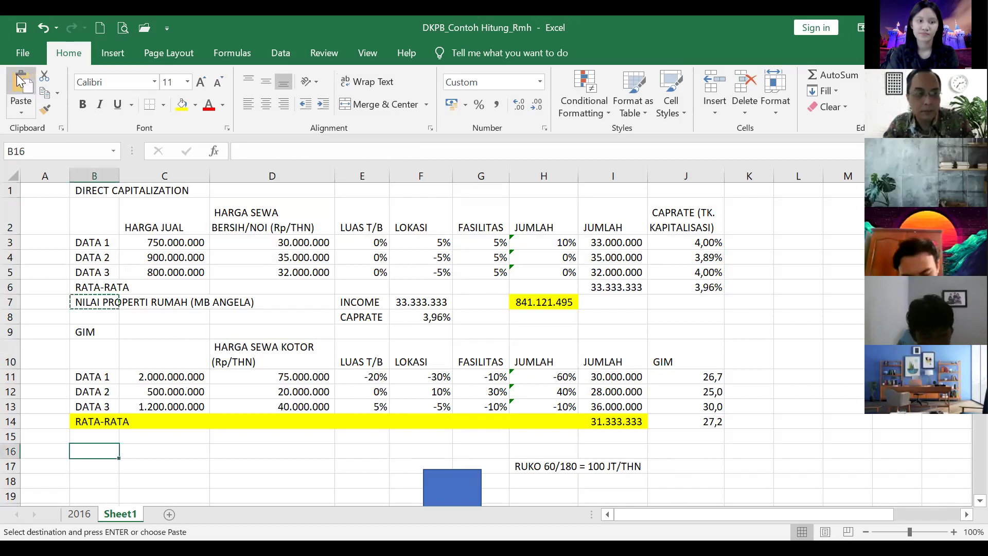
{"action": "left_click", "coordinate": [17, 74]}
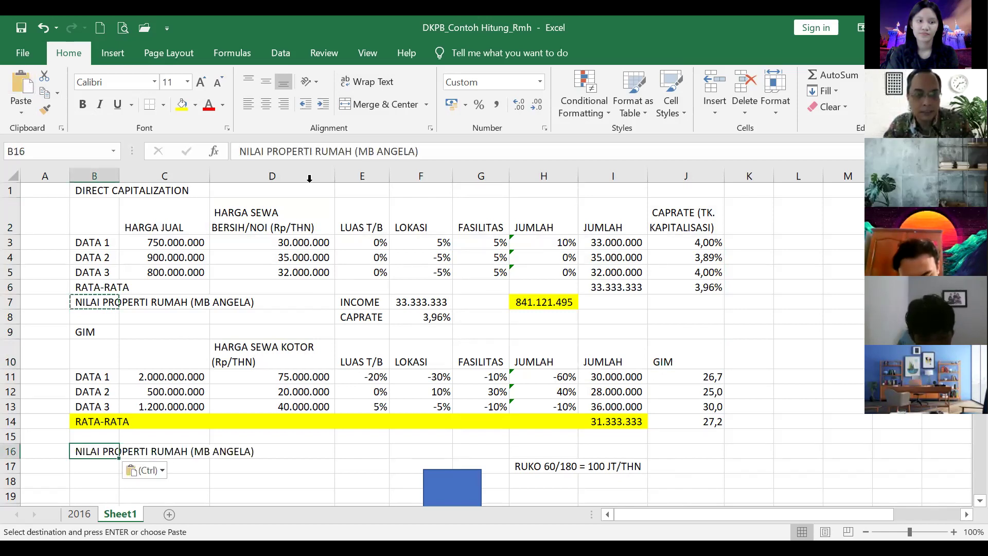
{"action": "left_click_drag", "start_coordinate": [359, 151], "coordinate": [415, 151]}
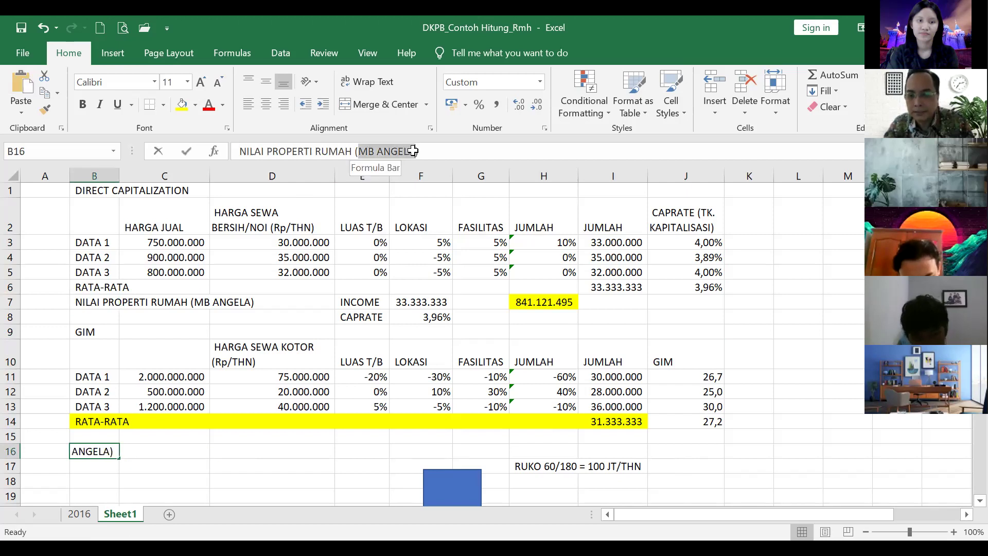
{"action": "type", "text": "MB "}
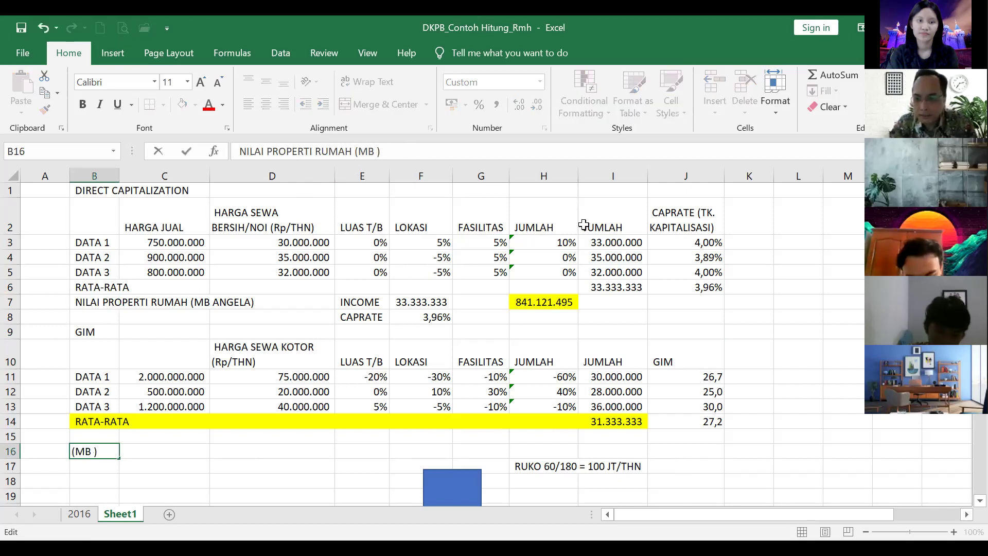
{"action": "type", "text": "SALSA"}
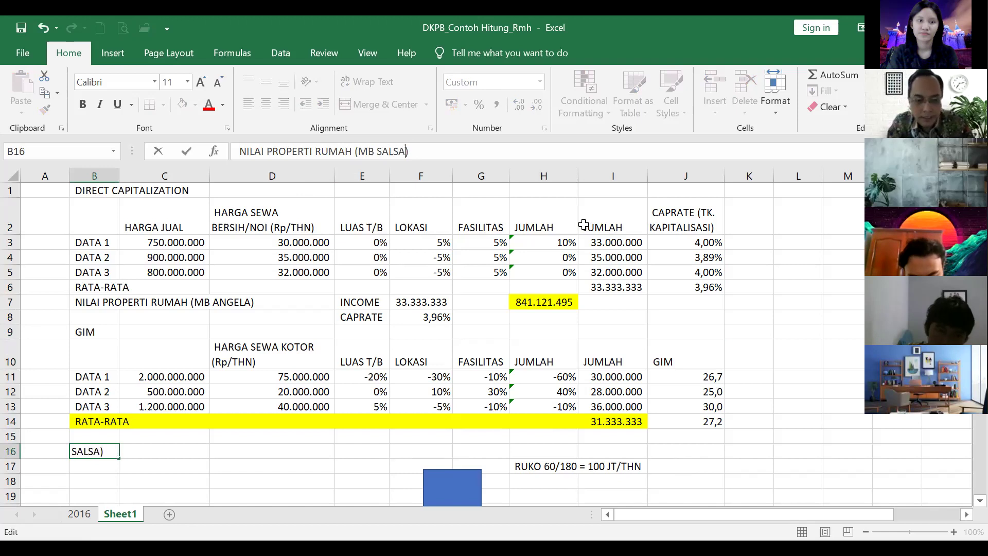
{"action": "key", "text": "Return"}
{"action": "key", "text": "Up"}
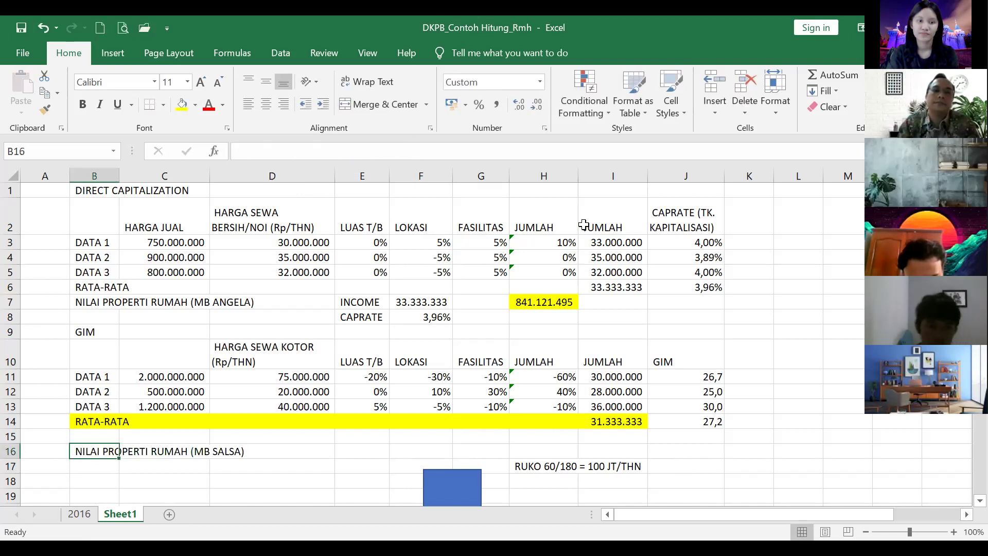
Step: Insert a blank sheet row at row 17, below the copied property value label
{"action": "key", "text": "Down"}
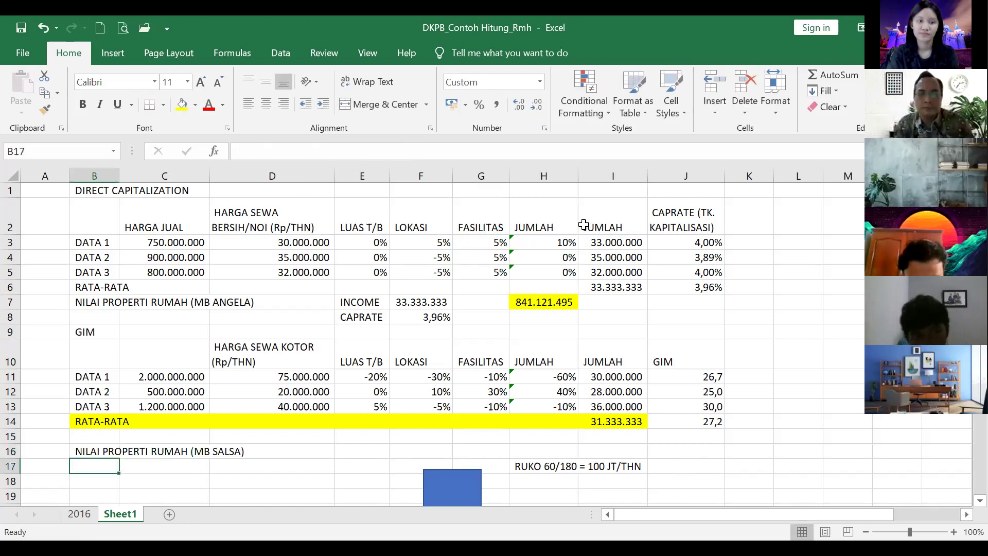
{"action": "key", "text": "alt+h"}
{"action": "key", "text": "i"}
{"action": "key", "text": "r"}
Step: Calculate the GIM property value in H16 as average gross rent times average GIM (=I14*J14) and fill the cell yellow
{"action": "key", "text": "Up"}
{"action": "key", "text": "Right"}
{"action": "key", "text": "Right"}
{"action": "key", "text": "Right"}
{"action": "key", "text": "Right"}
{"action": "key", "text": "Right"}
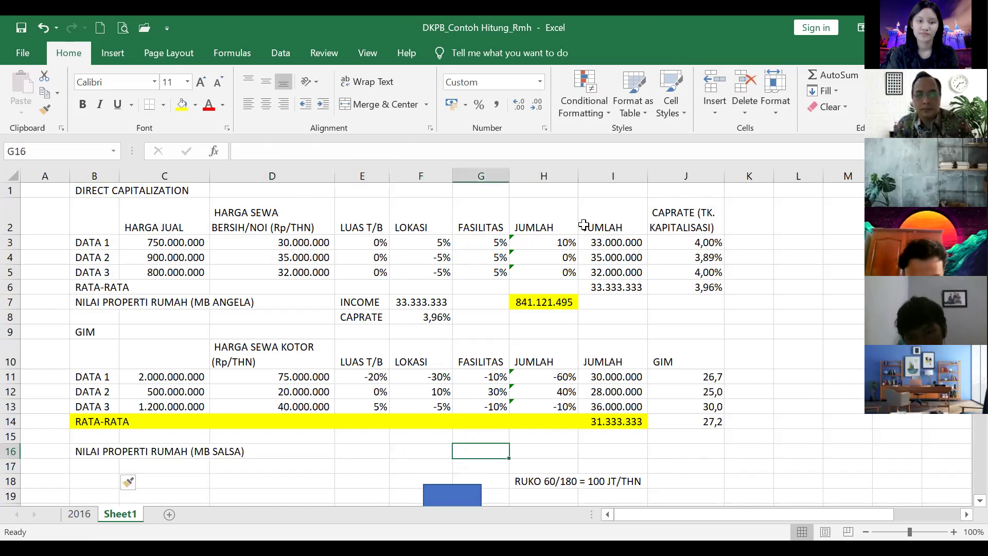
{"action": "key", "text": "Right"}
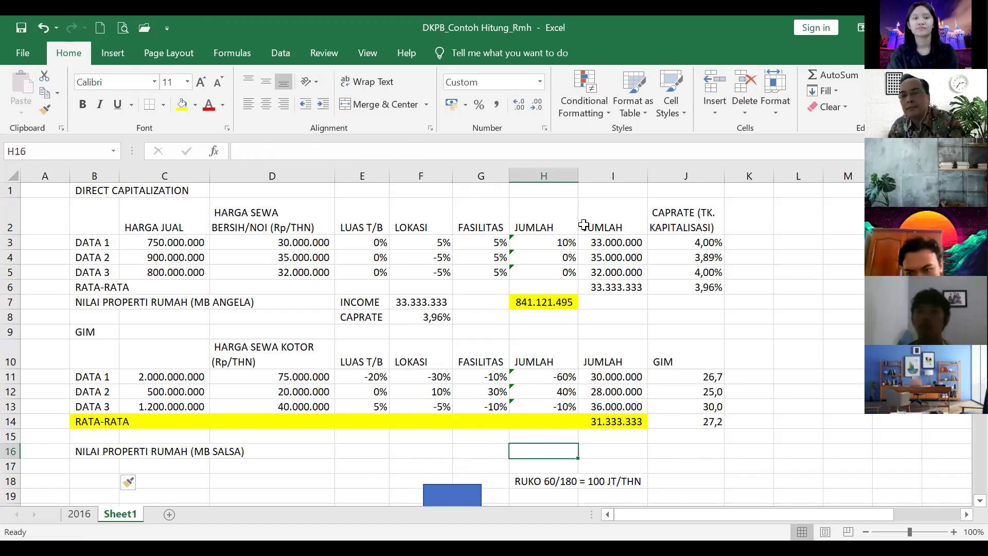
{"action": "type", "text": "="}
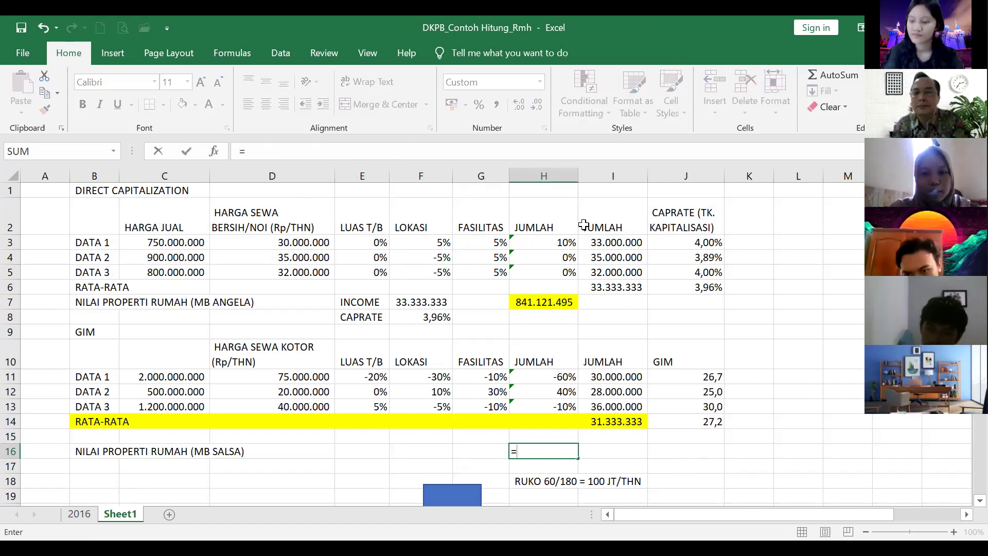
{"action": "left_click", "coordinate": [600, 425]}
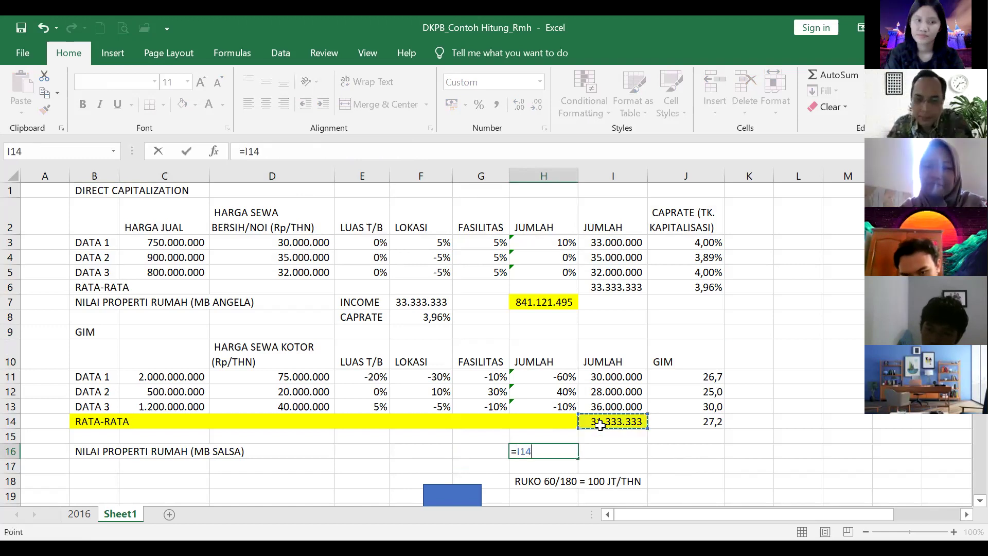
{"action": "type", "text": "*"}
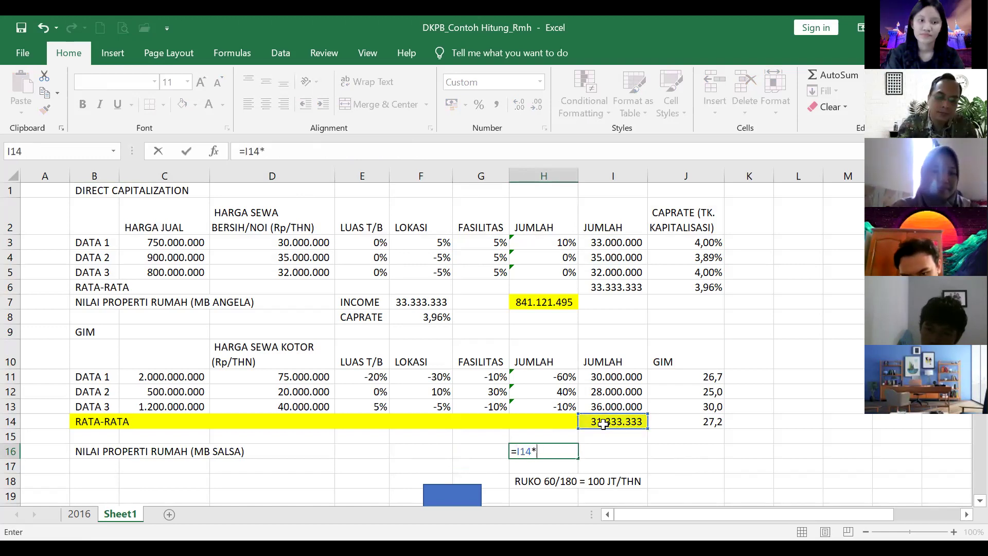
{"action": "left_click", "coordinate": [665, 419]}
{"action": "key", "text": "Return"}
{"action": "key", "text": "Up"}
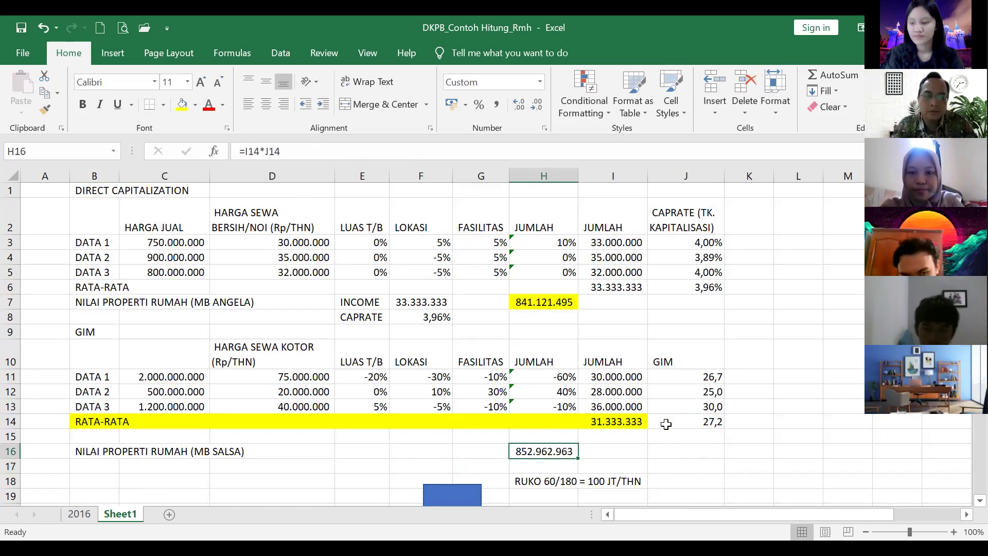
{"action": "left_click", "coordinate": [181, 106]}
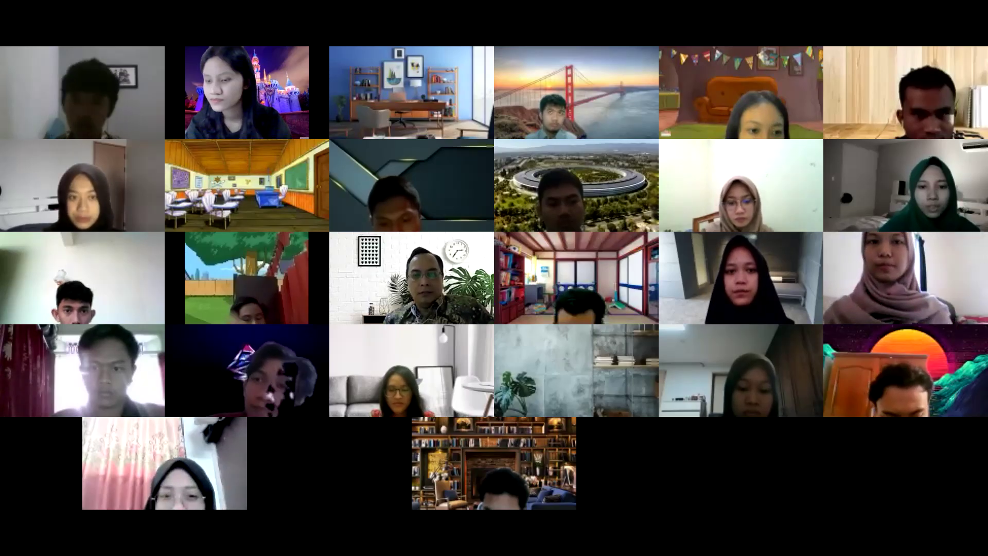
Step: Switch to the PPR_Pendekatan Pendapatan presentation in PowerPoint and browse the slides around and after slide 18
{"action": "key", "text": "alt+Tab"}
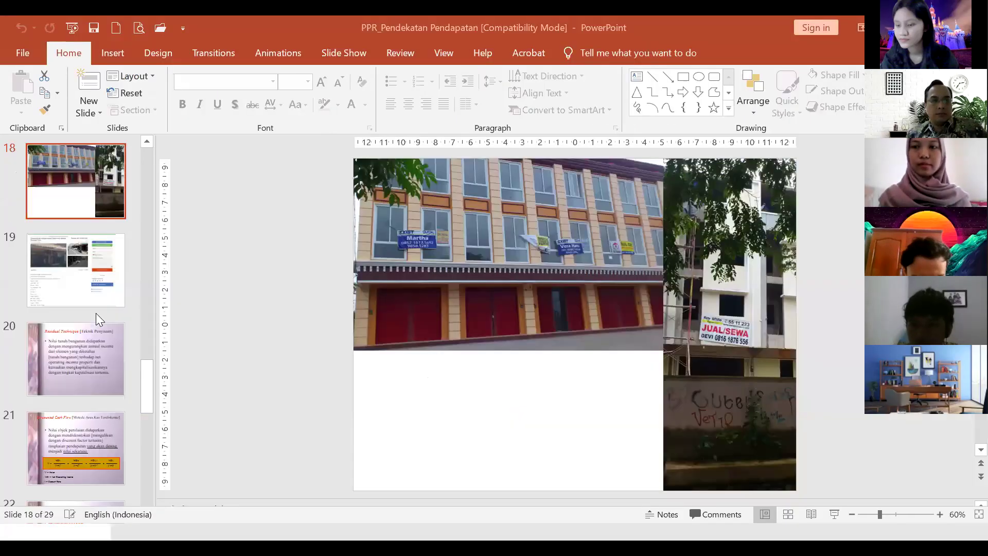
{"action": "scroll", "coordinate": [97, 319], "scroll_direction": "down", "scroll_amount": 5}
{"action": "scroll", "coordinate": [96, 314], "scroll_direction": "down", "scroll_amount": 3}
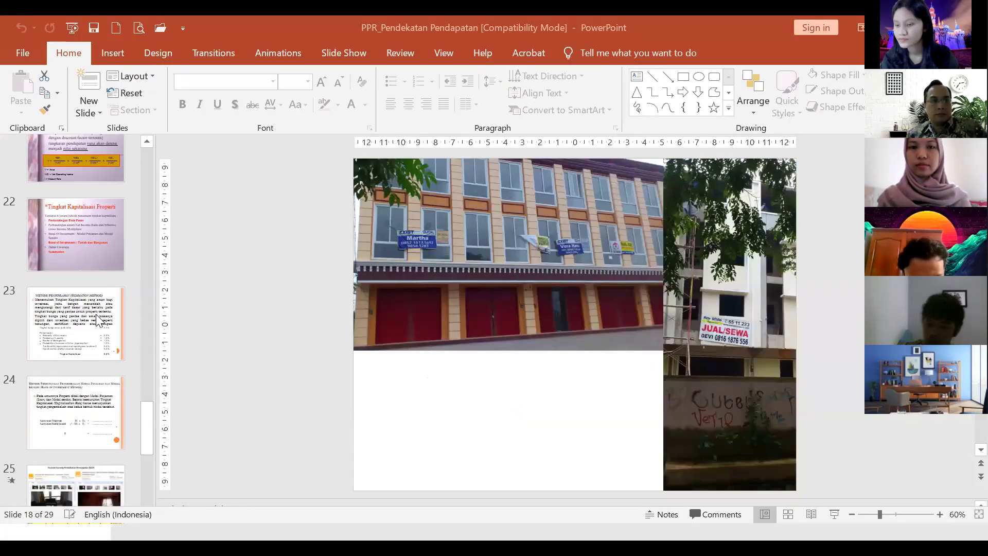
{"action": "scroll", "coordinate": [96, 314], "scroll_direction": "up", "scroll_amount": 6}
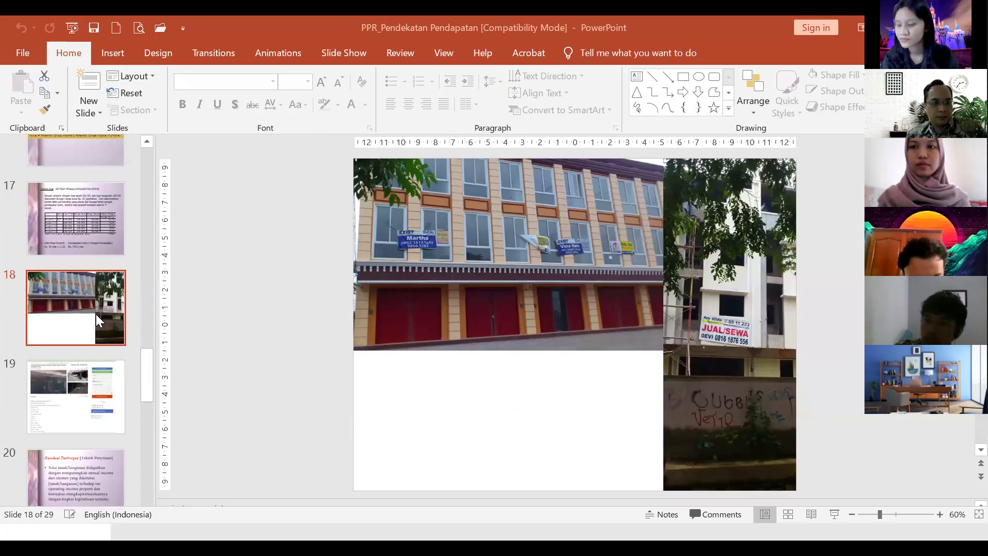
{"action": "scroll", "coordinate": [96, 314], "scroll_direction": "up", "scroll_amount": 6}
{"action": "scroll", "coordinate": [95, 314], "scroll_direction": "down", "scroll_amount": 4}
{"action": "scroll", "coordinate": [96, 314], "scroll_direction": "down", "scroll_amount": 5}
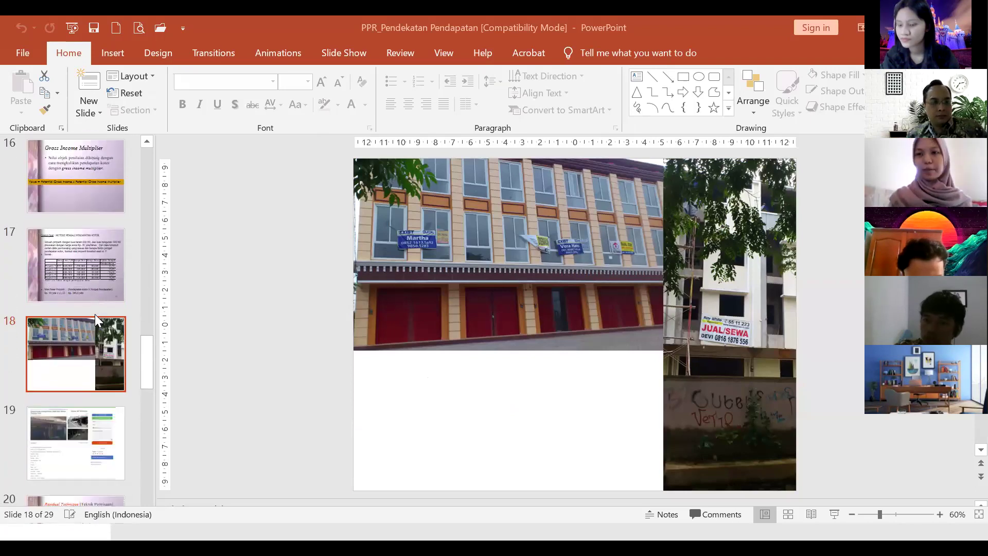
{"action": "scroll", "coordinate": [96, 315], "scroll_direction": "down", "scroll_amount": 5}
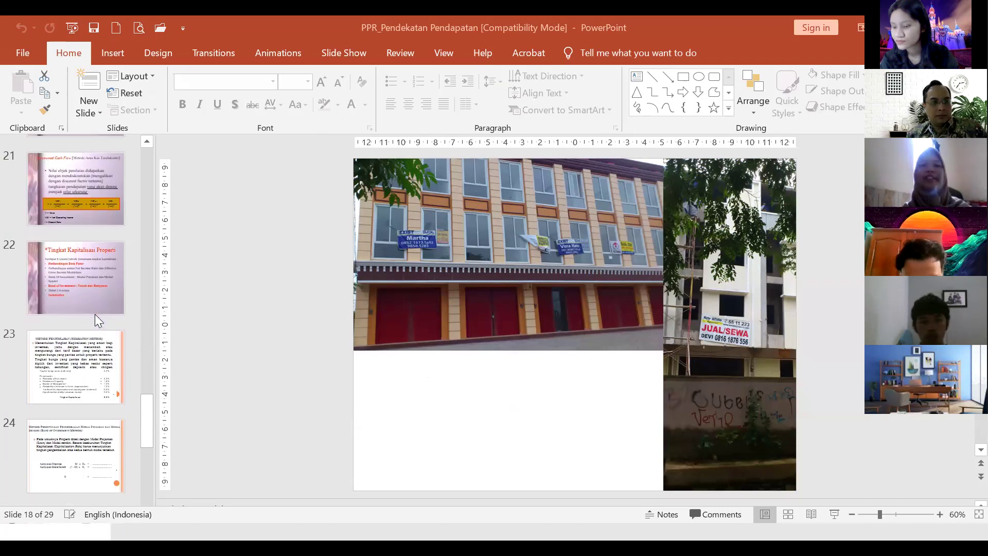
{"action": "scroll", "coordinate": [98, 317], "scroll_direction": "up", "scroll_amount": 1}
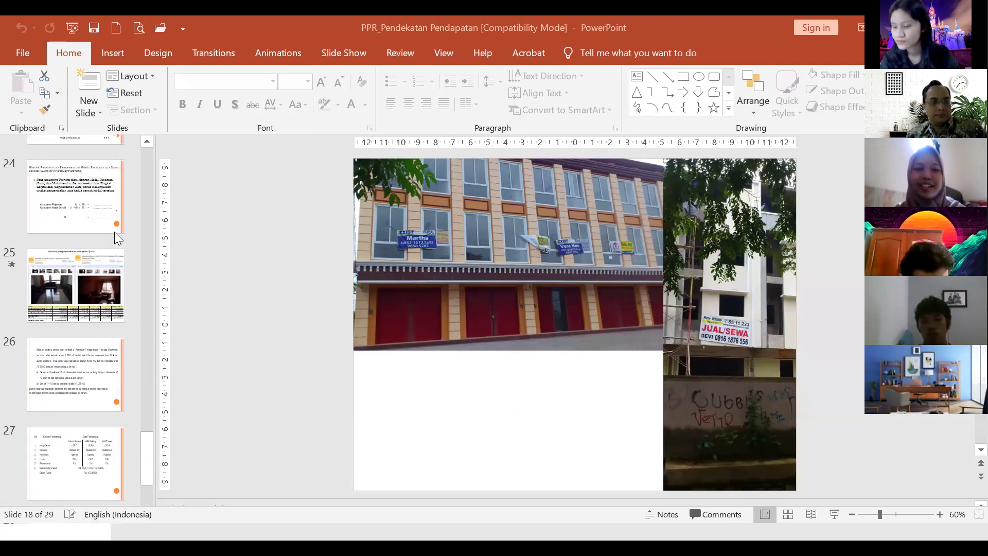
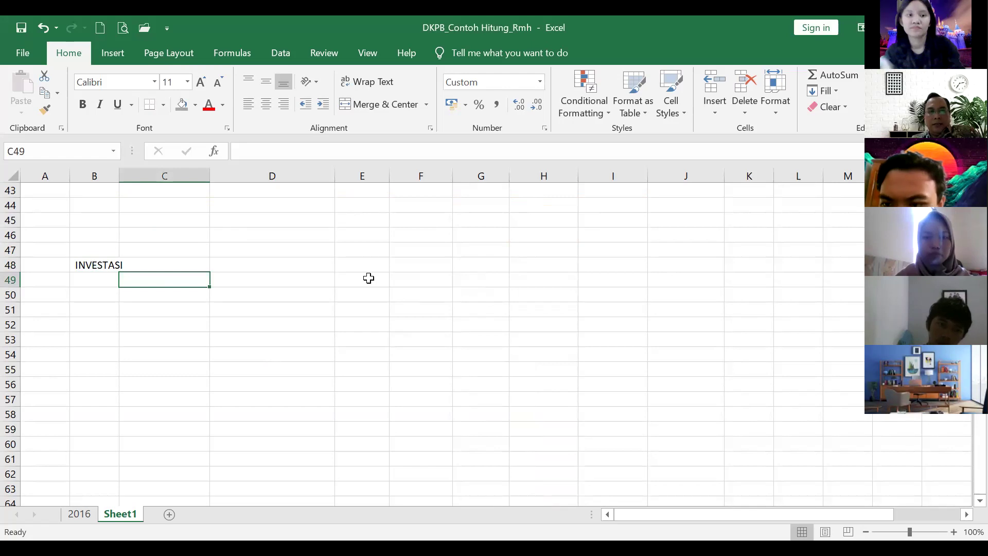
Step: List TABUNGAN in C49 and DEPOSITO in C50 under the INVESTASI heading
{"action": "type", "text": "TABUNGAN"}
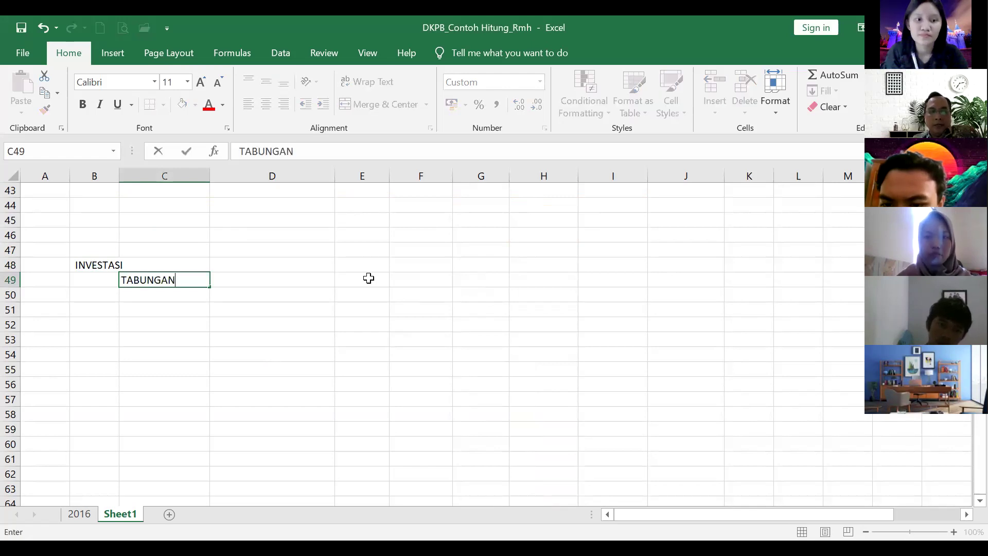
{"action": "key", "text": "Return"}
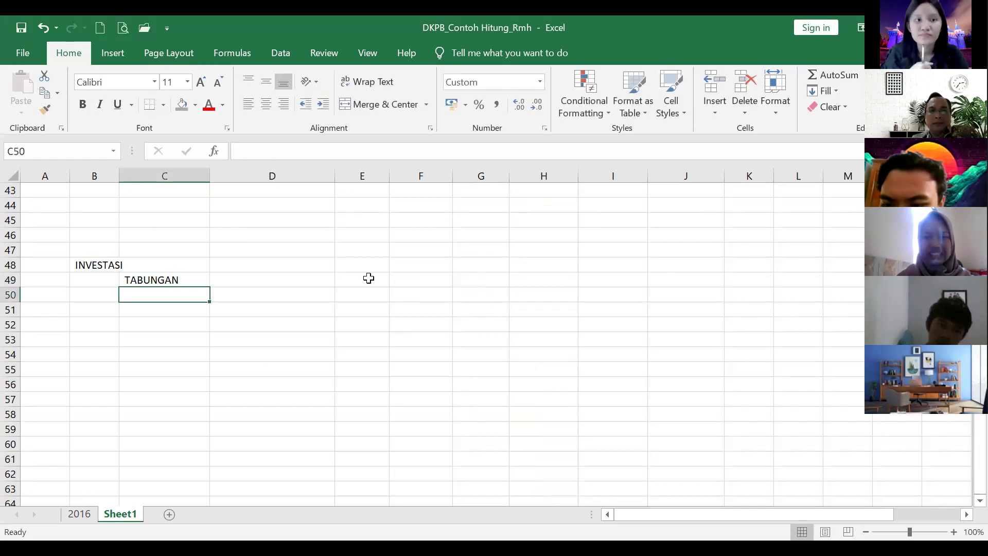
{"action": "type", "text": "DEPOSITO"}
{"action": "key", "text": "ctrl+Return"}
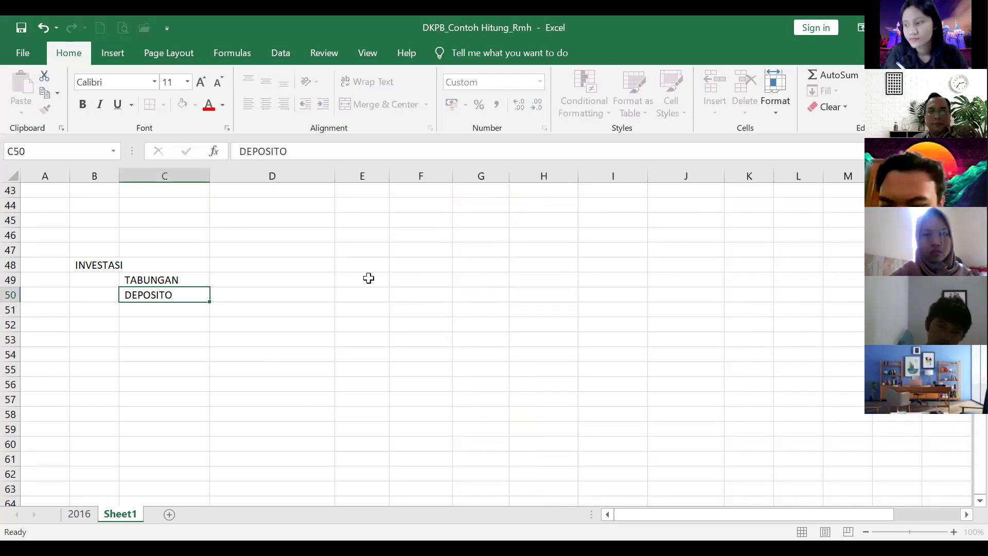
Step: Add SAHAM in C53 and PROPERTI in C54 to the INVESTASI list, leaving rows 51 and 52 empty
{"action": "key", "text": "Return"}
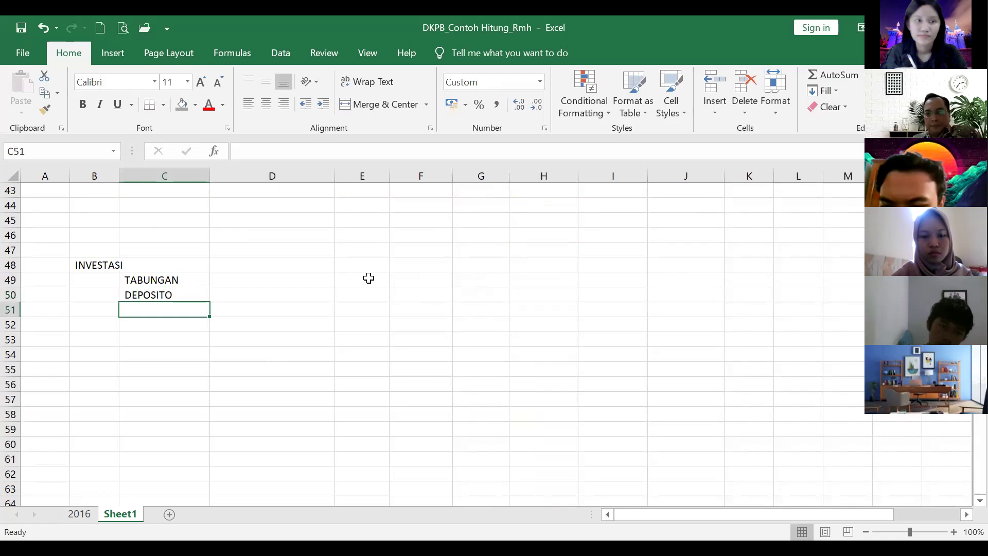
{"action": "key", "text": "Down"}
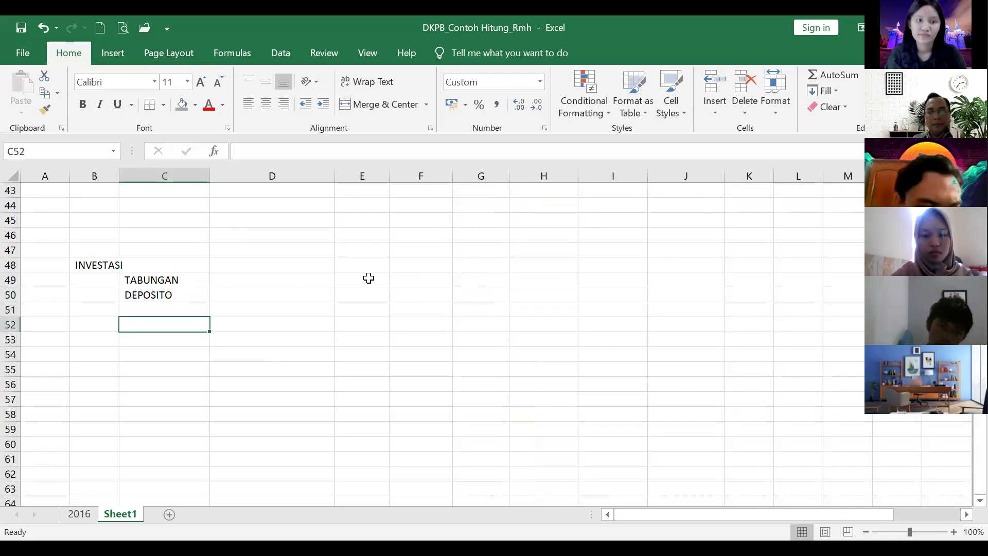
{"action": "key", "text": "Down"}
{"action": "type", "text": "SAHAM"}
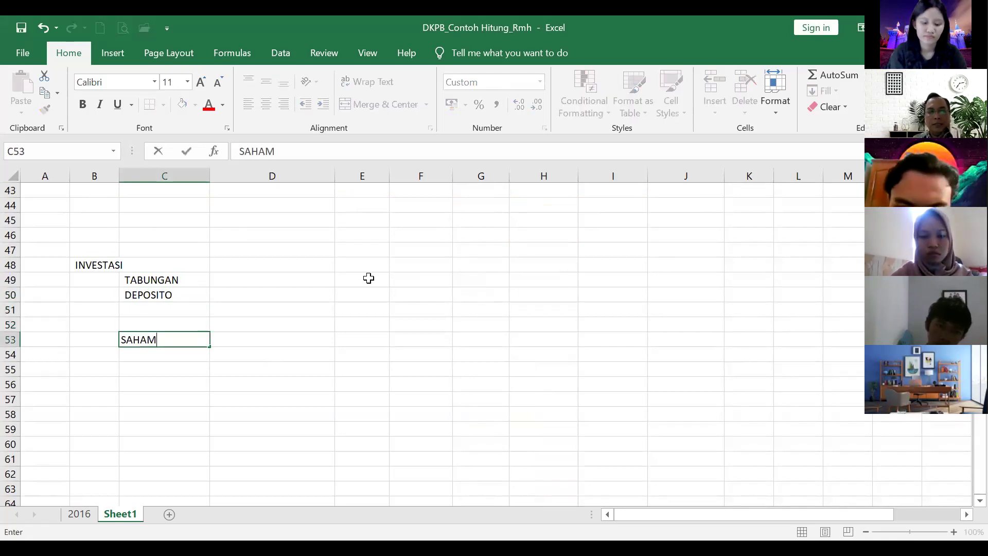
{"action": "key", "text": "Return"}
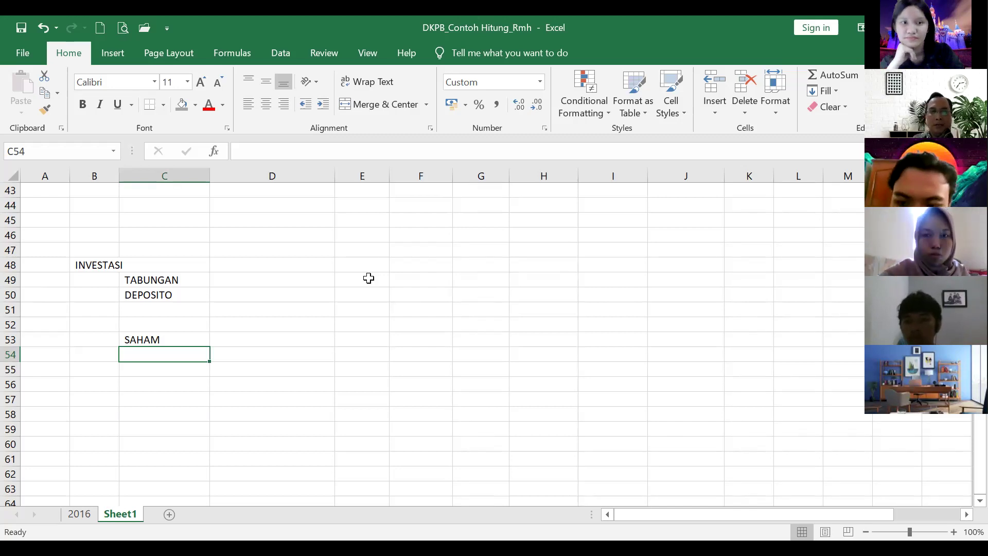
{"action": "type", "text": "PROPERTI"}
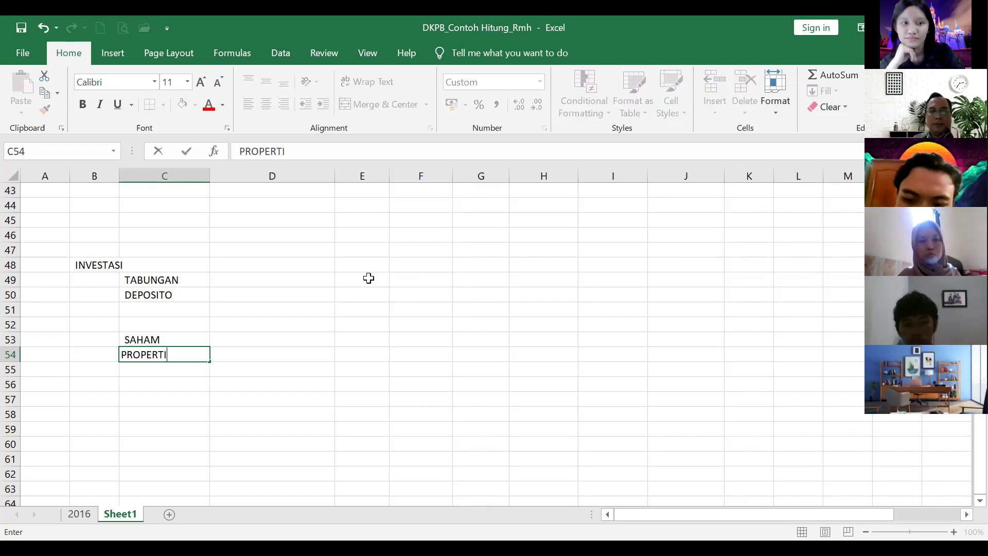
{"action": "key", "text": "Tab"}
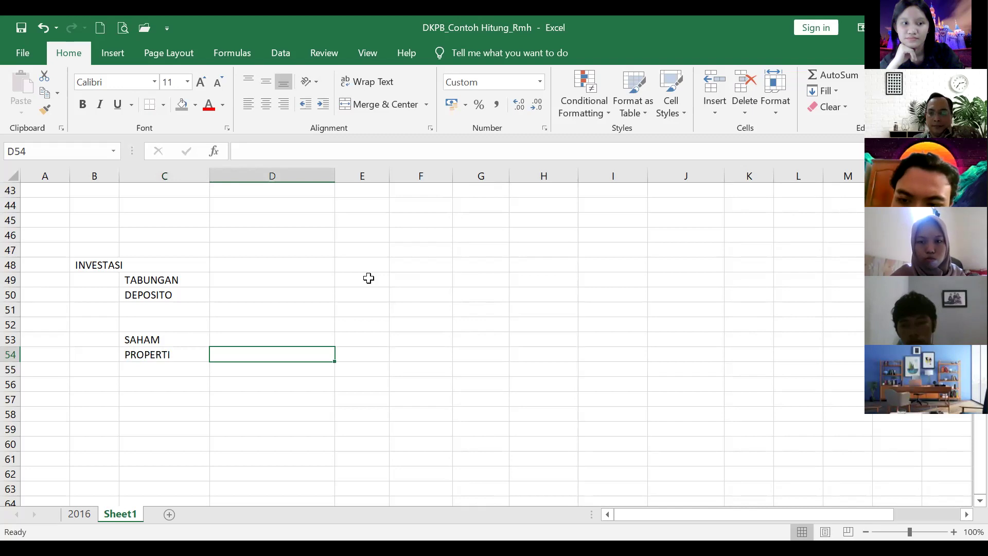
Step: Format the return cells D49:D54 beside the investment names as percentages
{"action": "left_click", "coordinate": [279, 278]}
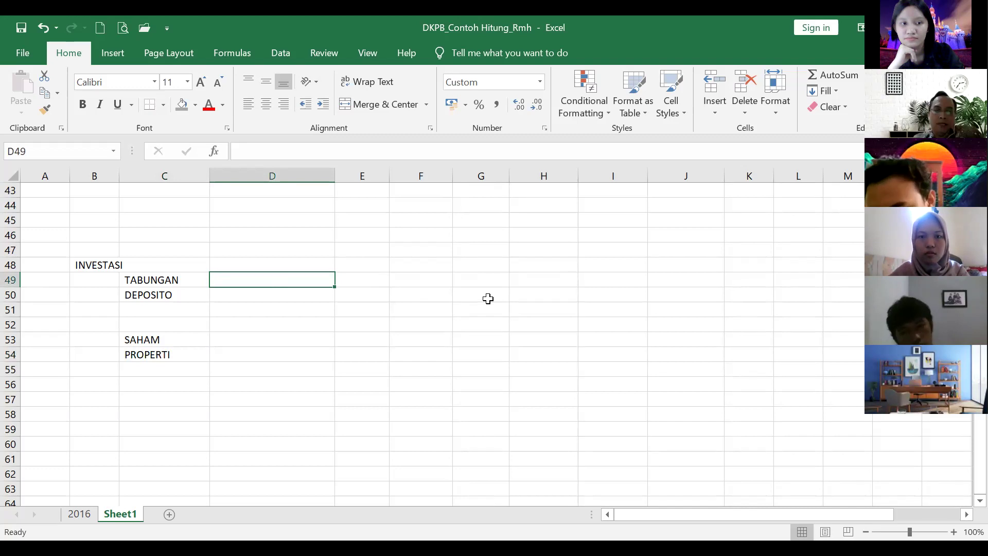
{"action": "key", "text": "shift+Down"}
{"action": "key", "text": "shift+Down"}
{"action": "key", "text": "shift+Down"}
{"action": "key", "text": "shift+Down"}
{"action": "key", "text": "shift+Down"}
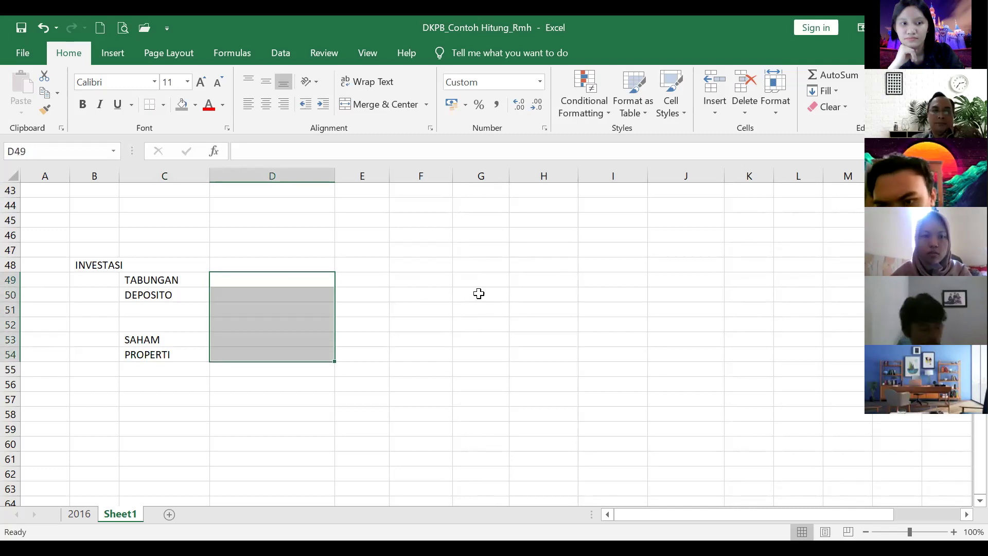
{"action": "left_click", "coordinate": [479, 105]}
Step: Enter returns of 2% for TABUNGAN in D49 and 5% for DEPOSITO in D50
{"action": "left_click", "coordinate": [259, 279]}
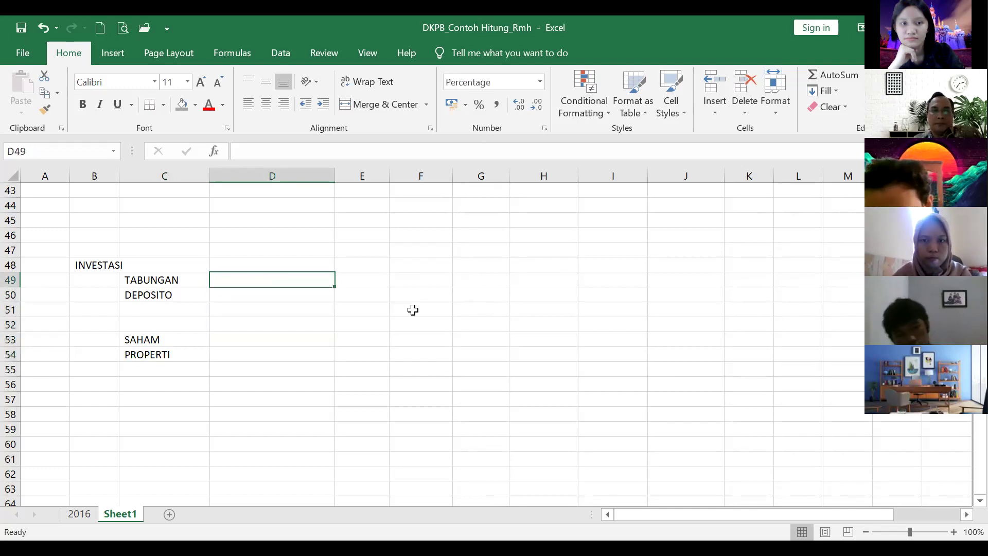
{"action": "type", "text": "2"}
{"action": "key", "text": "Return"}
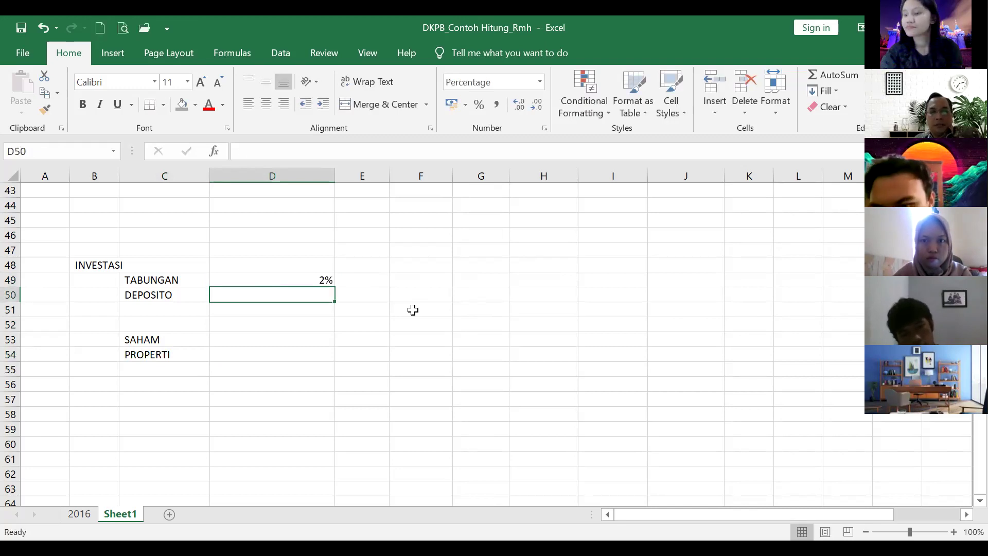
{"action": "type", "text": "5"}
{"action": "key", "text": "Return"}
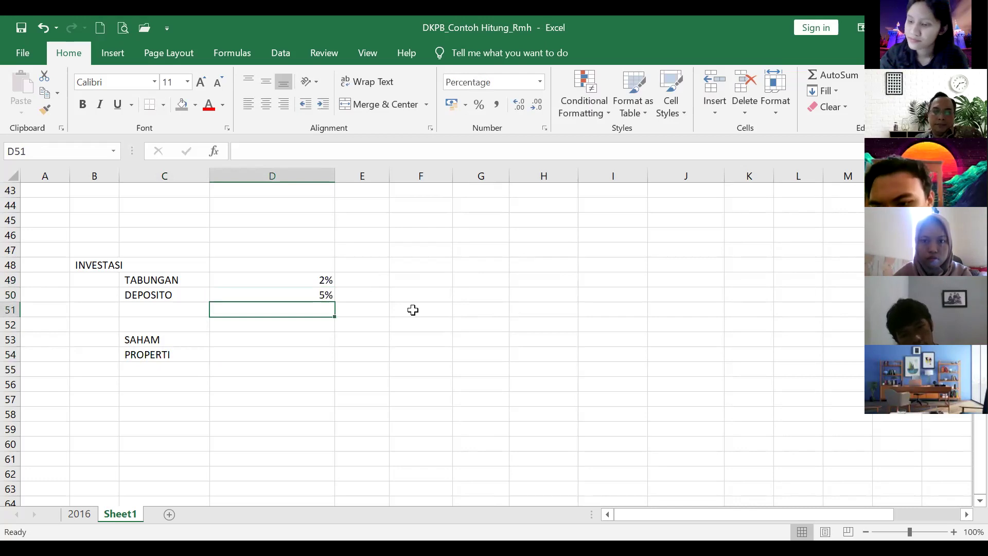
Step: Enter returns of 30% for SAHAM in D53 and 20% for PROPERTI in D54
{"action": "key", "text": "Down"}
{"action": "key", "text": "Down"}
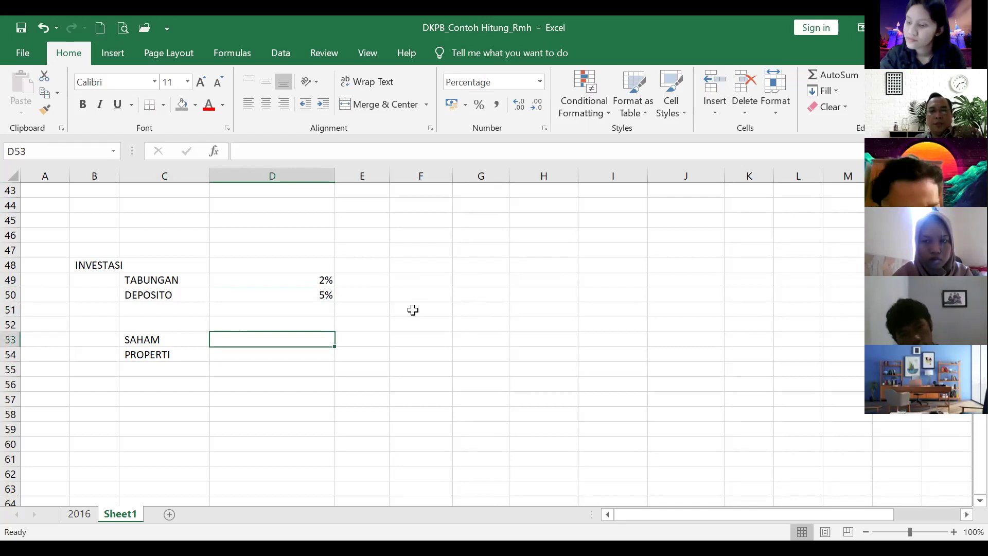
{"action": "type", "text": "30"}
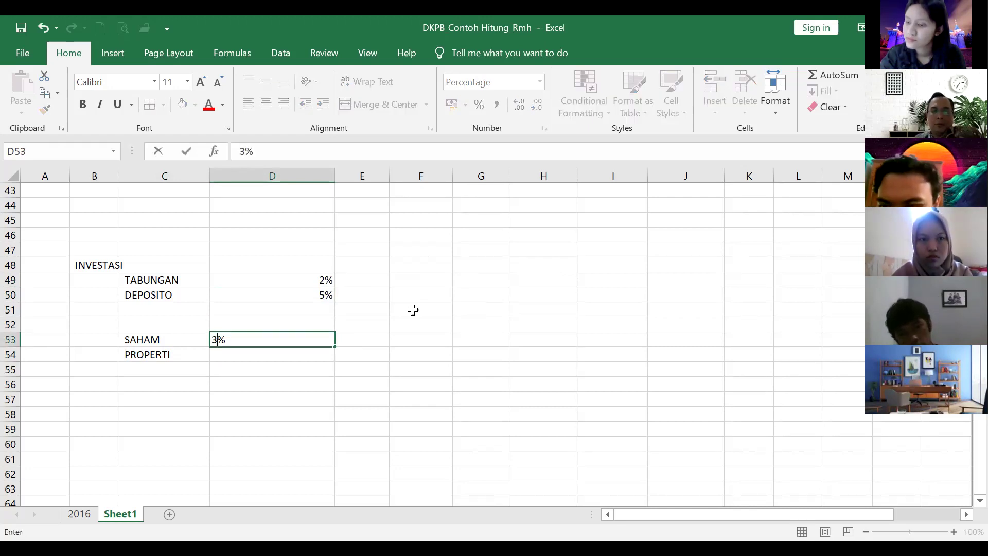
{"action": "key", "text": "Return"}
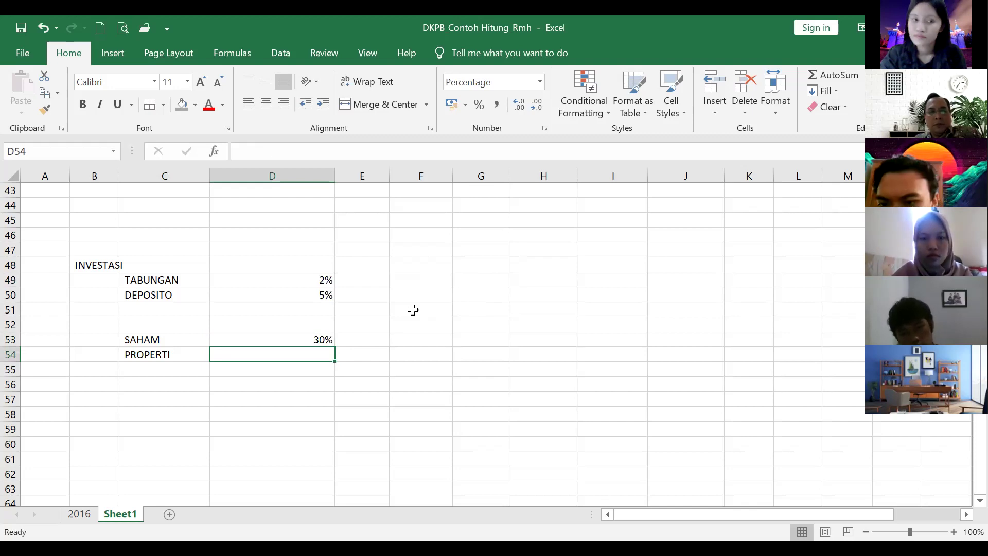
{"action": "type", "text": "20"}
{"action": "key", "text": "Return"}
Step: Label the SAHAM row as BERISIKO in E53
{"action": "key", "text": "Up"}
{"action": "key", "text": "Up"}
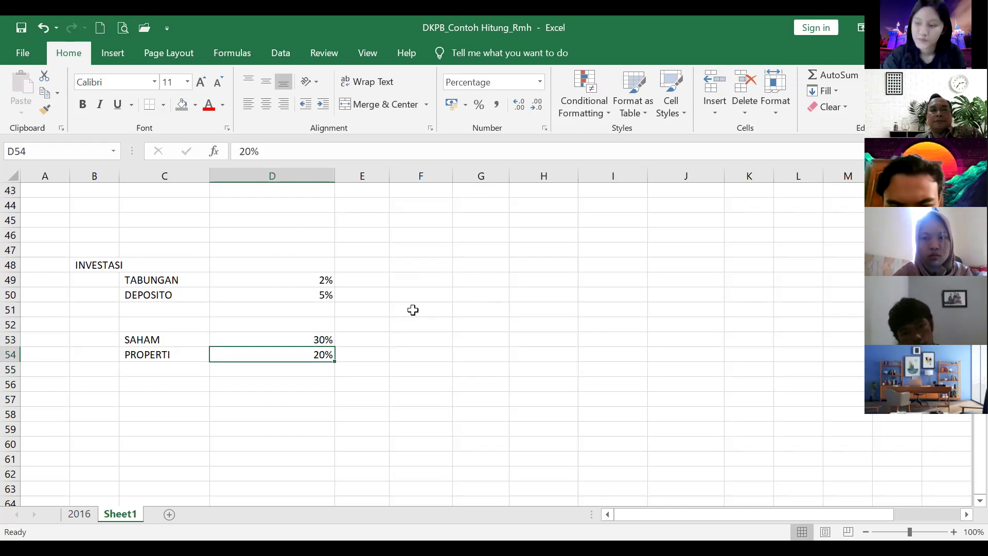
{"action": "key", "text": "Right"}
{"action": "type", "text": "BERISO"}
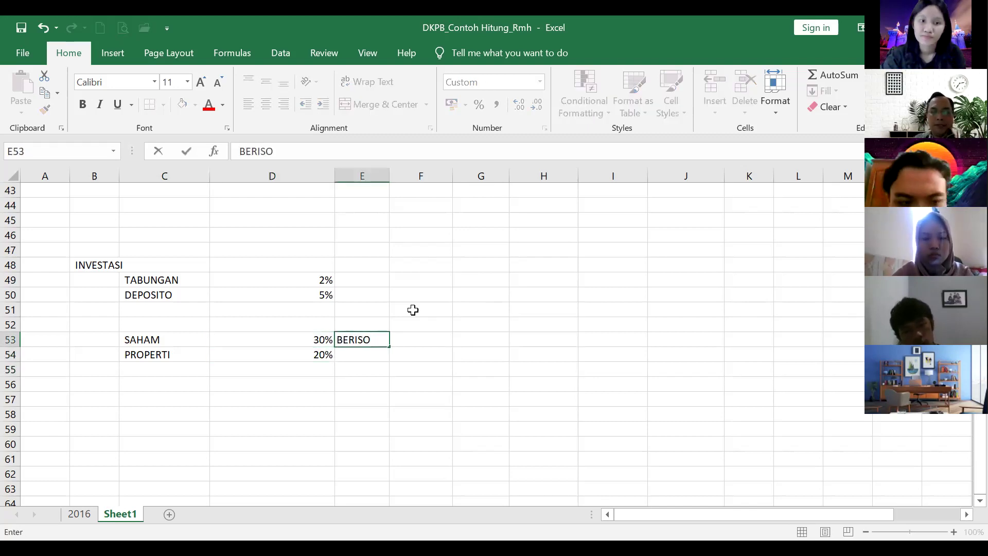
{"action": "key", "text": "BackSpace"}
{"action": "type", "text": "IKO"}
{"action": "key", "text": "BackSpace"}
{"action": "type", "text": "KO"}
{"action": "key", "text": "Return"}
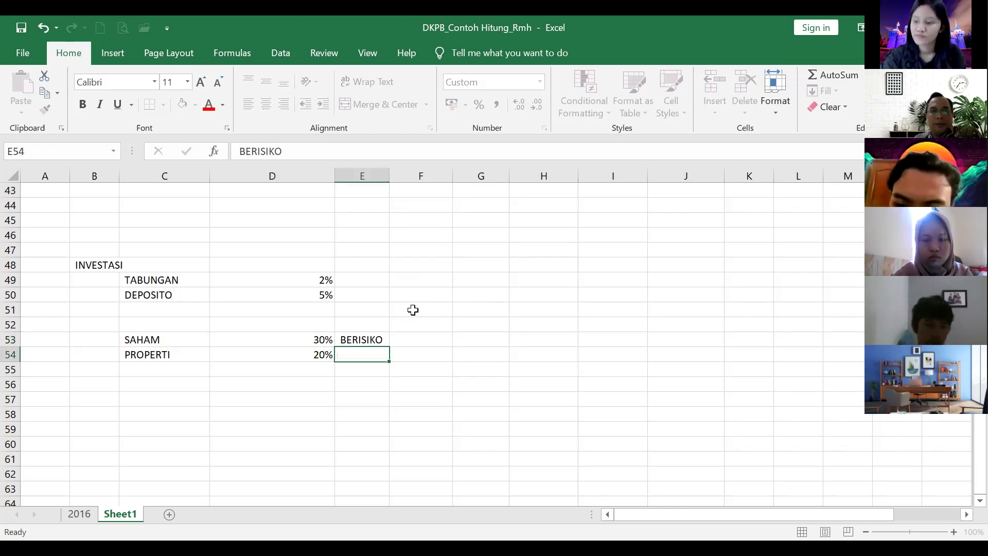
Step: Copy the BERISIKO label from E53 to E54 for the PROPERTI row
{"action": "key", "text": "Up"}
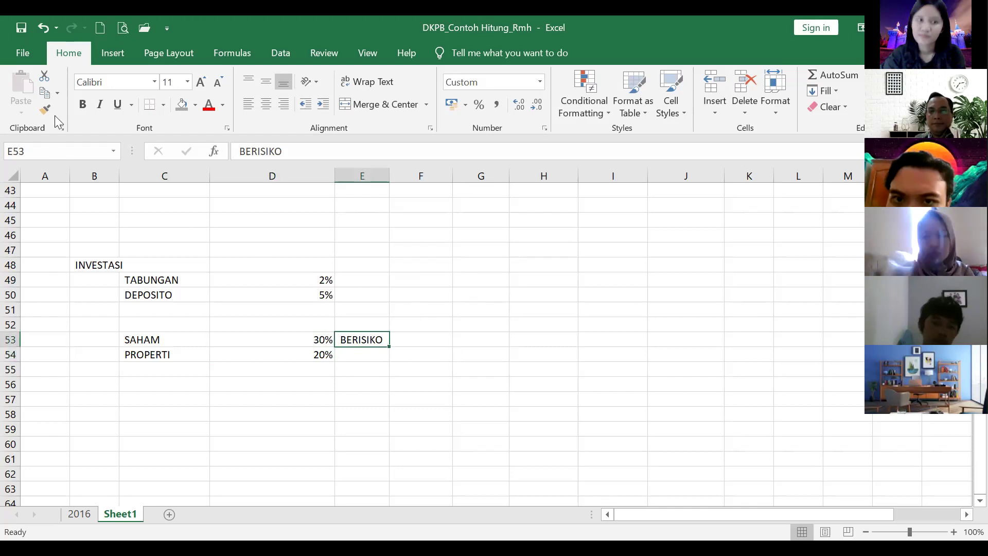
{"action": "left_click", "coordinate": [45, 94]}
{"action": "key", "text": "Down"}
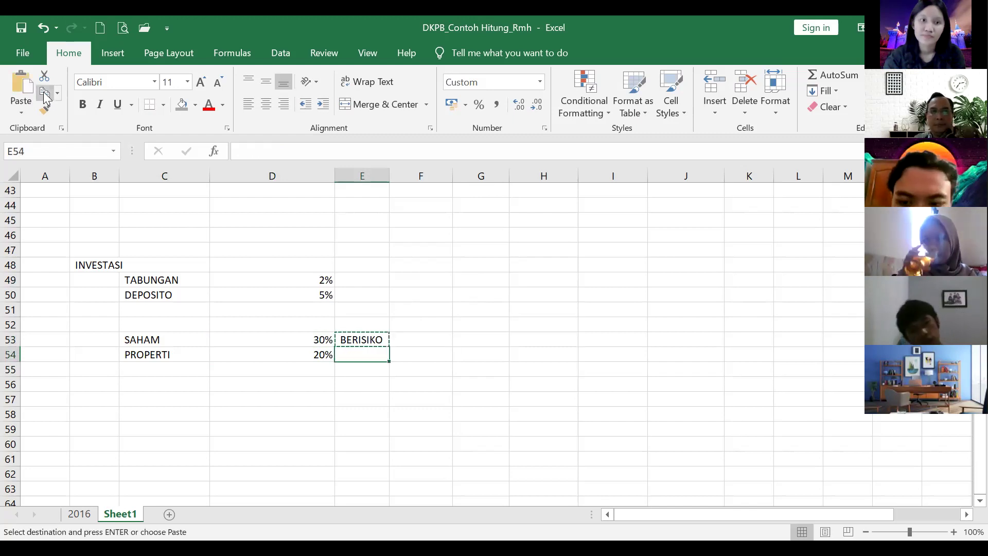
{"action": "key", "text": "Return"}
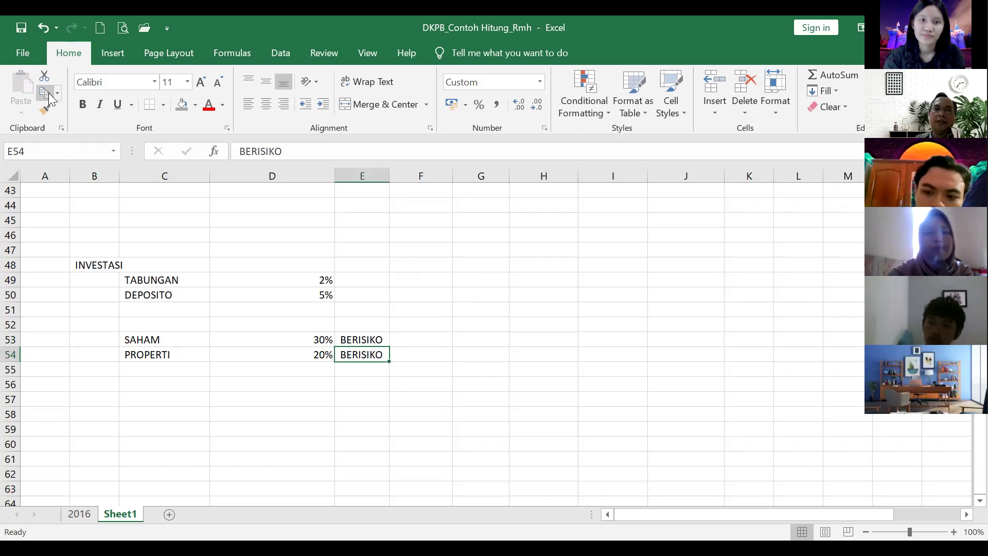
{"action": "left_click_drag", "start_coordinate": [170, 340], "coordinate": [289, 333]}
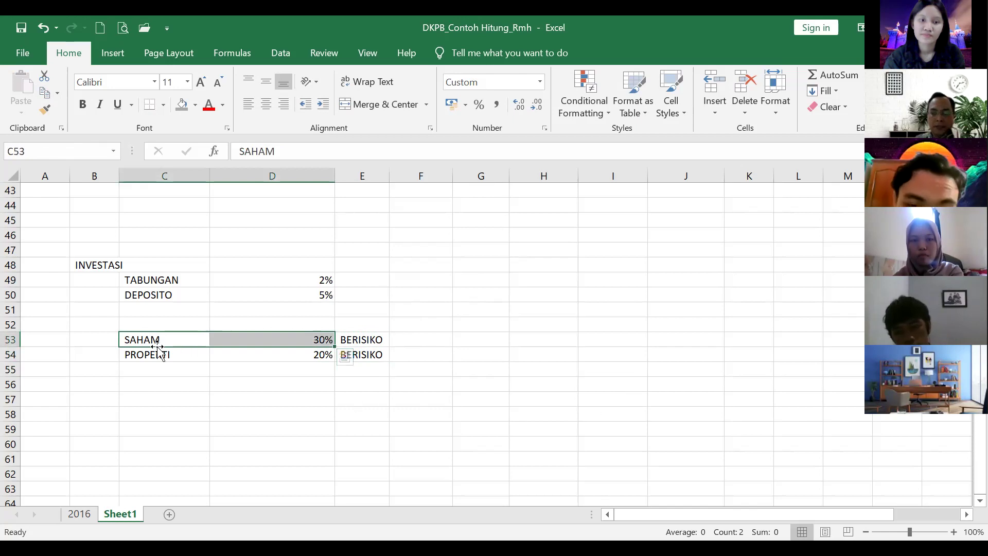
{"action": "left_click_drag", "start_coordinate": [128, 339], "coordinate": [319, 339]}
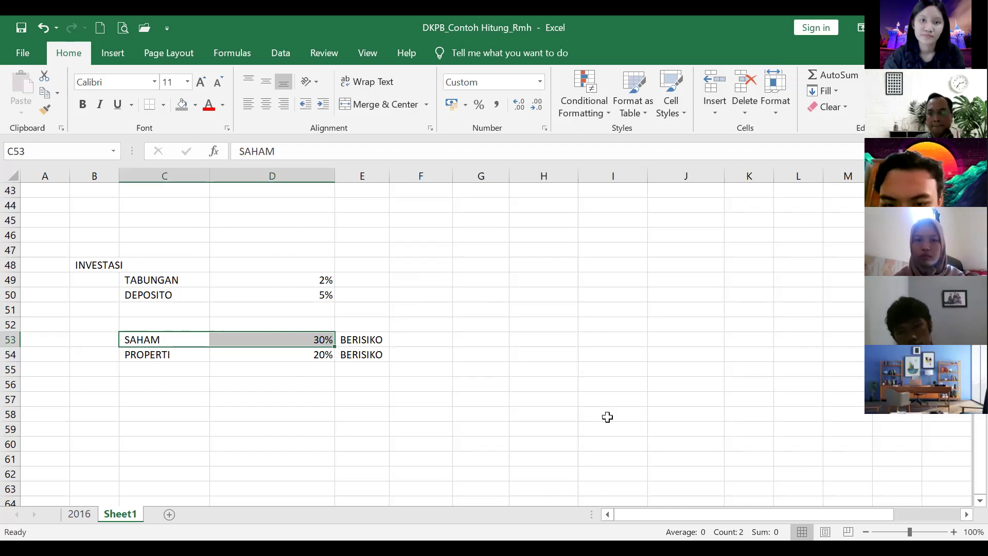
{"action": "left_click", "coordinate": [129, 282]}
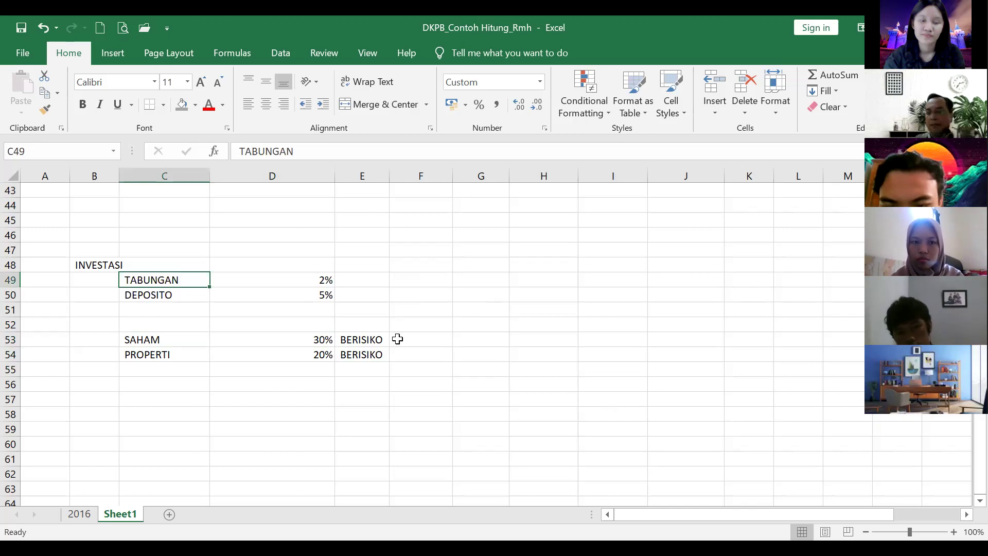
Step: Enter LPS as the note for TABUNGAN in E49 and for DEPOSITO in E50
{"action": "left_click", "coordinate": [366, 279]}
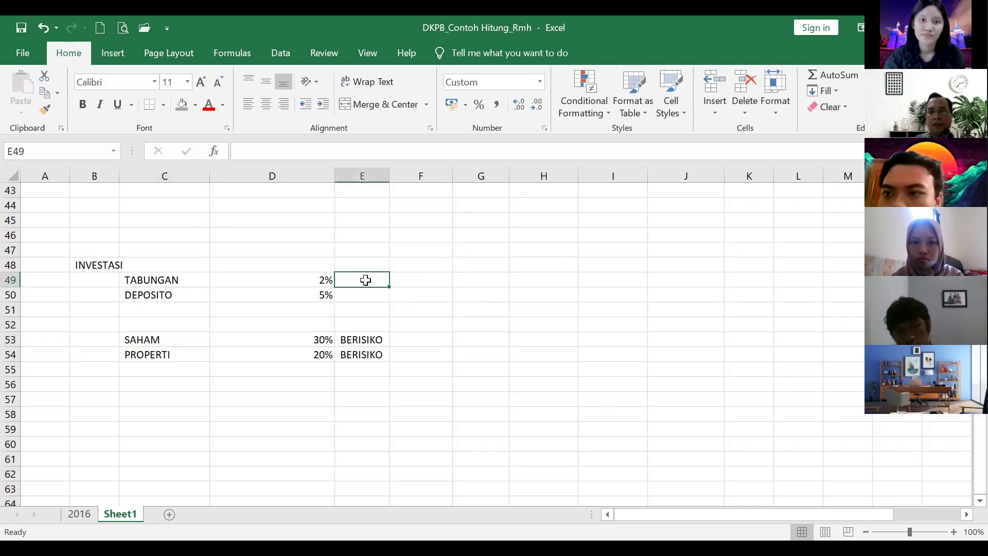
{"action": "type", "text": "LPS"}
{"action": "key", "text": "Return"}
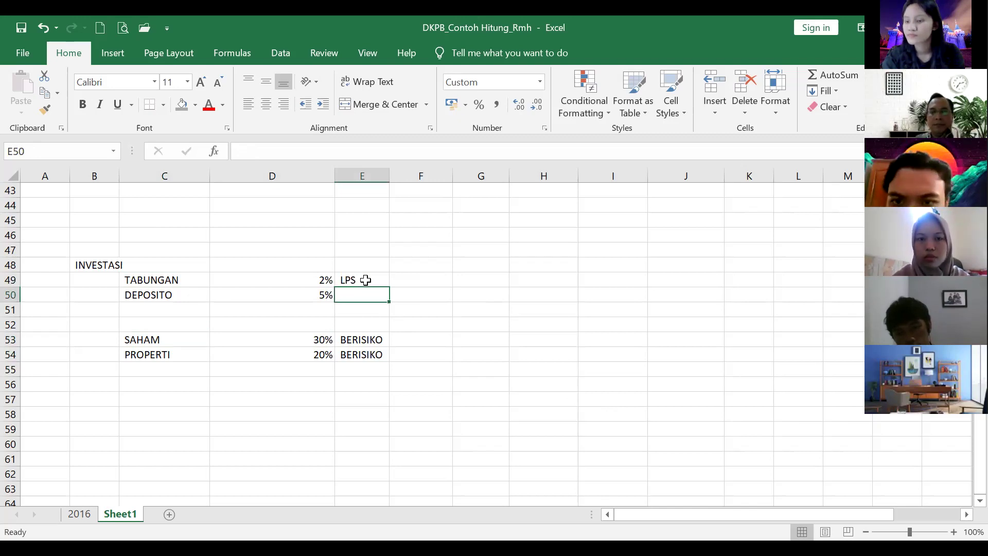
{"action": "type", "text": "LPS"}
{"action": "key", "text": "Return"}
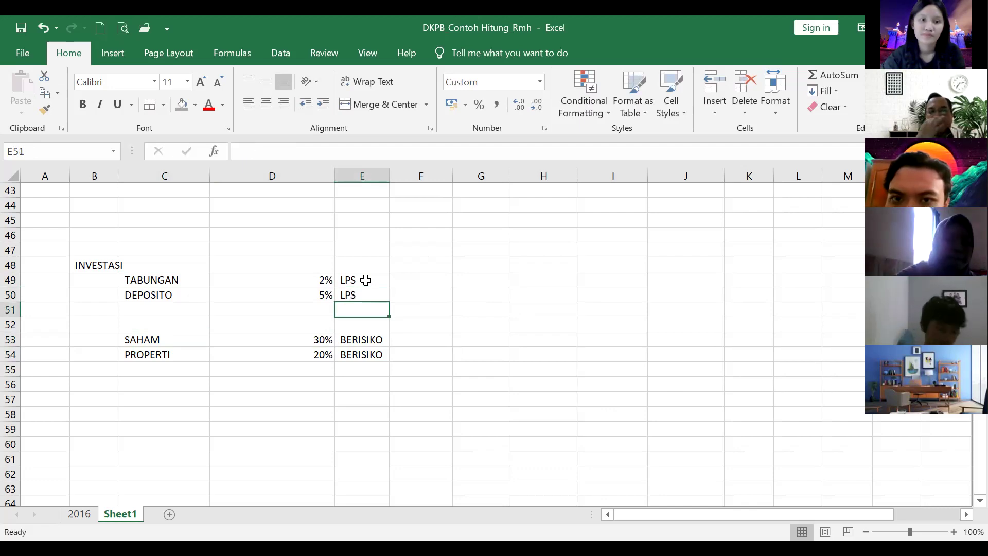
Step: Fill the gap in the investment list with OBLIGASI NEGARA in C51 and SUN/ORI/SUKUK in C52
{"action": "left_click", "coordinate": [150, 310]}
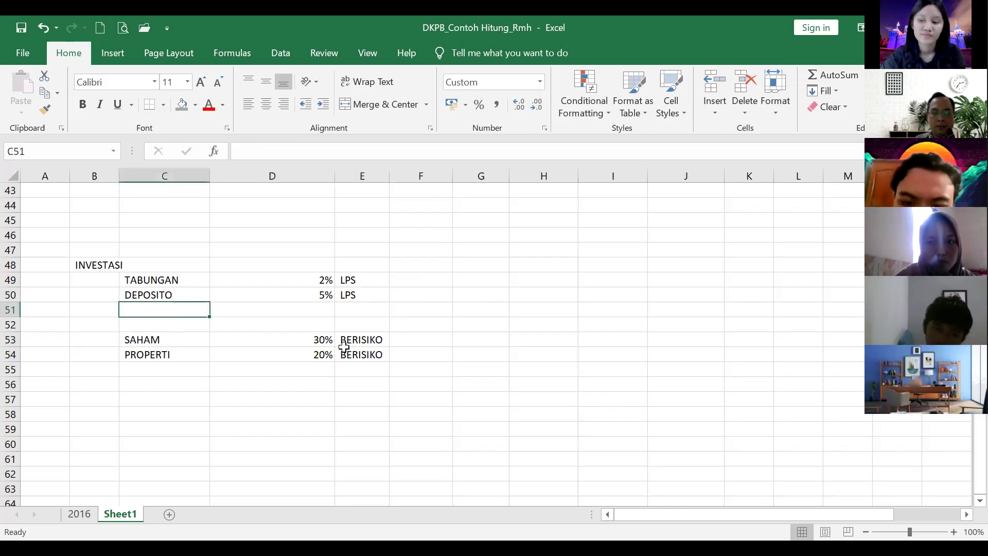
{"action": "type", "text": "O"}
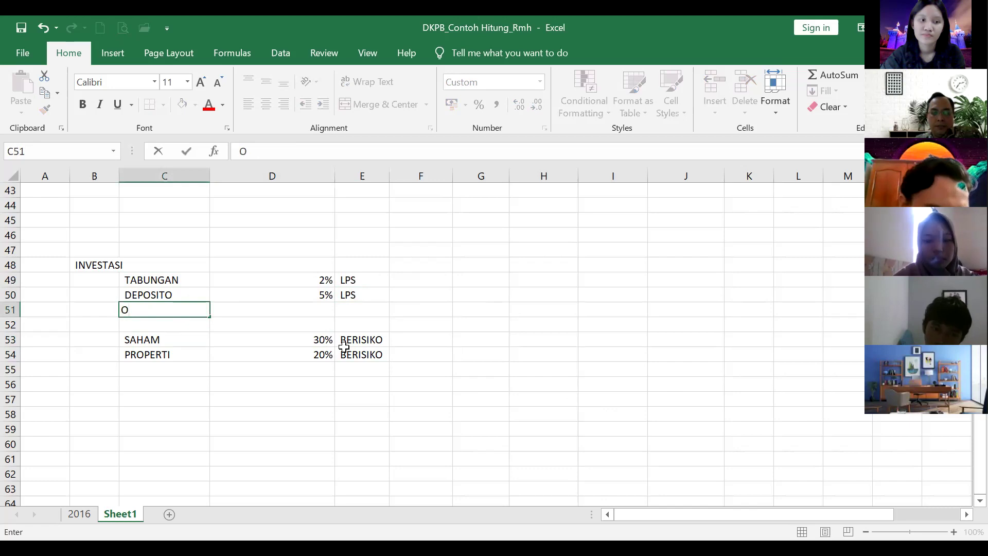
{"action": "type", "text": "BLIGASI NEGARA"}
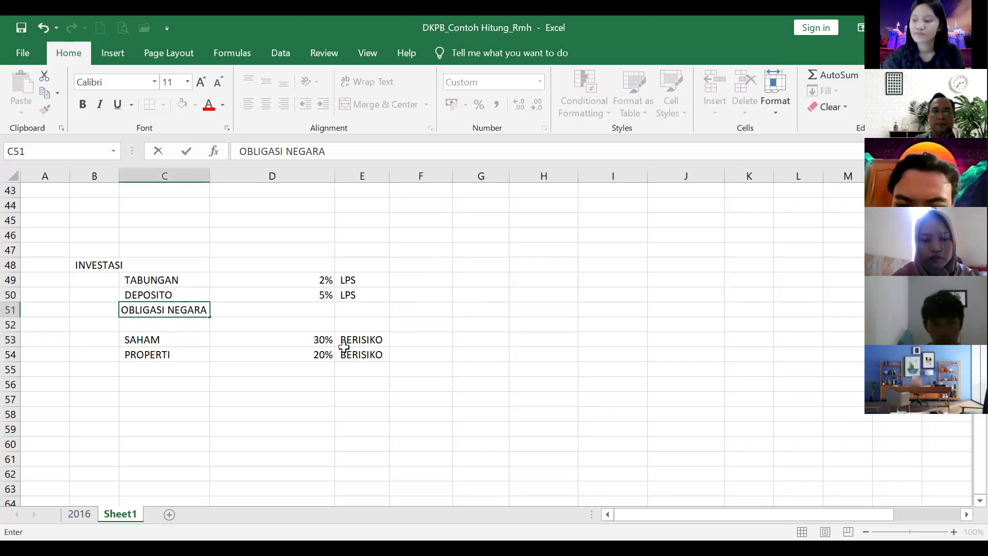
{"action": "key", "text": "Return"}
{"action": "type", "text": "SUN"}
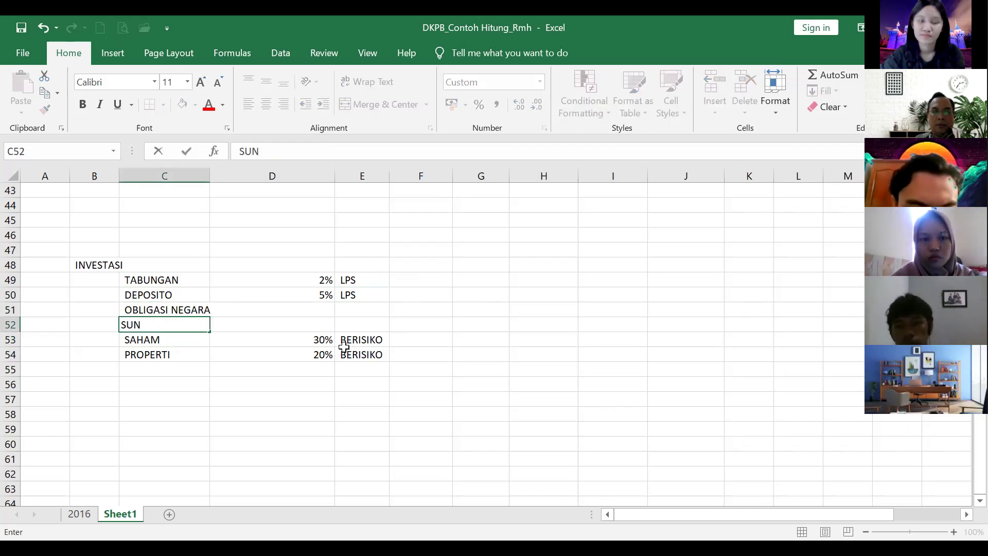
{"action": "type", "text": "/ORI"}
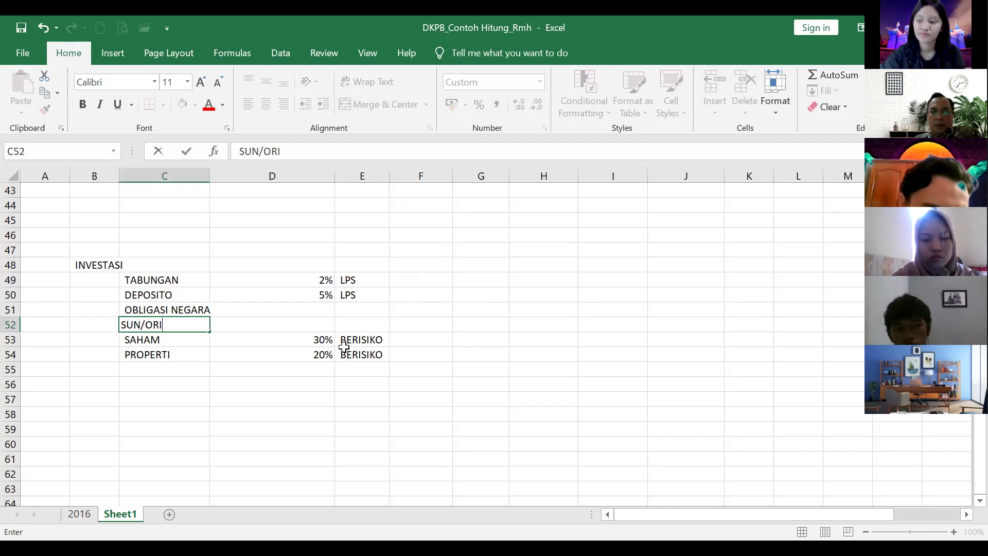
{"action": "type", "text": "/SUKUK"}
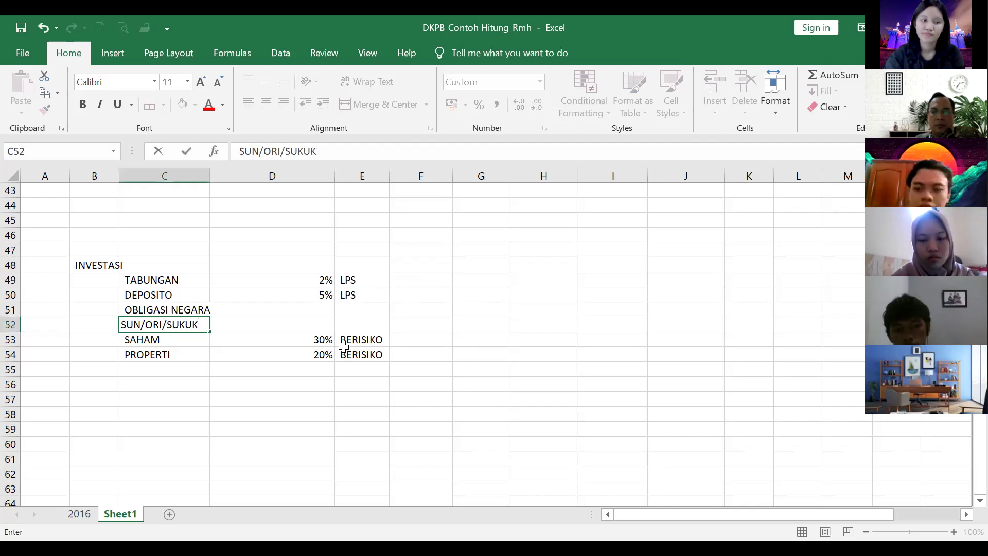
{"action": "key", "text": "Return"}
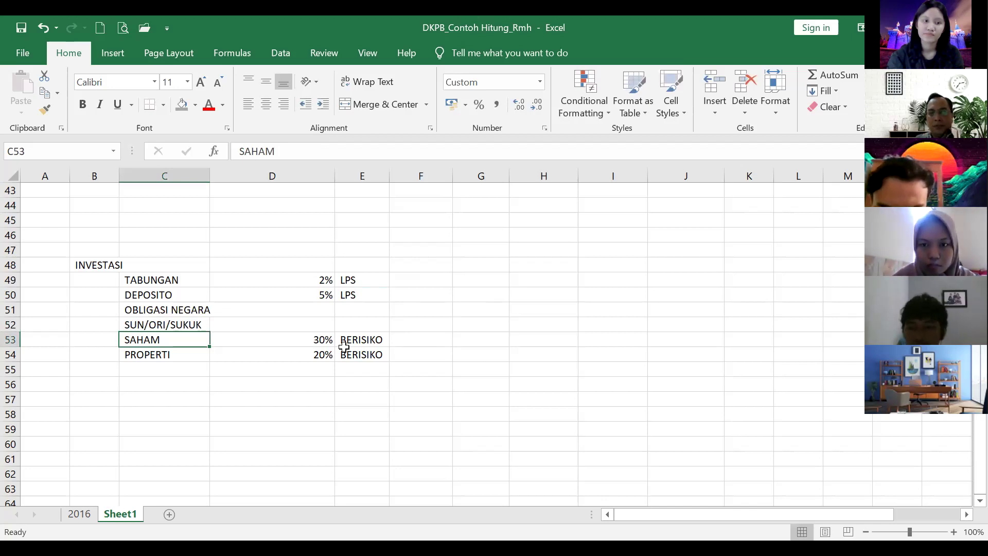
Step: Enter a 7% return for SUN/ORI/SUKUK in D52
{"action": "key", "text": "Up"}
{"action": "key", "text": "Right"}
{"action": "type", "text": "75"}
{"action": "key", "text": "BackSpace"}
{"action": "key", "text": "Return"}
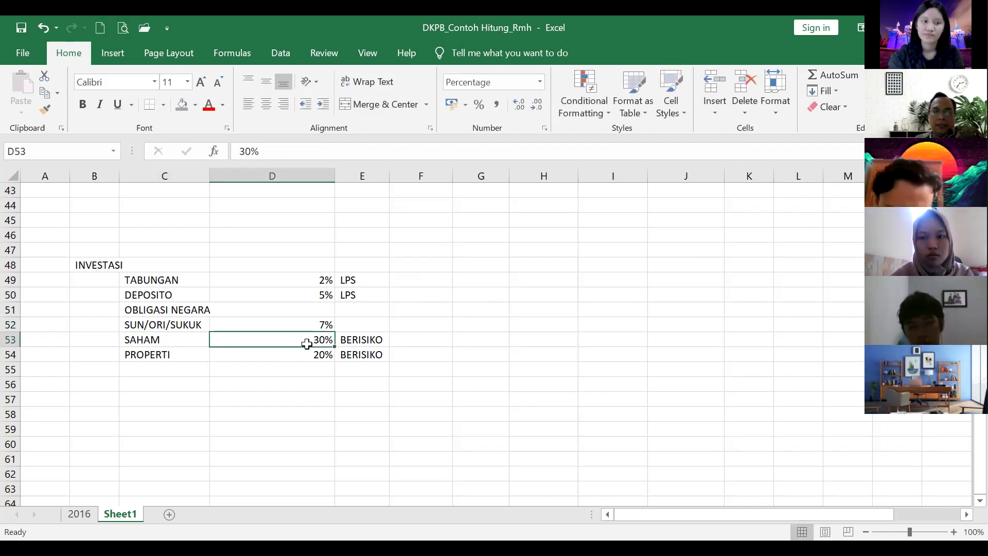
Step: Enter BEBAS RISIKO as the note for SUN/ORI/SUKUK in E52 and fit column E's width to its contents
{"action": "left_click", "coordinate": [350, 322]}
{"action": "type", "text": "BEB"}
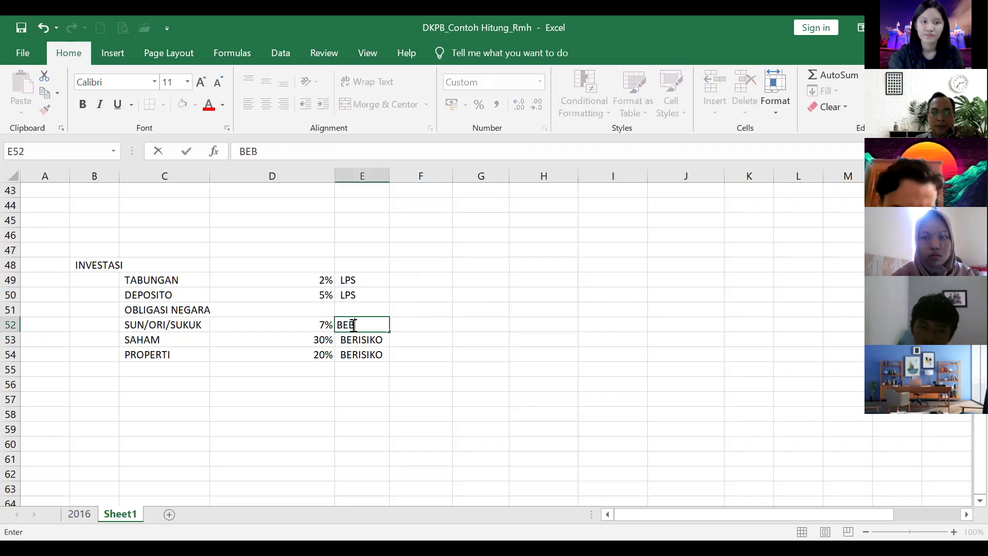
{"action": "type", "text": "AS RISIKO"}
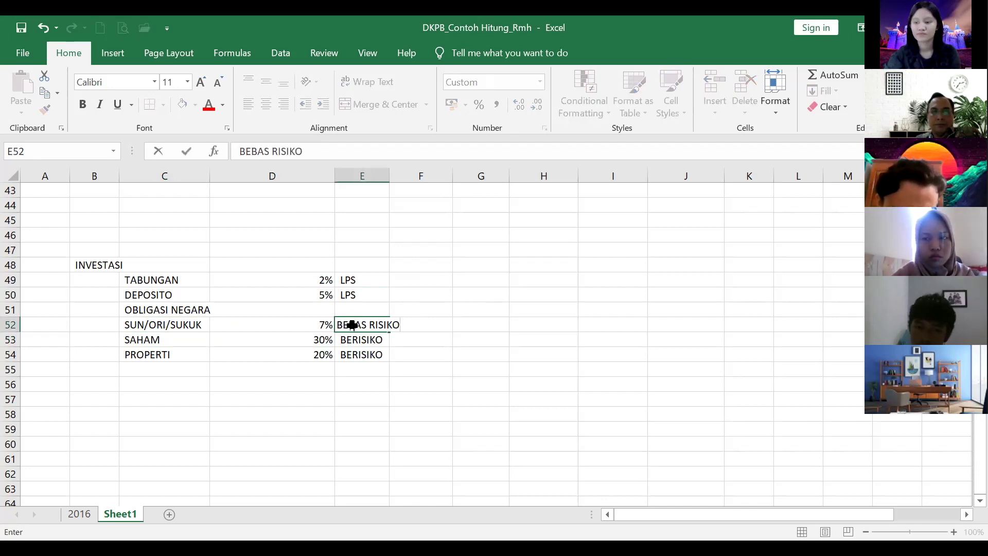
{"action": "key", "text": "Return"}
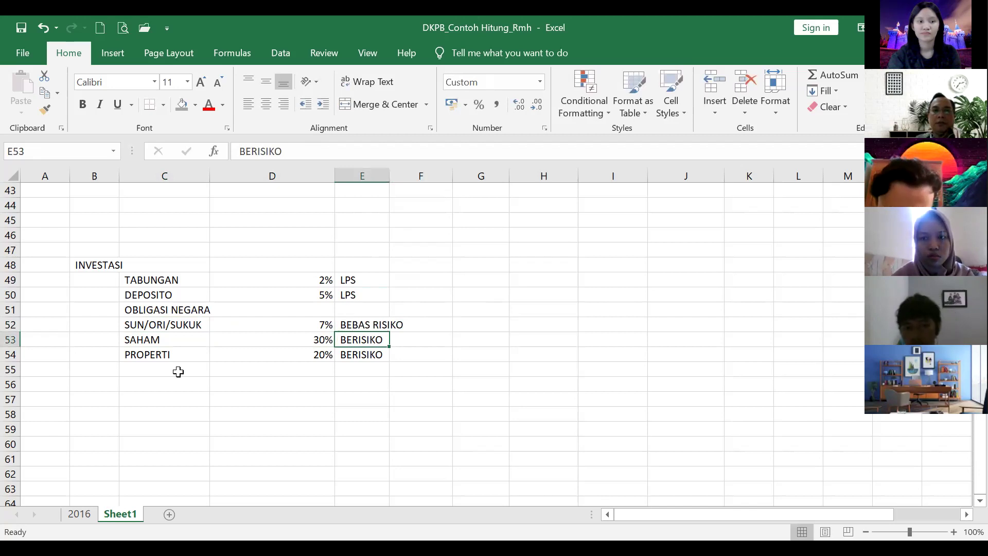
{"action": "key", "text": "alt+h"}
{"action": "key", "text": "o"}
{"action": "key", "text": "i"}
{"action": "left_click", "coordinate": [135, 323]}
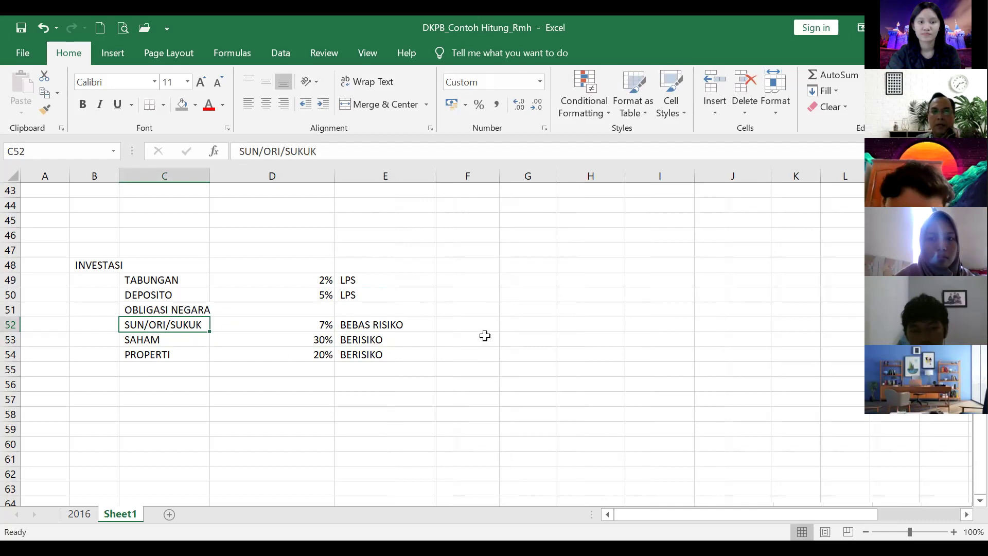
Step: Add the remark NEGARA BANGKRUT in F52 and fit column F's width to its contents
{"action": "left_click", "coordinate": [461, 322]}
{"action": "type", "text": "NEGARA BAN"}
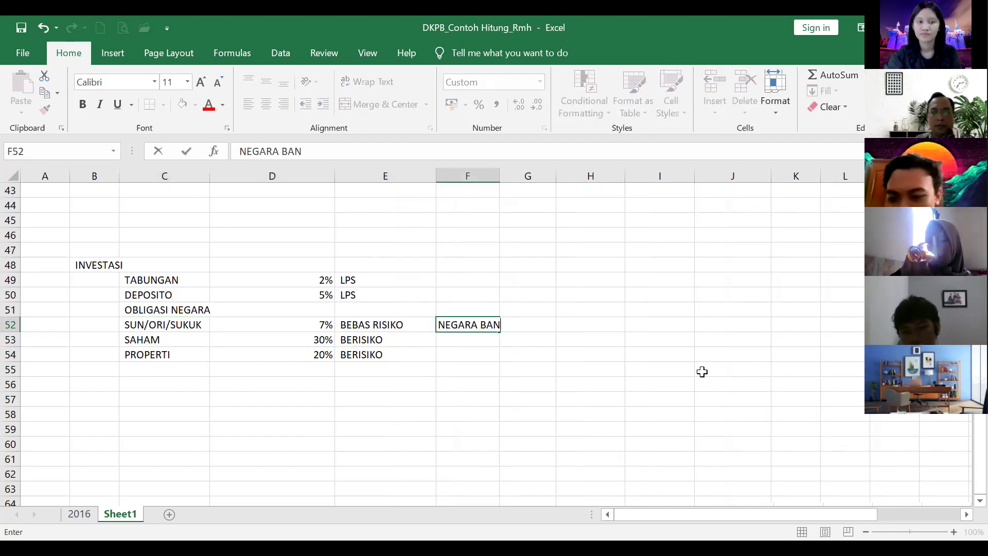
{"action": "type", "text": "GKRUT"}
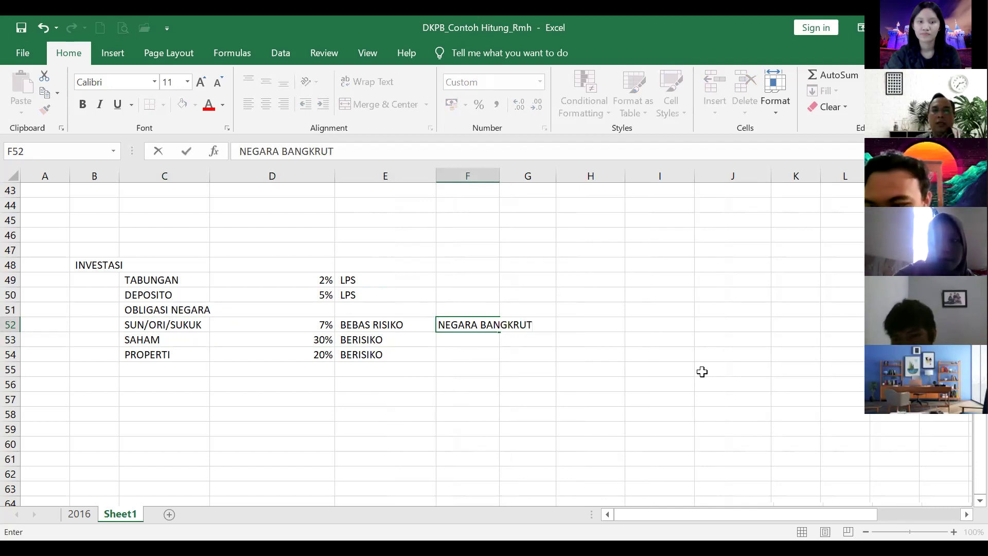
{"action": "key", "text": "Return"}
{"action": "key", "text": "Up"}
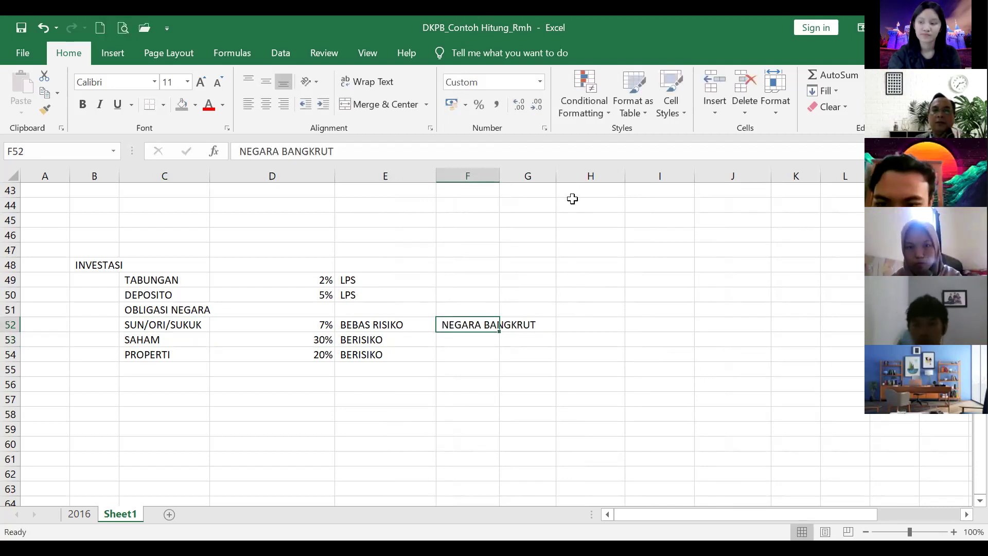
{"action": "double_click", "coordinate": [498, 171]}
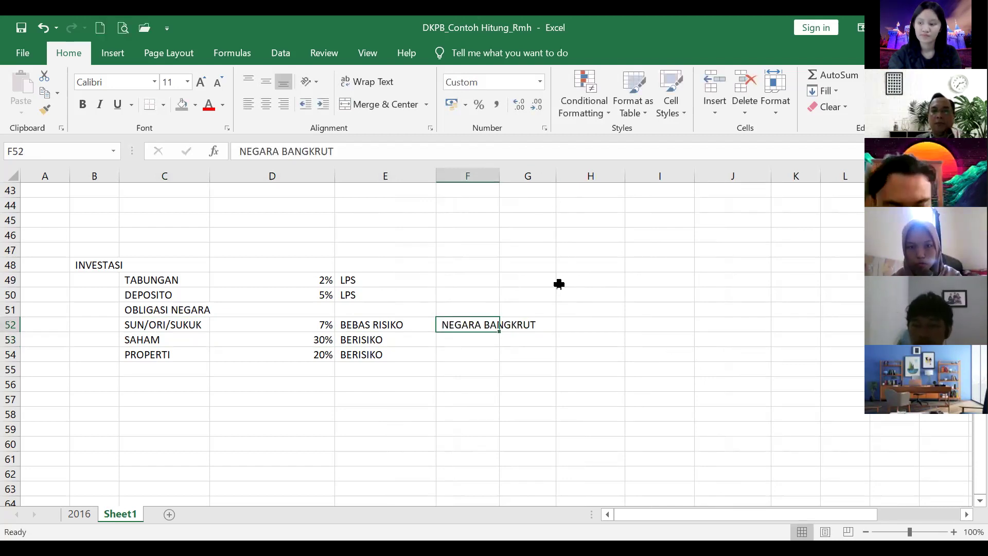
Step: Enter BUBAR in G52 beside the NEGARA BANGKRUT remark
{"action": "left_click", "coordinate": [574, 324]}
{"action": "type", "text": "BUBAR"}
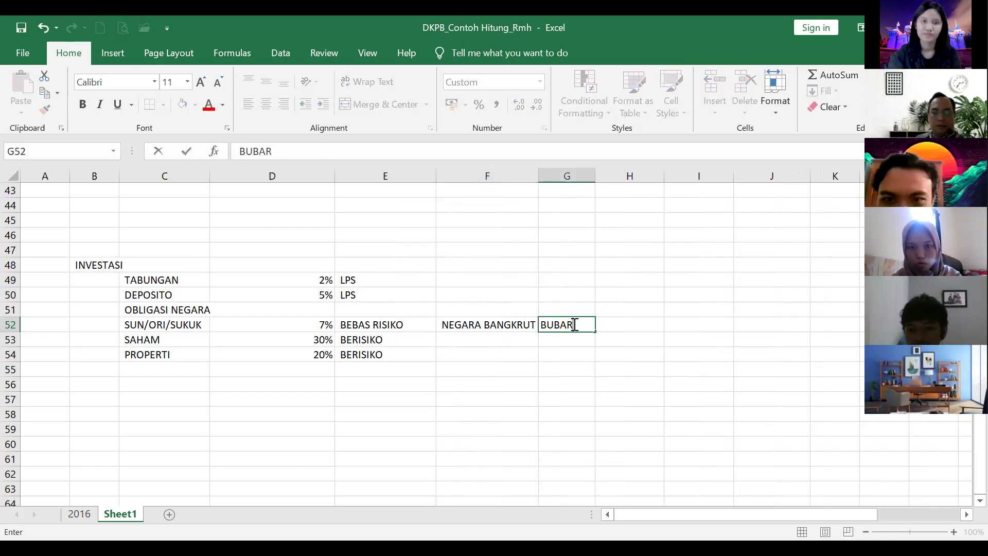
{"action": "key", "text": "Return"}
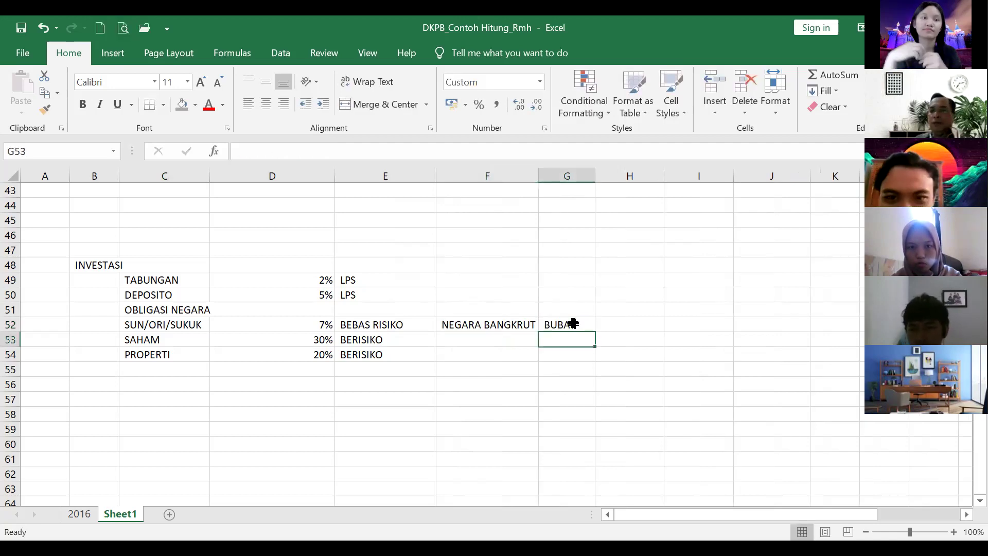
{"action": "left_click", "coordinate": [573, 323]}
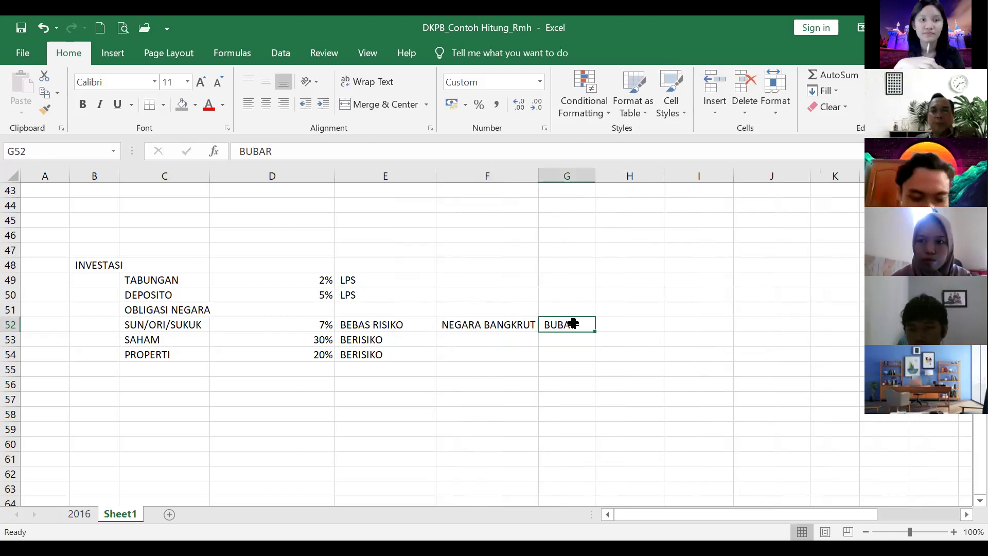
Step: Highlight the SUN/ORI/SUKUK return and its risk note in D52:E52 with a yellow fill
{"action": "left_click_drag", "start_coordinate": [313, 327], "coordinate": [366, 332]}
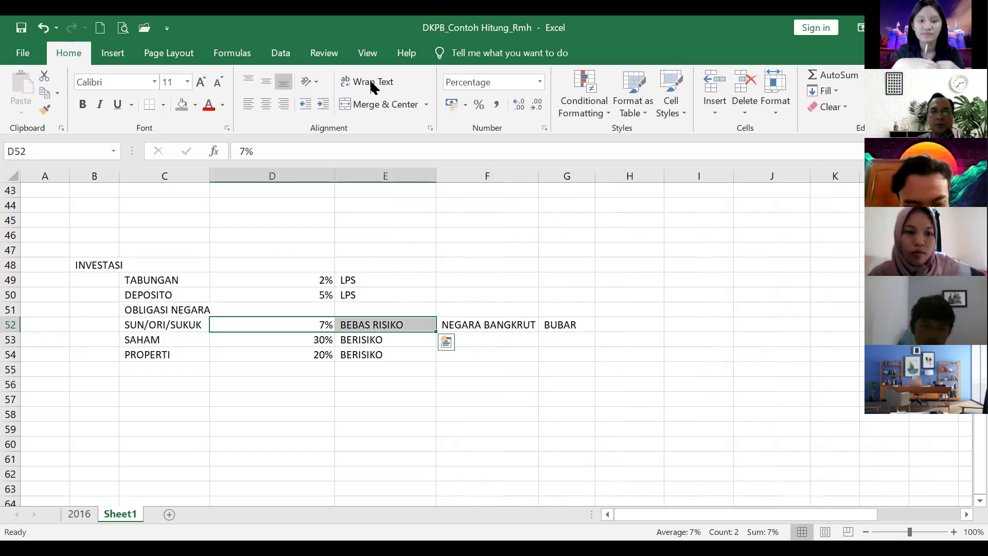
{"action": "left_click", "coordinate": [220, 225]}
{"action": "left_click", "coordinate": [498, 253]}
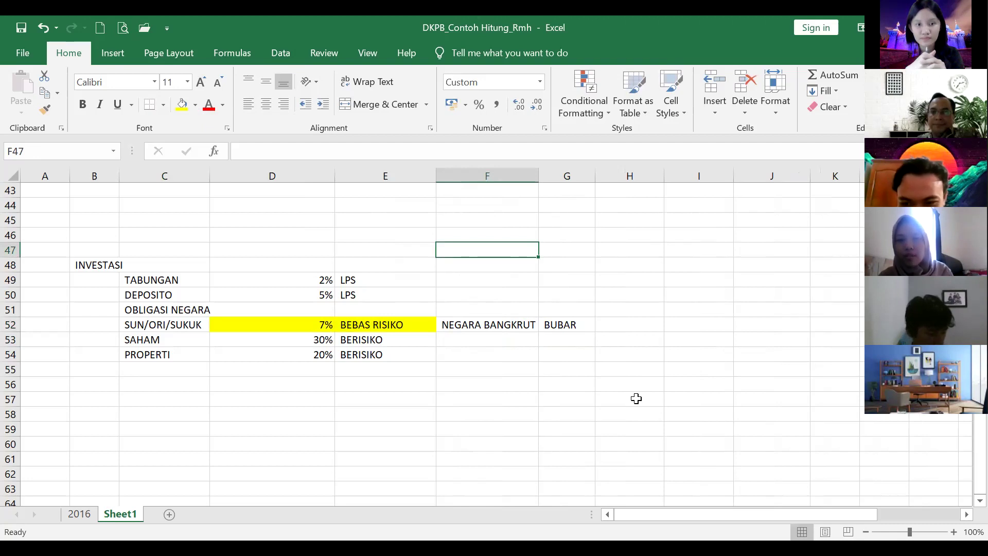
Step: Clear the remarks in F52:G52 of the SUN/ORI/SUKUK row
{"action": "left_click", "coordinate": [449, 323]}
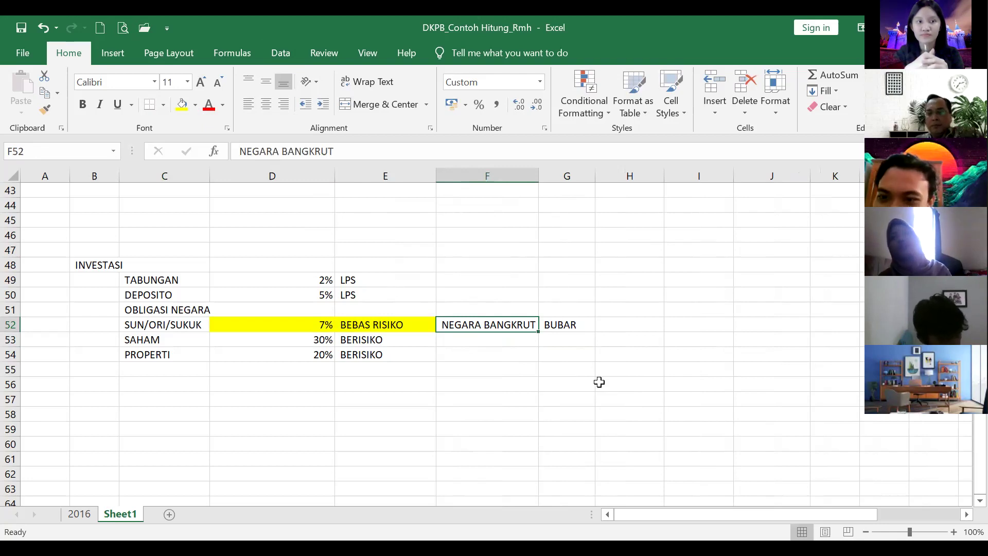
{"action": "key", "text": "shift+Right"}
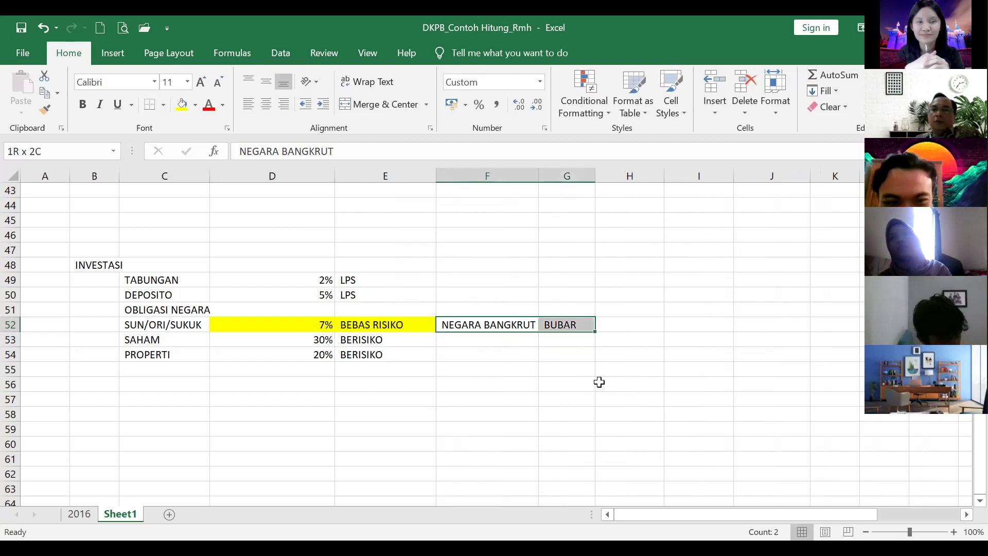
{"action": "key", "text": "Delete"}
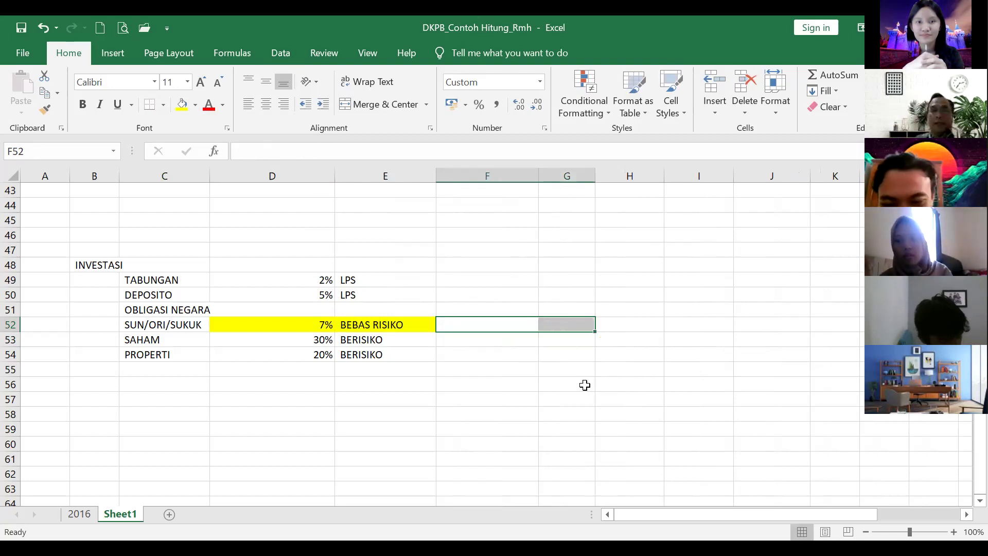
Step: Set the return for SUN/ORI/SUKUK in D52 to 6%
{"action": "left_click", "coordinate": [584, 385]}
{"action": "key", "text": "Up"}
{"action": "key", "text": "Up"}
{"action": "key", "text": "Up"}
{"action": "key", "text": "Up"}
{"action": "key", "text": "Left"}
{"action": "key", "text": "Left"}
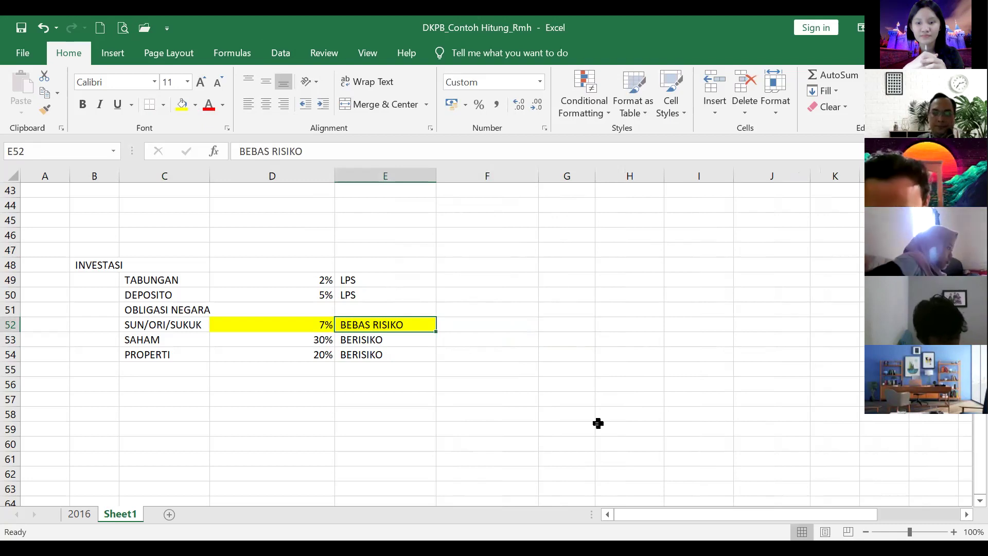
{"action": "left_click", "coordinate": [287, 323]}
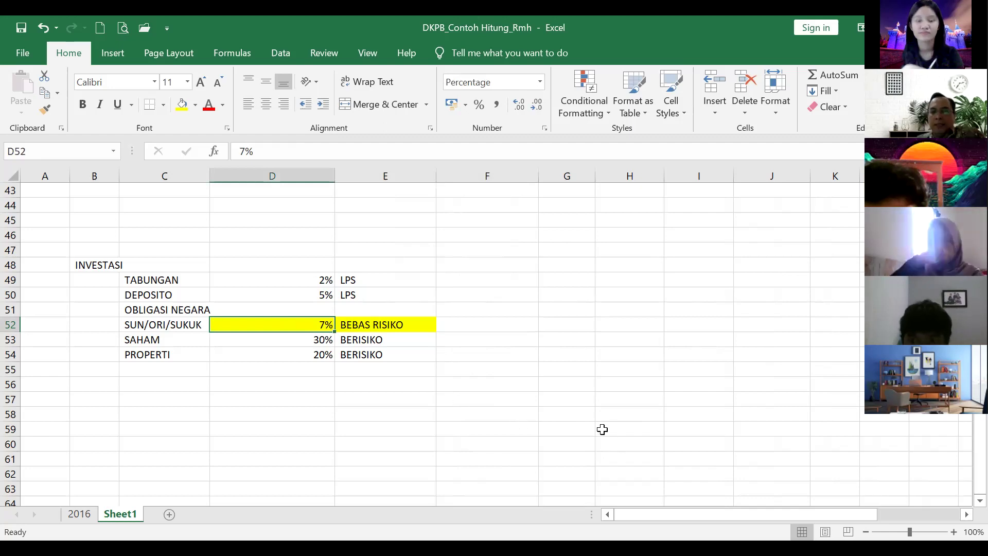
{"action": "type", "text": "6"}
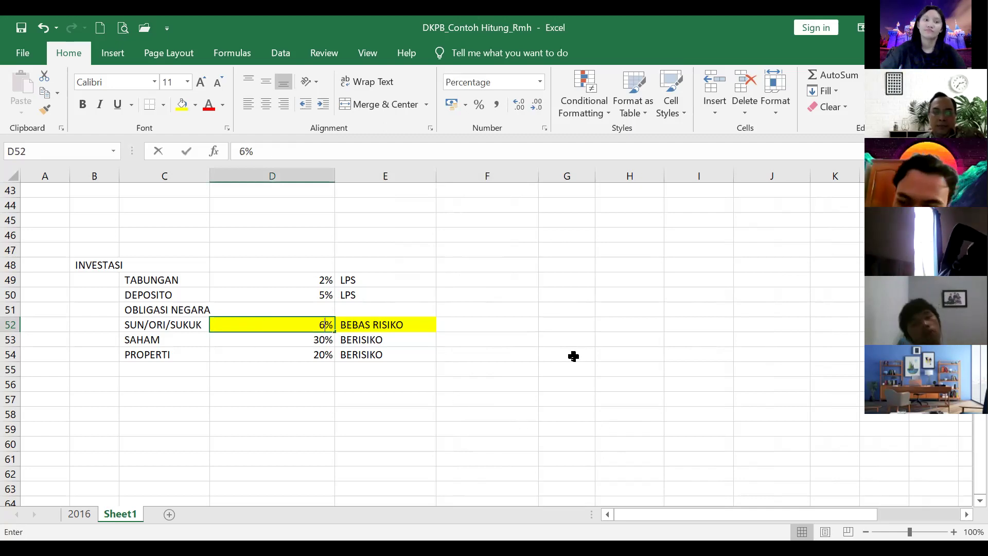
{"action": "key", "text": "Return"}
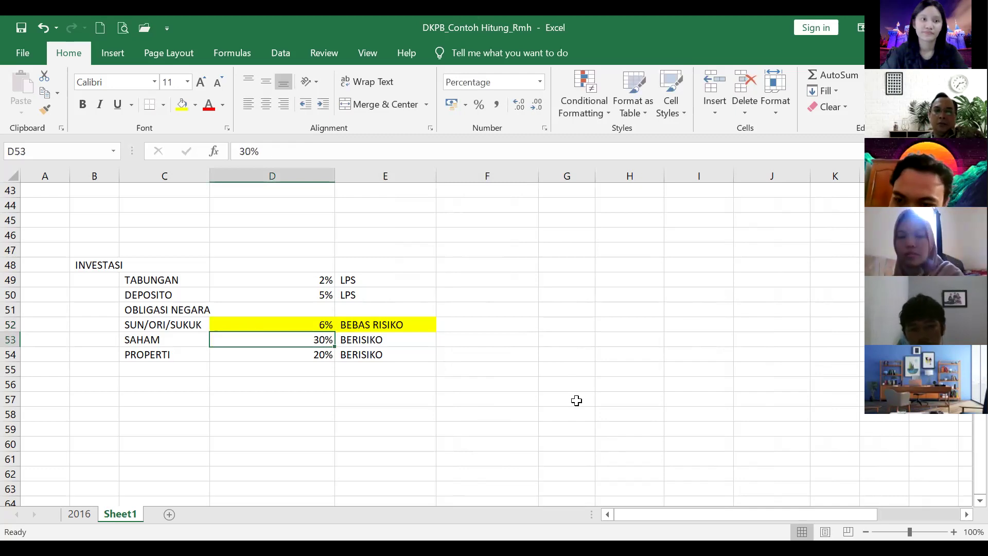
{"action": "left_click", "coordinate": [293, 323]}
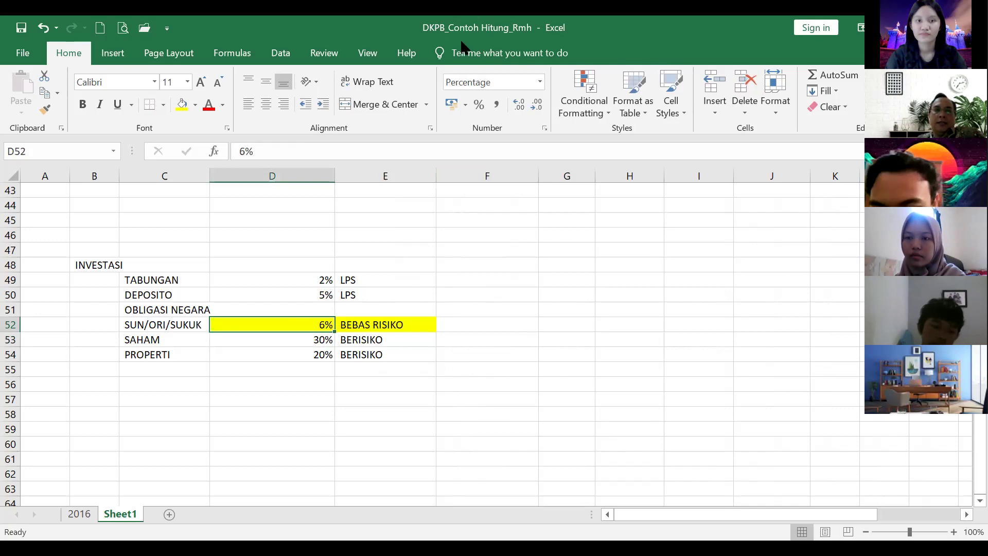
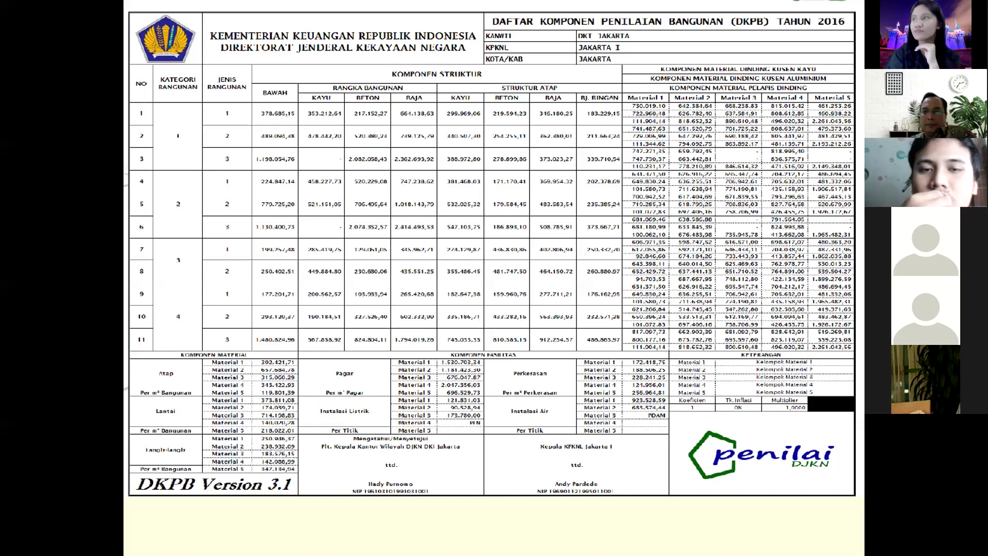
Step: End the slide show and compare the building specifications on sheet 2016 with the wall and ceiling material values in D42 and D43
{"action": "key", "text": "Escape"}
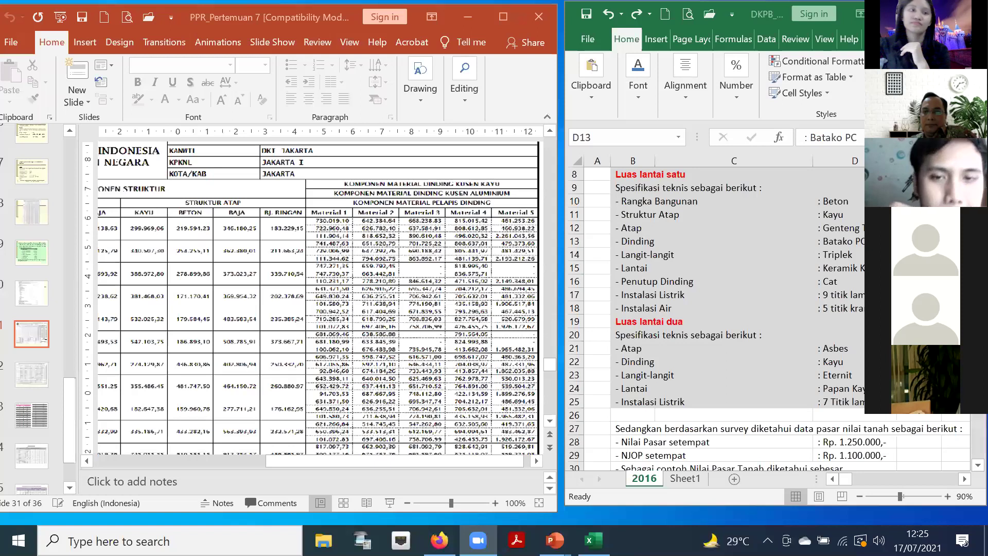
{"action": "scroll", "coordinate": [841, 312], "scroll_direction": "down", "scroll_amount": 8}
{"action": "left_click", "coordinate": [839, 308]}
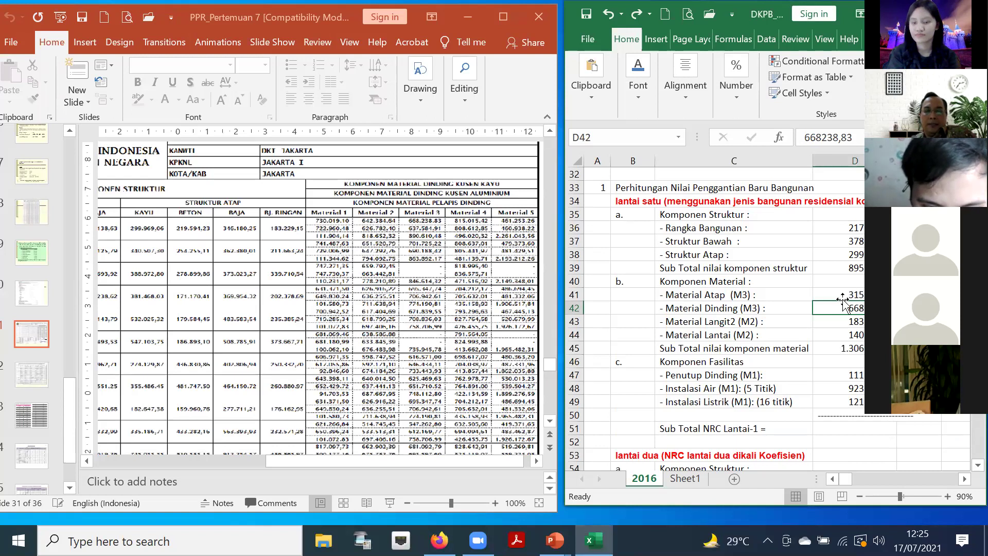
{"action": "scroll", "coordinate": [843, 303], "scroll_direction": "up", "scroll_amount": 1}
{"action": "scroll", "coordinate": [842, 288], "scroll_direction": "up", "scroll_amount": 2}
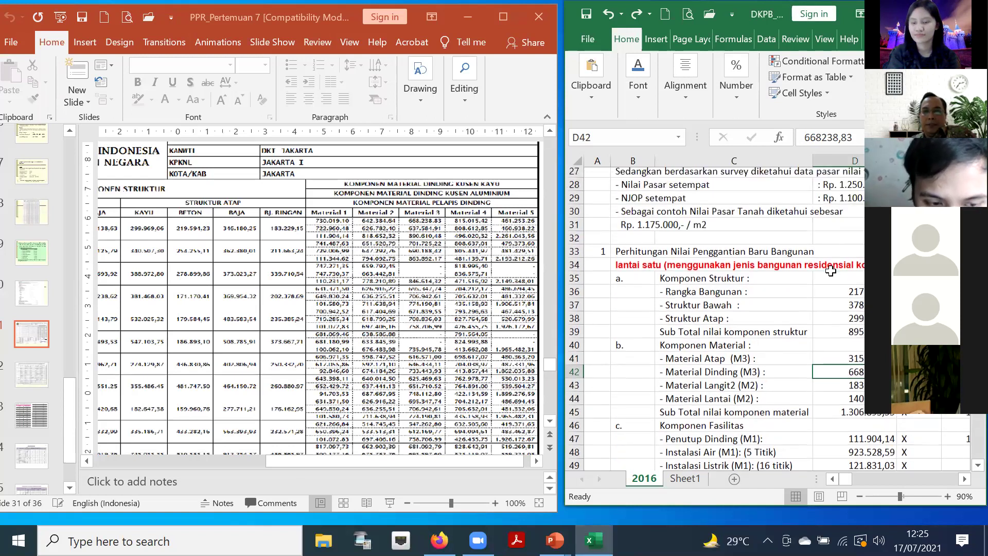
{"action": "scroll", "coordinate": [831, 203], "scroll_direction": "up", "scroll_amount": 5}
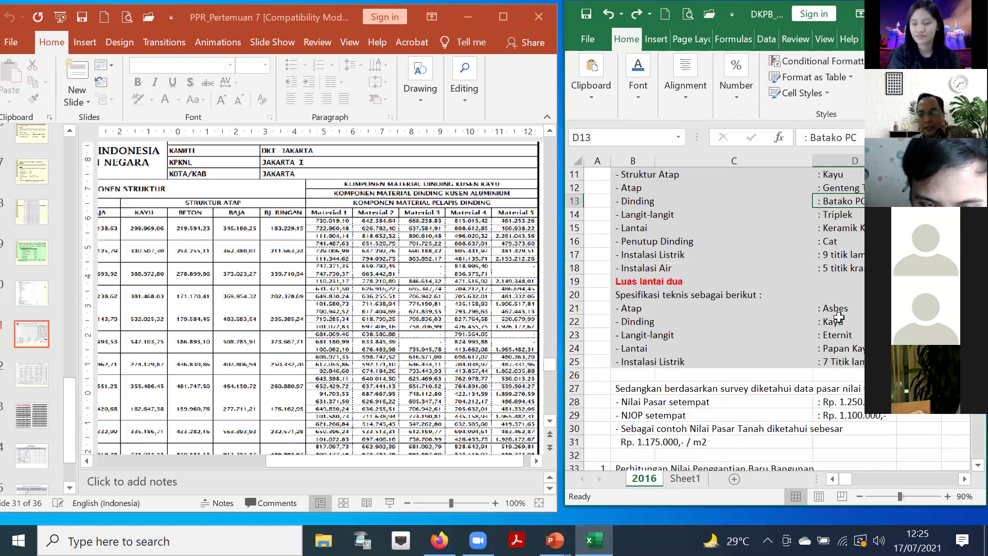
{"action": "scroll", "coordinate": [839, 315], "scroll_direction": "down", "scroll_amount": 6}
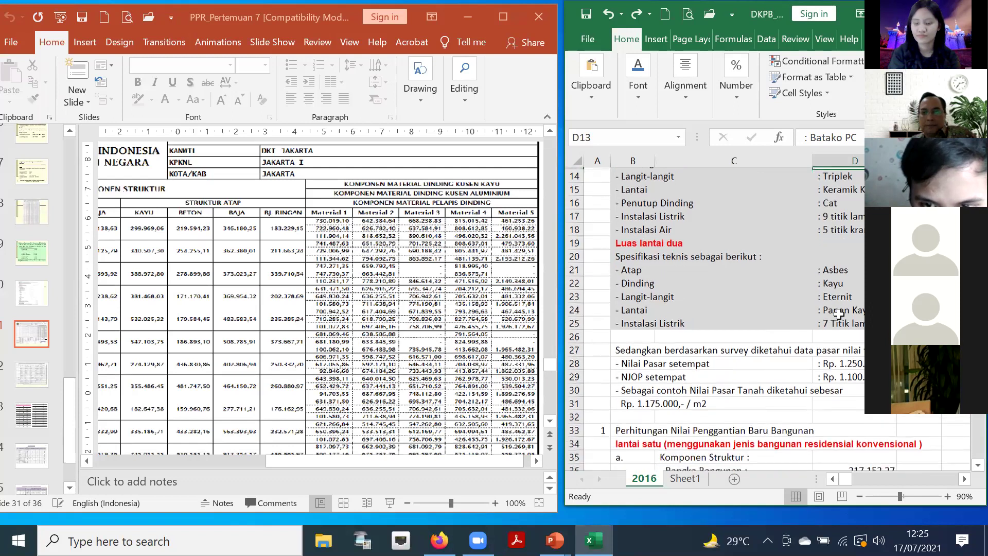
{"action": "scroll", "coordinate": [832, 288], "scroll_direction": "down", "scroll_amount": 1}
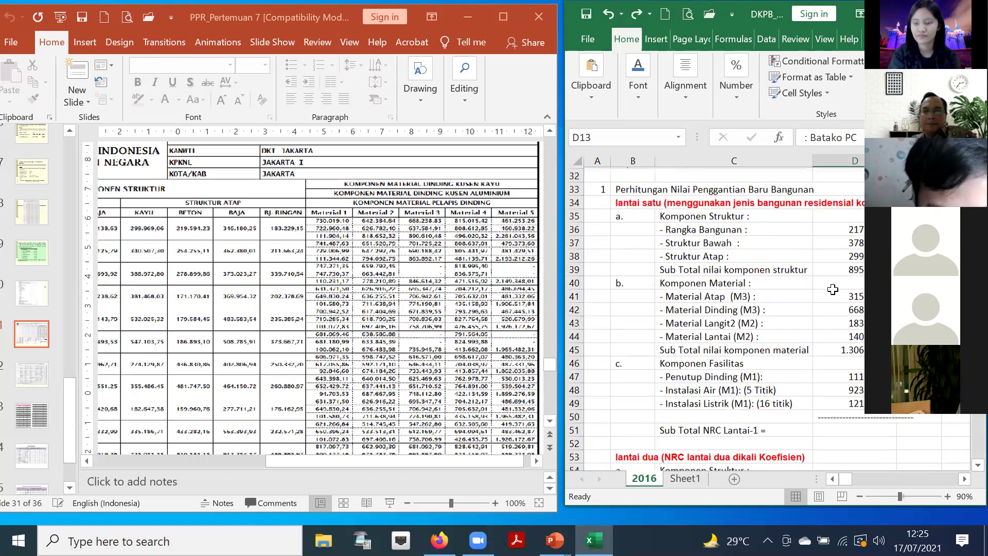
{"action": "left_click", "coordinate": [839, 307]}
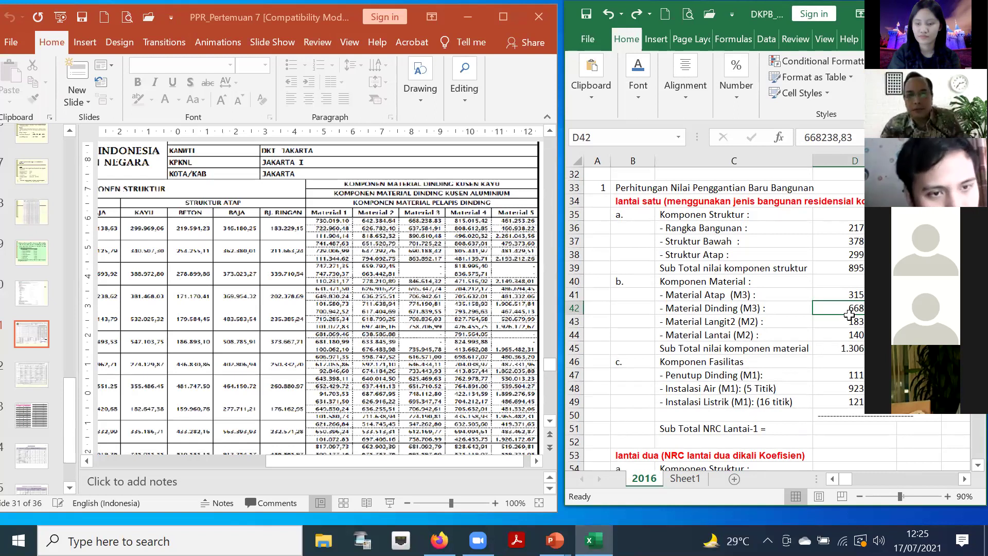
{"action": "left_click", "coordinate": [831, 322]}
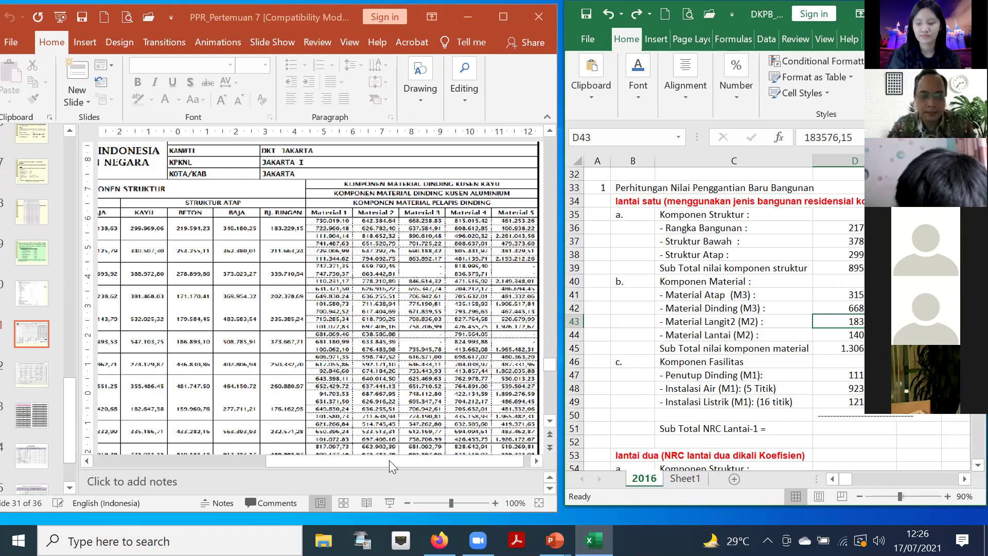
Step: Switch to PowerPoint and check the Langit-langit material prices in slide 31's DKPB table against the ceiling material value in D43
{"action": "left_click_drag", "start_coordinate": [388, 462], "coordinate": [107, 432]}
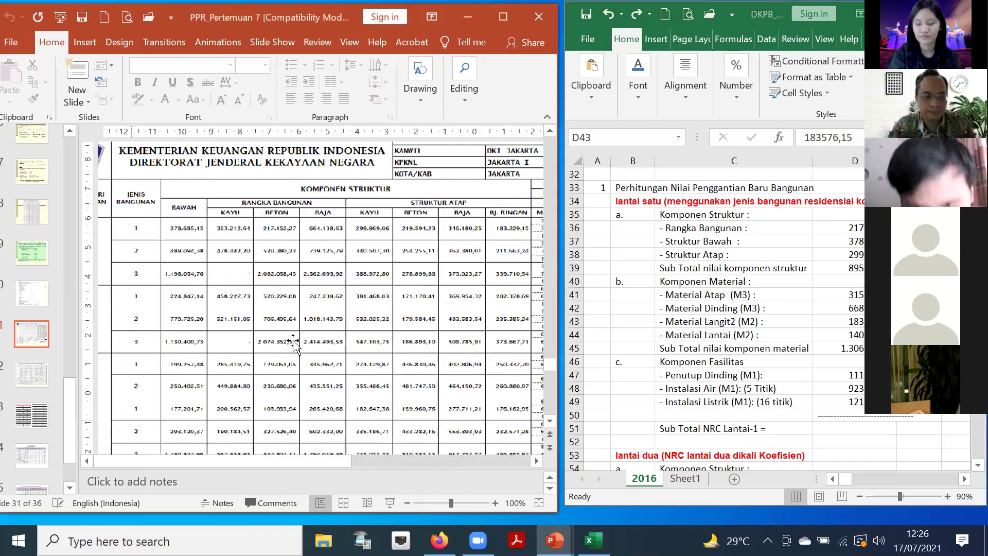
{"action": "scroll", "coordinate": [293, 342], "scroll_direction": "down", "scroll_amount": 3}
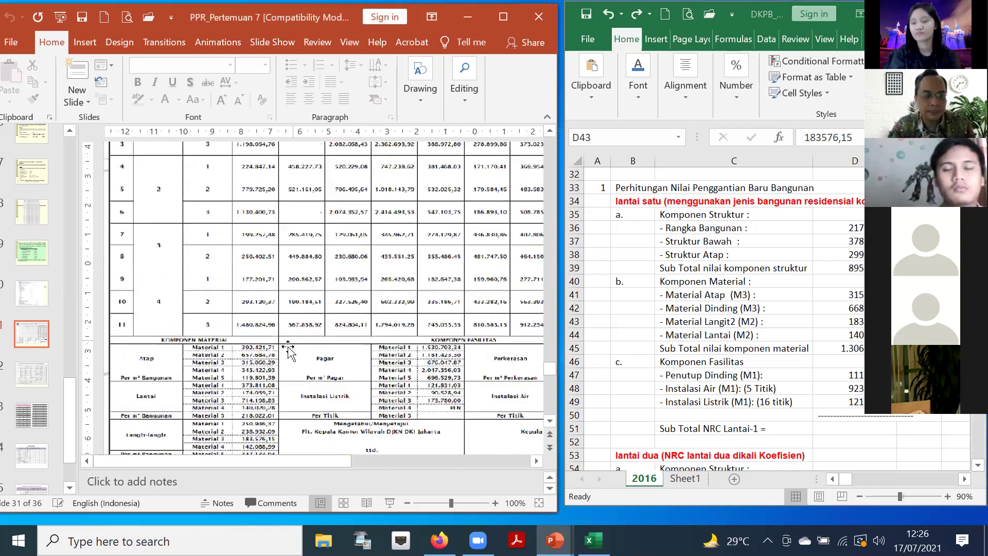
{"action": "scroll", "coordinate": [216, 395], "scroll_direction": "down", "scroll_amount": 1}
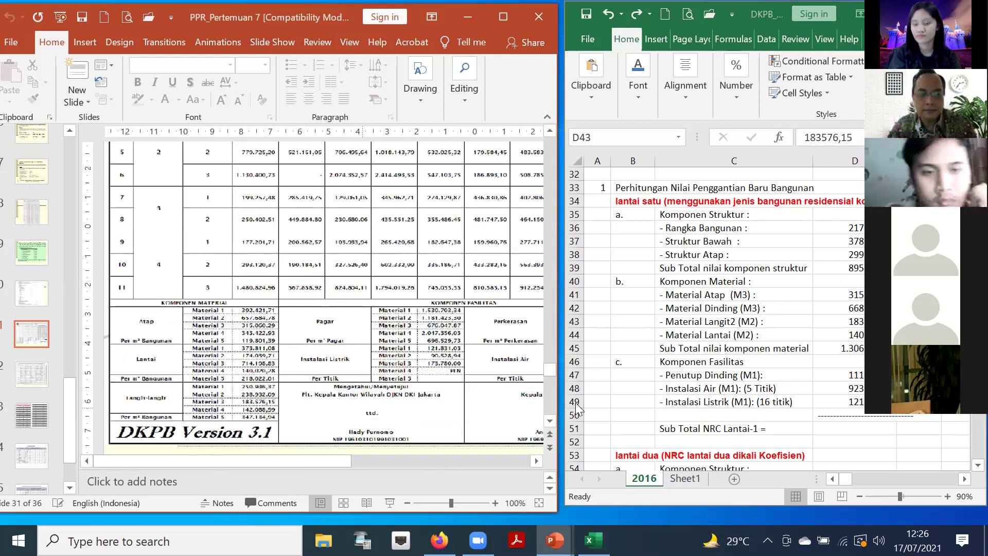
{"action": "left_click", "coordinate": [776, 350]}
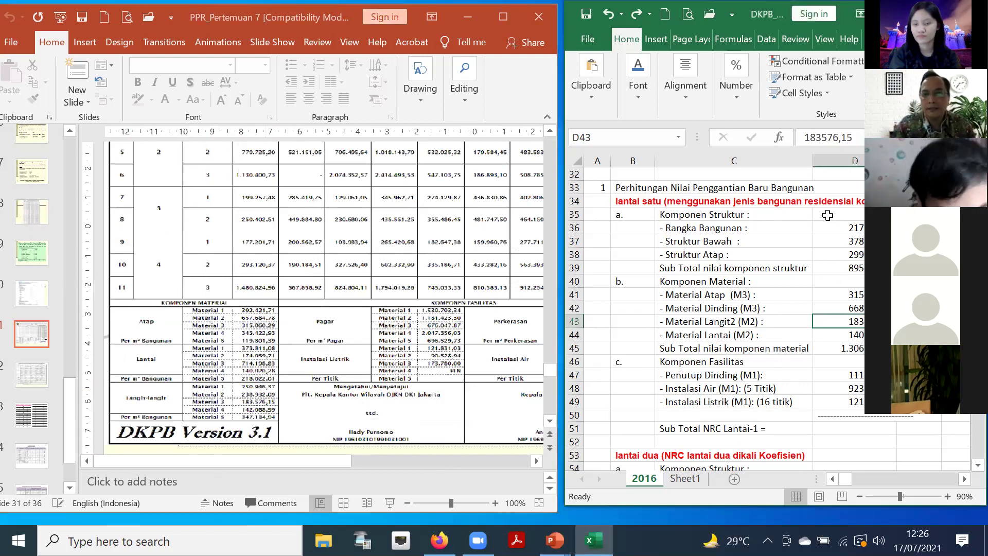
{"action": "scroll", "coordinate": [786, 237], "scroll_direction": "up", "scroll_amount": 3}
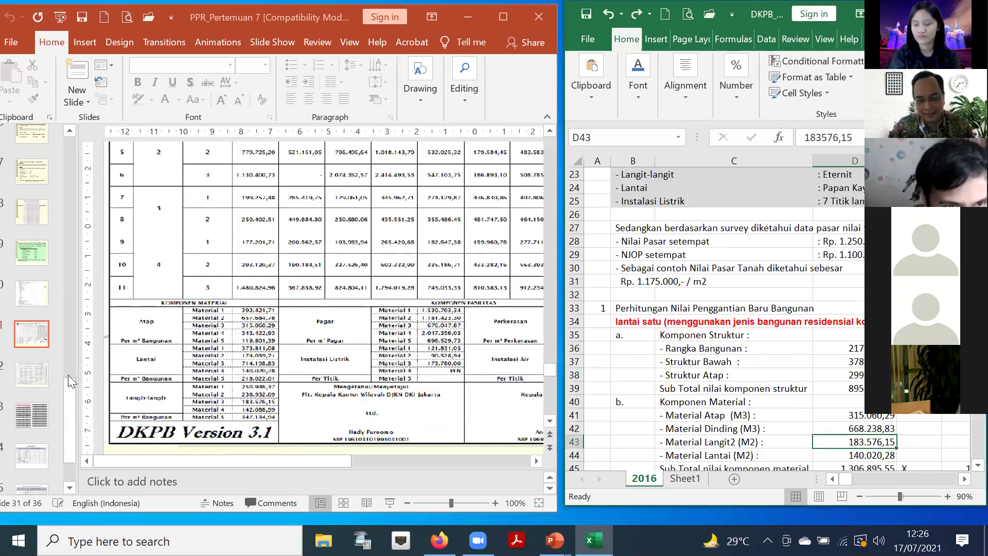
Step: Highlight the first floor's Langit-langit specification (Triplek) in D14 of sheet 2016 in yellow
{"action": "key", "text": "ctrl+z"}
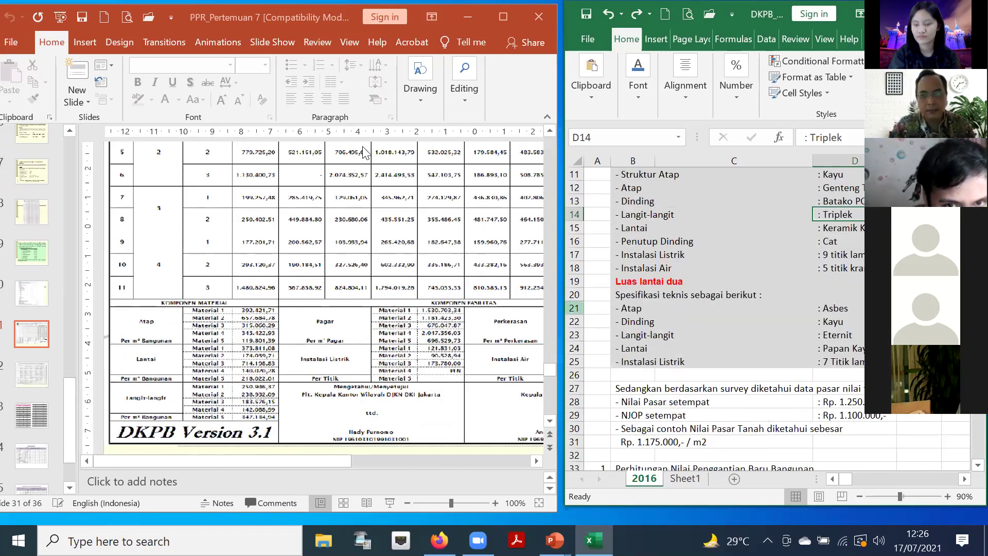
{"action": "left_click", "coordinate": [644, 104]}
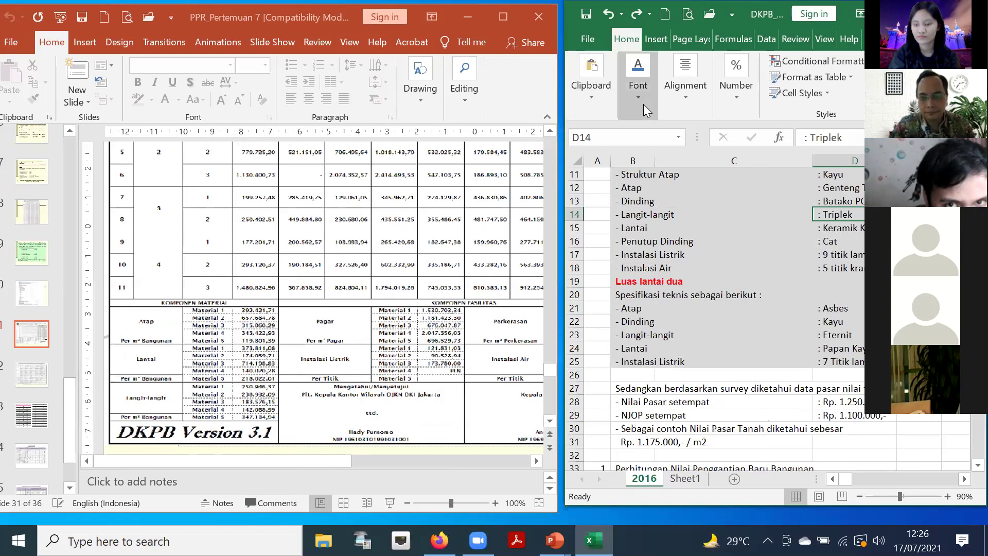
{"action": "left_click", "coordinate": [731, 161]}
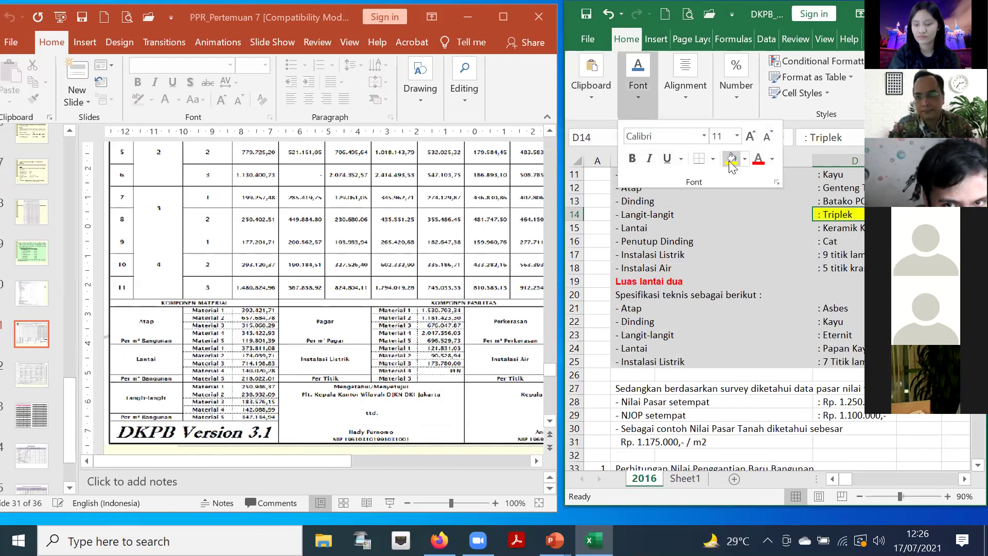
{"action": "left_click", "coordinate": [763, 16]}
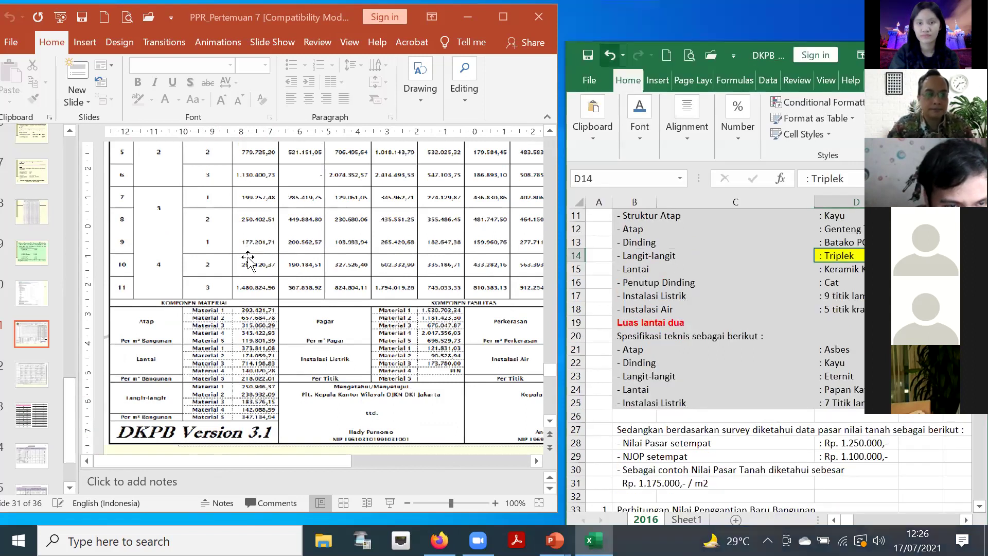
Step: Look up Tripleks in slide 32's material classification and check the Langit-langit material prices on slide 31
{"action": "left_click", "coordinate": [249, 343]}
{"action": "scroll", "coordinate": [249, 345], "scroll_direction": "down", "scroll_amount": 3}
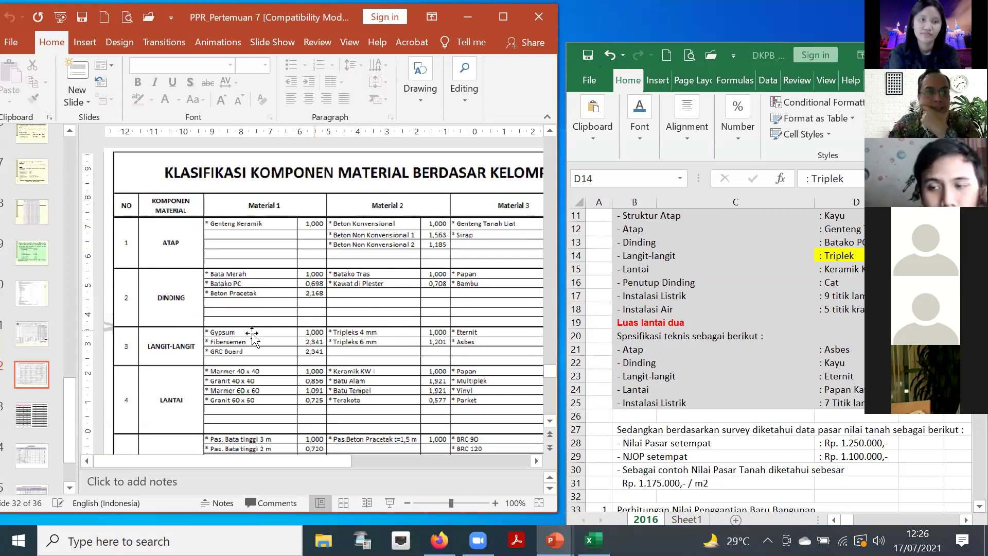
{"action": "scroll", "coordinate": [188, 335], "scroll_direction": "up", "scroll_amount": 2}
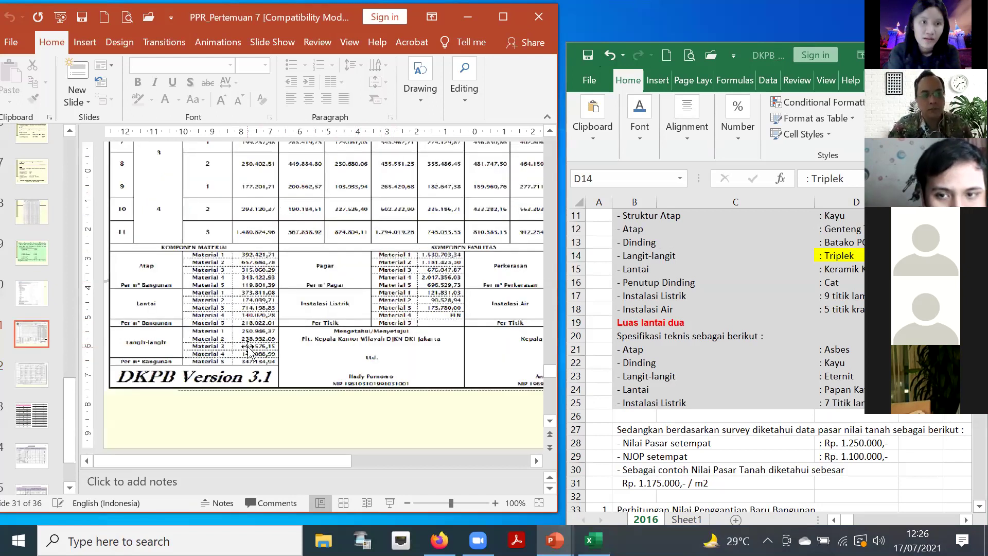
Step: Set the ceiling material value (Material Langit2) in D43 of sheet 2016 to 238576,15
{"action": "left_click", "coordinate": [768, 375]}
{"action": "scroll", "coordinate": [773, 377], "scroll_direction": "down", "scroll_amount": 2}
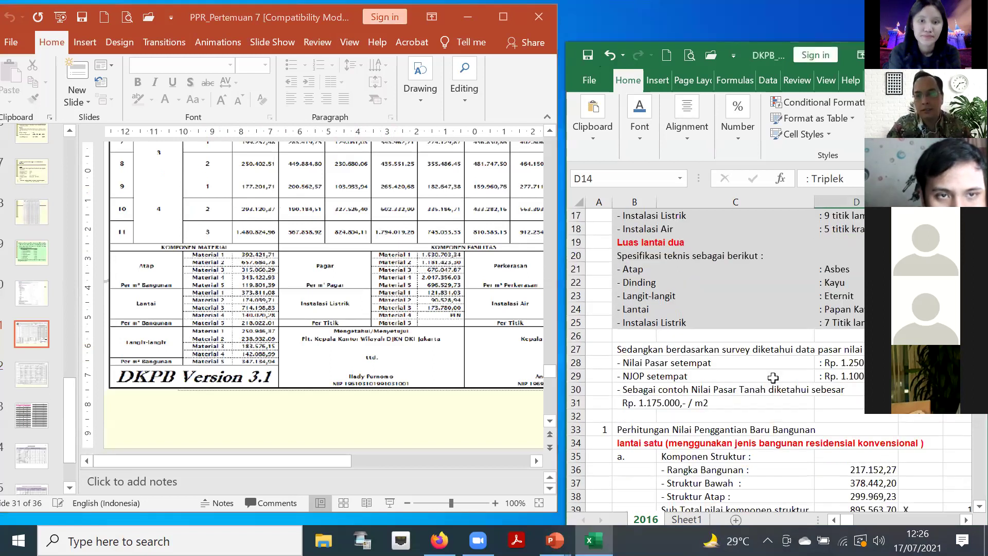
{"action": "scroll", "coordinate": [773, 378], "scroll_direction": "down", "scroll_amount": 1}
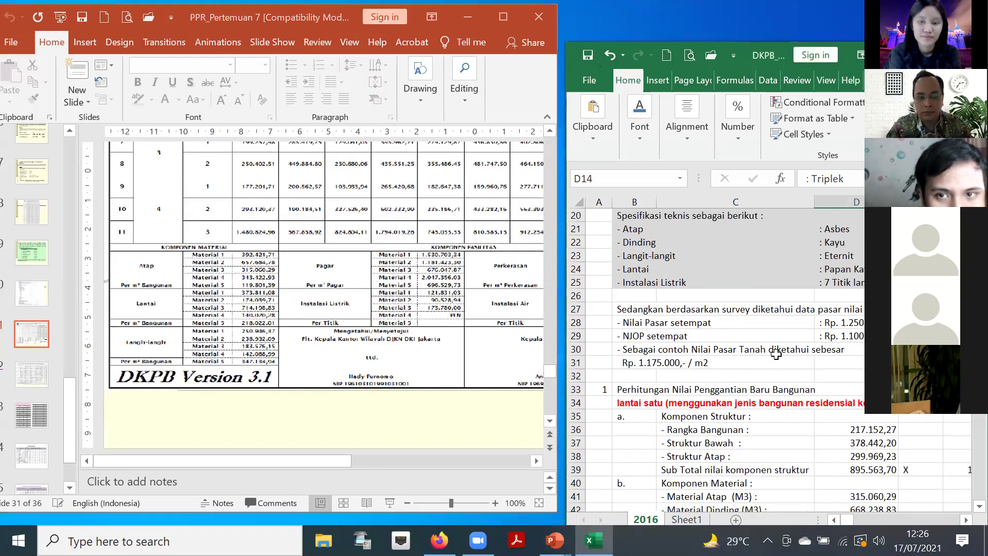
{"action": "scroll", "coordinate": [442, 353], "scroll_direction": "down", "scroll_amount": 2}
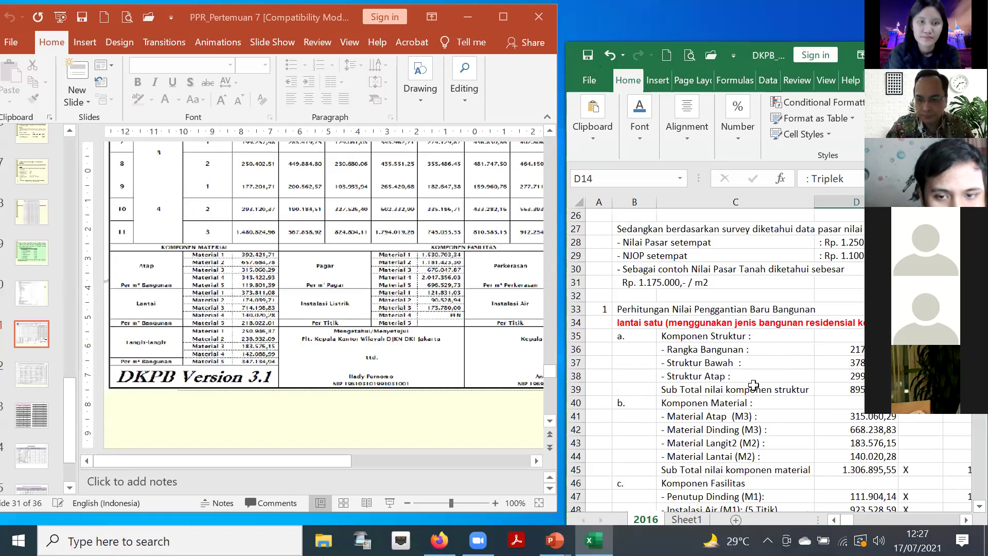
{"action": "left_click", "coordinate": [843, 443]}
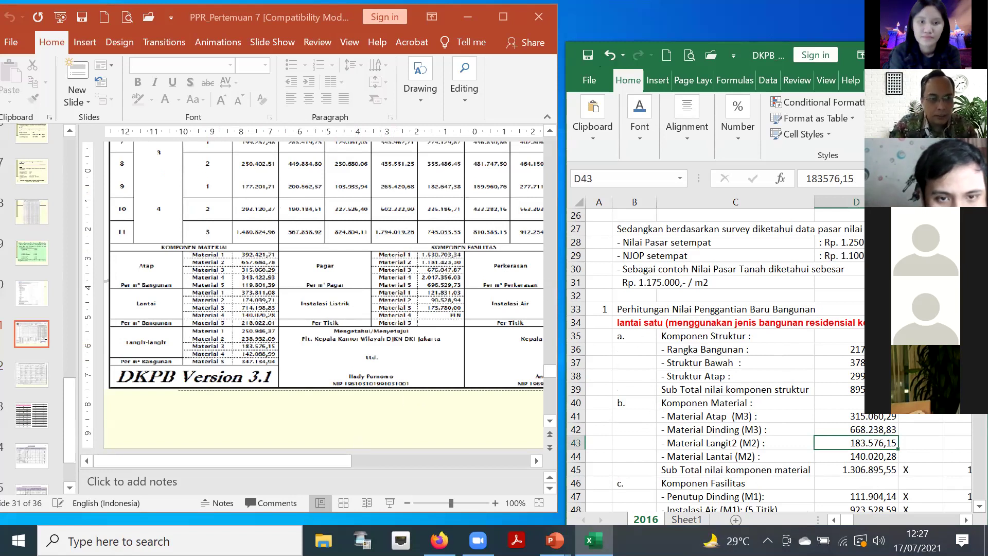
{"action": "type", "text": "2"}
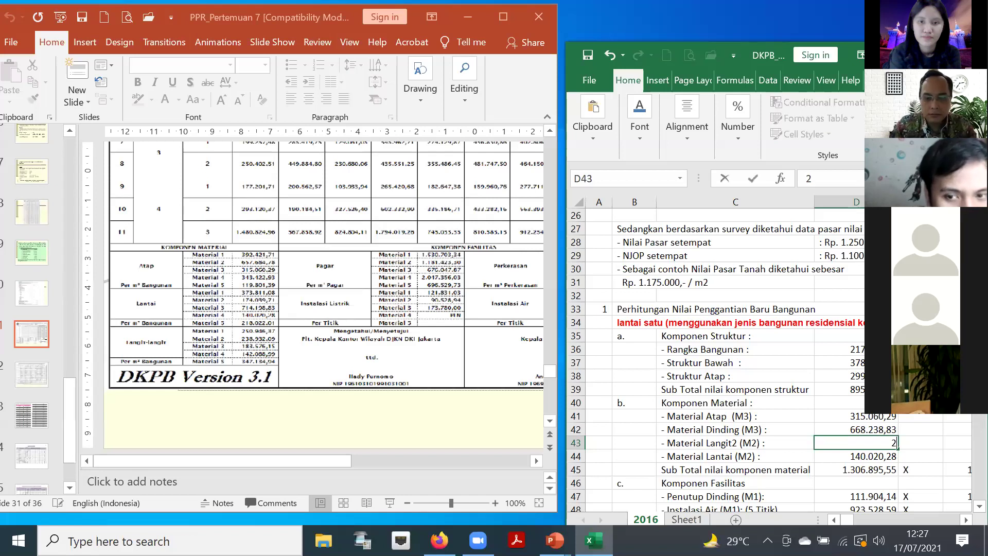
{"action": "type", "text": "38"}
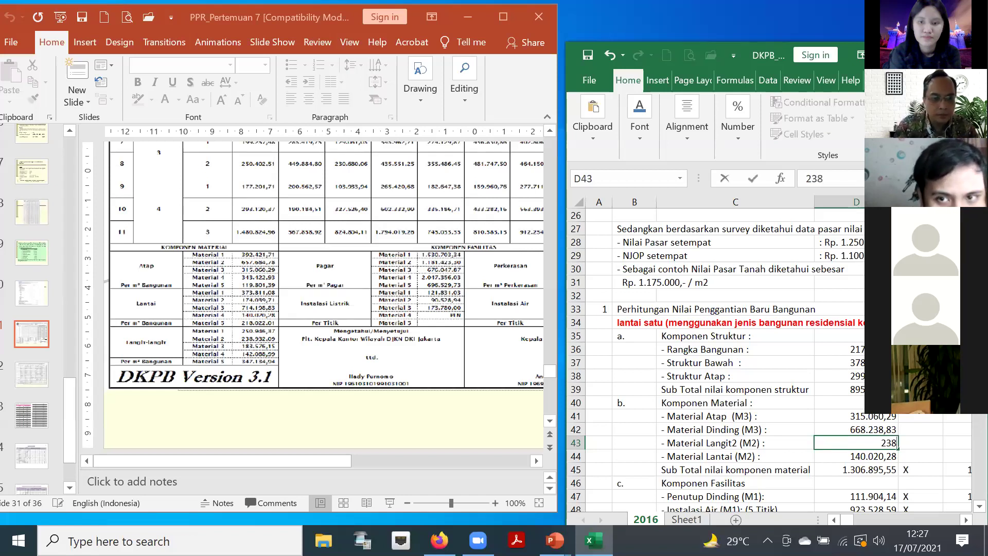
{"action": "type", "text": ".576"}
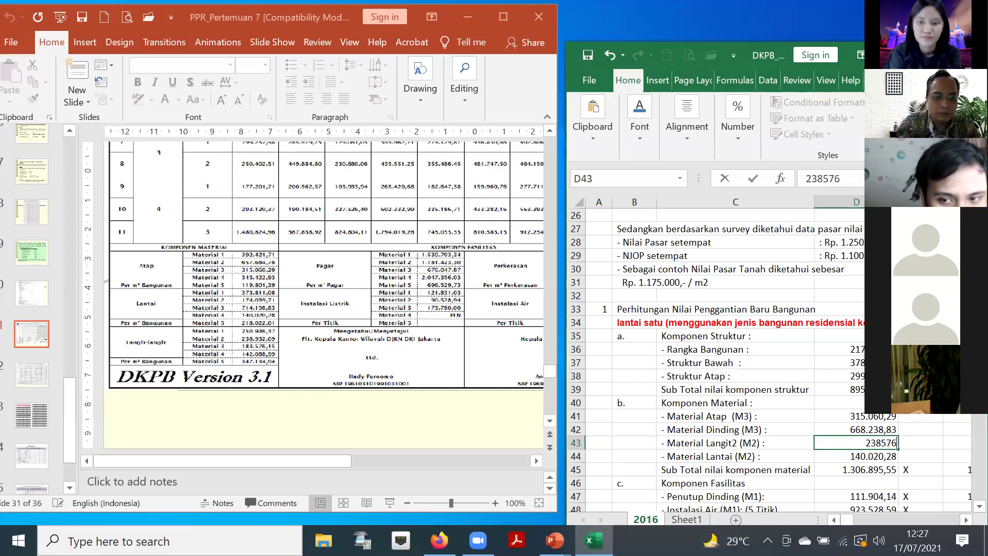
{"action": "type", "text": ",15"}
{"action": "key", "text": "Return"}
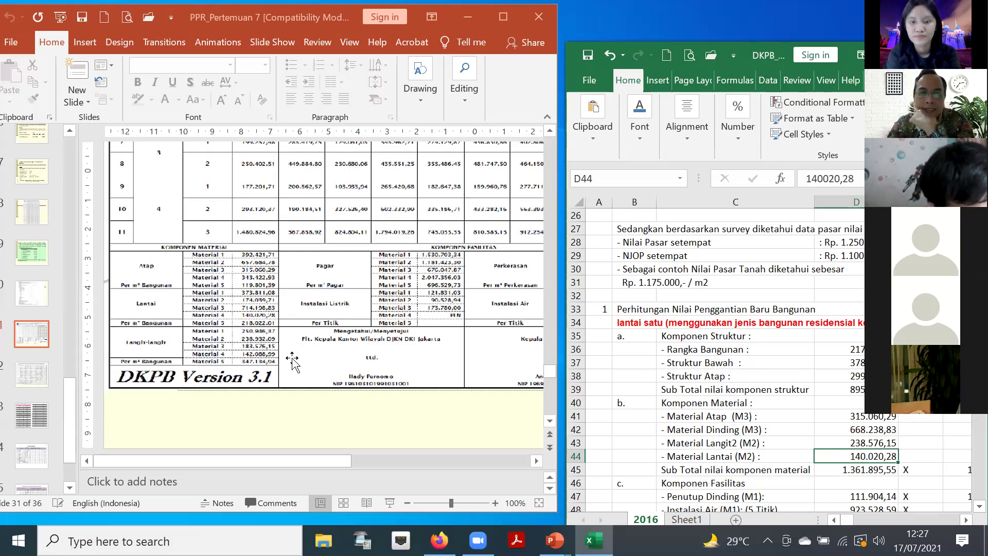
Step: Compare the Langit-langit classifications across the material groups on slide 32 with the price table on slide 31
{"action": "scroll", "coordinate": [293, 360], "scroll_direction": "down", "scroll_amount": 2}
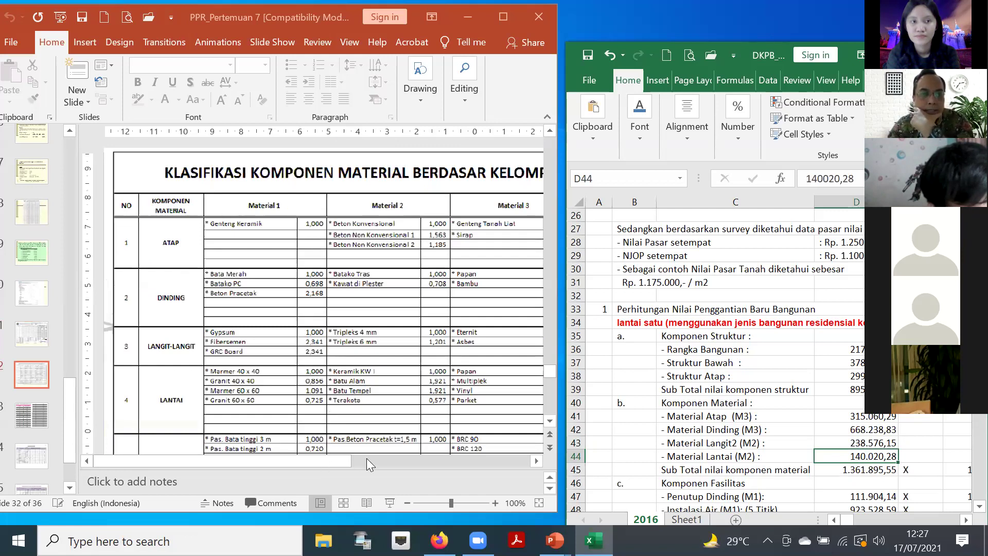
{"action": "left_click", "coordinate": [537, 461]}
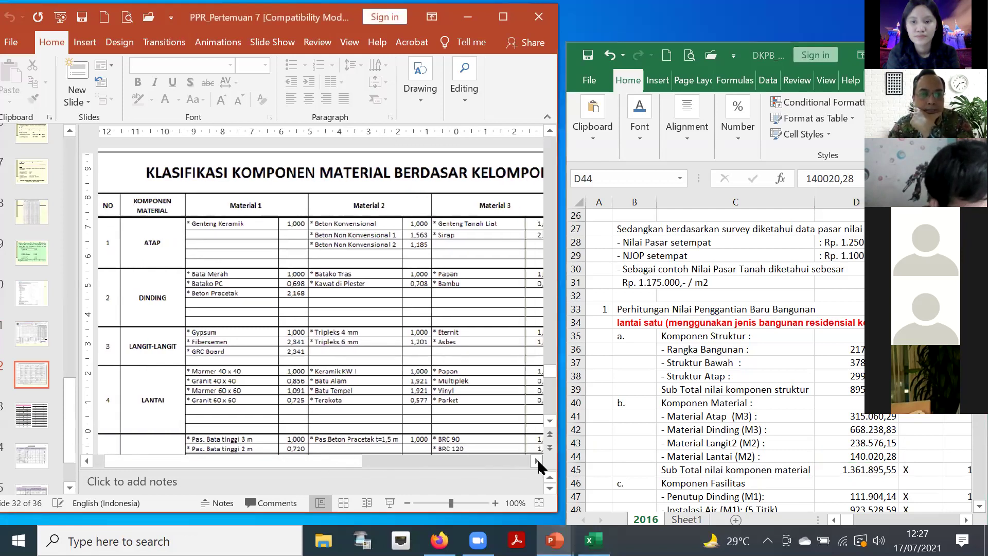
{"action": "left_click", "coordinate": [537, 461]}
{"action": "left_click", "coordinate": [538, 461]}
{"action": "left_click", "coordinate": [538, 461]}
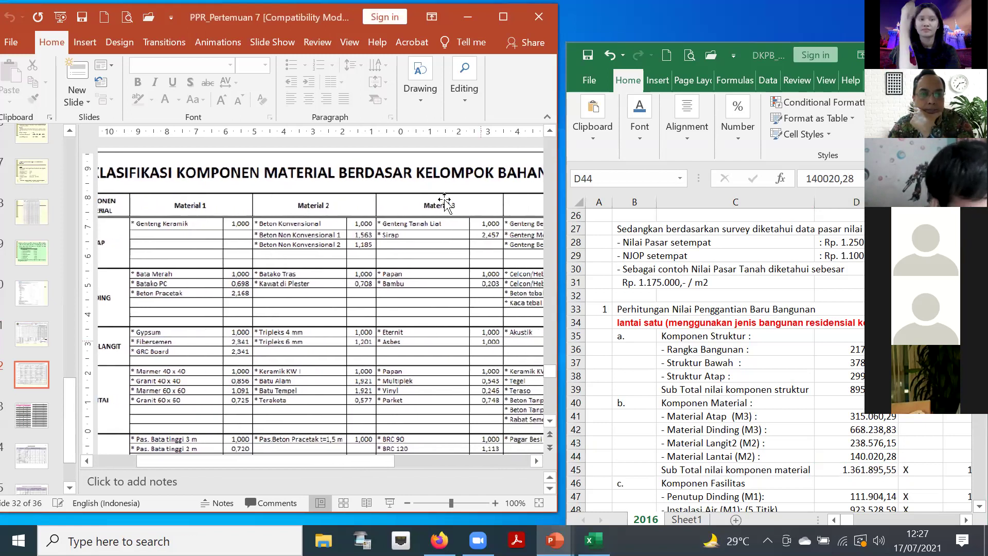
{"action": "left_click_drag", "start_coordinate": [380, 462], "coordinate": [303, 458]}
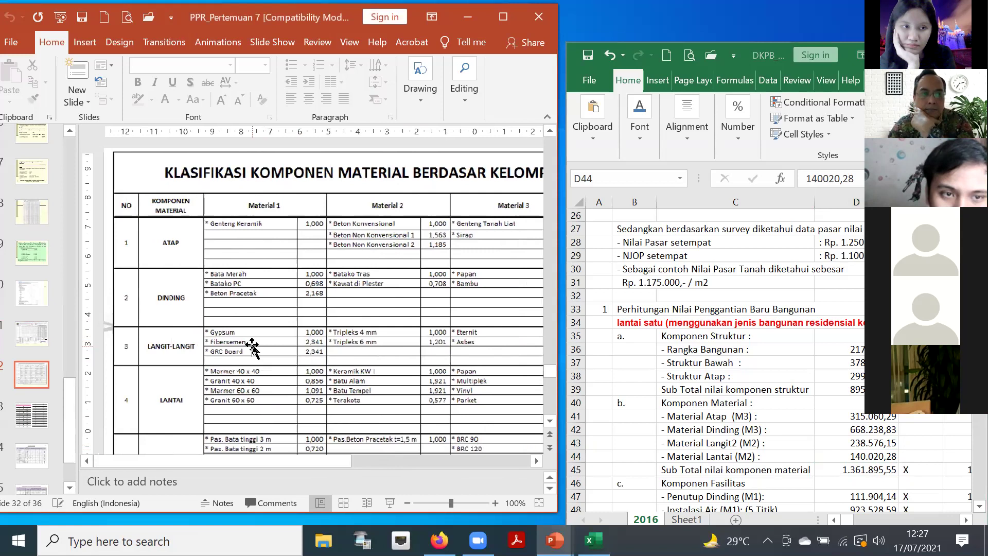
{"action": "scroll", "coordinate": [257, 308], "scroll_direction": "up", "scroll_amount": 3}
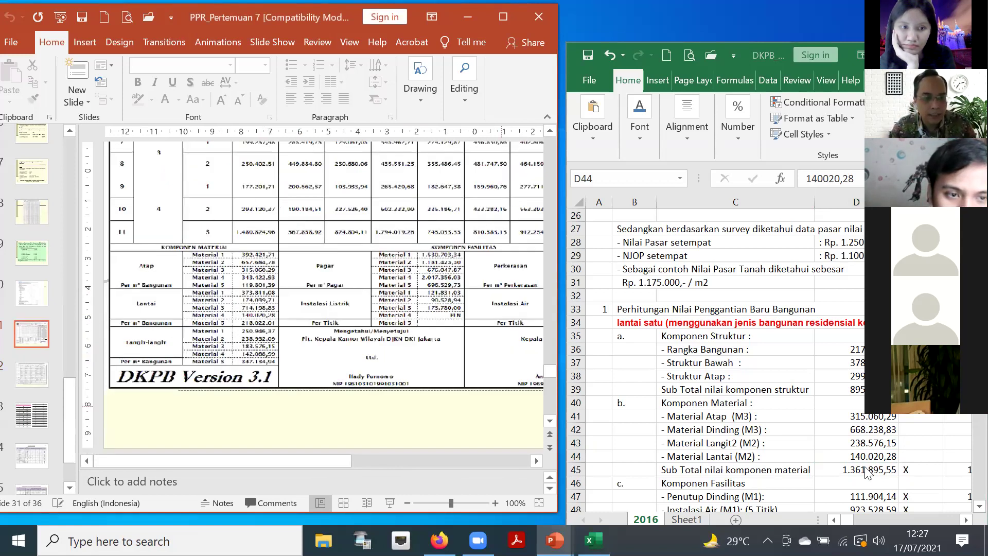
Step: Set the ceiling material value in D43 of sheet 2016 to 183576,15
{"action": "left_click", "coordinate": [854, 446]}
{"action": "left_click", "coordinate": [853, 441]}
{"action": "type", "text": "183"}
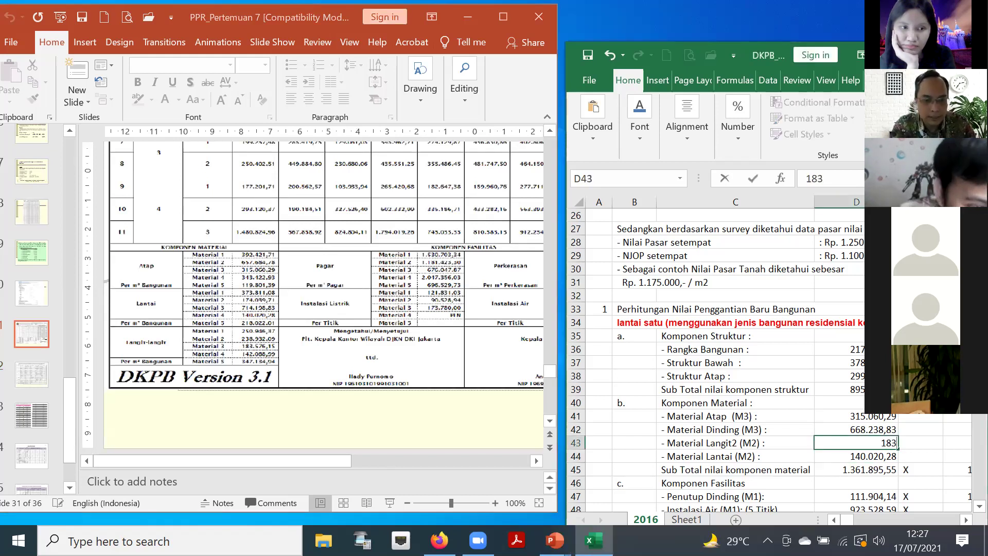
{"action": "type", "text": "576,15"}
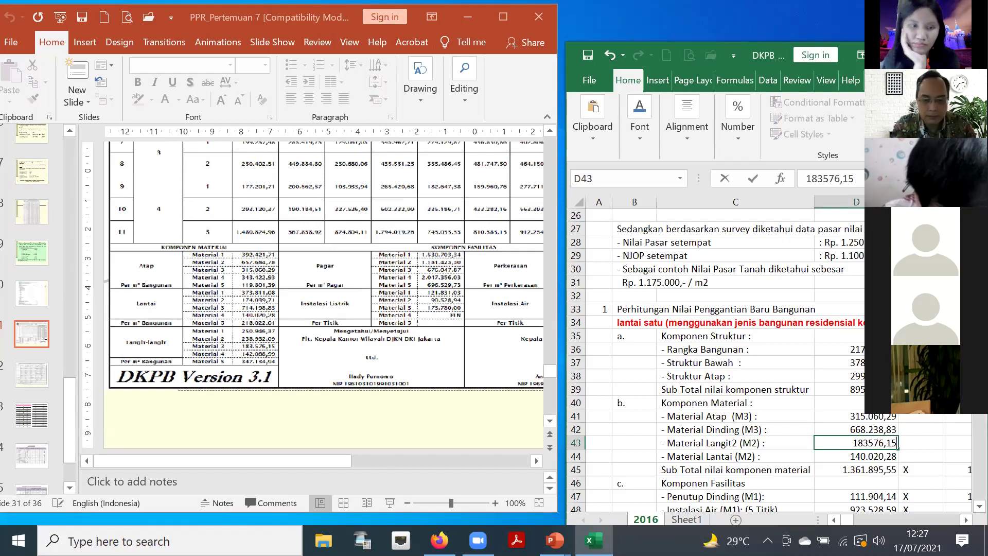
{"action": "key", "text": "Return"}
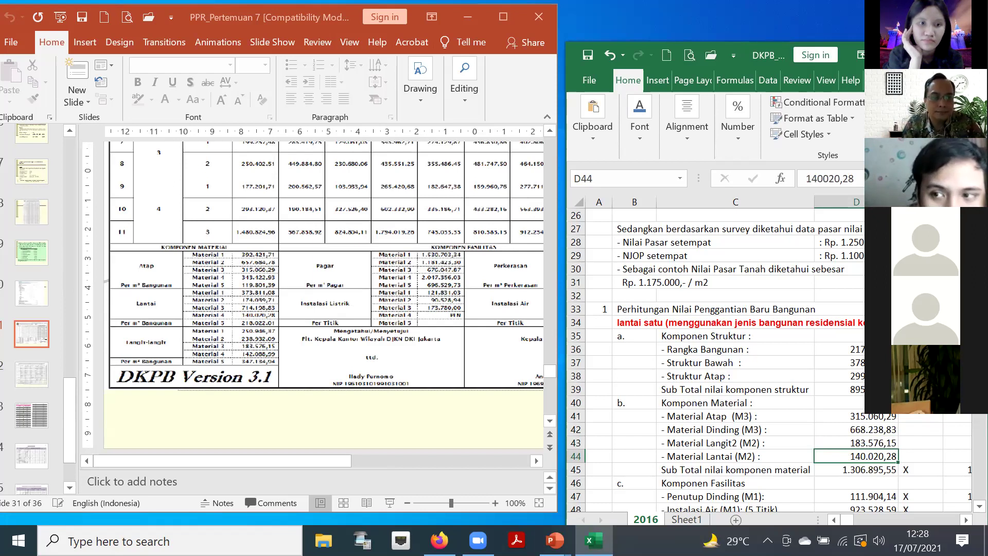
{"action": "left_click", "coordinate": [856, 443]}
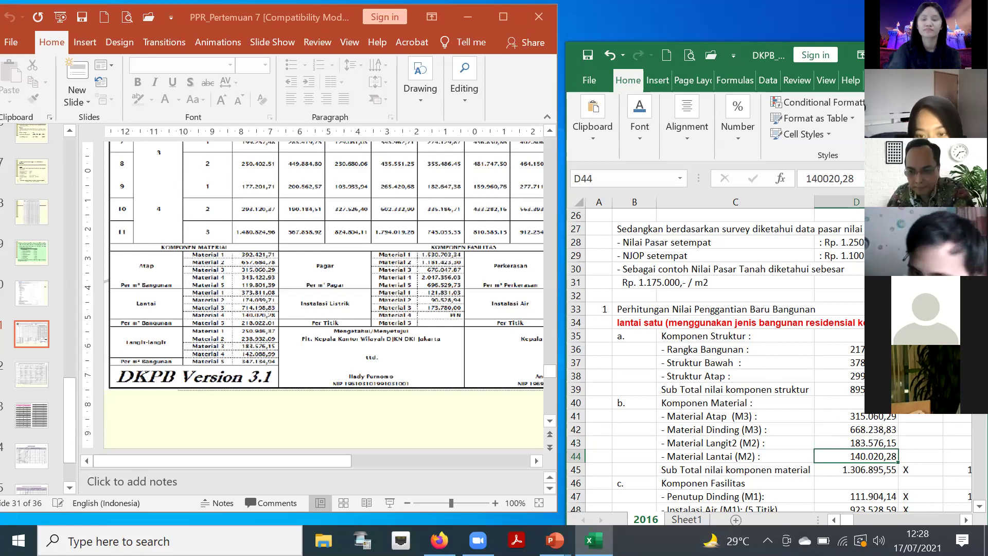
Step: Highlight the first floor's Lantai specification (Keramik) in D15 in yellow
{"action": "scroll", "coordinate": [830, 427], "scroll_direction": "down", "scroll_amount": 3}
{"action": "scroll", "coordinate": [829, 427], "scroll_direction": "up", "scroll_amount": 2}
{"action": "scroll", "coordinate": [848, 400], "scroll_direction": "up", "scroll_amount": 6}
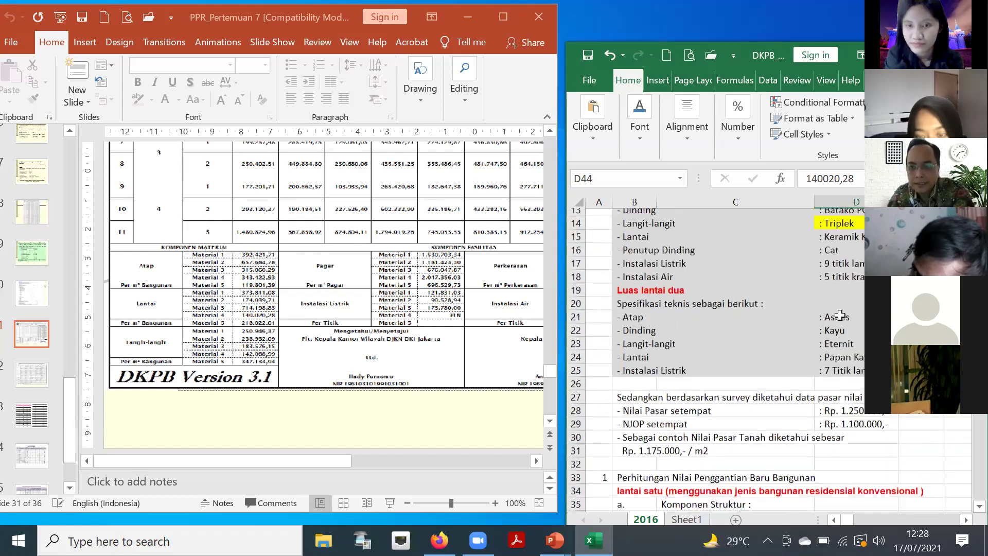
{"action": "left_click", "coordinate": [842, 308]}
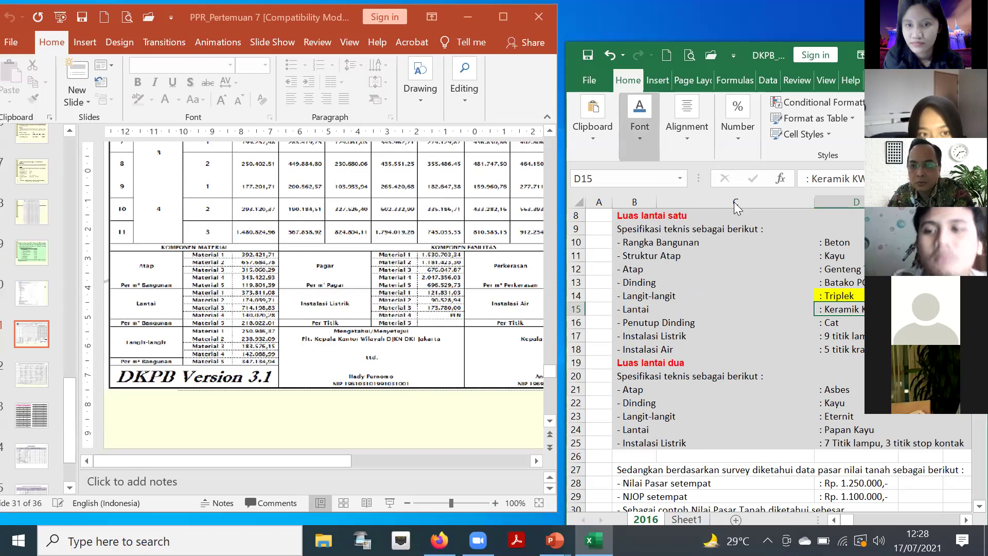
{"action": "left_click", "coordinate": [846, 291]}
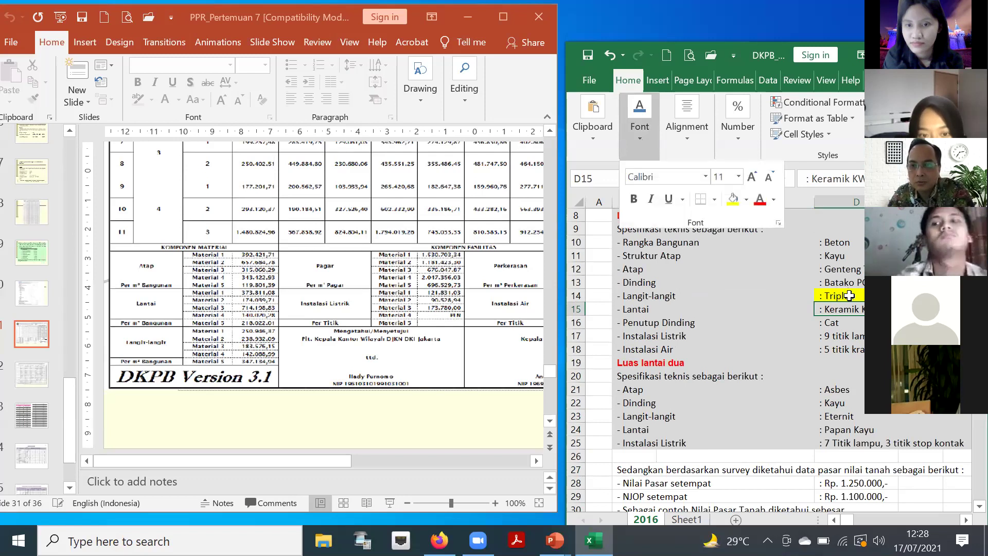
Step: Remove the yellow highlight from the Triplek specification in D14
{"action": "left_click", "coordinate": [641, 137]}
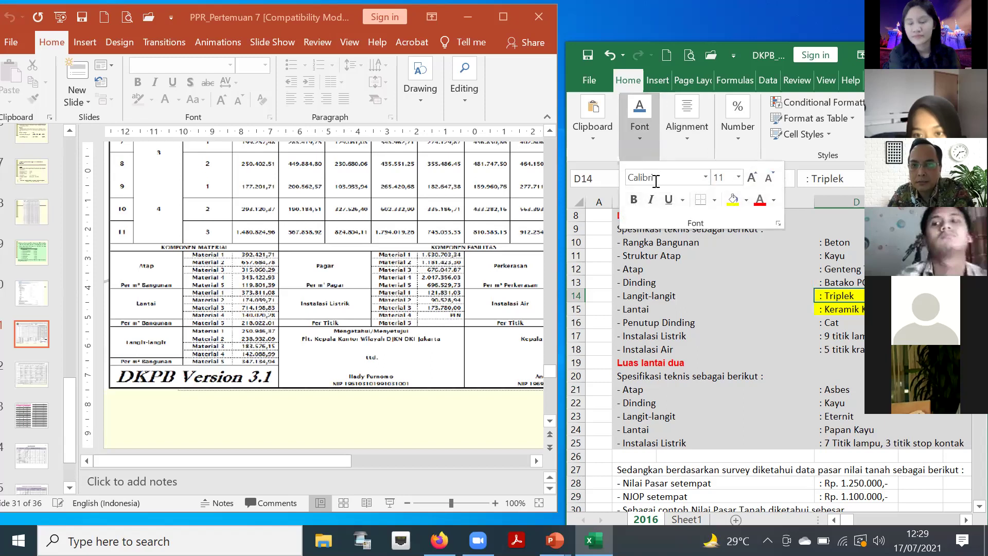
{"action": "left_click", "coordinate": [746, 199]}
{"action": "left_click", "coordinate": [731, 232]}
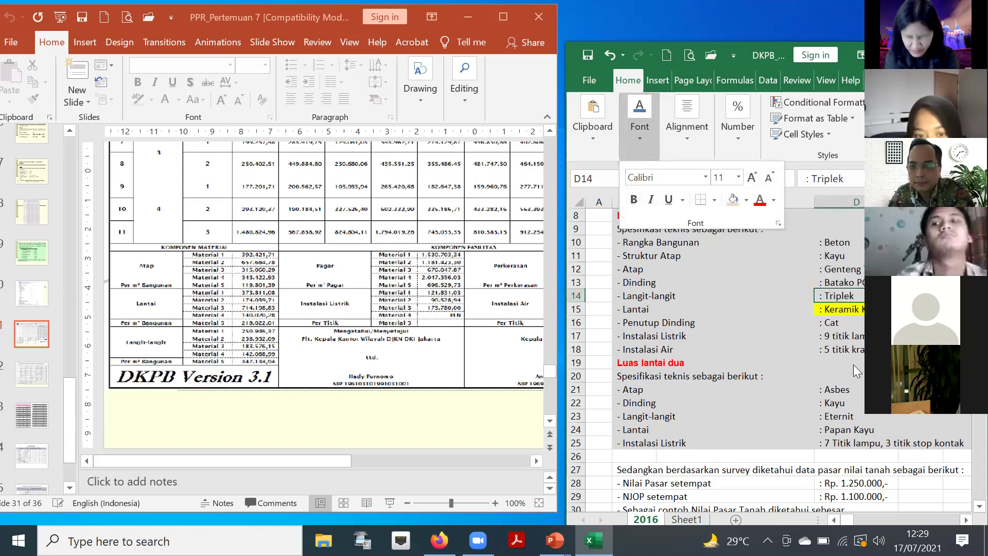
{"action": "left_click", "coordinate": [782, 360]}
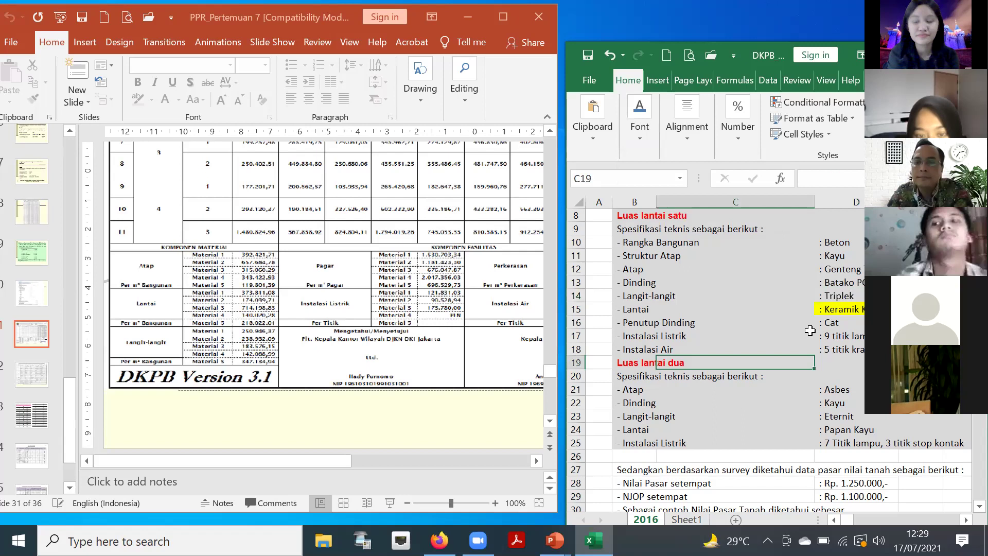
Step: Look up the first floor's Lantai specification in D15 among the Lantai classifications of all material groups on slide 32
{"action": "left_click", "coordinate": [828, 309]}
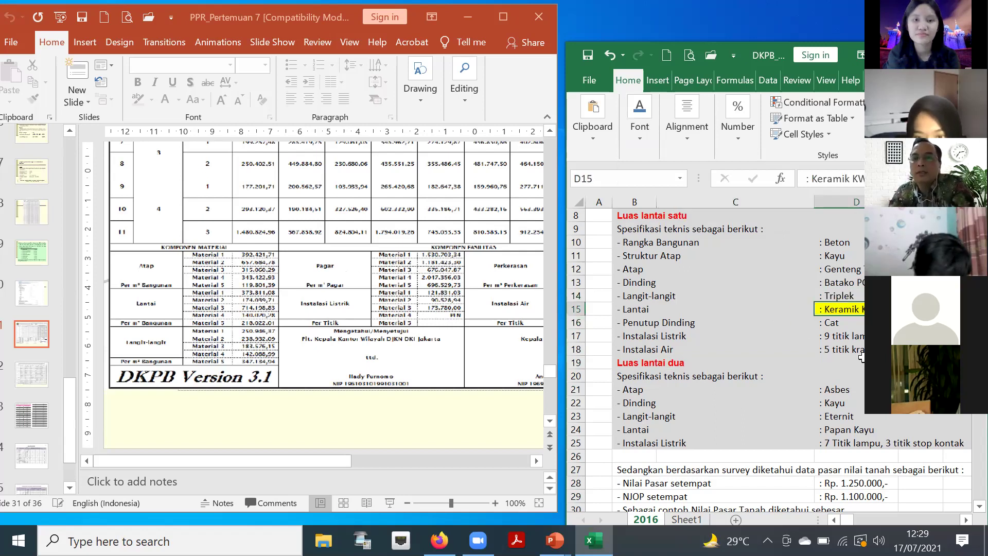
{"action": "scroll", "coordinate": [862, 356], "scroll_direction": "down", "scroll_amount": 1}
{"action": "scroll", "coordinate": [862, 357], "scroll_direction": "down", "scroll_amount": 3}
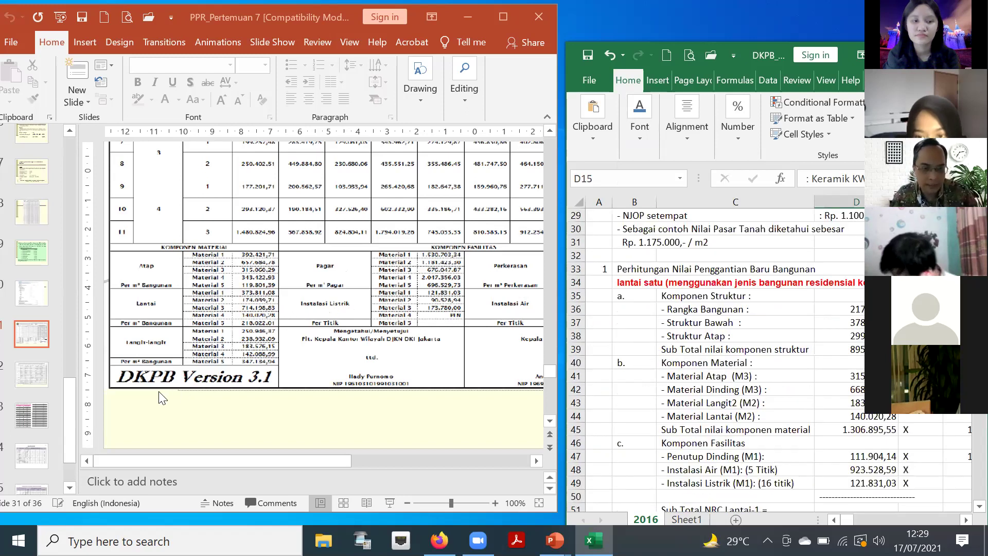
{"action": "scroll", "coordinate": [191, 370], "scroll_direction": "down", "scroll_amount": 1}
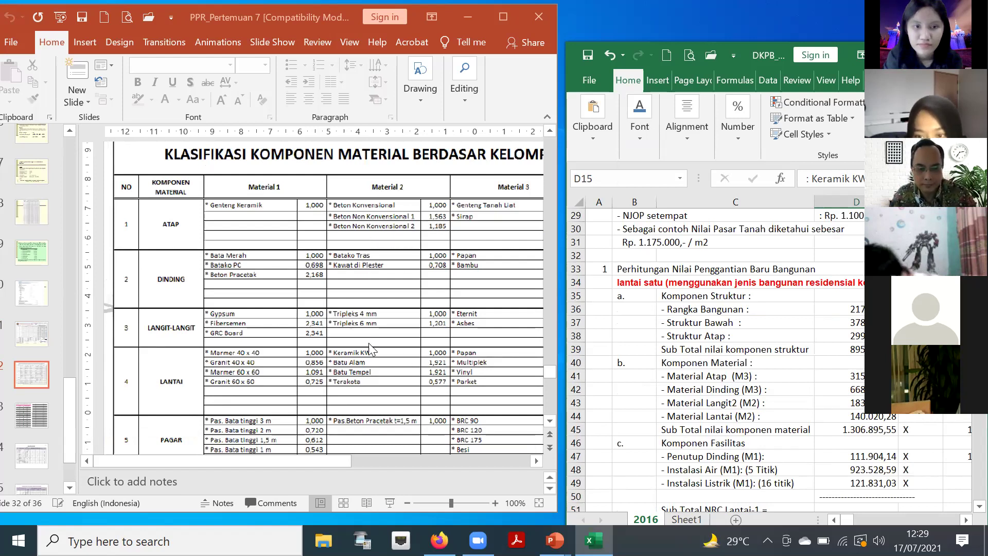
{"action": "scroll", "coordinate": [371, 346], "scroll_direction": "down", "scroll_amount": 1}
{"action": "scroll", "coordinate": [368, 353], "scroll_direction": "down", "scroll_amount": 1}
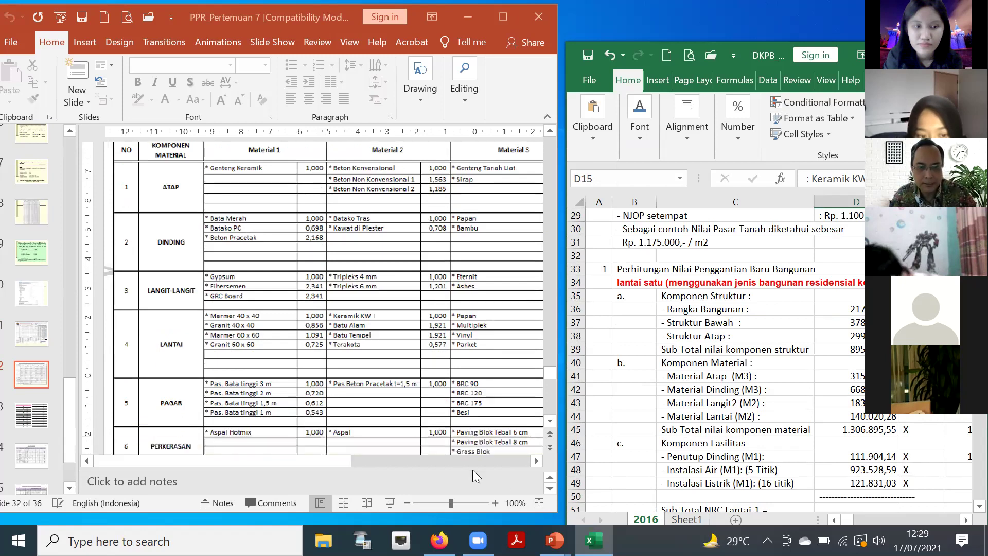
{"action": "left_click", "coordinate": [496, 505]}
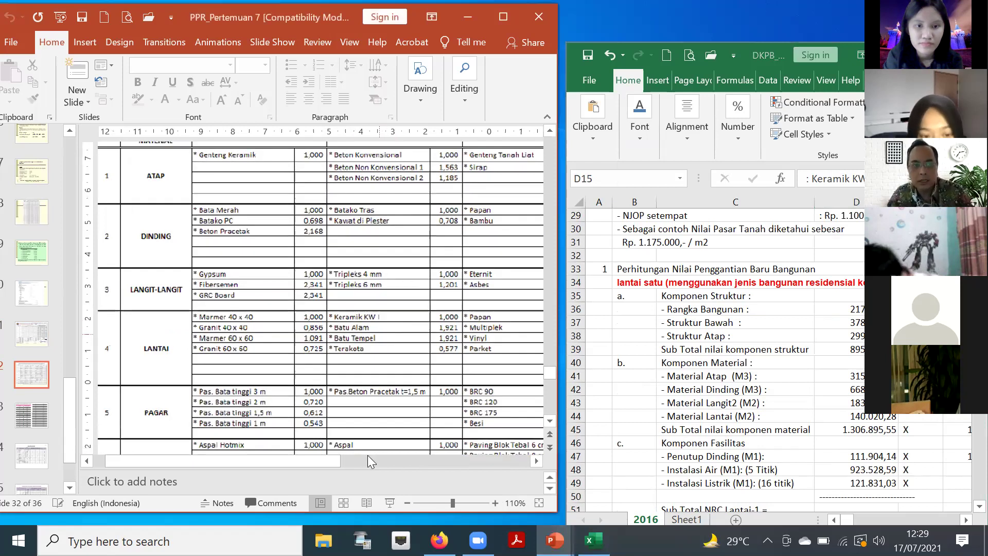
{"action": "left_click", "coordinate": [536, 461]}
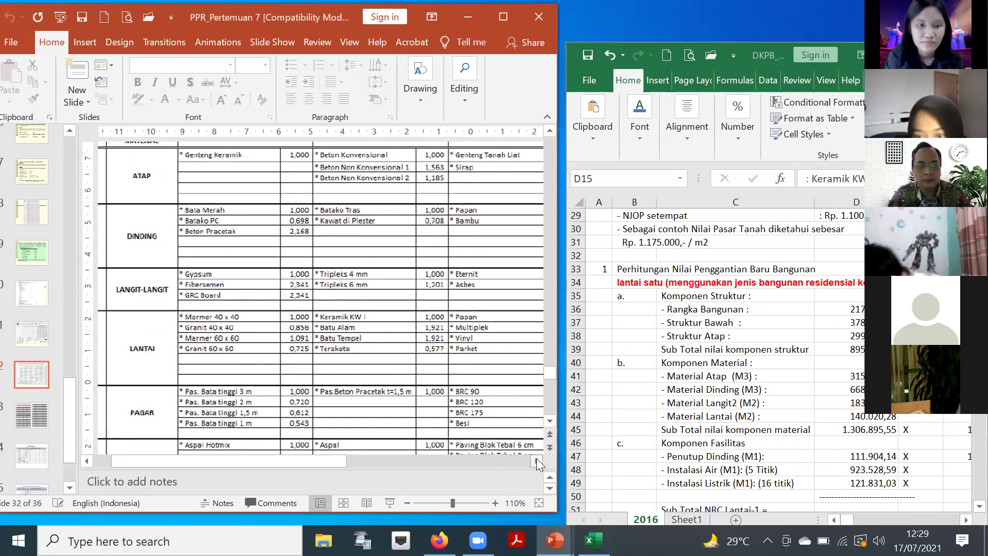
{"action": "left_click_drag", "start_coordinate": [536, 460], "coordinate": [537, 460]}
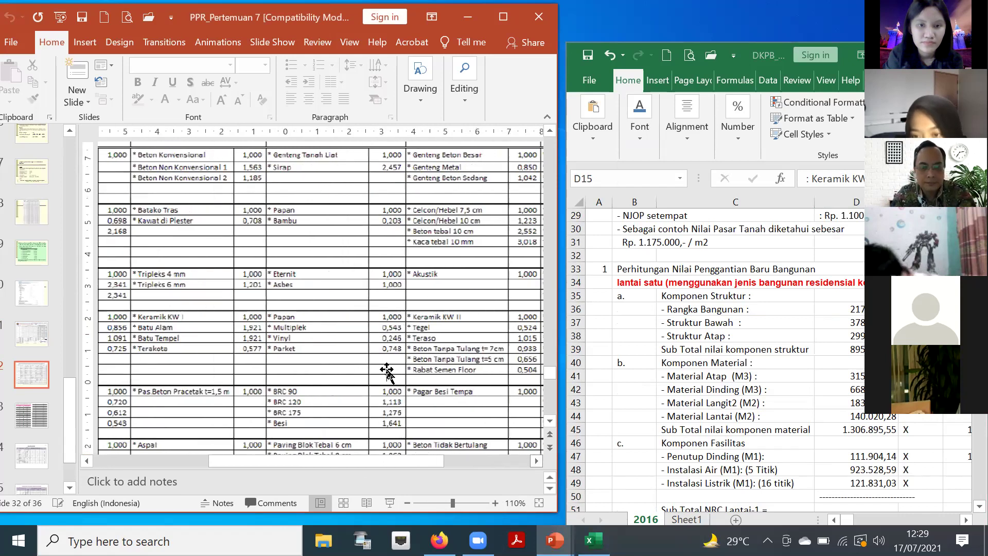
{"action": "scroll", "coordinate": [419, 329], "scroll_direction": "right", "scroll_amount": 3}
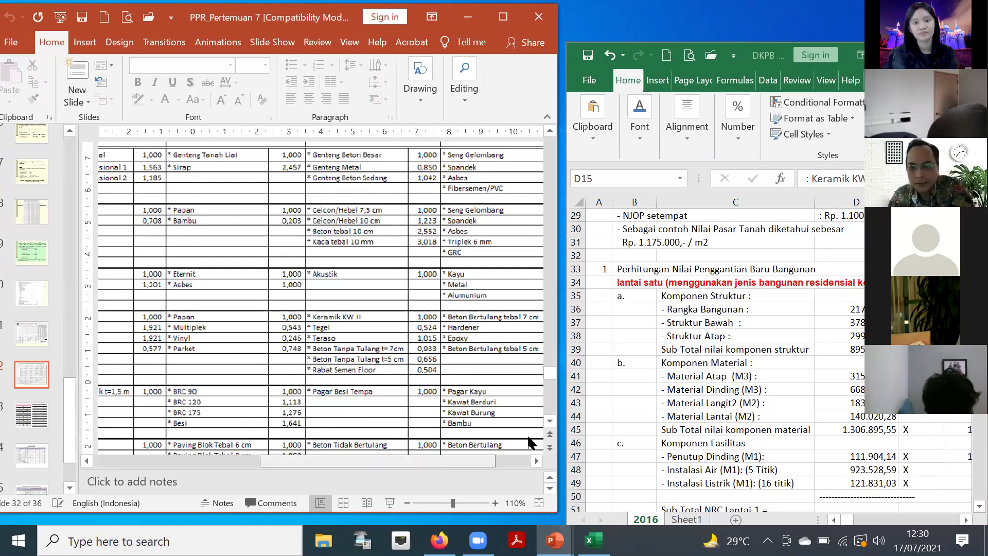
{"action": "scroll", "coordinate": [433, 401], "scroll_direction": "left", "scroll_amount": 1}
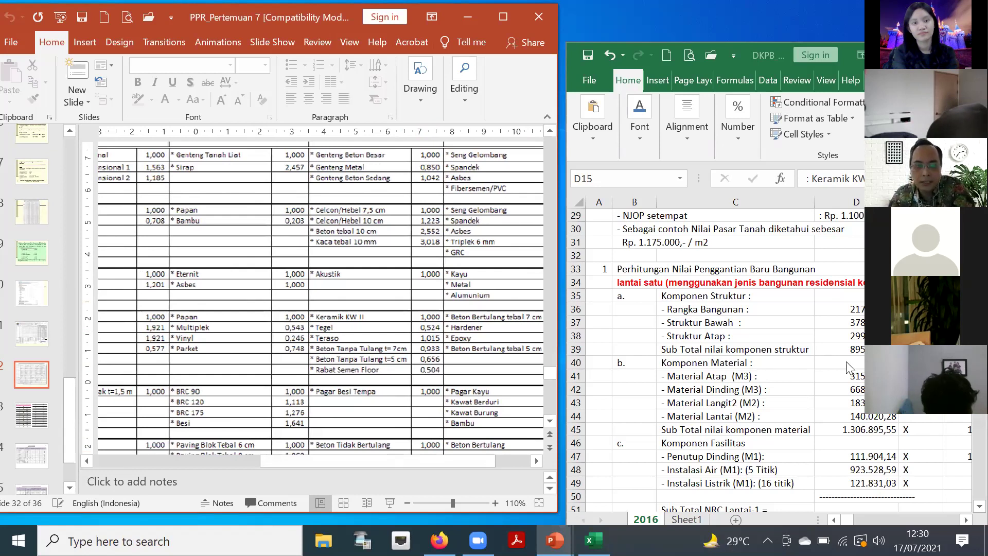
Step: Compare the Lantai specification in sheet 2016 with the material groups on slide 32 and the Lantai prices on slide 31
{"action": "scroll", "coordinate": [850, 368], "scroll_direction": "up", "scroll_amount": 3}
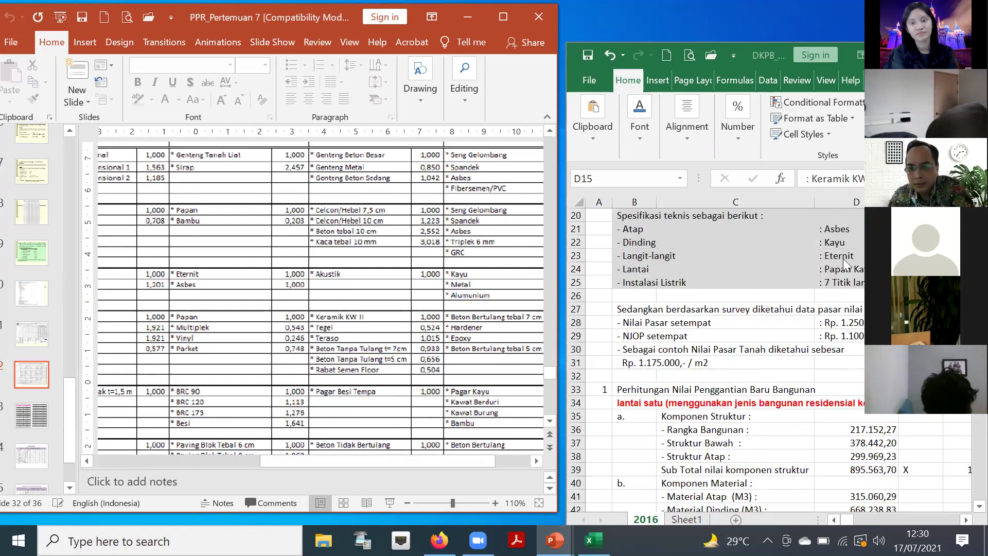
{"action": "scroll", "coordinate": [838, 269], "scroll_direction": "up", "scroll_amount": 3}
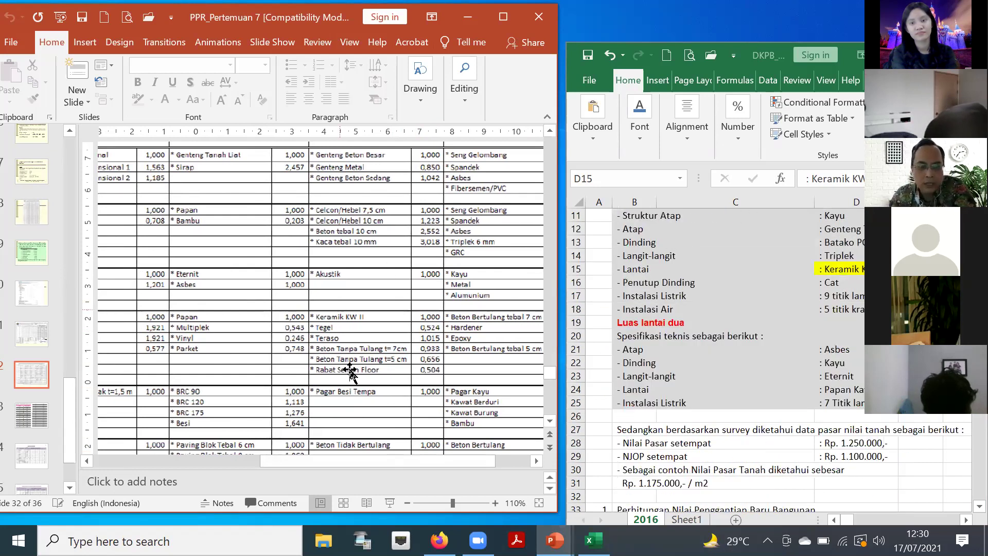
{"action": "scroll", "coordinate": [363, 333], "scroll_direction": "up", "scroll_amount": 2}
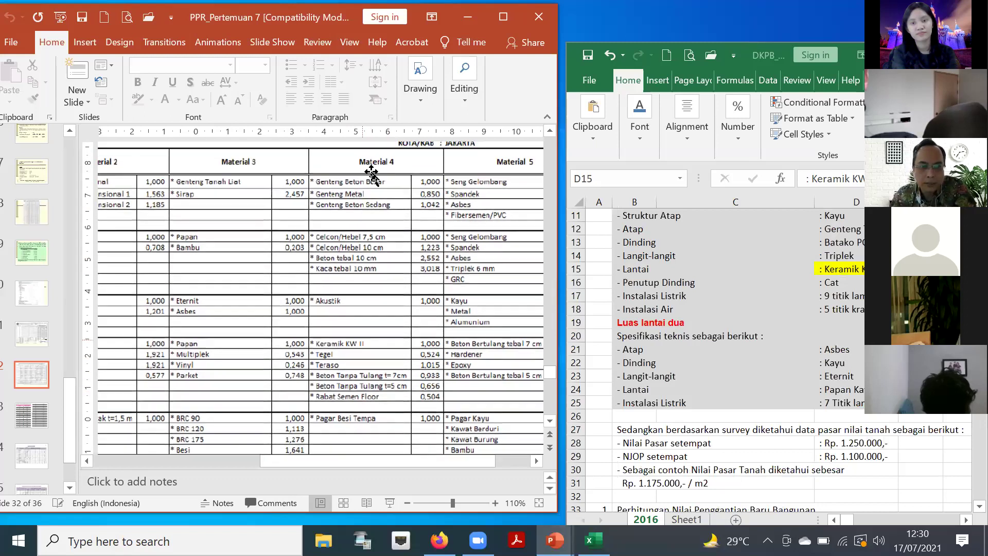
{"action": "scroll", "coordinate": [361, 333], "scroll_direction": "up", "scroll_amount": 1}
{"action": "left_click_drag", "start_coordinate": [378, 459], "coordinate": [197, 413]}
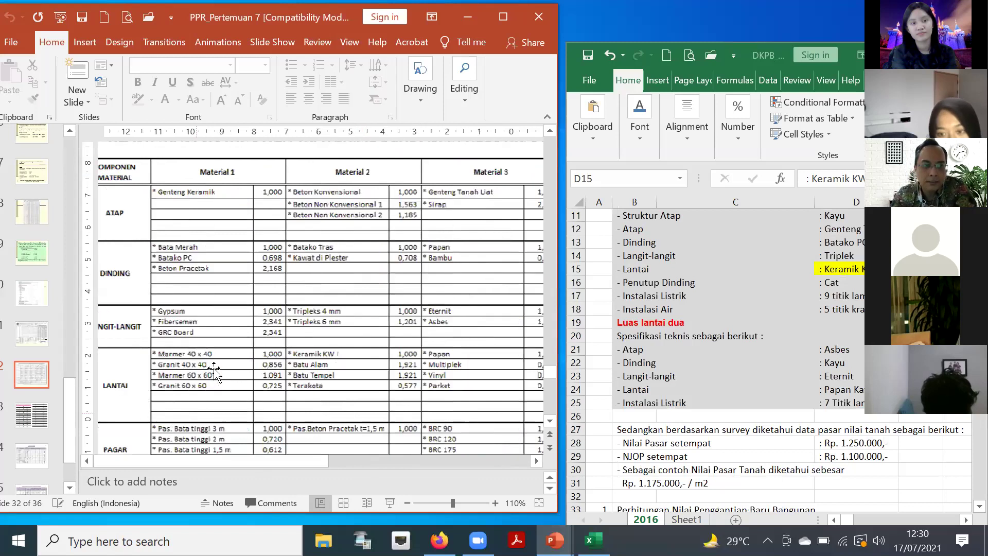
{"action": "scroll", "coordinate": [225, 342], "scroll_direction": "up", "scroll_amount": 4}
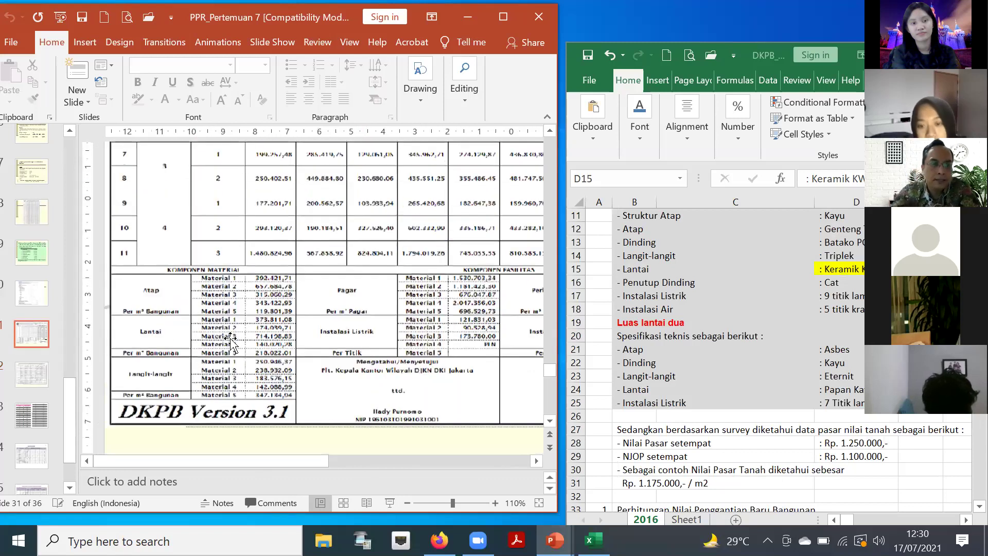
{"action": "scroll", "coordinate": [256, 335], "scroll_direction": "down", "scroll_amount": 1}
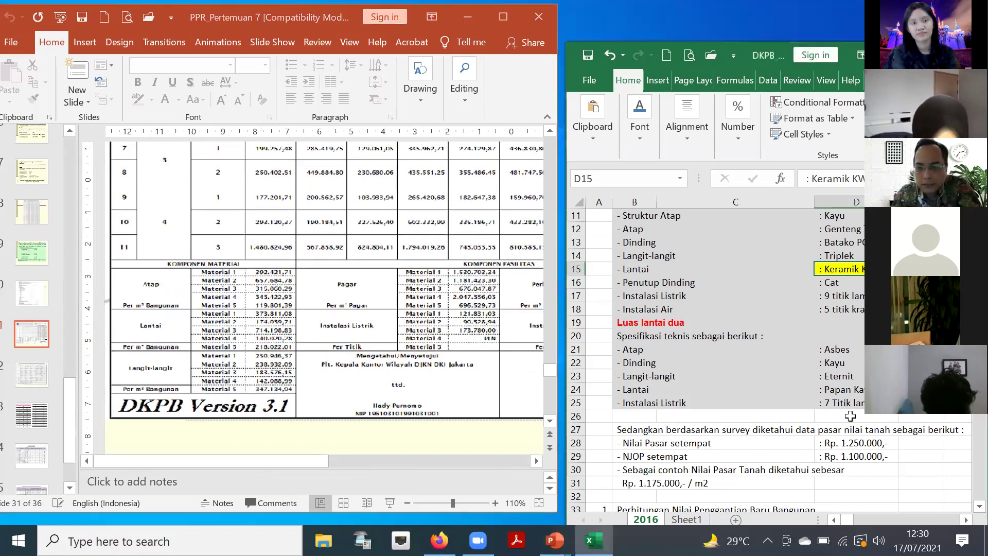
Step: Highlight the first floor's Material Lantai value in D44 of sheet 2016 in yellow
{"action": "scroll", "coordinate": [850, 416], "scroll_direction": "down", "scroll_amount": 3}
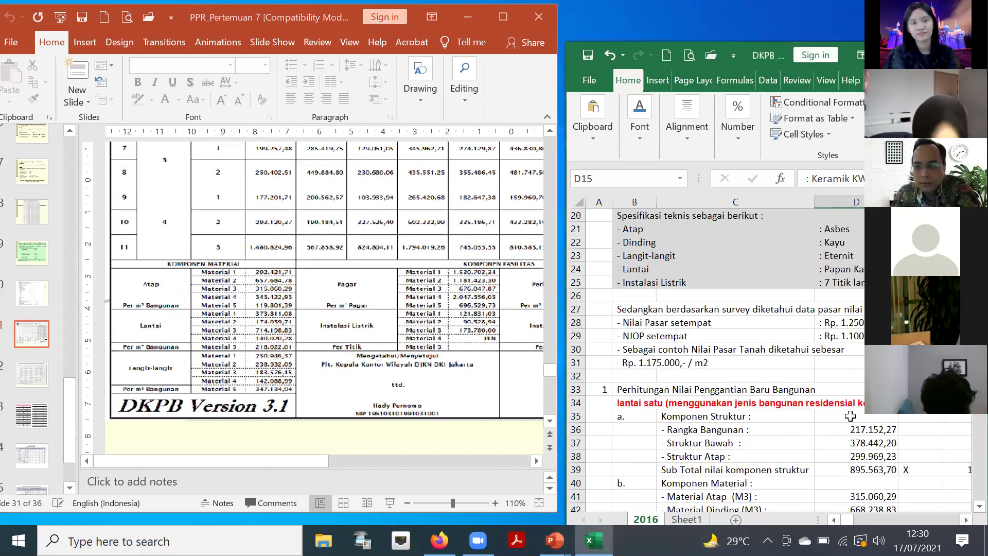
{"action": "scroll", "coordinate": [844, 377], "scroll_direction": "down", "scroll_amount": 4}
{"action": "left_click", "coordinate": [844, 375]}
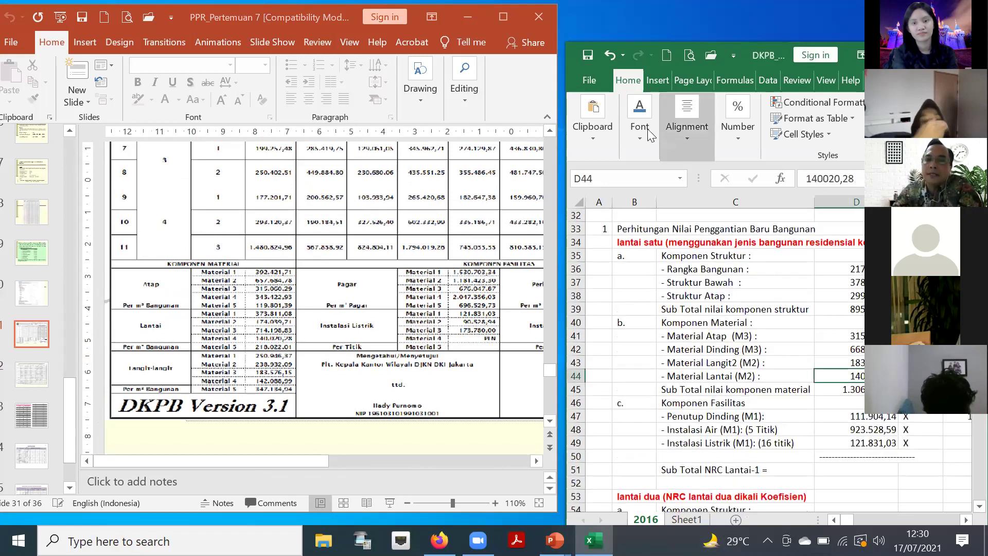
{"action": "left_click", "coordinate": [641, 135]}
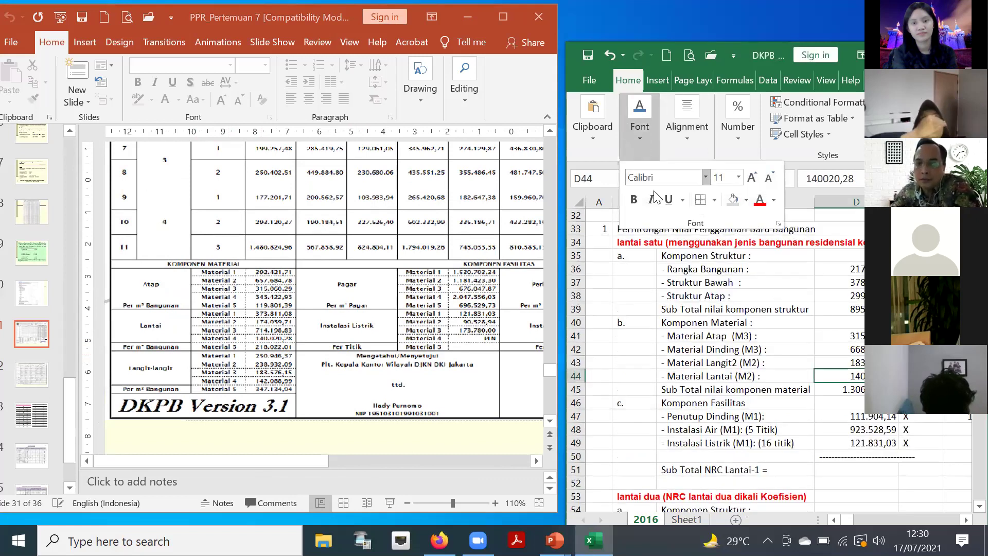
{"action": "left_click", "coordinate": [746, 200]}
{"action": "left_click", "coordinate": [770, 320]}
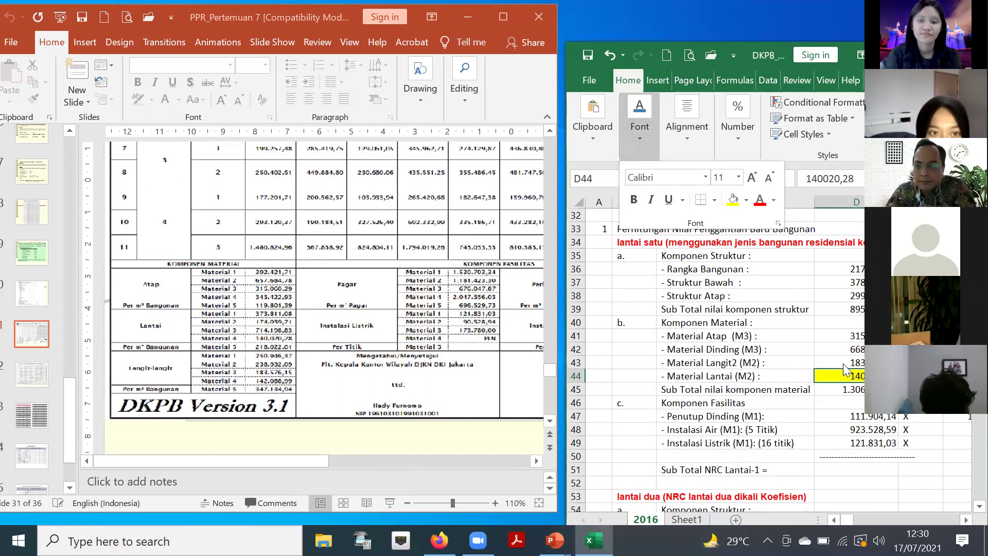
{"action": "left_click", "coordinate": [834, 389]}
Step: Trace the material component subtotal along row 45, from its sum in D45 to the multiplied total in H45
{"action": "key", "text": "Down"}
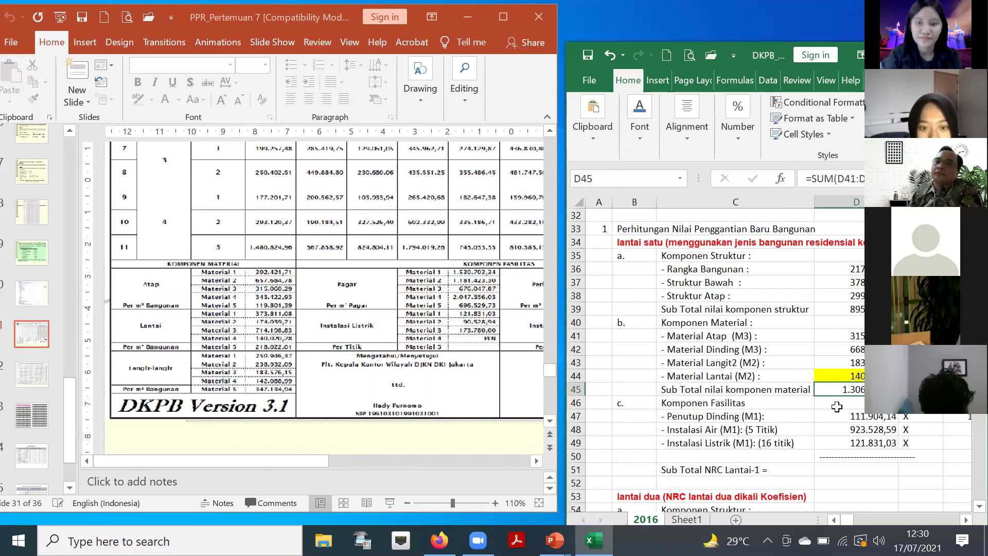
{"action": "key", "text": "Right"}
{"action": "key", "text": "Right"}
{"action": "key", "text": "Right"}
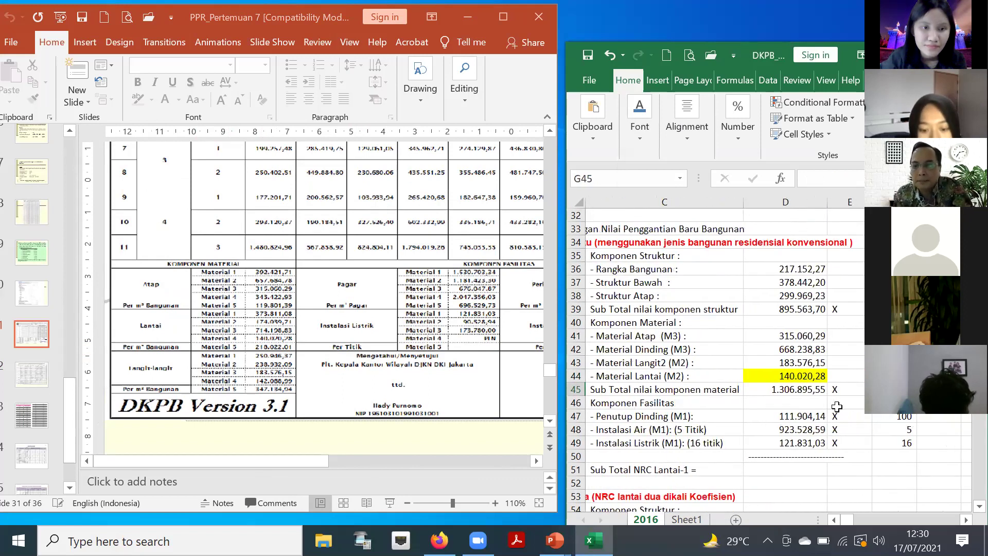
{"action": "key", "text": "Right"}
{"action": "key", "text": "Left"}
{"action": "key", "text": "Left"}
{"action": "key", "text": "Right"}
{"action": "key", "text": "Right"}
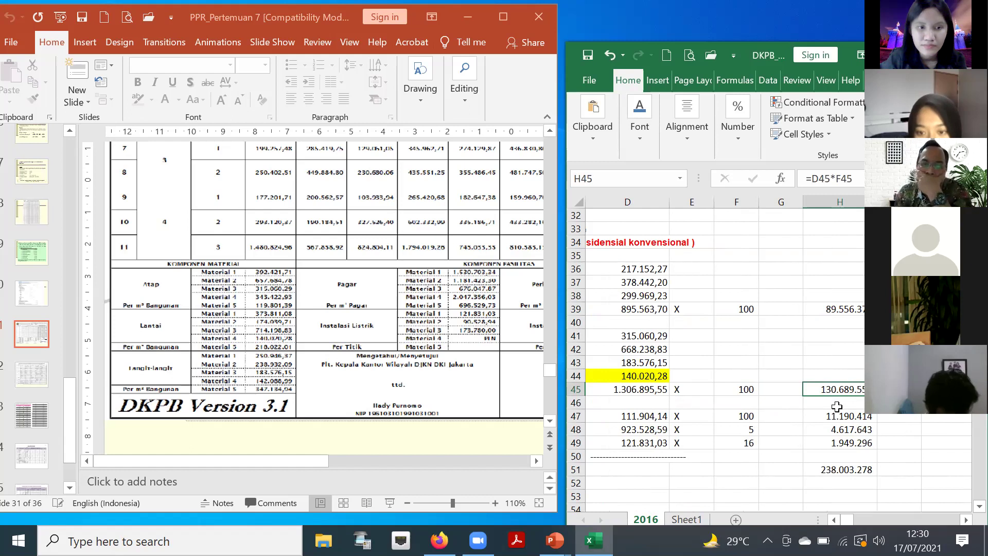
{"action": "key", "text": "Left"}
{"action": "key", "text": "Left"}
{"action": "key", "text": "Left"}
{"action": "key", "text": "Left"}
{"action": "key", "text": "Left"}
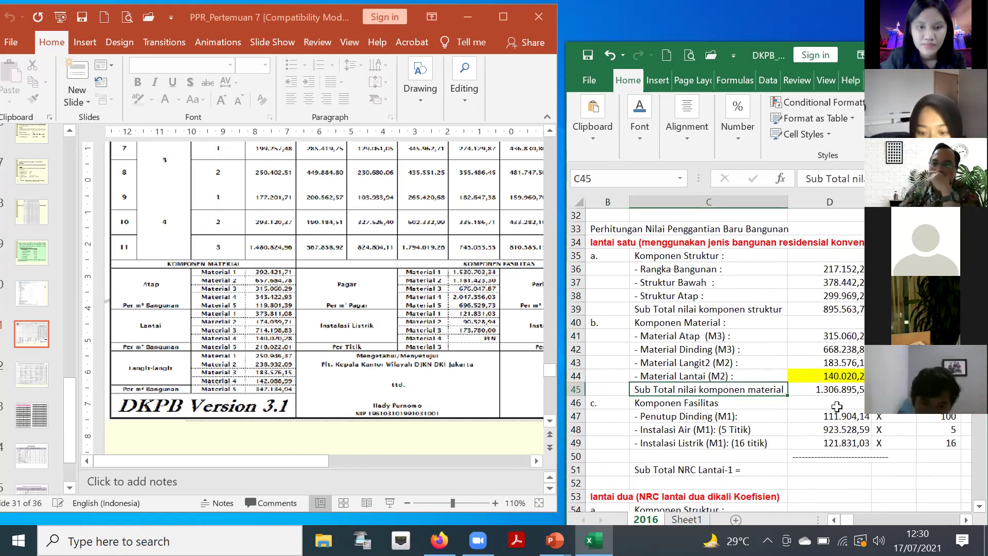
{"action": "key", "text": "Down"}
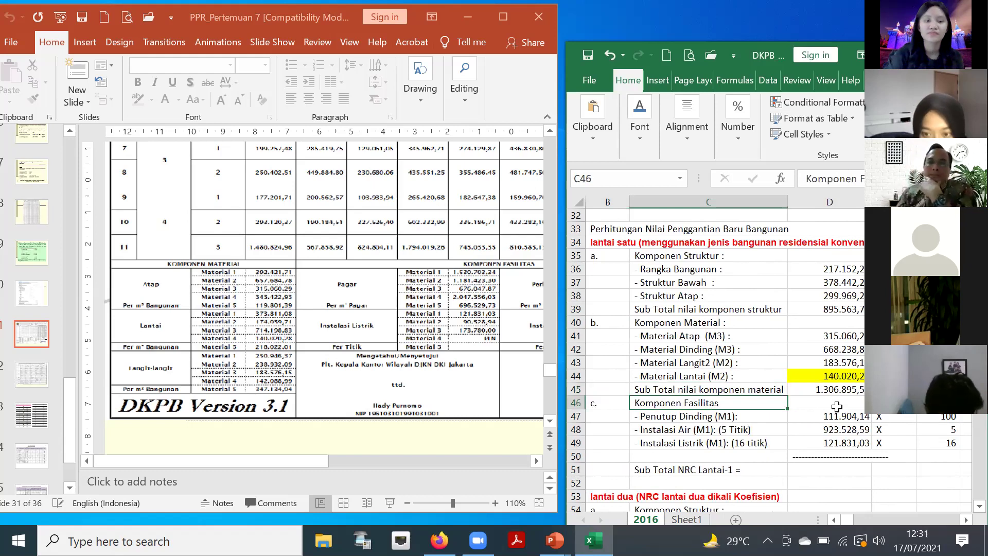
{"action": "key", "text": "Up"}
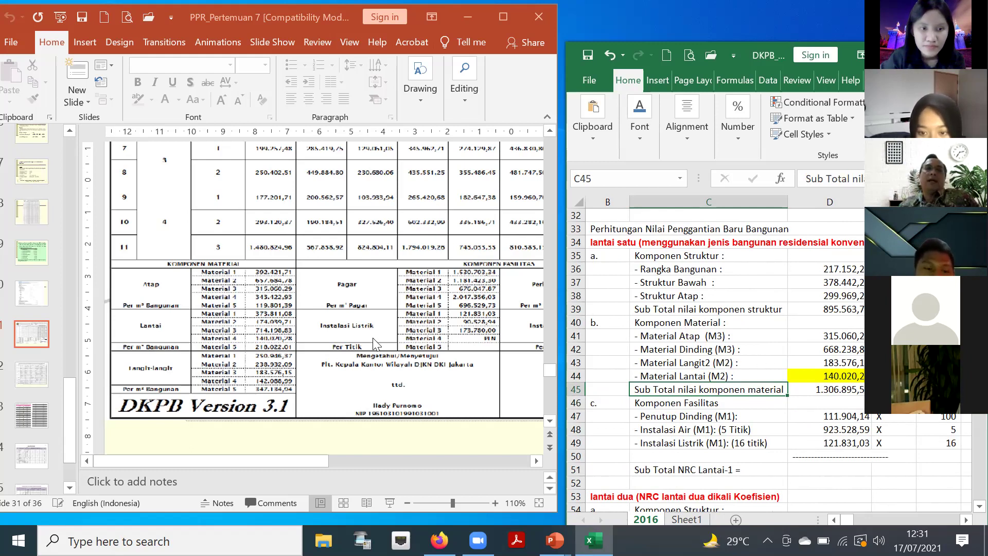
Step: Review the material component classifications from Material 1 to Material 5 on slide 32, and return to the price table on slide 31
{"action": "scroll", "coordinate": [373, 344], "scroll_direction": "down", "scroll_amount": 6}
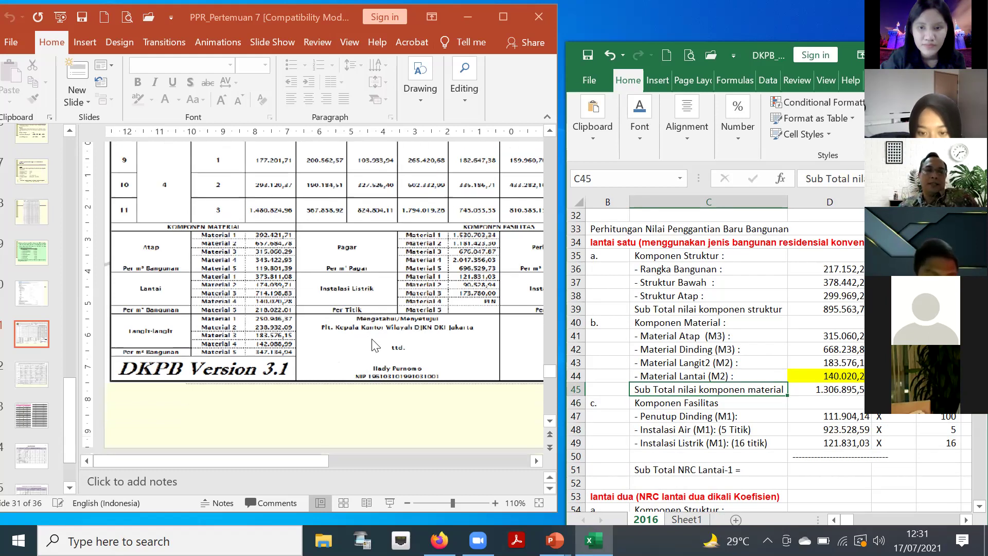
{"action": "scroll", "coordinate": [383, 312], "scroll_direction": "down", "scroll_amount": 2}
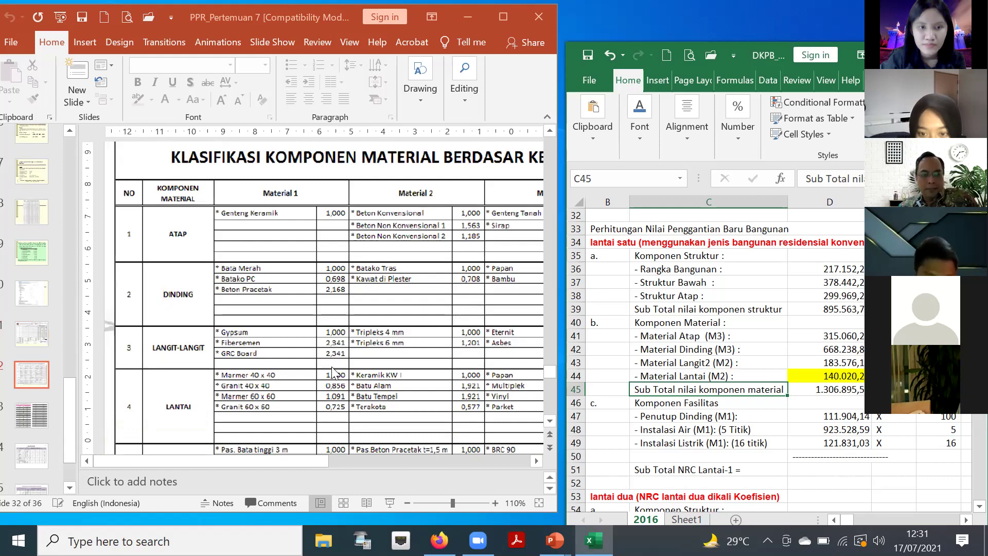
{"action": "scroll", "coordinate": [334, 373], "scroll_direction": "down", "scroll_amount": 1}
{"action": "left_click", "coordinate": [318, 460]}
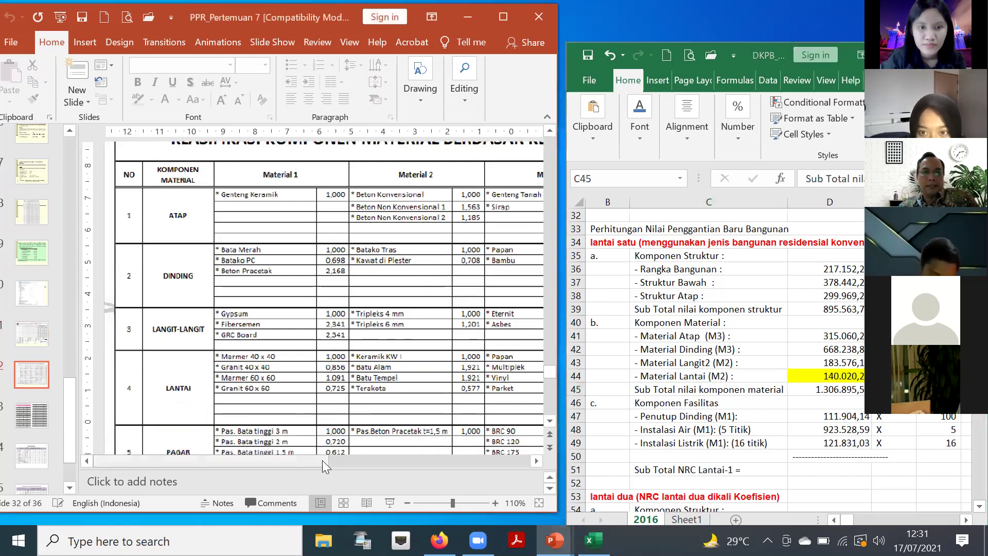
{"action": "left_click_drag", "start_coordinate": [330, 458], "coordinate": [437, 459]}
{"action": "left_click", "coordinate": [539, 462]}
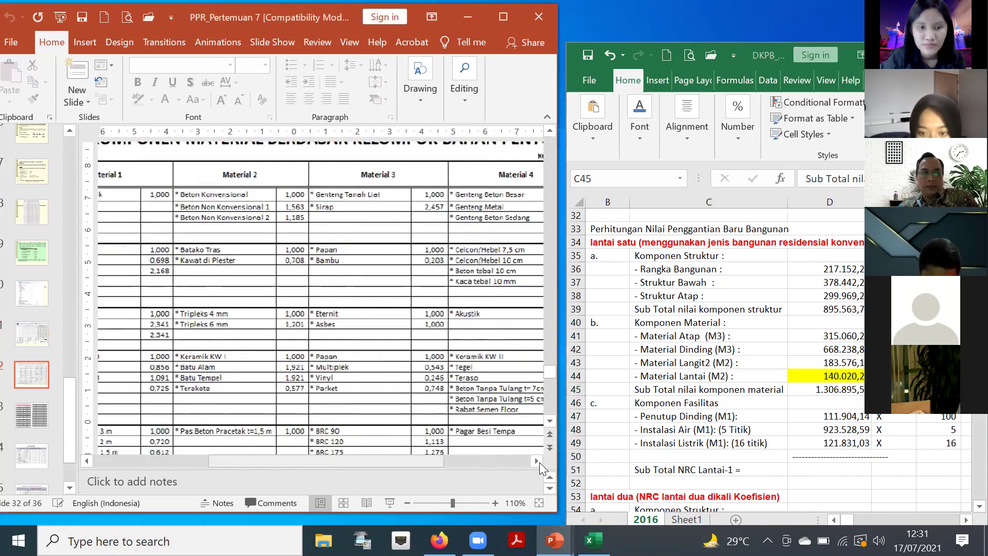
{"action": "left_click", "coordinate": [539, 462]}
{"action": "left_click", "coordinate": [539, 462]}
{"action": "left_click", "coordinate": [540, 462]}
{"action": "left_click", "coordinate": [539, 463]}
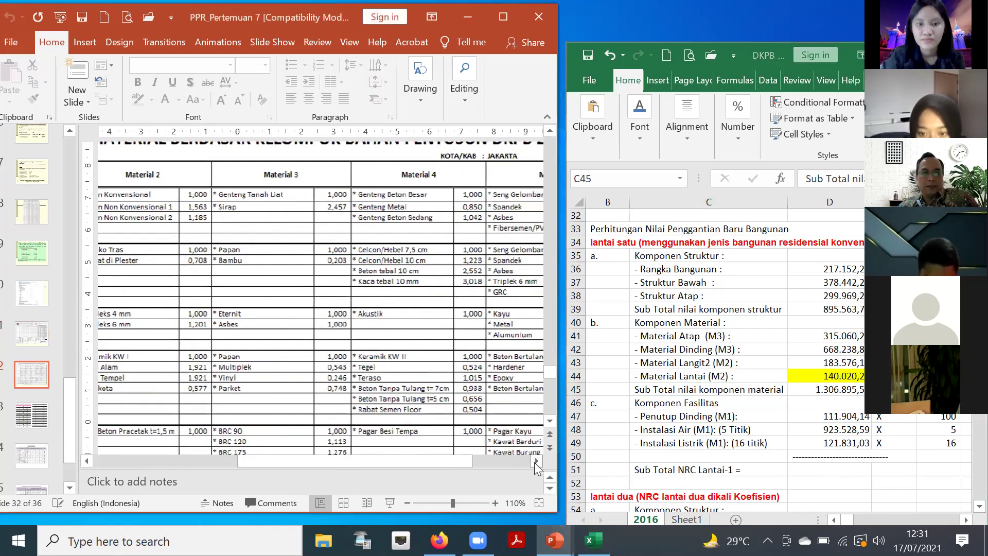
{"action": "scroll", "coordinate": [299, 363], "scroll_direction": "right", "scroll_amount": 2}
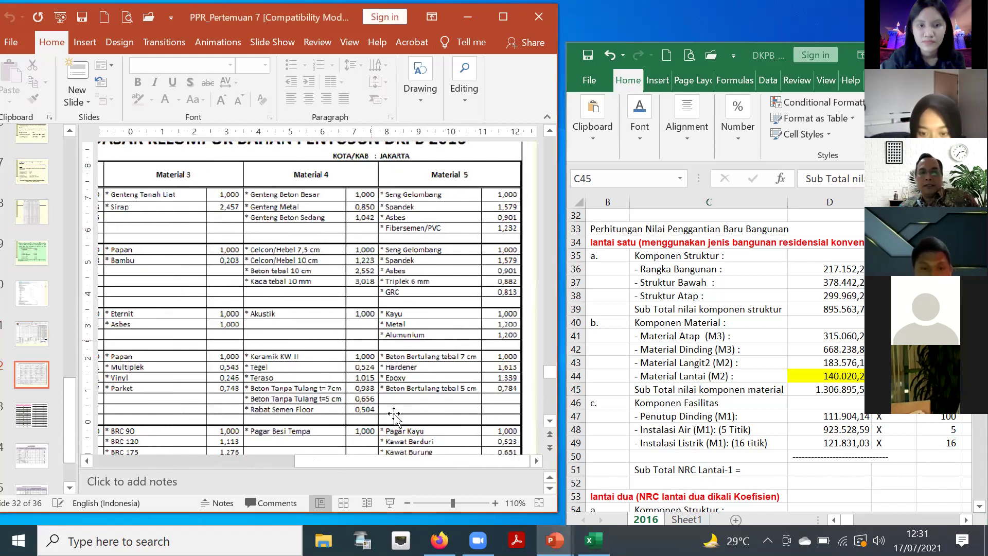
{"action": "left_click_drag", "start_coordinate": [397, 459], "coordinate": [297, 450]}
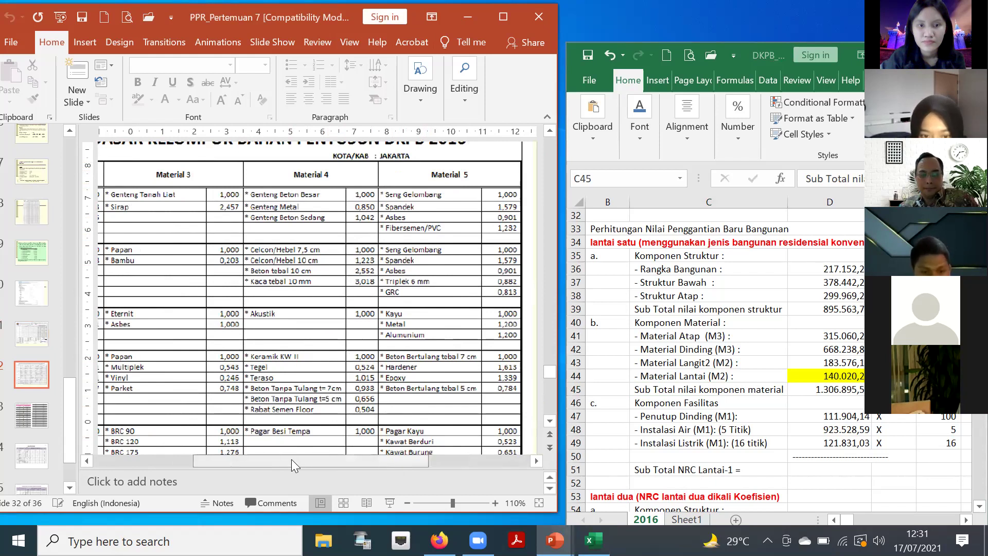
{"action": "left_click_drag", "start_coordinate": [228, 461], "coordinate": [227, 461]}
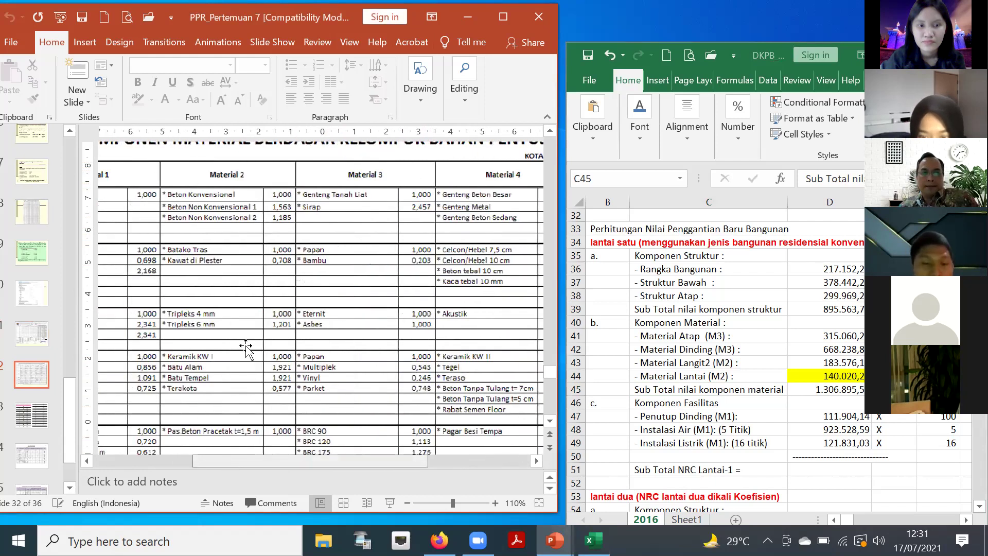
{"action": "scroll", "coordinate": [304, 463], "scroll_direction": "up", "scroll_amount": 6}
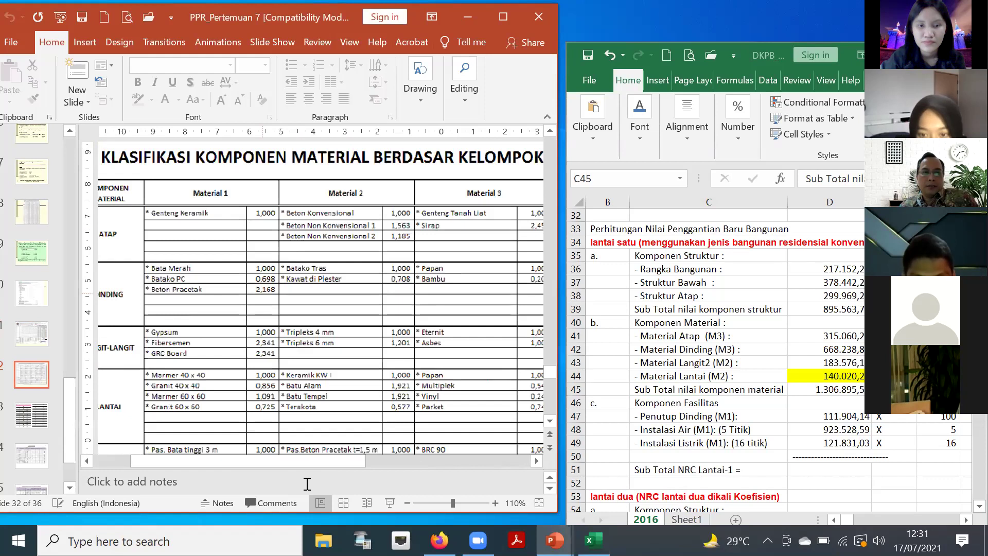
{"action": "left_click_drag", "start_coordinate": [236, 462], "coordinate": [197, 462]}
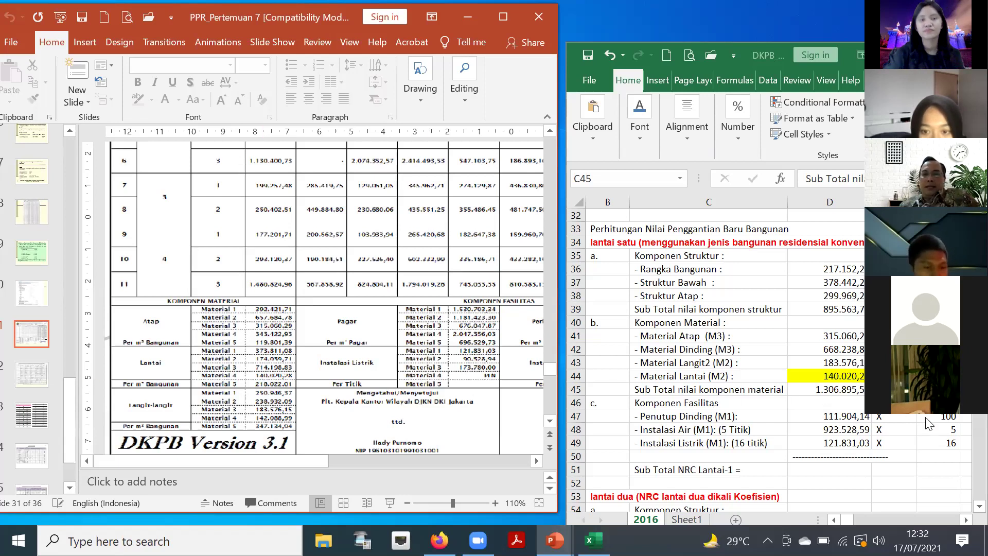
Step: Highlight the first floor's Penutup Dinding specification, Cat, in D16 of sheet 2016 in yellow
{"action": "left_click", "coordinate": [813, 417]}
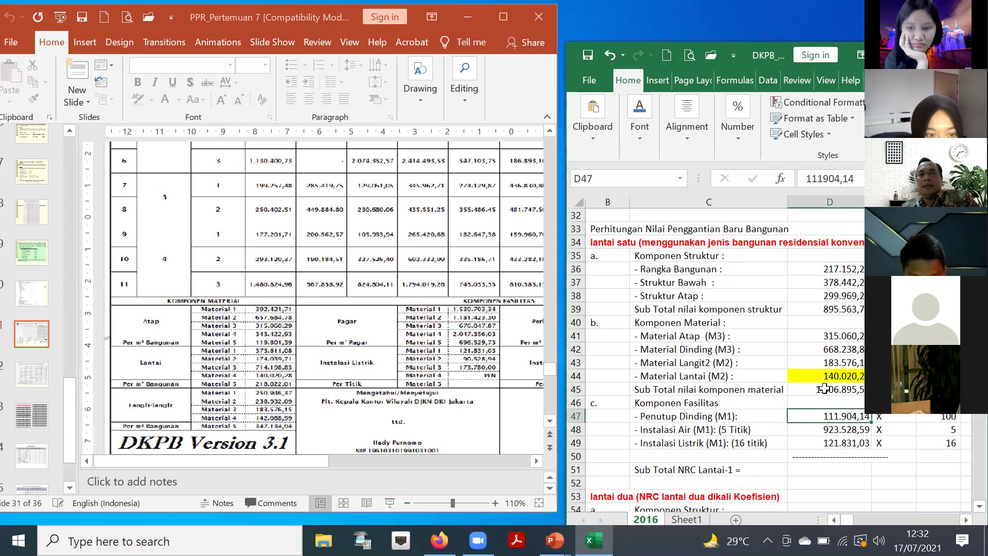
{"action": "scroll", "coordinate": [823, 377], "scroll_direction": "up", "scroll_amount": 4}
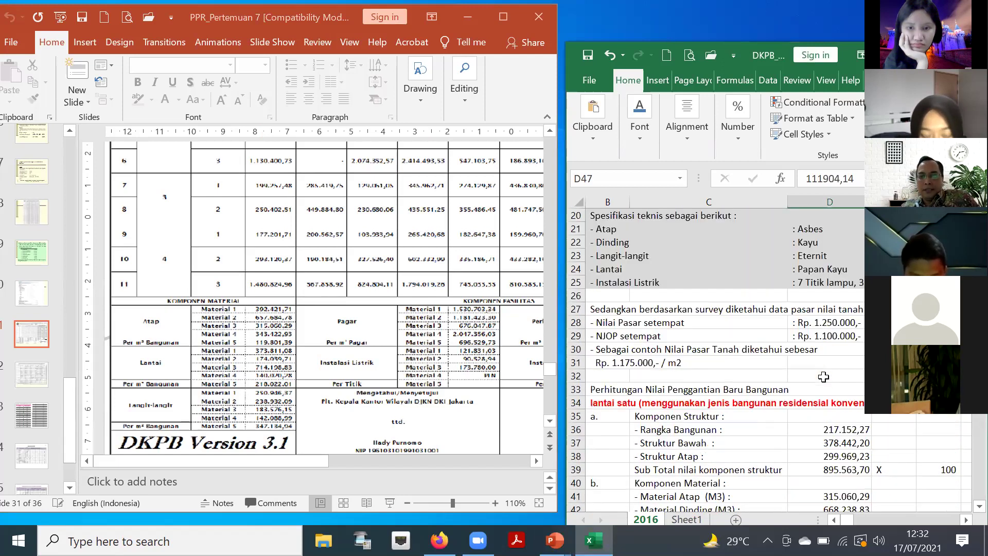
{"action": "scroll", "coordinate": [814, 304], "scroll_direction": "up", "scroll_amount": 4}
{"action": "left_click", "coordinate": [816, 308]}
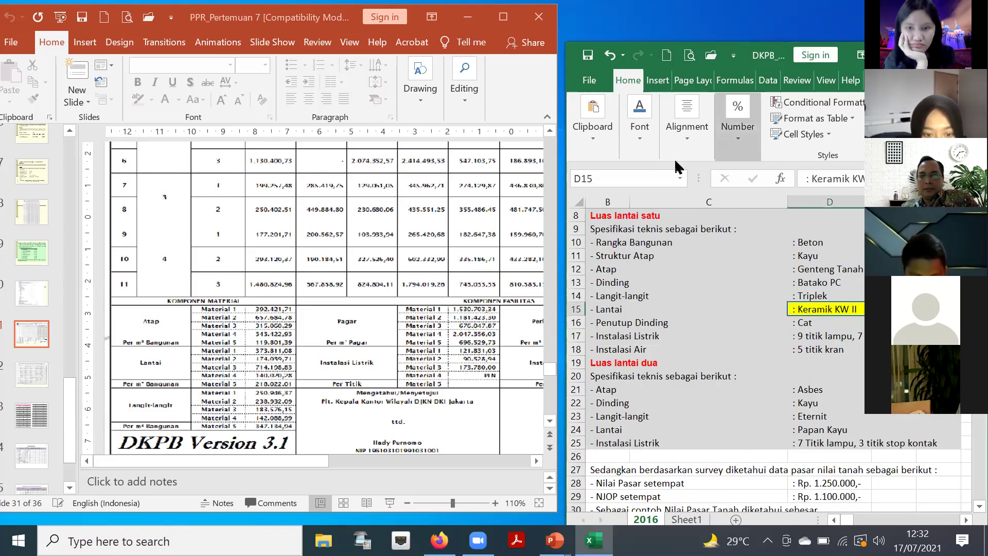
{"action": "left_click", "coordinate": [651, 149]}
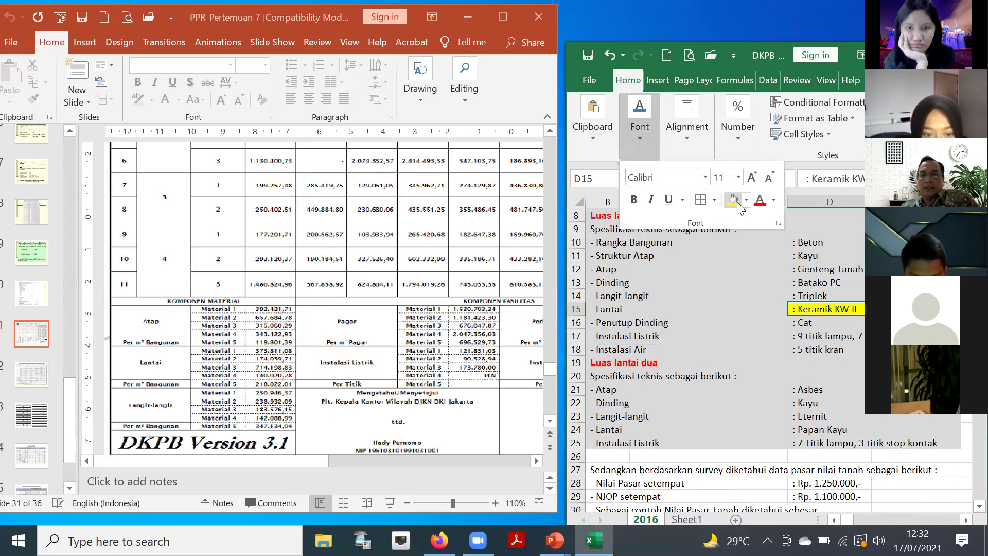
{"action": "left_click", "coordinate": [801, 322]}
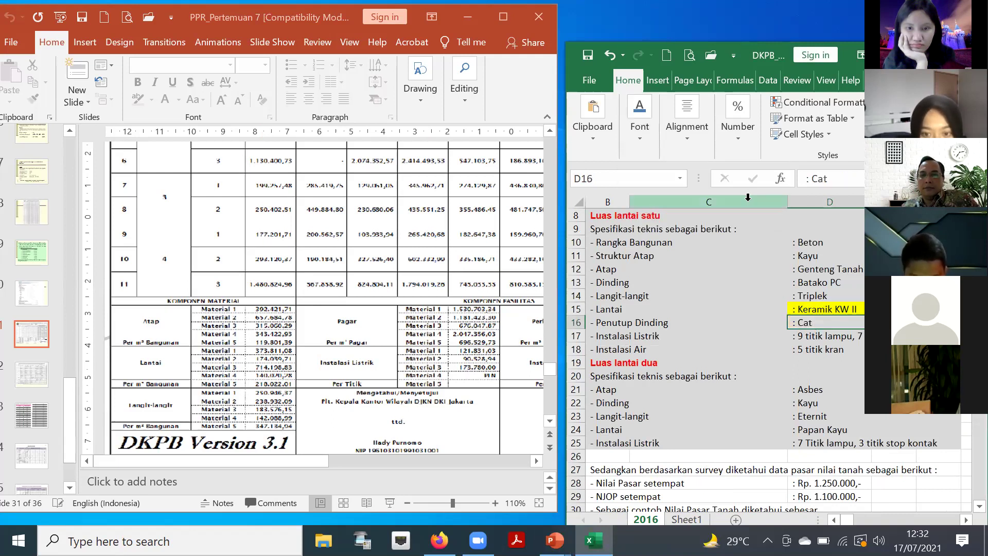
{"action": "left_click", "coordinate": [639, 127]}
{"action": "left_click", "coordinate": [733, 200]}
Step: Replace the yellow fill of the first floor's Lantai specification in D15 with the surrounding grey
{"action": "left_click", "coordinate": [813, 309]}
{"action": "left_click", "coordinate": [813, 309]}
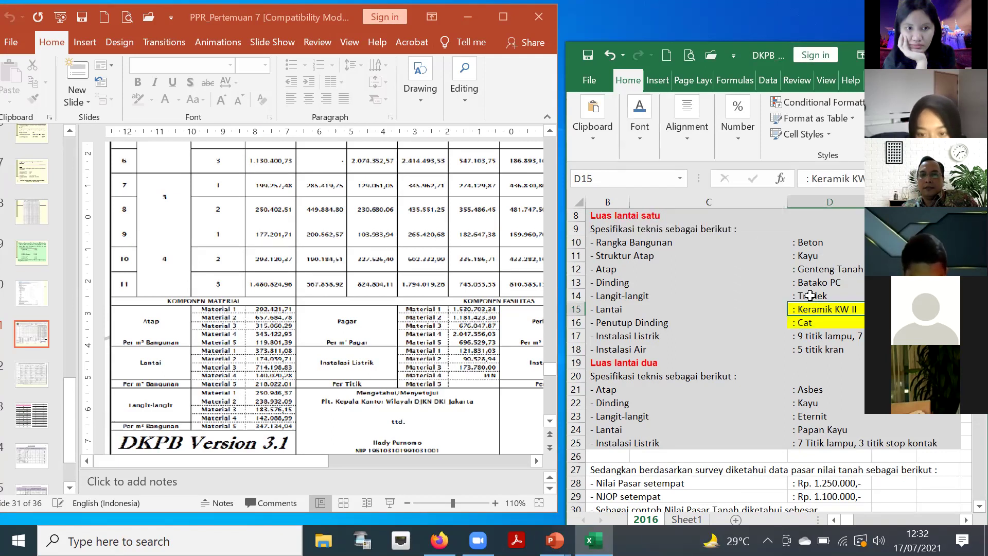
{"action": "left_click", "coordinate": [640, 128]}
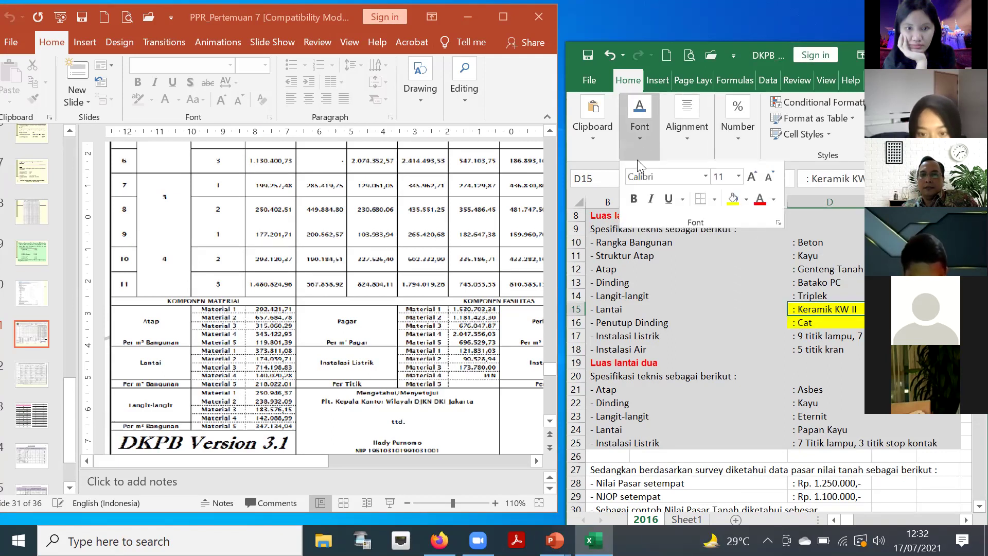
{"action": "left_click", "coordinate": [746, 200]}
{"action": "key", "text": "Escape"}
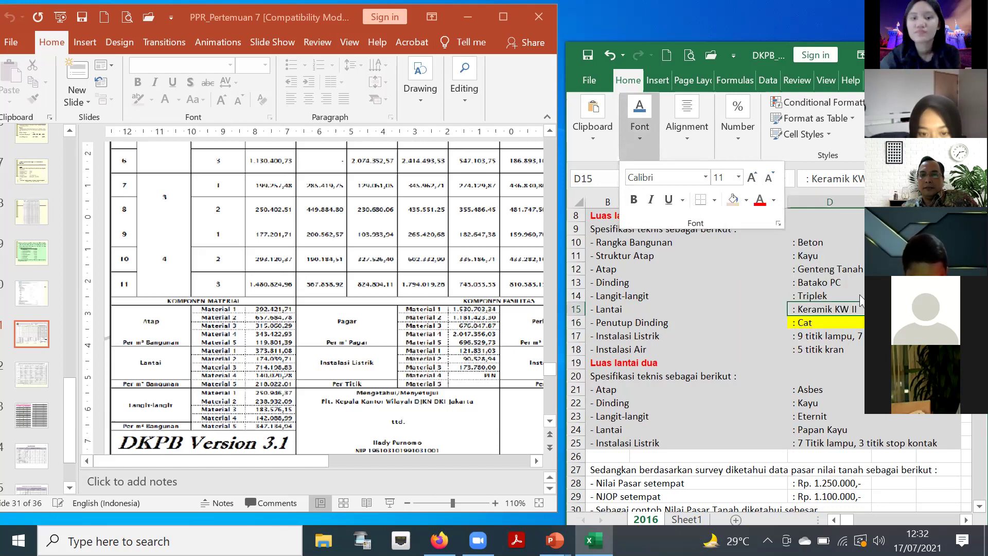
{"action": "key", "text": "Escape"}
{"action": "key", "text": "Down"}
{"action": "key", "text": "Down"}
{"action": "key", "text": "Down"}
{"action": "key", "text": "Left"}
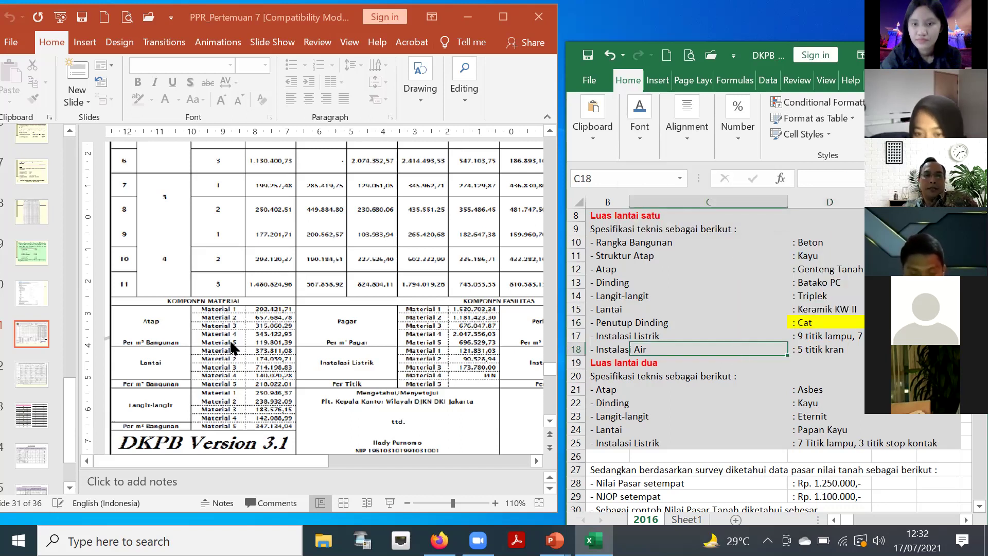
Step: Look through the material component classification table on slide 32 for the wall covering component
{"action": "scroll", "coordinate": [229, 341], "scroll_direction": "down", "scroll_amount": 2}
{"action": "scroll", "coordinate": [231, 349], "scroll_direction": "down", "scroll_amount": 3}
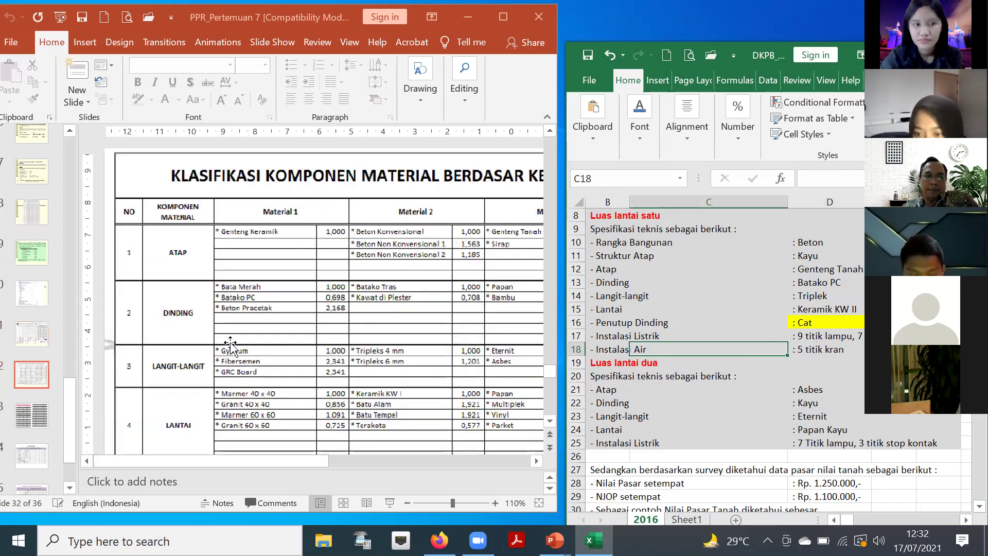
{"action": "scroll", "coordinate": [231, 341], "scroll_direction": "down", "scroll_amount": 3}
{"action": "scroll", "coordinate": [230, 341], "scroll_direction": "up", "scroll_amount": 3}
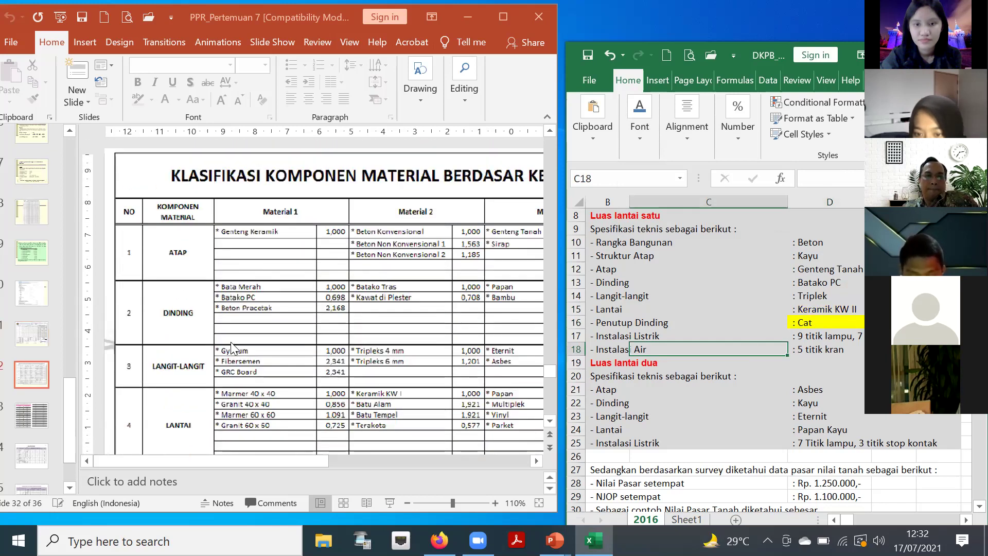
{"action": "scroll", "coordinate": [232, 342], "scroll_direction": "down", "scroll_amount": 1}
{"action": "scroll", "coordinate": [233, 341], "scroll_direction": "up", "scroll_amount": 1}
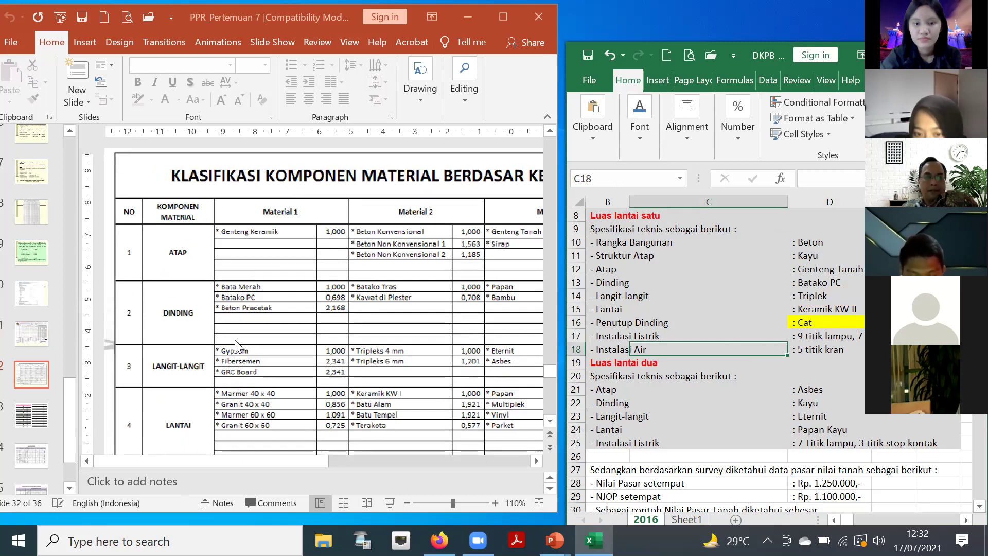
Step: Examine the Komponen Material Pelapis Dinding prices on slide 31, and return to the building category rows of the price table
{"action": "scroll", "coordinate": [235, 341], "scroll_direction": "up", "scroll_amount": 6}
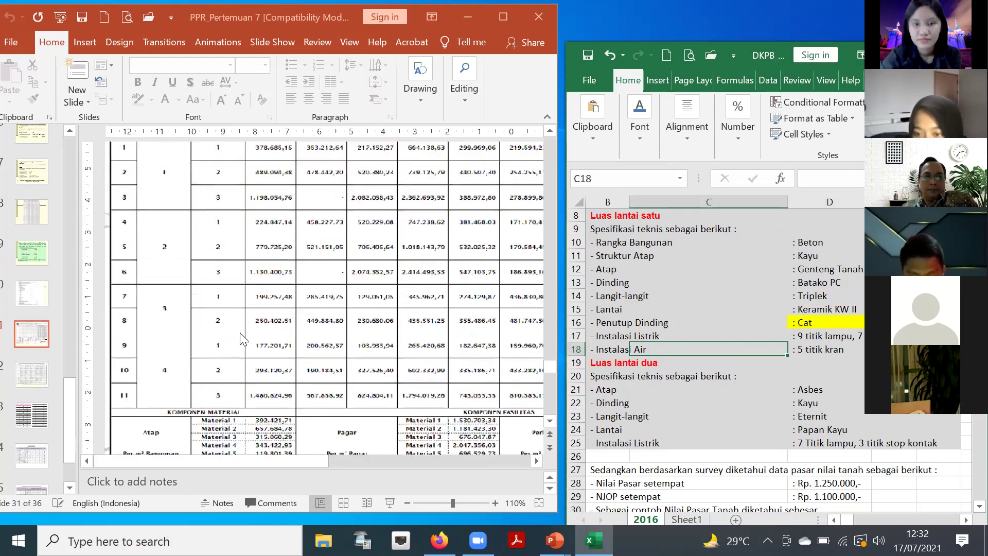
{"action": "scroll", "coordinate": [240, 332], "scroll_direction": "up", "scroll_amount": 2}
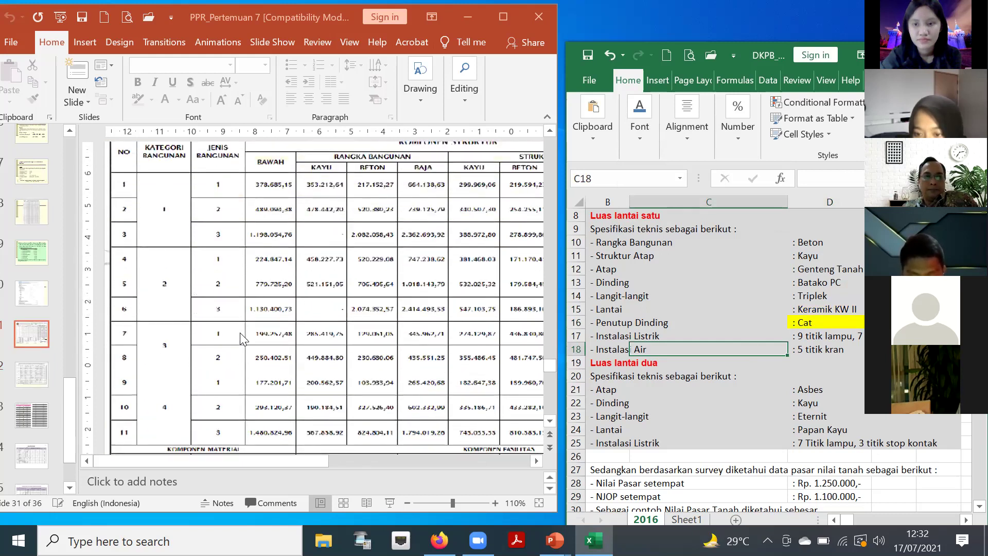
{"action": "left_click", "coordinate": [298, 457]}
{"action": "scroll", "coordinate": [497, 458], "scroll_direction": "right", "scroll_amount": 10}
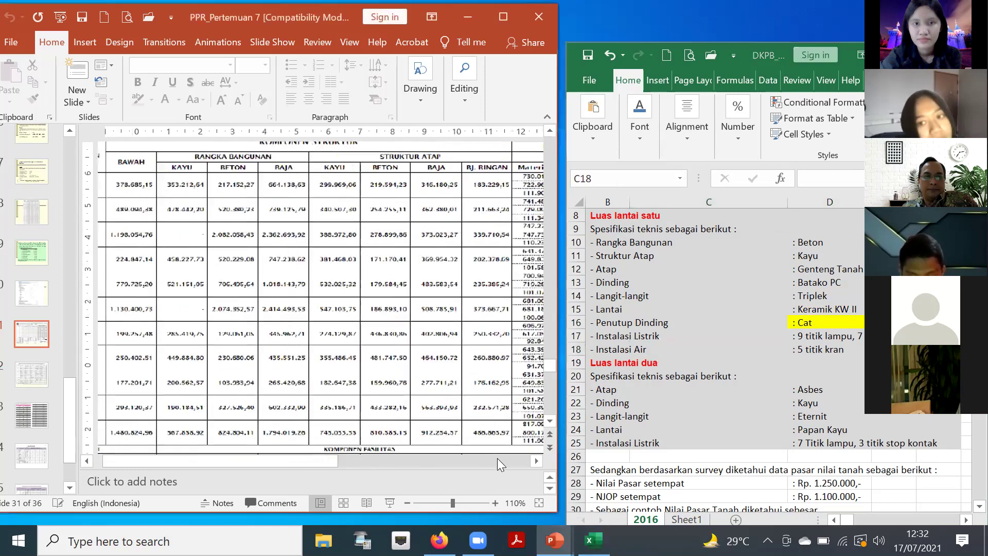
{"action": "scroll", "coordinate": [411, 394], "scroll_direction": "right", "scroll_amount": 1}
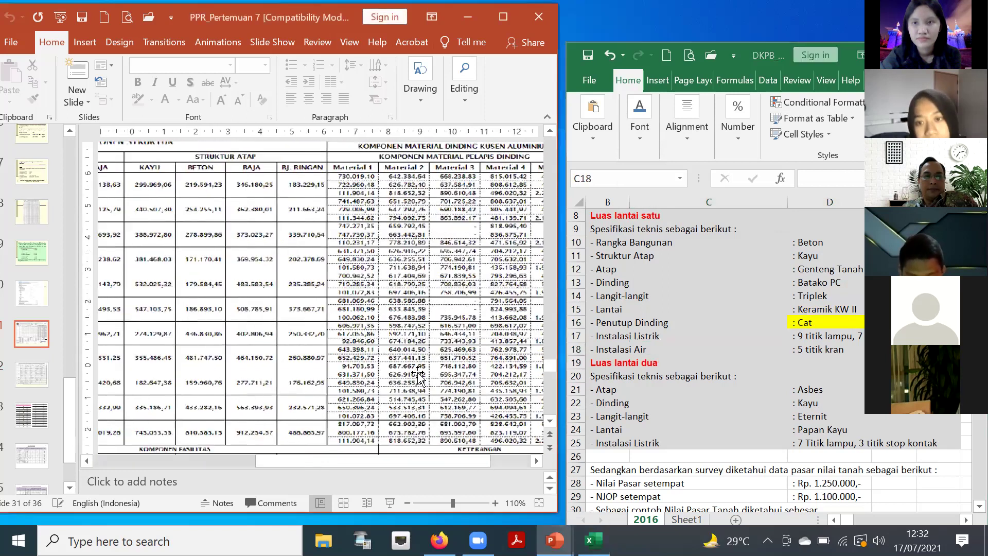
{"action": "scroll", "coordinate": [381, 257], "scroll_direction": "right", "scroll_amount": 7}
{"action": "scroll", "coordinate": [381, 258], "scroll_direction": "up", "scroll_amount": 1}
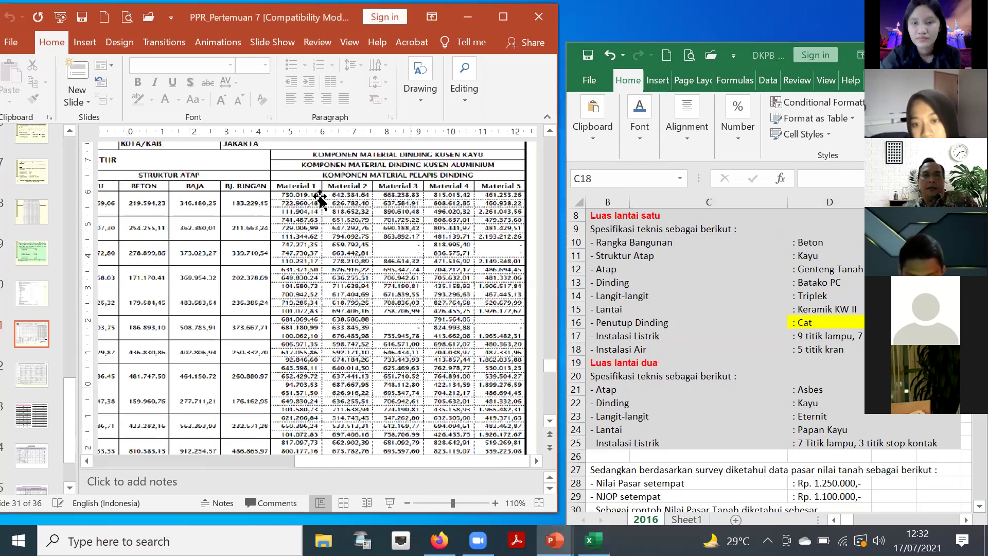
{"action": "scroll", "coordinate": [332, 200], "scroll_direction": "up", "scroll_amount": 1}
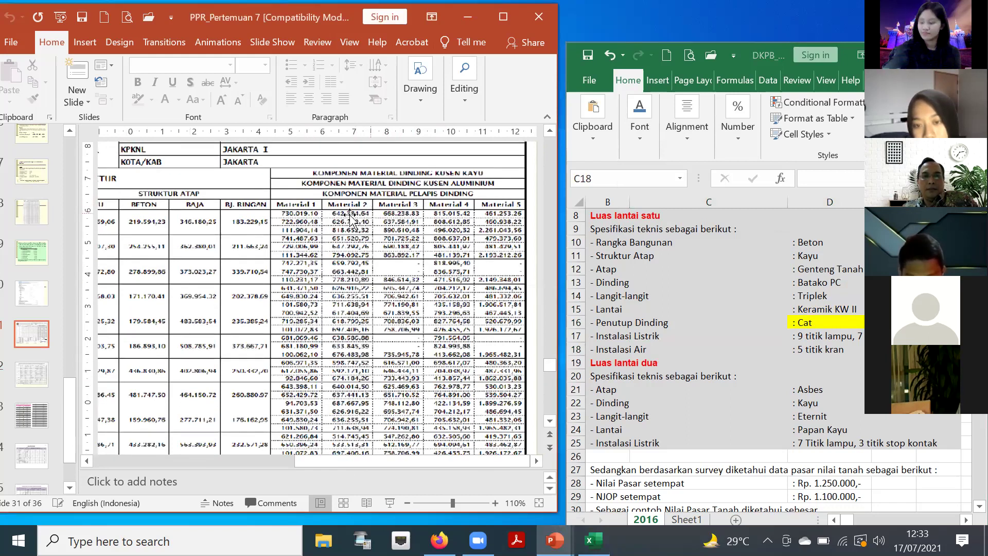
{"action": "left_click_drag", "start_coordinate": [375, 459], "coordinate": [151, 454]}
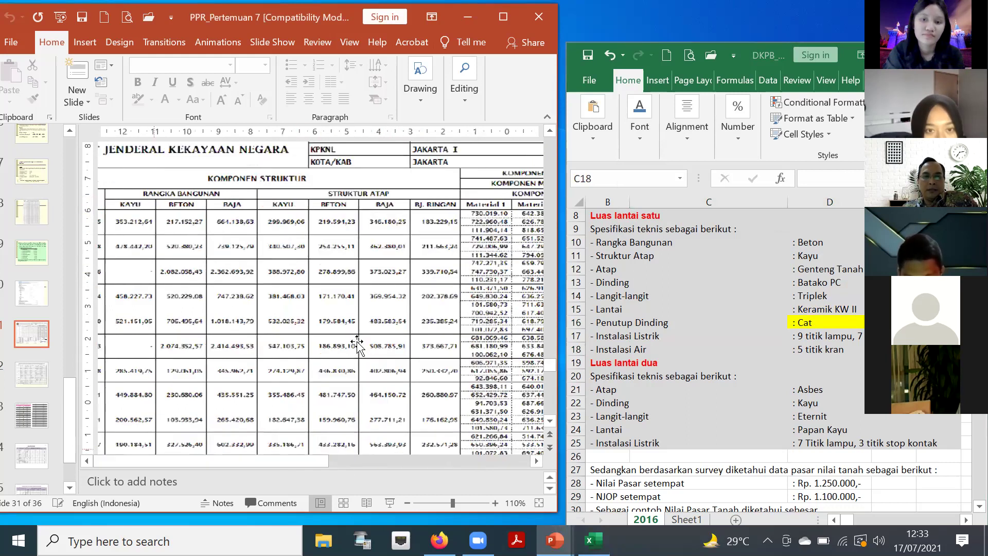
{"action": "scroll", "coordinate": [357, 342], "scroll_direction": "down", "scroll_amount": 3}
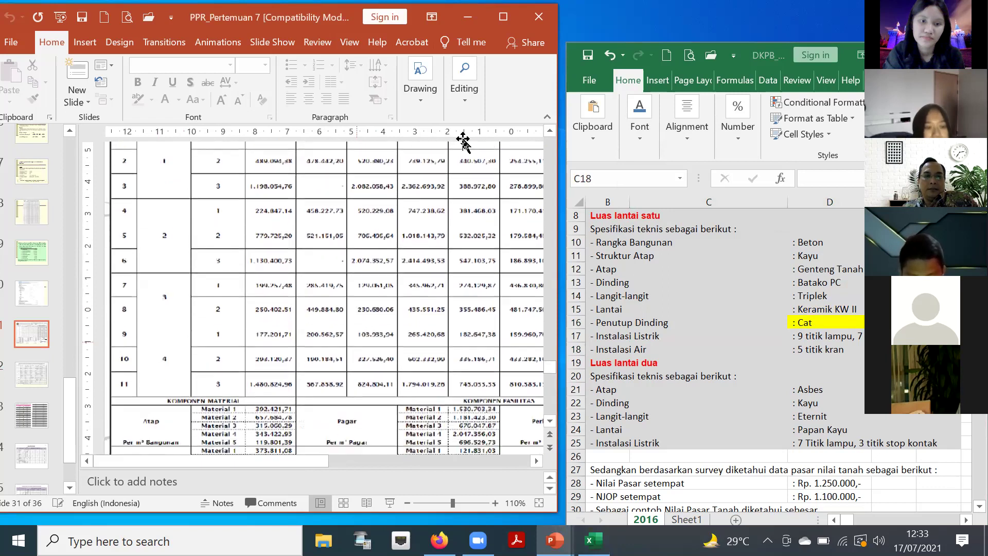
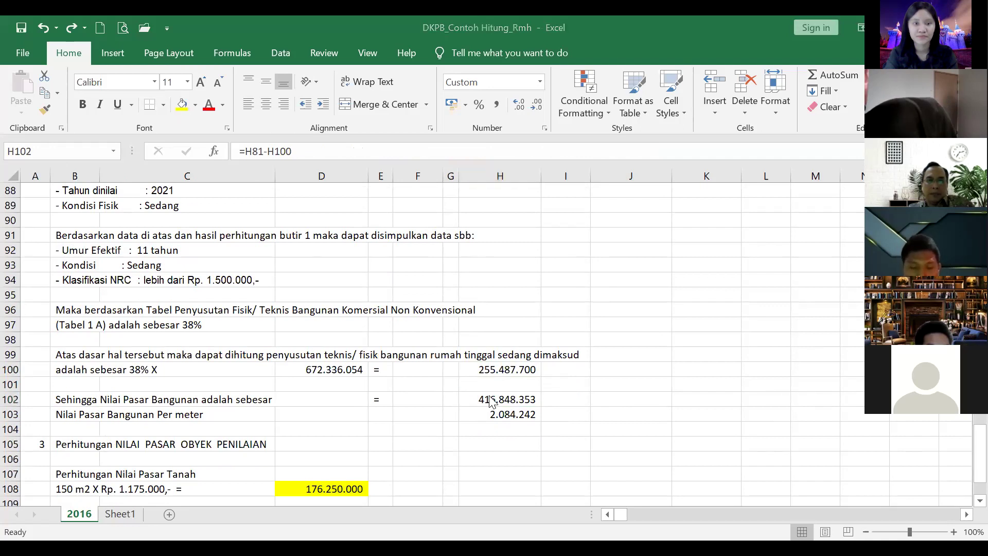
Step: Highlight the building's market value in H102 in yellow and check the per-metre value's formula in H103
{"action": "left_click", "coordinate": [253, 134]}
{"action": "left_click", "coordinate": [182, 105]}
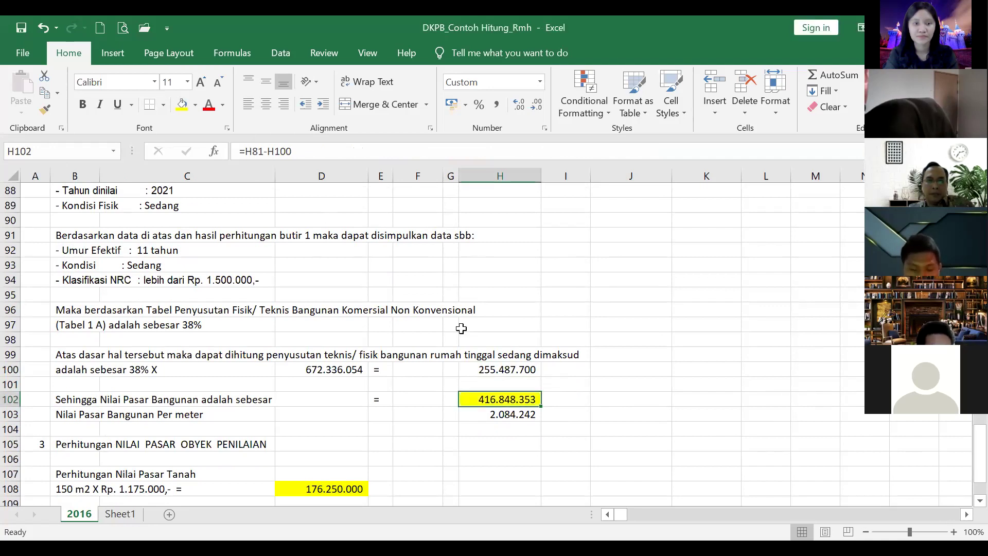
{"action": "left_click", "coordinate": [485, 413]}
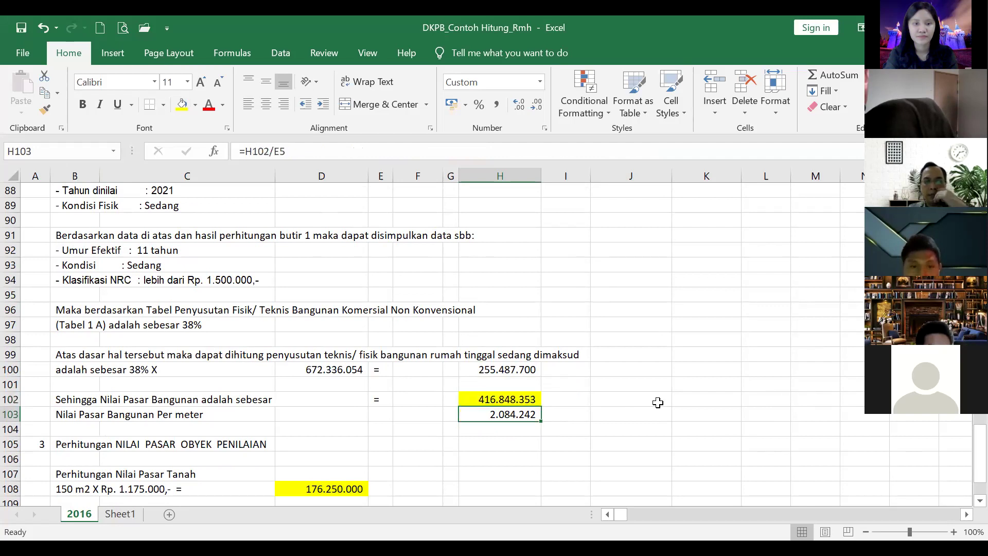
Step: Trace the property's market value from the land value in row 108 through the land and building values in row 111 to C112
{"action": "scroll", "coordinate": [655, 405], "scroll_direction": "down", "scroll_amount": 3}
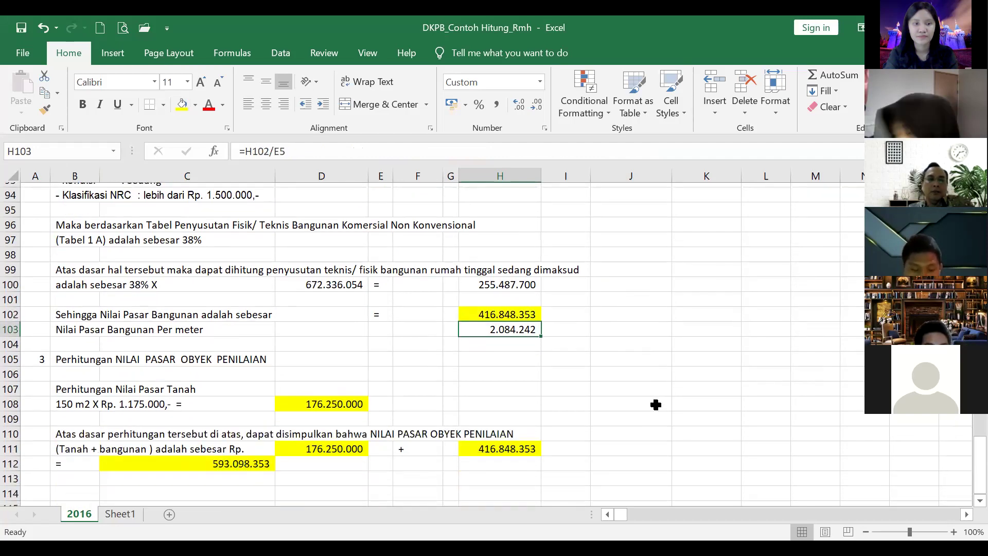
{"action": "scroll", "coordinate": [650, 391], "scroll_direction": "down", "scroll_amount": 1}
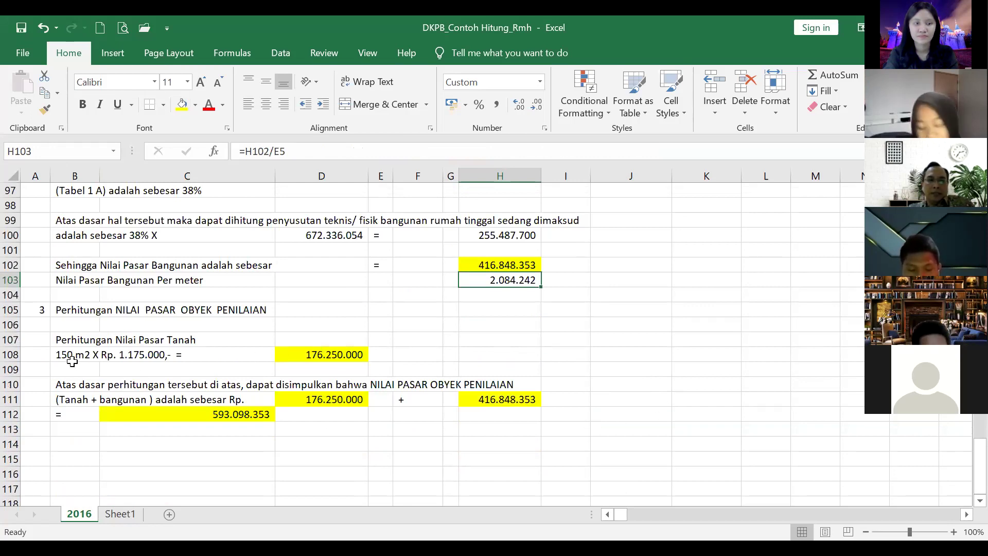
{"action": "left_click", "coordinate": [65, 355]}
{"action": "left_click", "coordinate": [181, 362]}
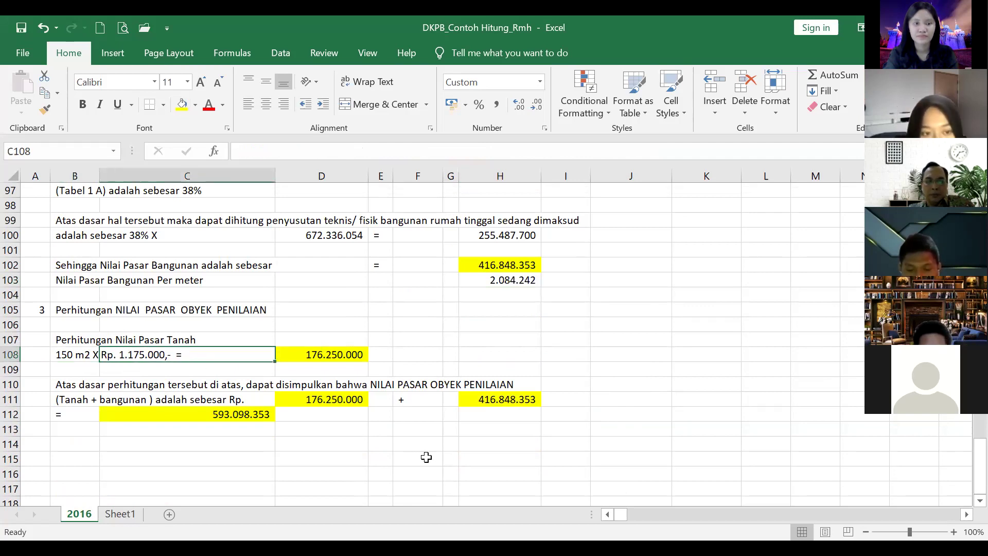
{"action": "left_click", "coordinate": [328, 354]}
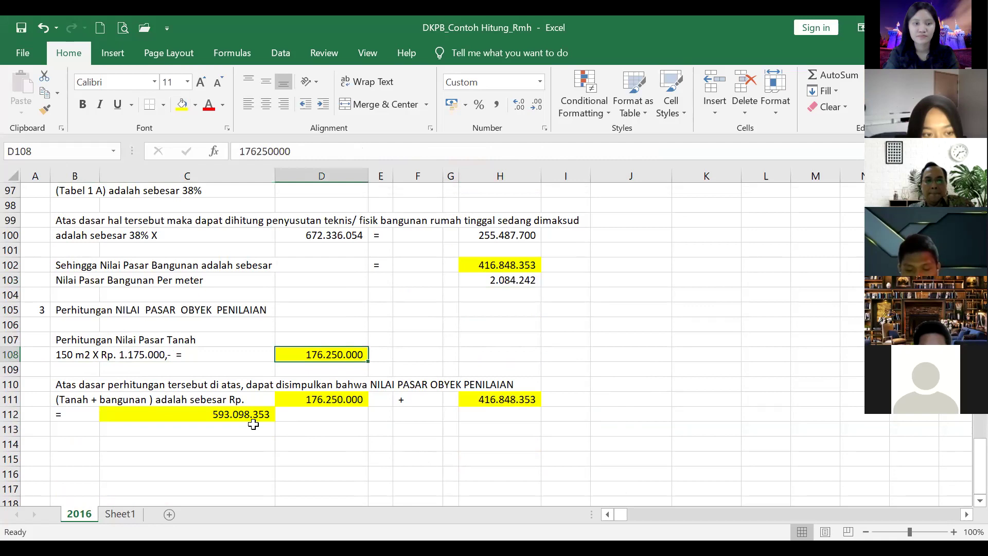
{"action": "left_click", "coordinate": [309, 398]}
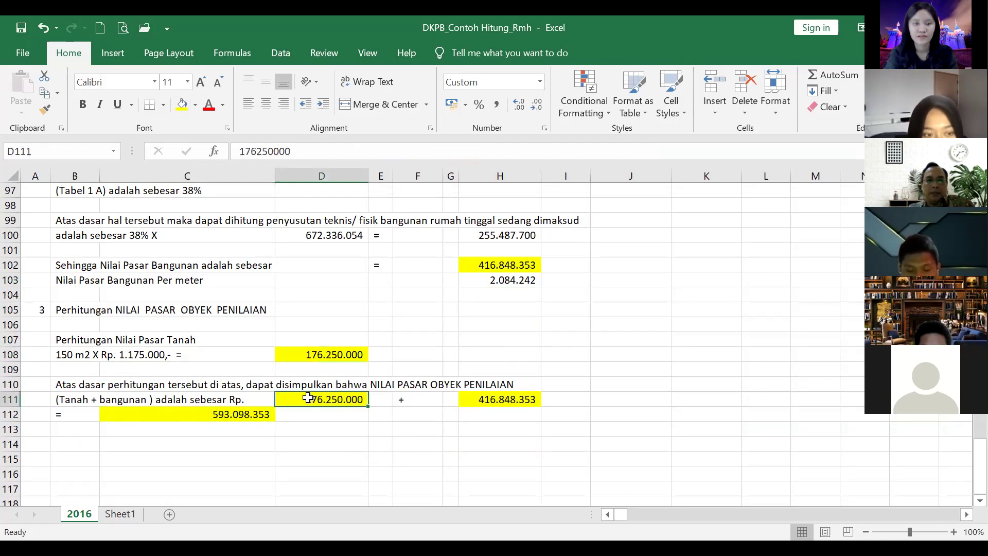
{"action": "left_click", "coordinate": [501, 402]}
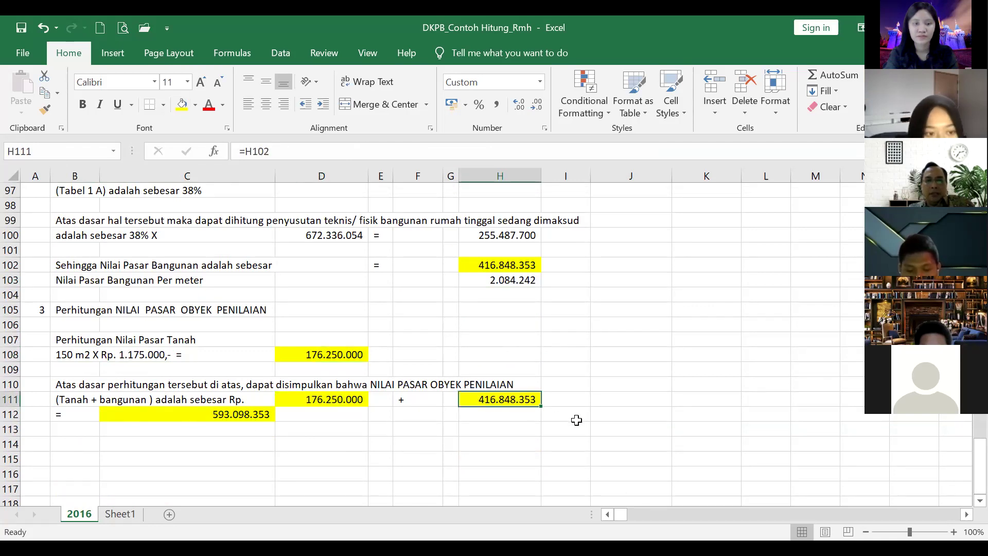
{"action": "left_click", "coordinate": [206, 414]}
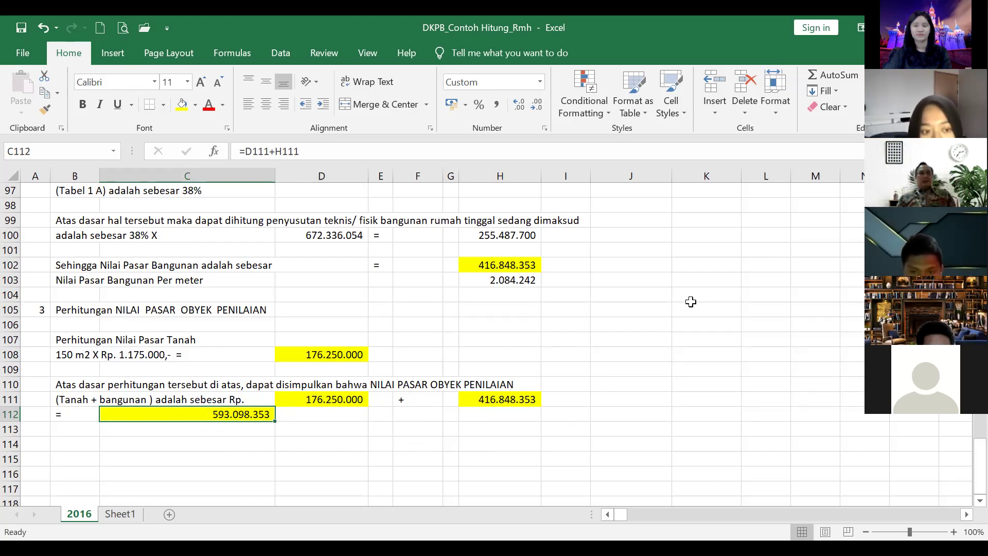
Step: Compare the land value calculation in B108 with the land survey data and the building specifications earlier in the sheet
{"action": "left_click", "coordinate": [67, 354]}
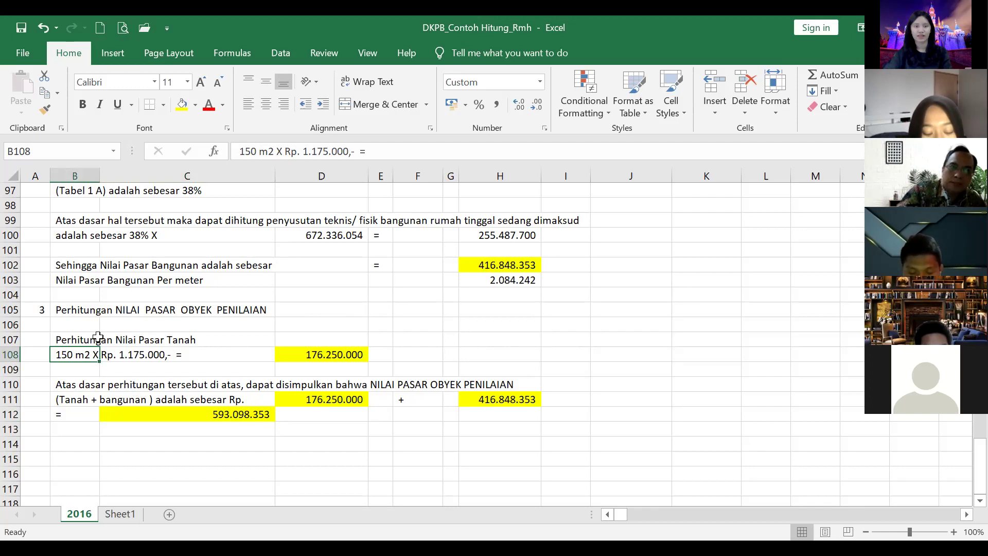
{"action": "scroll", "coordinate": [94, 333], "scroll_direction": "up", "scroll_amount": 3}
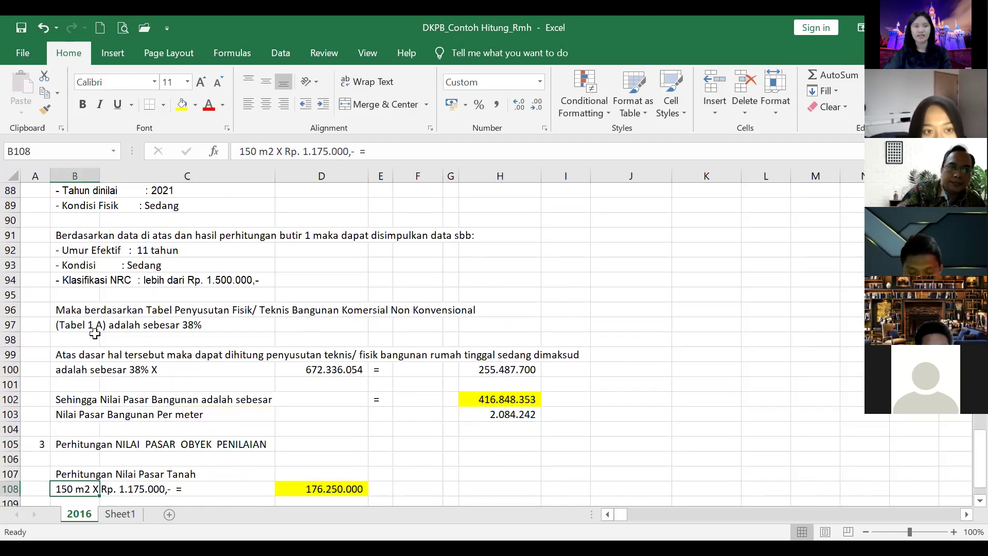
{"action": "scroll", "coordinate": [95, 333], "scroll_direction": "up", "scroll_amount": 14}
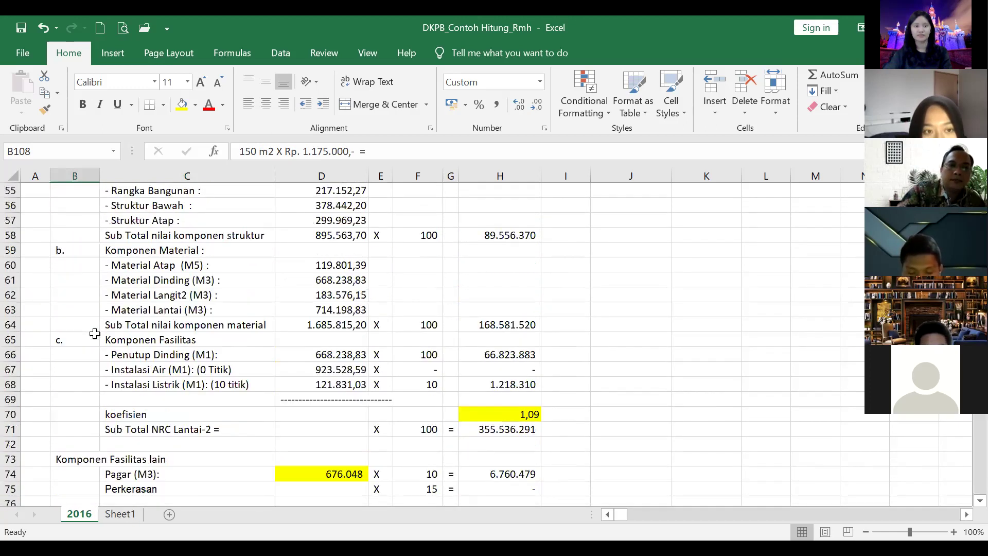
{"action": "scroll", "coordinate": [95, 334], "scroll_direction": "up", "scroll_amount": 7}
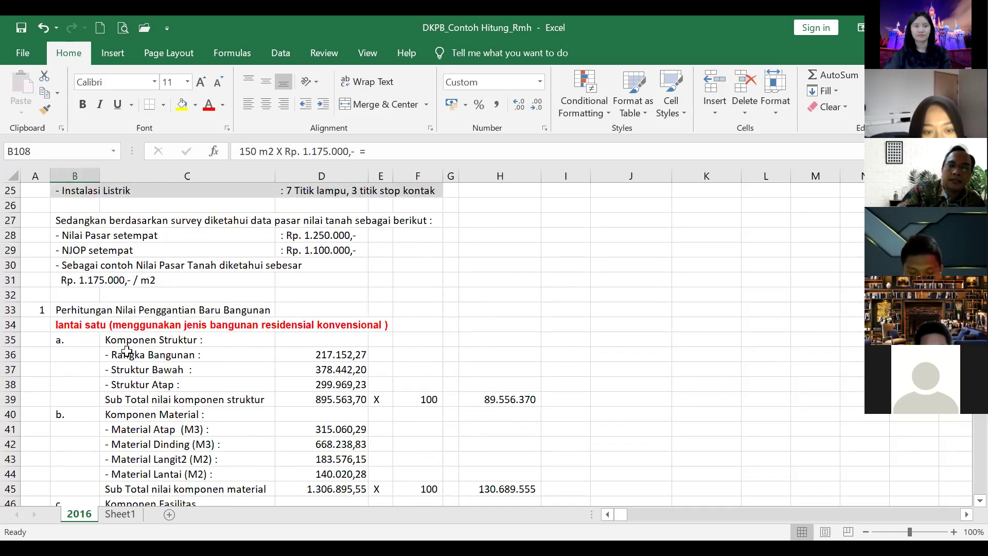
{"action": "scroll", "coordinate": [119, 356], "scroll_direction": "up", "scroll_amount": 8}
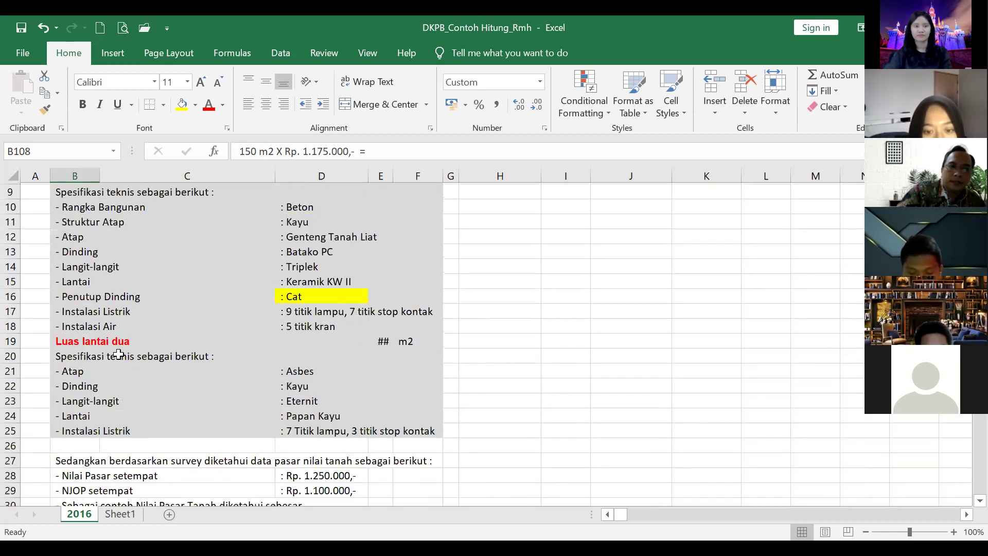
Step: Review the land value survey data in rows 28 to 31 and the replacement cost calculations for both floors
{"action": "scroll", "coordinate": [115, 359], "scroll_direction": "down", "scroll_amount": 3}
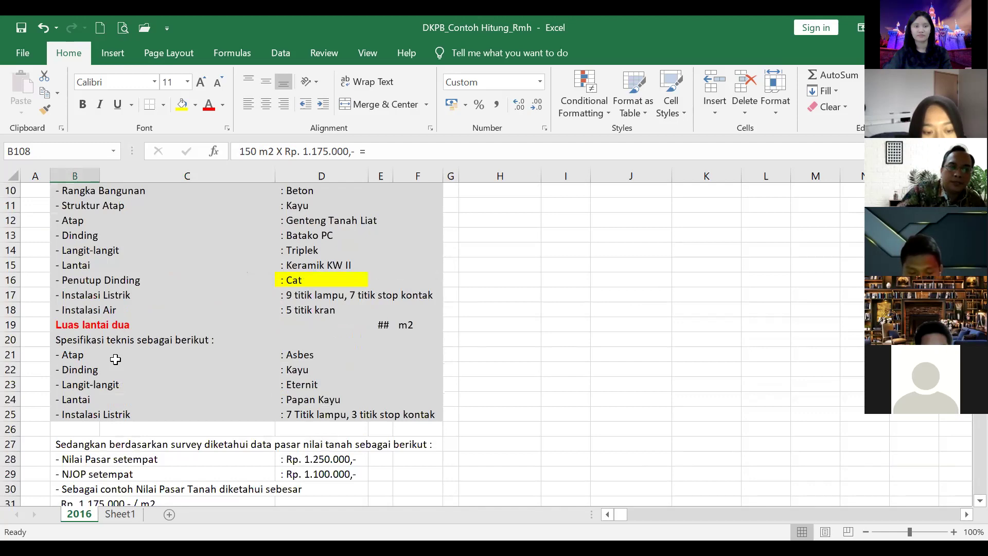
{"action": "scroll", "coordinate": [116, 360], "scroll_direction": "down", "scroll_amount": 5}
{"action": "left_click_drag", "start_coordinate": [64, 237], "coordinate": [360, 255]}
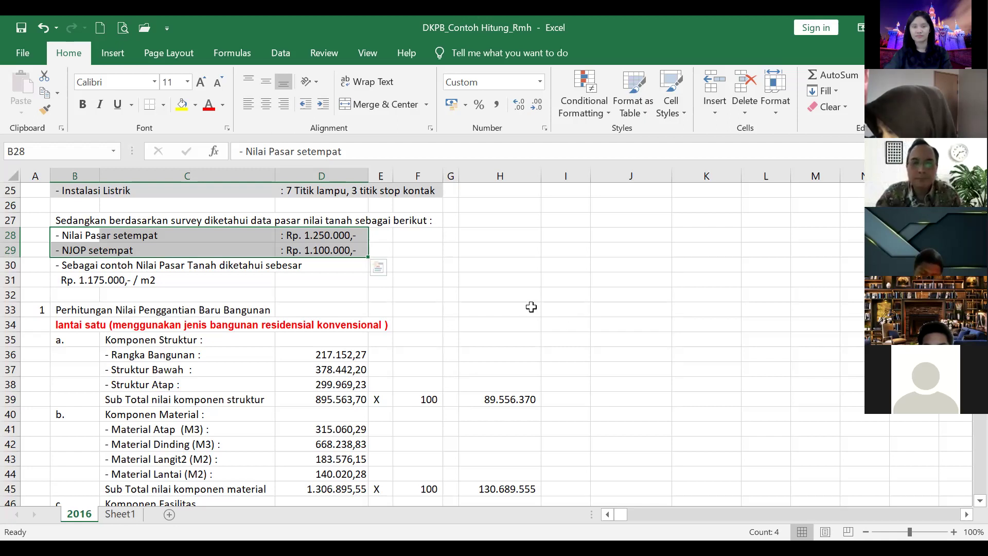
{"action": "scroll", "coordinate": [531, 306], "scroll_direction": "down", "scroll_amount": 13}
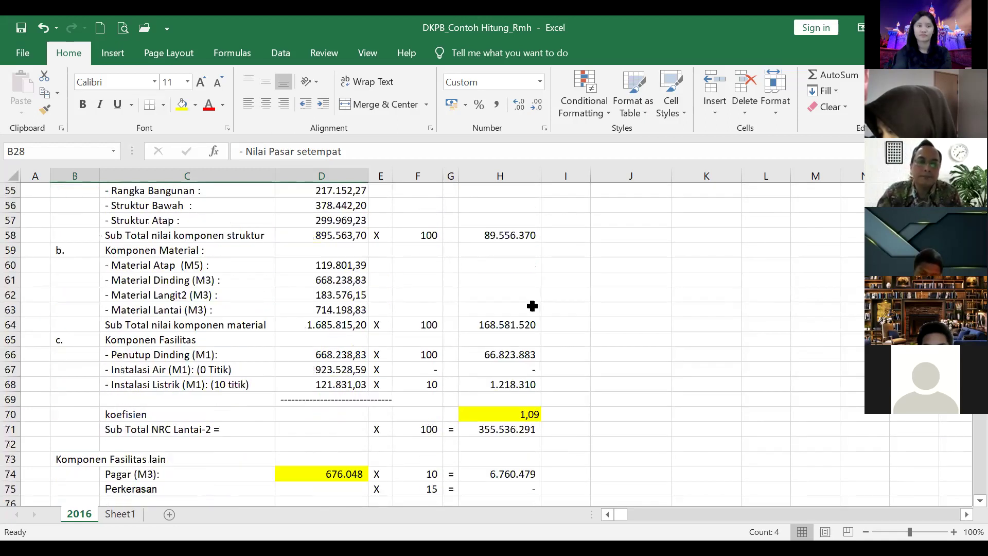
{"action": "scroll", "coordinate": [532, 306], "scroll_direction": "down", "scroll_amount": 3}
{"action": "scroll", "coordinate": [535, 308], "scroll_direction": "up", "scroll_amount": 13}
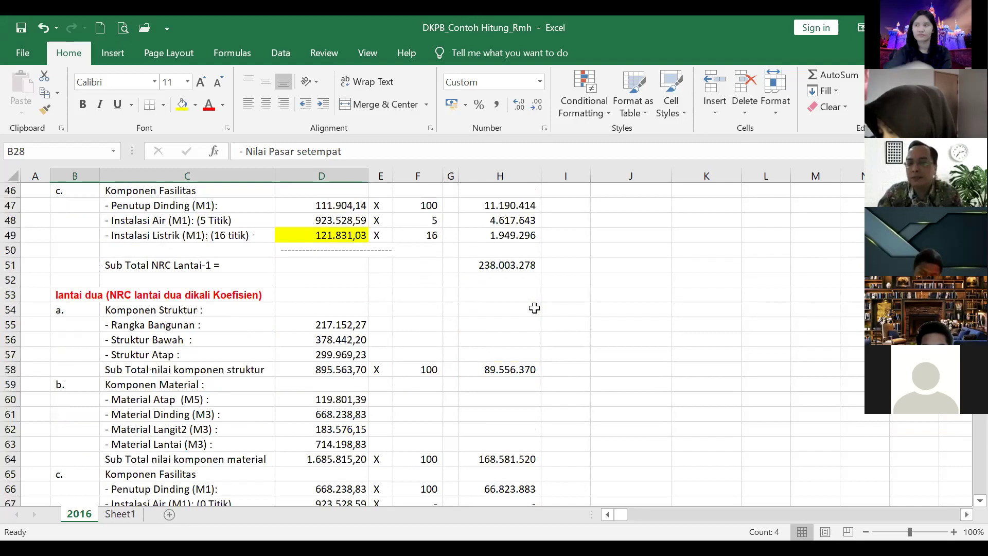
{"action": "scroll", "coordinate": [539, 311], "scroll_direction": "up", "scroll_amount": 6}
{"action": "left_click", "coordinate": [631, 324]}
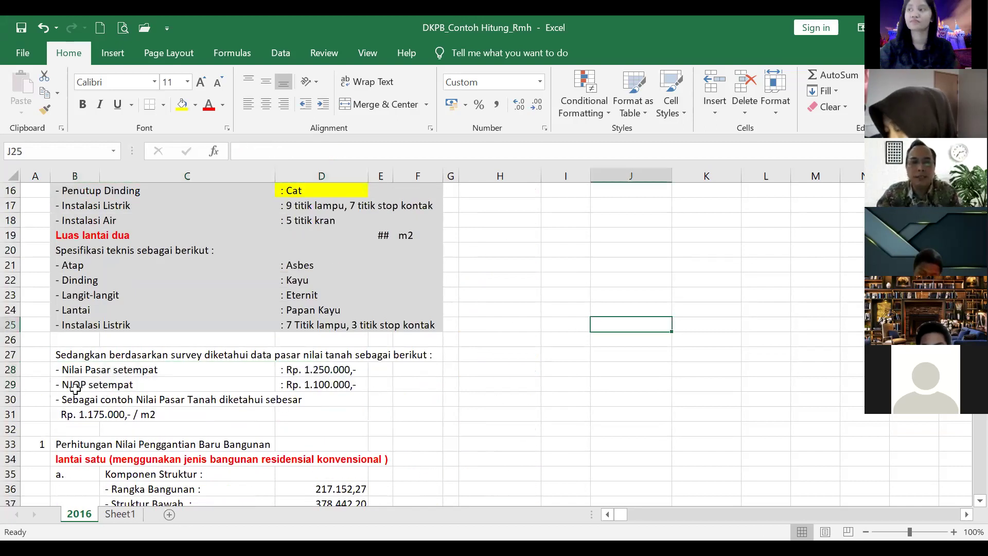
Step: Try filling the land survey data in B28:D31 with black, and undo the fill
{"action": "left_click_drag", "start_coordinate": [61, 372], "coordinate": [360, 414]}
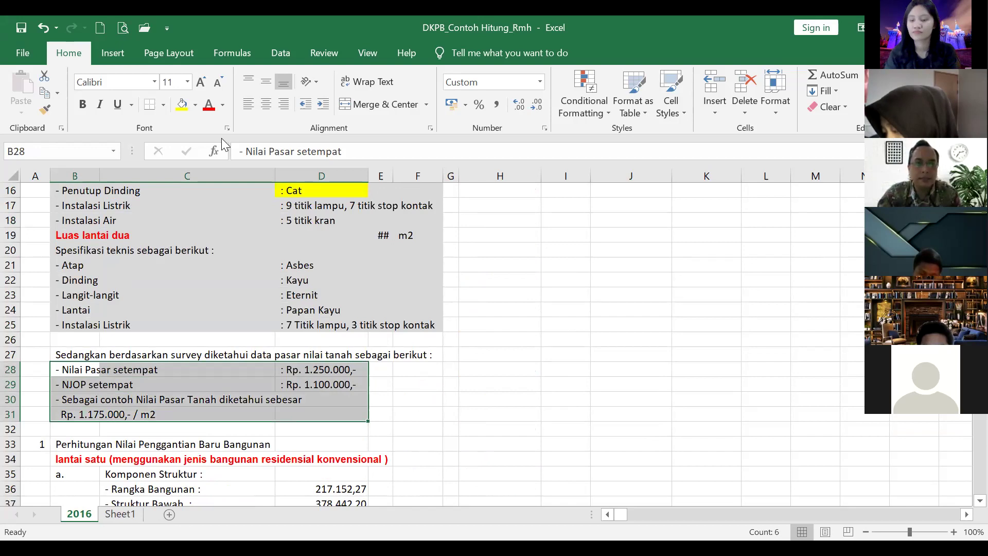
{"action": "left_click", "coordinate": [195, 105]}
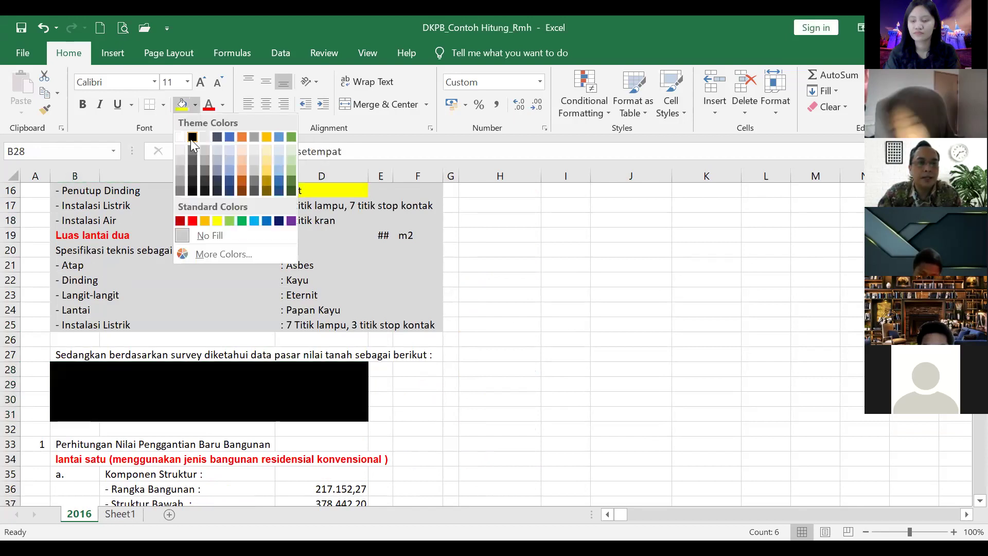
{"action": "left_click", "coordinate": [192, 136]}
{"action": "left_click", "coordinate": [499, 384]}
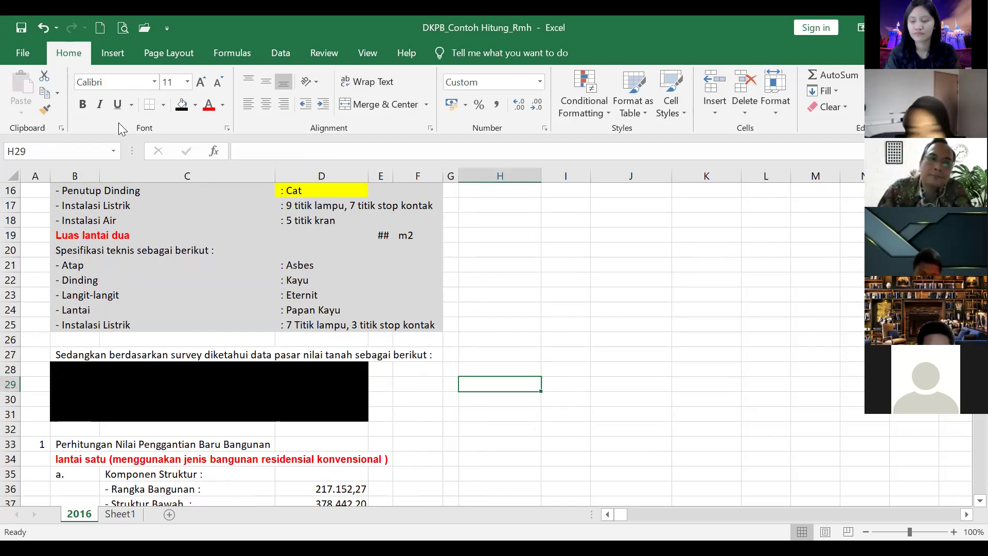
{"action": "left_click", "coordinate": [41, 28]}
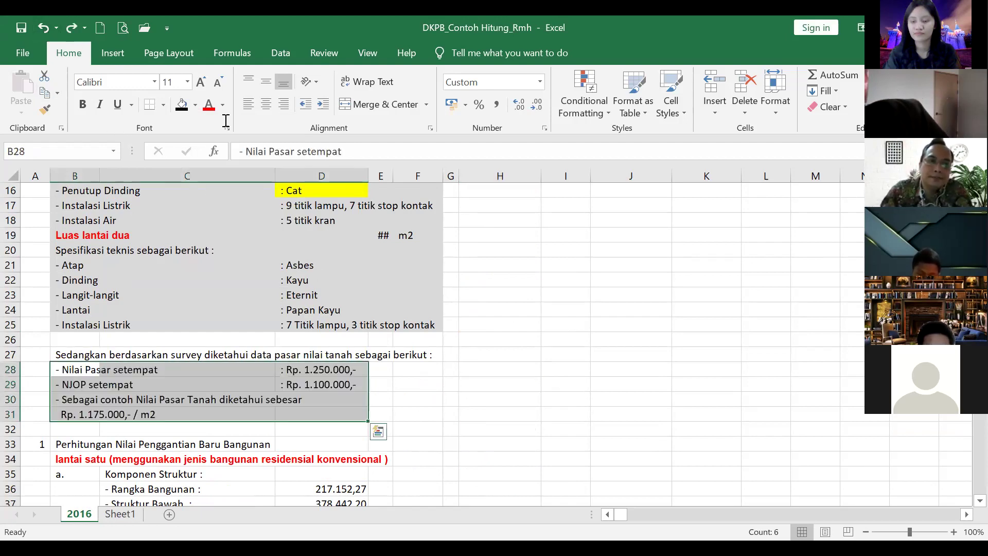
Step: Format the combined land and building market value in C112 as bold red text
{"action": "left_click_drag", "start_coordinate": [618, 309], "coordinate": [579, 311]}
{"action": "scroll", "coordinate": [543, 366], "scroll_direction": "down", "scroll_amount": 2}
{"action": "scroll", "coordinate": [544, 366], "scroll_direction": "down", "scroll_amount": 15}
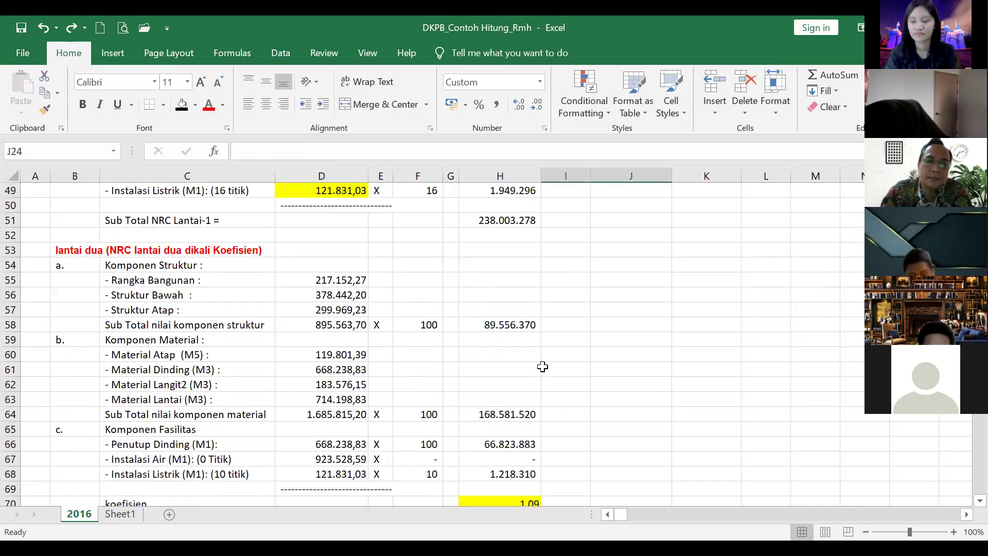
{"action": "scroll", "coordinate": [543, 367], "scroll_direction": "down", "scroll_amount": 10}
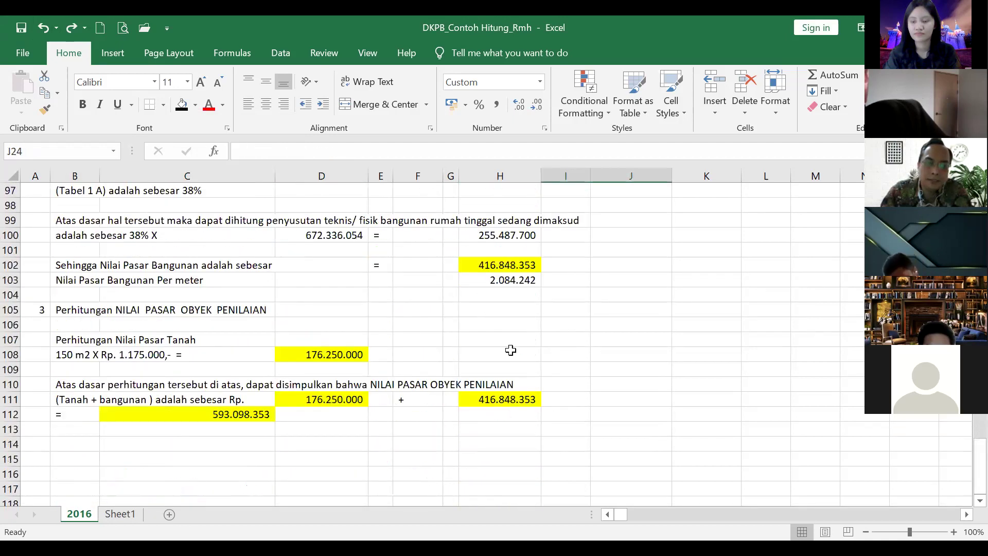
{"action": "left_click", "coordinate": [172, 409]}
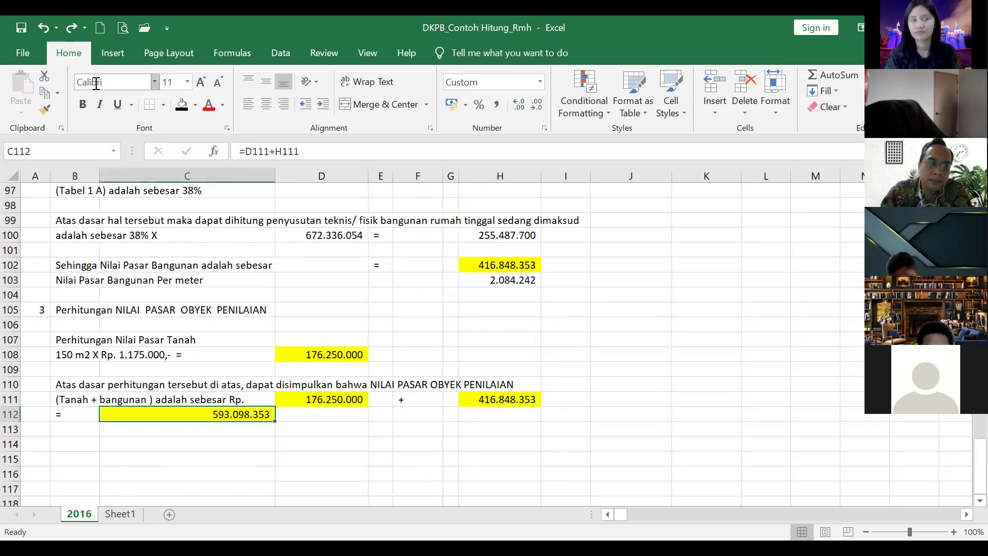
{"action": "left_click", "coordinate": [81, 106]}
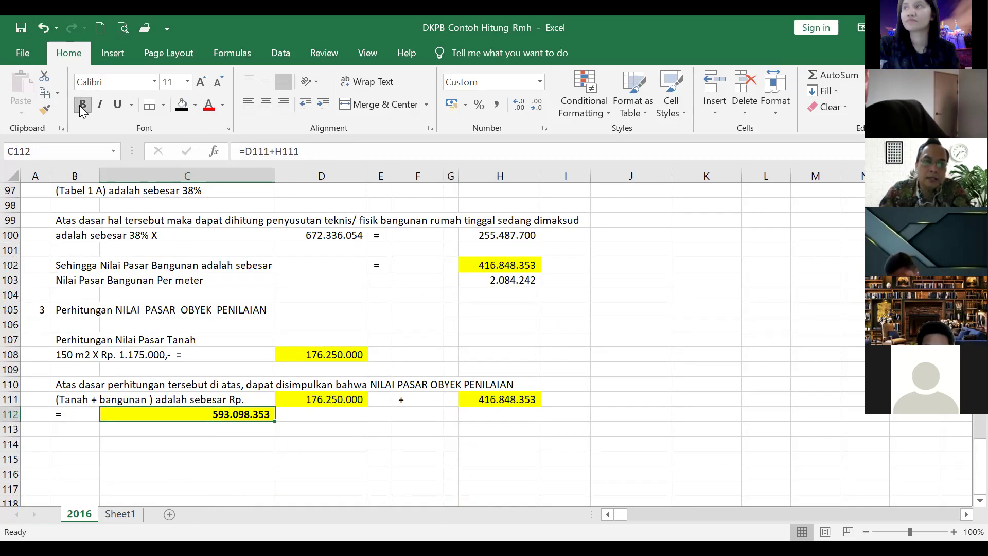
{"action": "left_click", "coordinate": [215, 113]}
{"action": "left_click", "coordinate": [635, 353]}
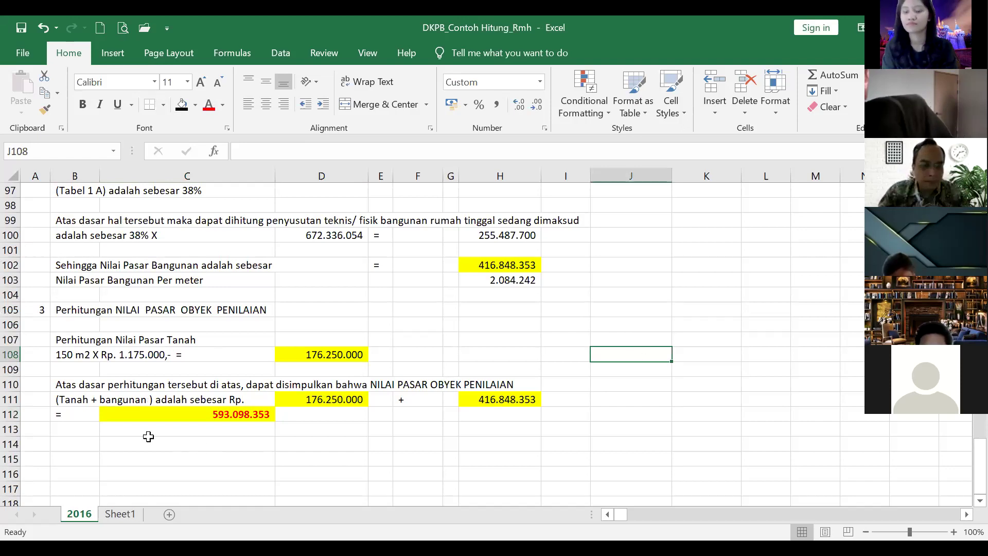
Step: Label C114 "PEND. BIAYA" and link D114 to the combined market value in C112
{"action": "left_click", "coordinate": [122, 443]}
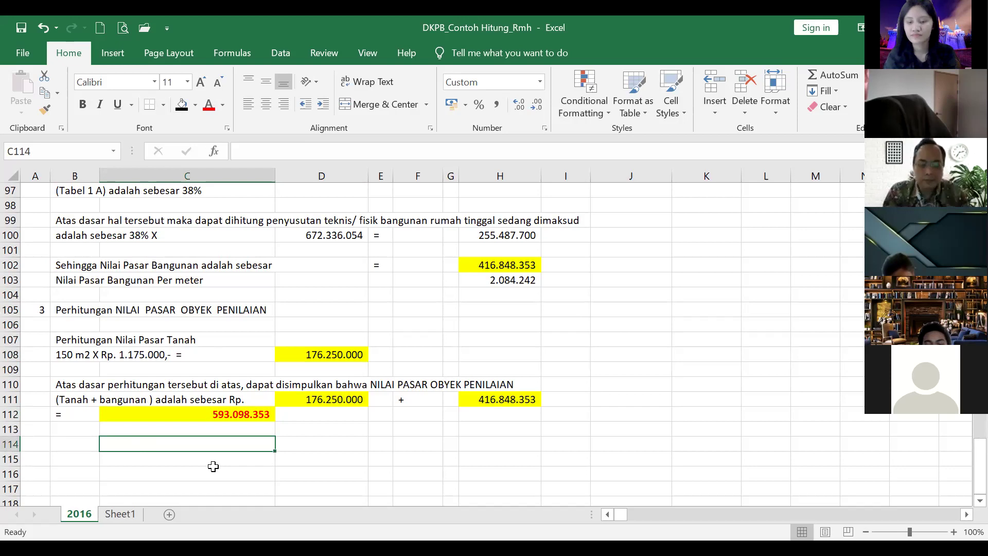
{"action": "type", "text": "PEND. BIAYA"}
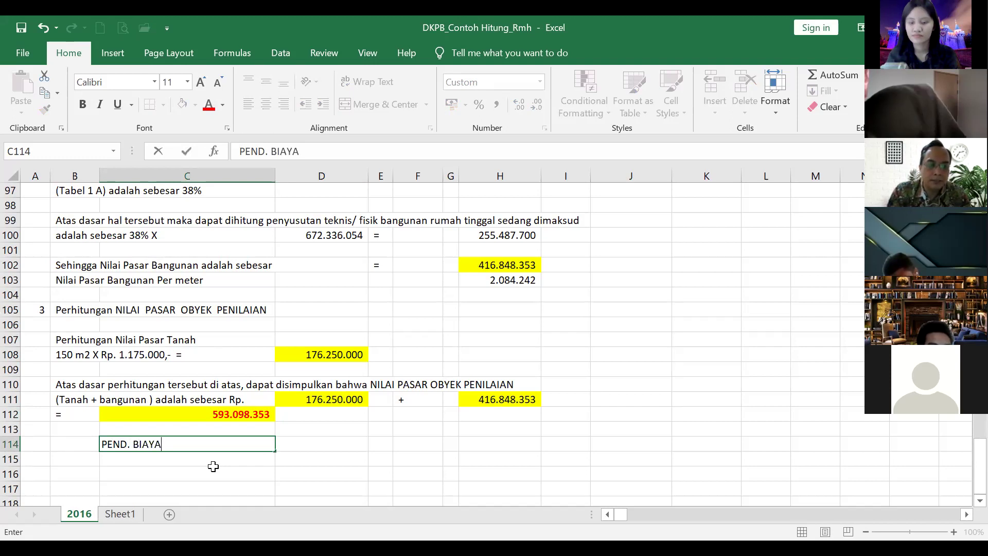
{"action": "key", "text": "Tab"}
{"action": "type", "text": "="}
{"action": "left_click", "coordinate": [188, 411]}
{"action": "key", "text": "Return"}
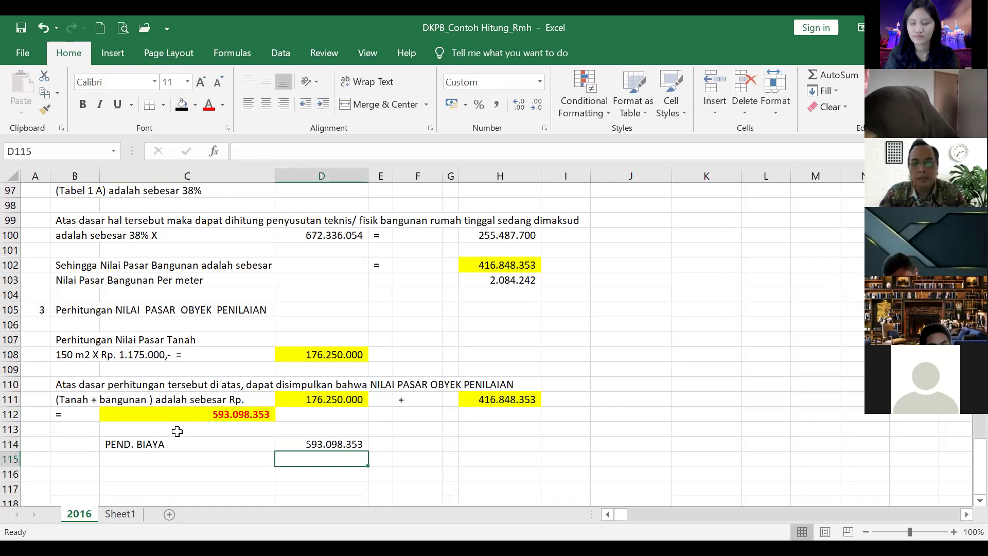
Step: Add the labels "PEND. PASAR" in C115 and "PEND. PENDAPATAN" in C116
{"action": "left_click", "coordinate": [169, 457]}
{"action": "type", "text": "PEND. "}
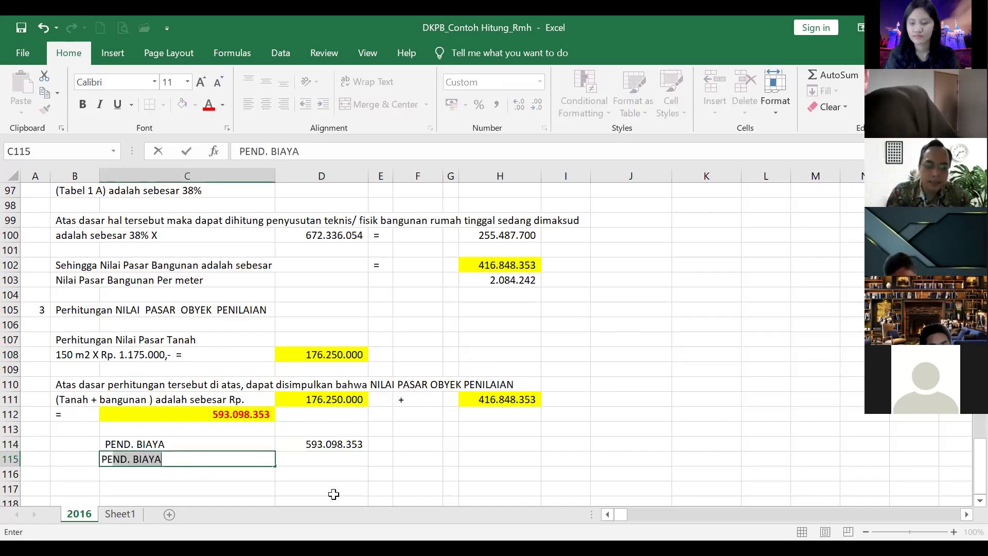
{"action": "type", "text": "PASAR"}
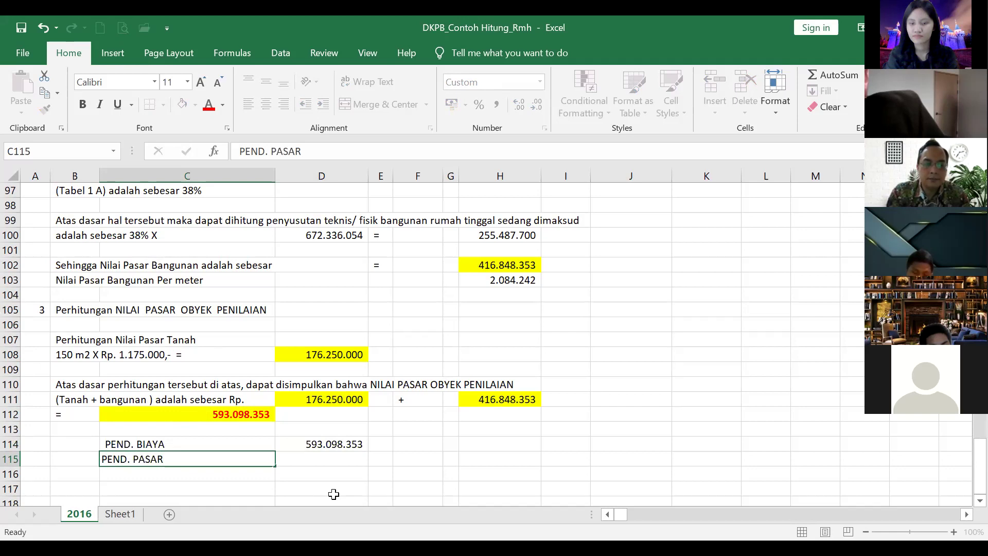
{"action": "key", "text": "Return"}
{"action": "type", "text": "PEN. PEND"}
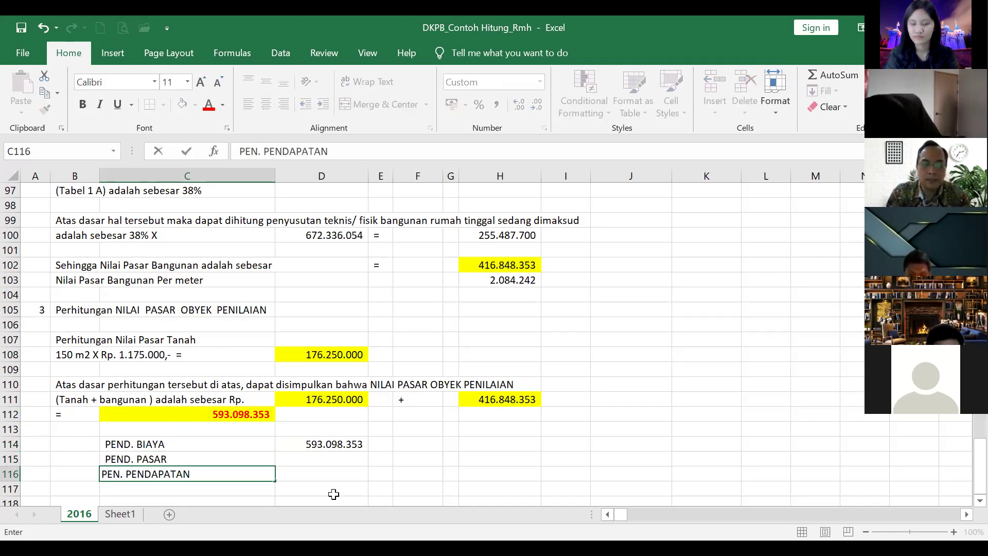
{"action": "type", "text": "APATAN"}
{"action": "key", "text": "Return"}
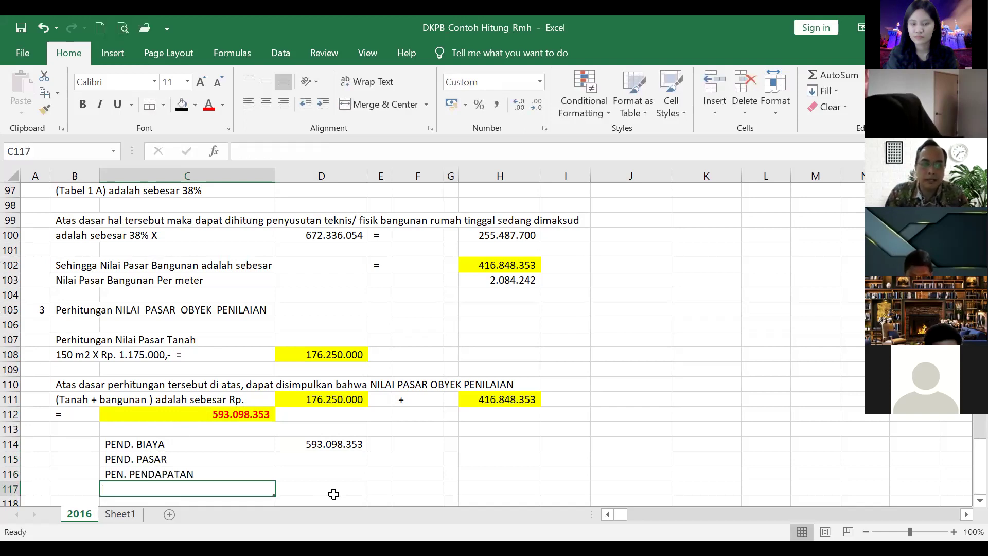
{"action": "key", "text": "Up"}
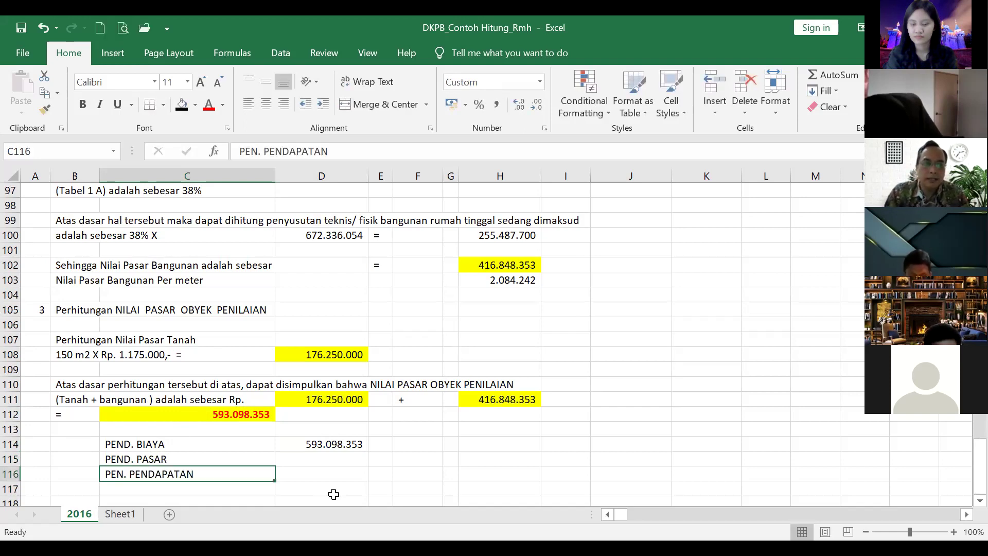
{"action": "left_click", "coordinate": [259, 153]}
{"action": "key", "text": "Return"}
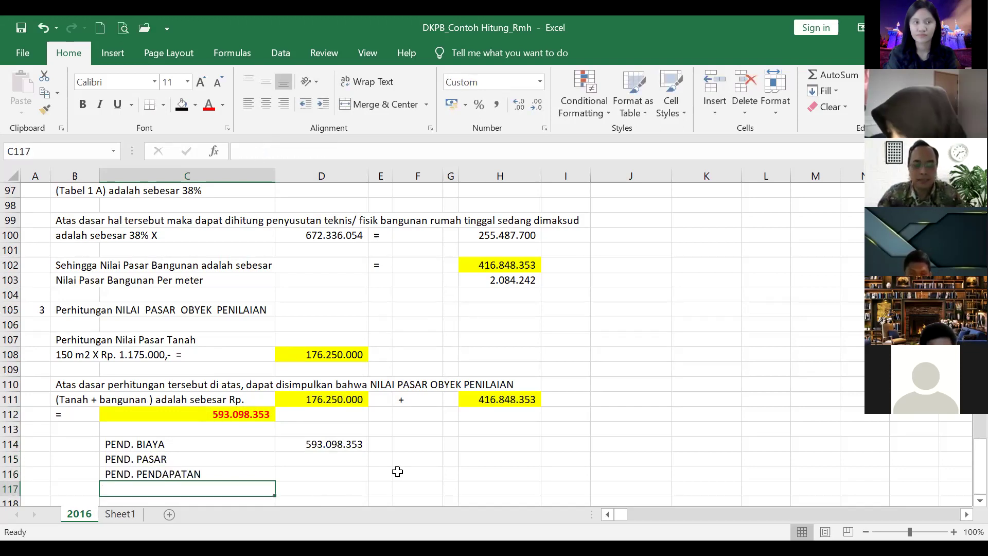
Step: Add the label "NILAI PASAR PROPERTI" in C117 beneath the three valuation approaches
{"action": "type", "text": "NILAI PAS"}
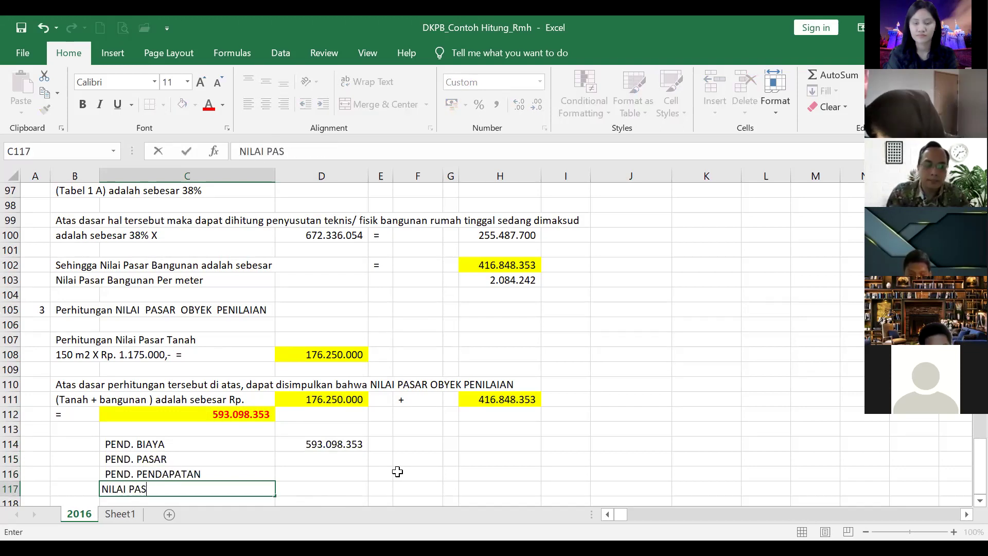
{"action": "type", "text": "AR PROPERTI"}
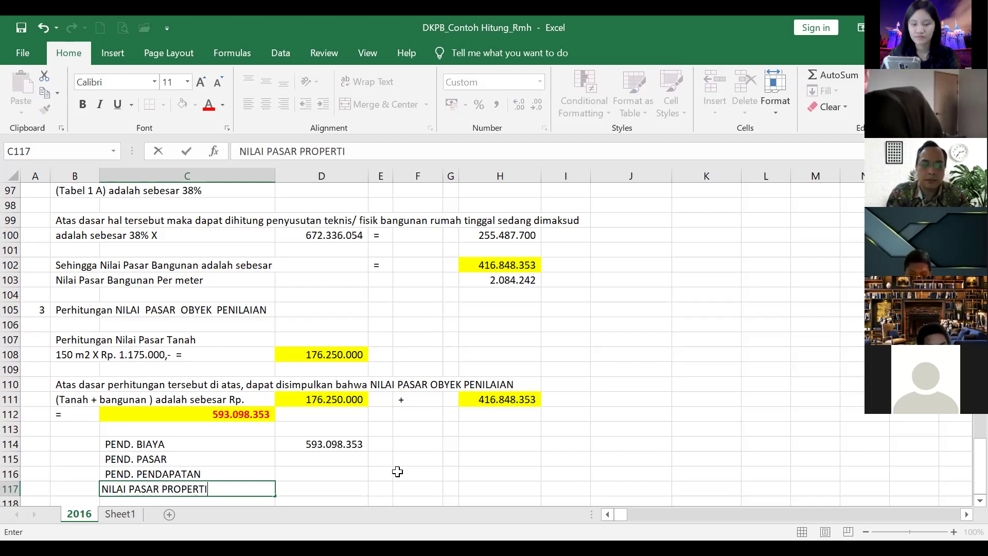
{"action": "key", "text": "Return"}
{"action": "key", "text": "Up"}
{"action": "key", "text": "Right"}
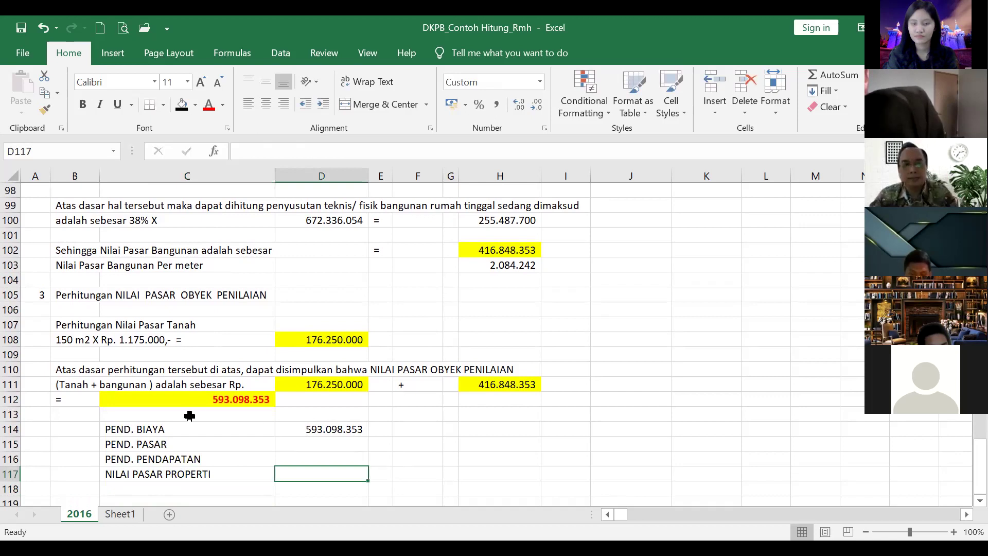
Step: Fill the valuation approach summary in C114:H117 with yellow
{"action": "left_click_drag", "start_coordinate": [111, 430], "coordinate": [503, 474]}
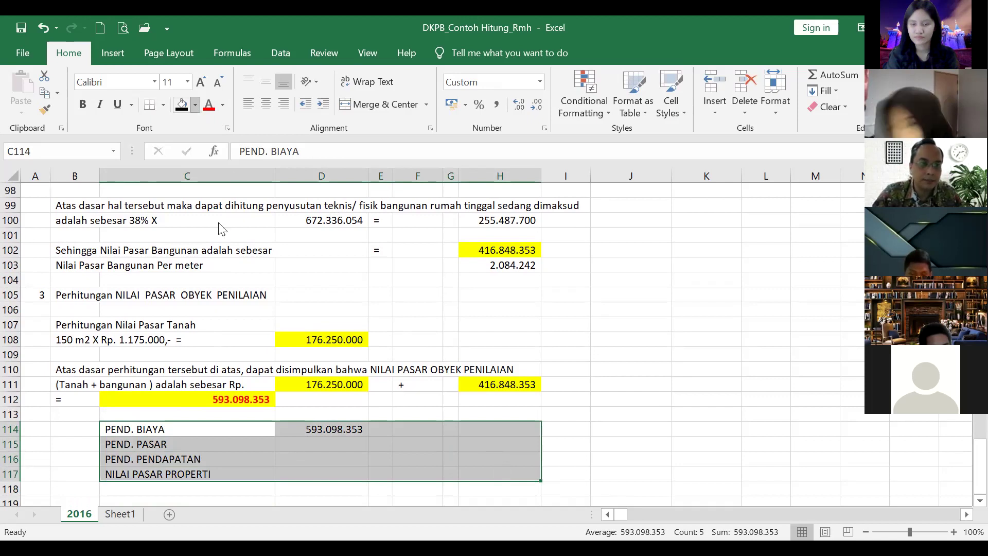
{"action": "left_click", "coordinate": [195, 105]}
{"action": "left_click", "coordinate": [218, 223]}
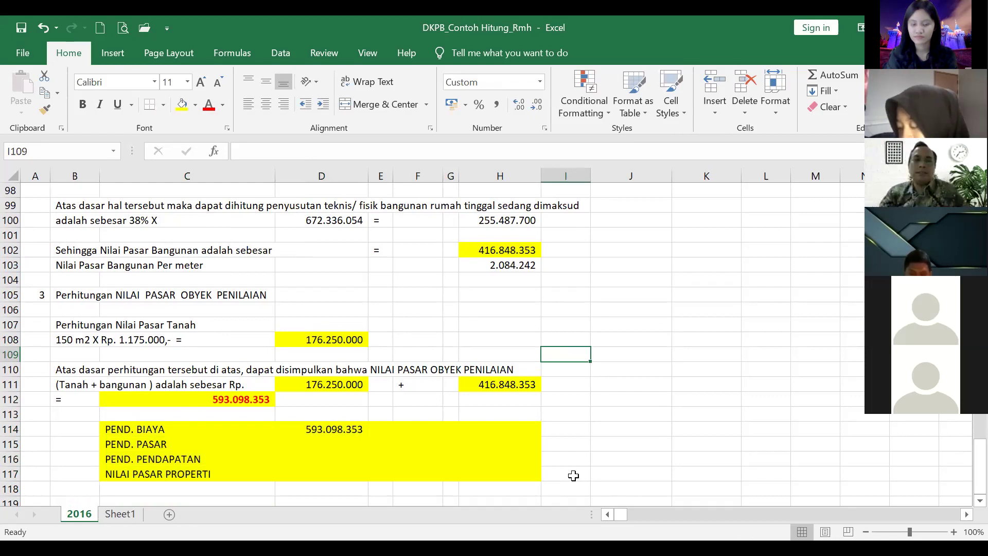
Step: Enter 600.000.000 as the PEND. PASAR value in D115 and 650000000 as the PEND. PENDAPATAN value in D116
{"action": "left_click", "coordinate": [350, 438]}
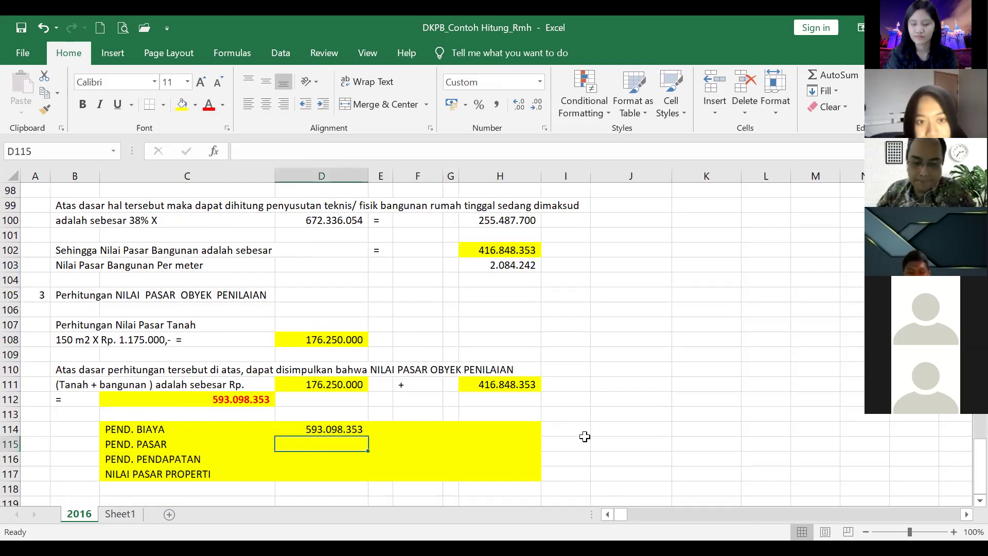
{"action": "type", "text": "600"}
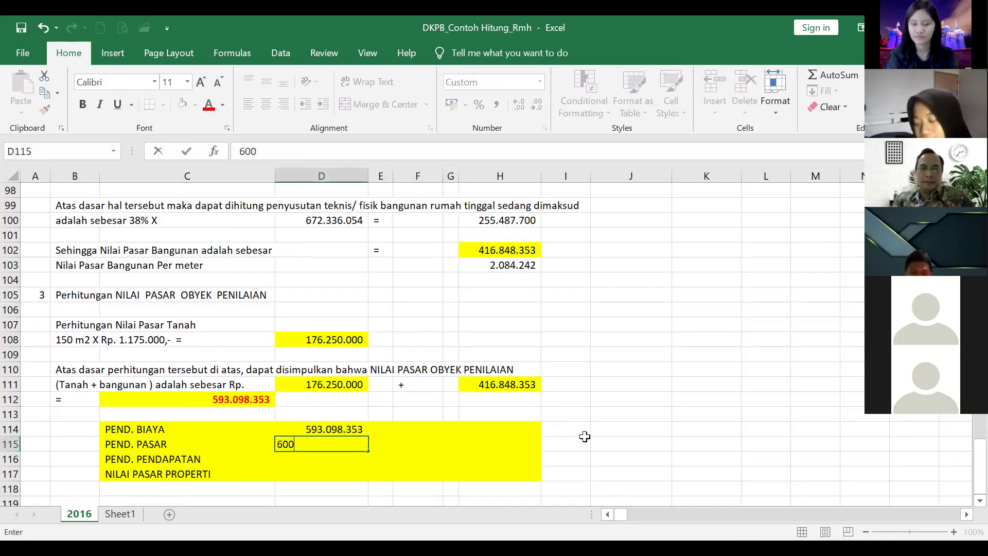
{"action": "type", "text": ".000.000"}
{"action": "key", "text": "Tab"}
{"action": "key", "text": "Left"}
{"action": "key", "text": "Down"}
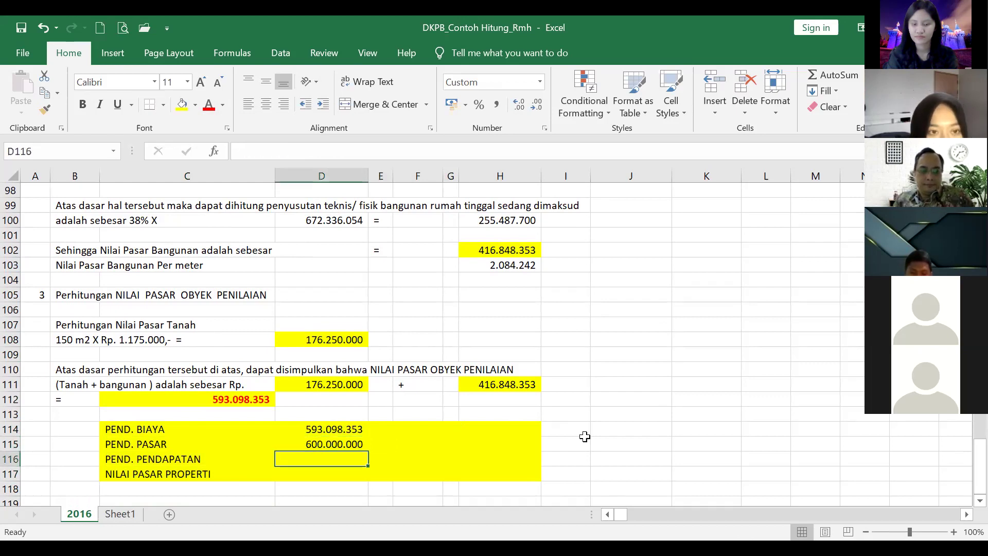
{"action": "type", "text": "650000000"}
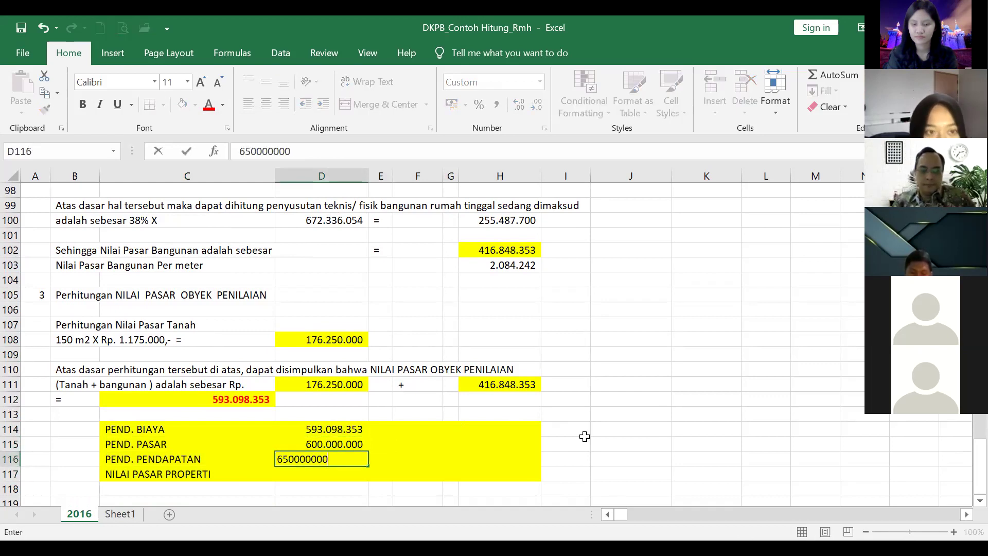
Step: Enter 33,3 as the weight of each of the three valuation approaches in F114:F116
{"action": "key", "text": "Right"}
{"action": "key", "text": "Up"}
{"action": "key", "text": "Up"}
{"action": "key", "text": "Right"}
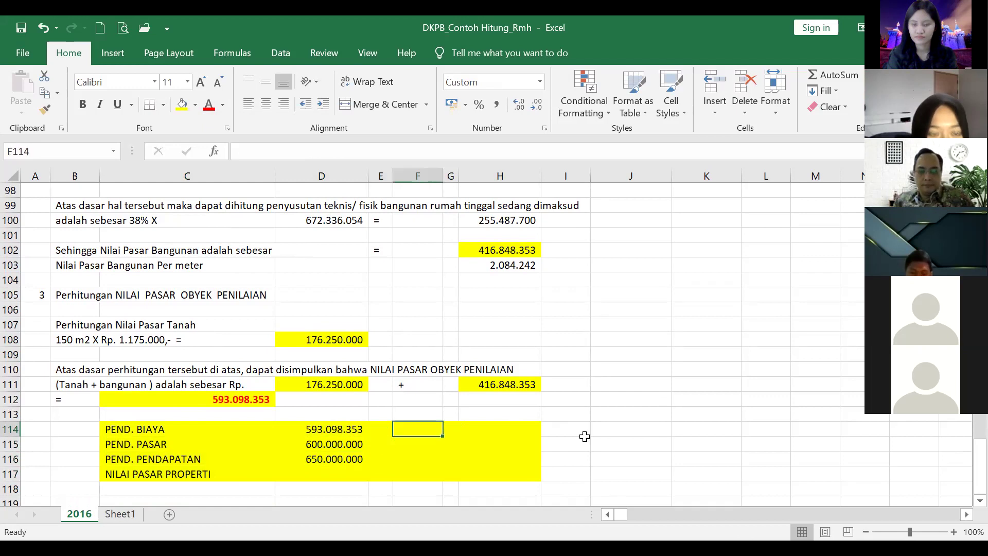
{"action": "type", "text": "33,3"}
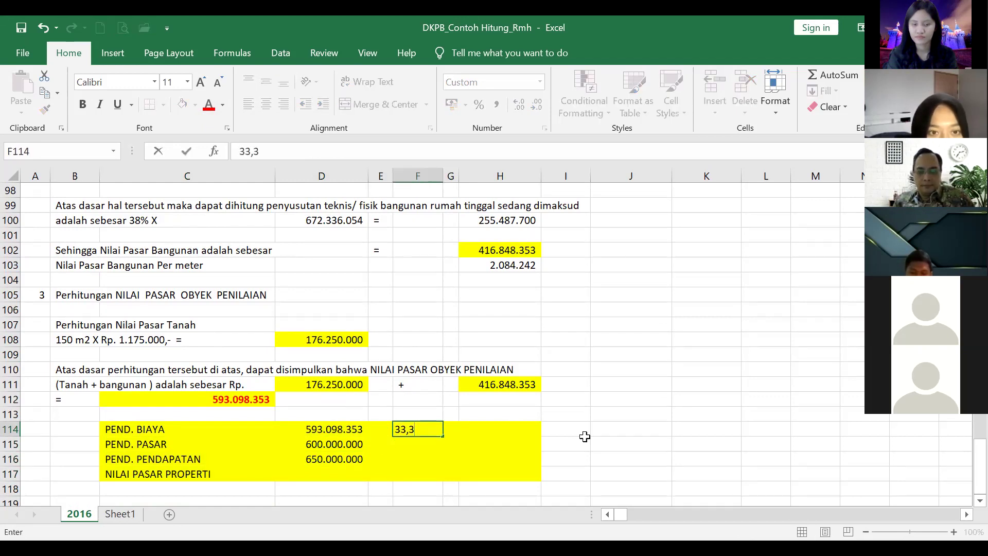
{"action": "key", "text": "Return"}
{"action": "type", "text": "33,3"}
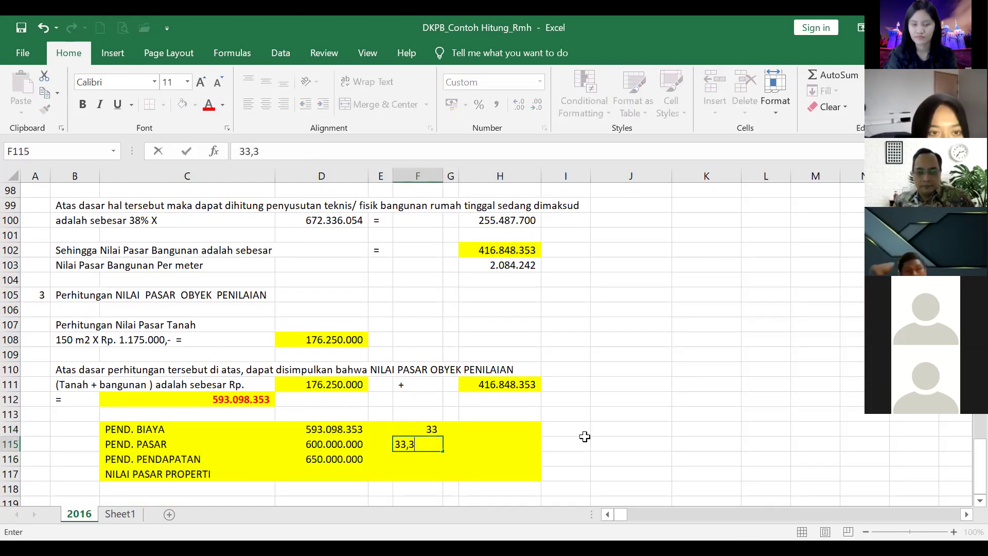
{"action": "key", "text": "Return"}
{"action": "type", "text": "33,3"}
{"action": "key", "text": "Right"}
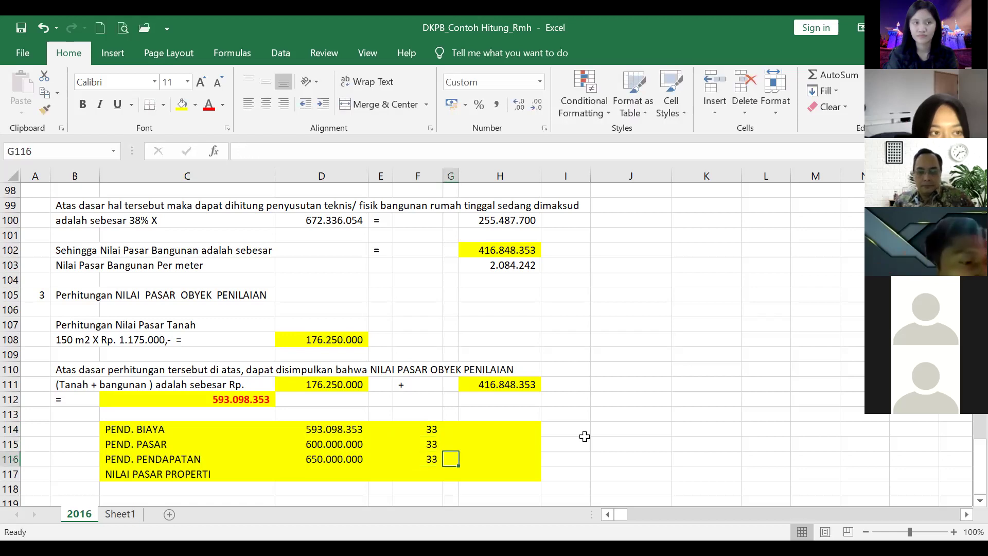
{"action": "key", "text": "Right"}
{"action": "key", "text": "Up"}
{"action": "key", "text": "Up"}
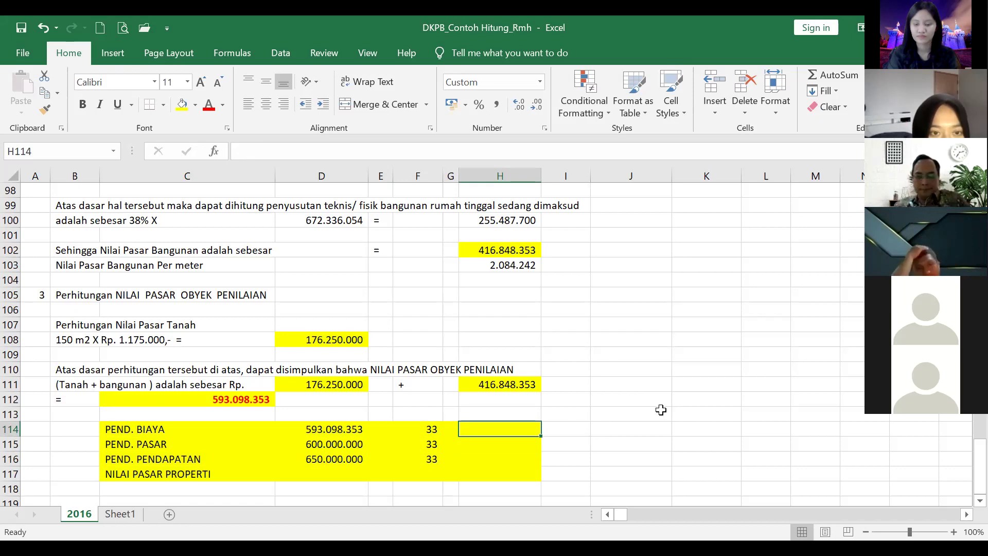
Step: Review the second-floor cost breakdown, especially the material components in C60:C64, and the building calculations down to the valuation summary
{"action": "scroll", "coordinate": [661, 409], "scroll_direction": "up", "scroll_amount": 4}
{"action": "scroll", "coordinate": [662, 410], "scroll_direction": "up", "scroll_amount": 10}
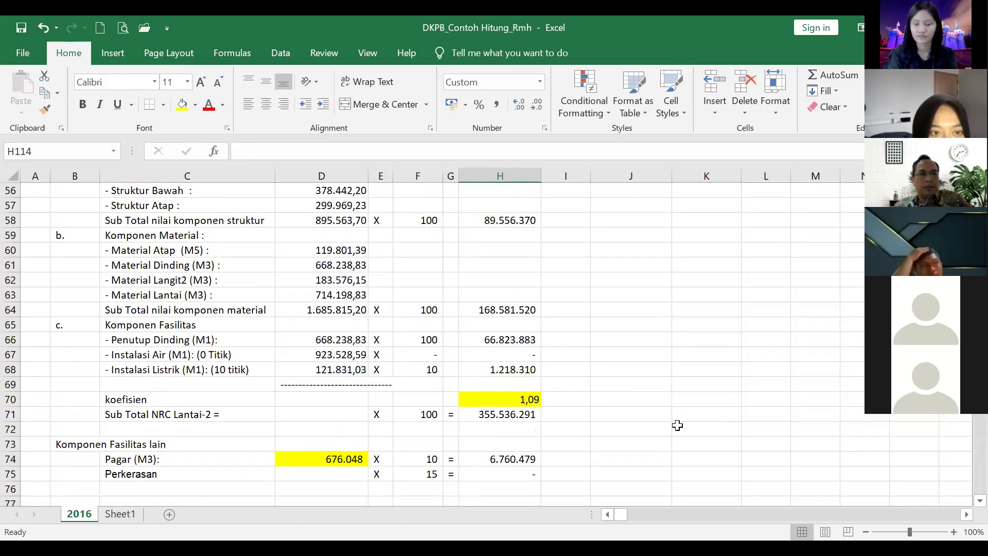
{"action": "scroll", "coordinate": [677, 425], "scroll_direction": "up", "scroll_amount": 3}
{"action": "scroll", "coordinate": [677, 425], "scroll_direction": "down", "scroll_amount": 2}
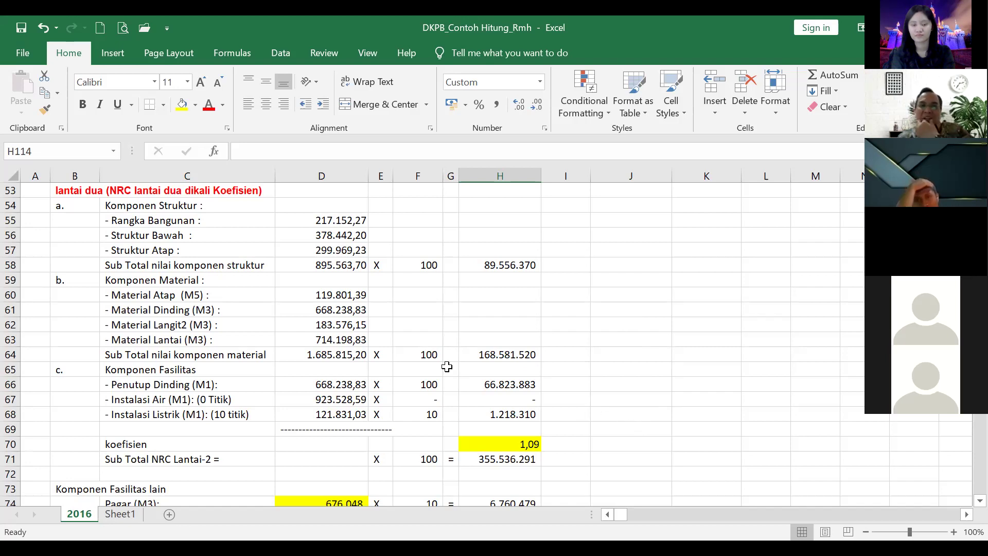
{"action": "left_click_drag", "start_coordinate": [127, 295], "coordinate": [204, 351]}
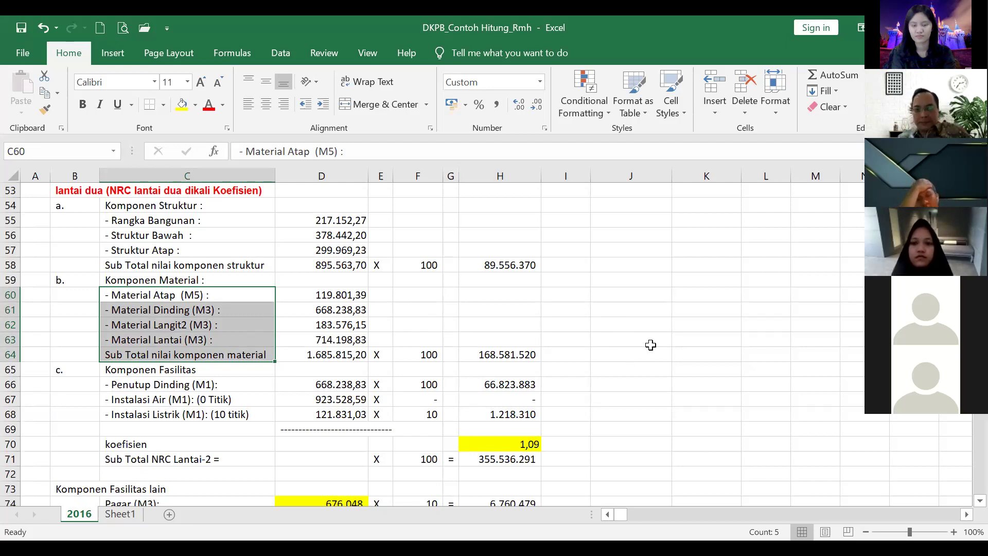
{"action": "scroll", "coordinate": [649, 371], "scroll_direction": "down", "scroll_amount": 3}
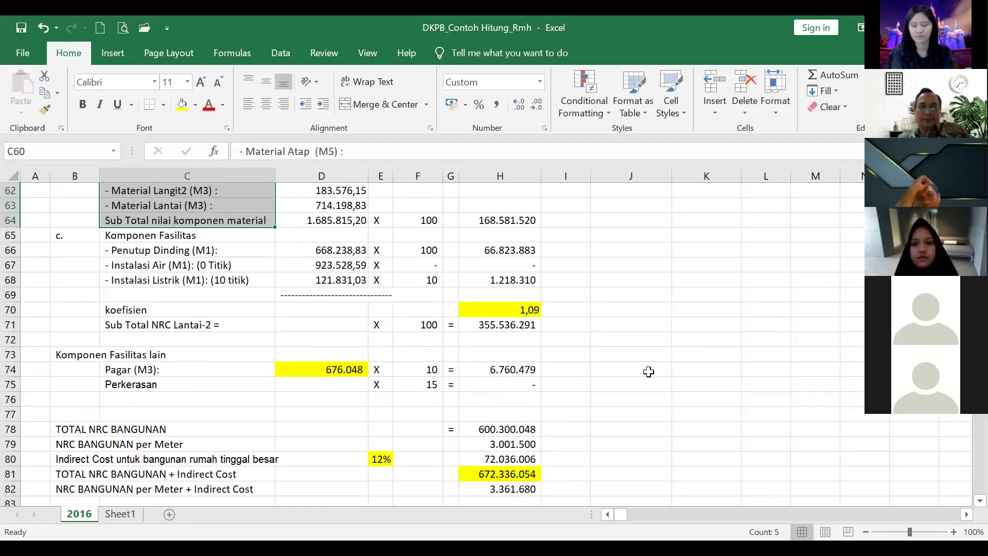
{"action": "scroll", "coordinate": [649, 372], "scroll_direction": "down", "scroll_amount": 3}
{"action": "left_click", "coordinate": [650, 371]}
{"action": "scroll", "coordinate": [650, 371], "scroll_direction": "down", "scroll_amount": 5}
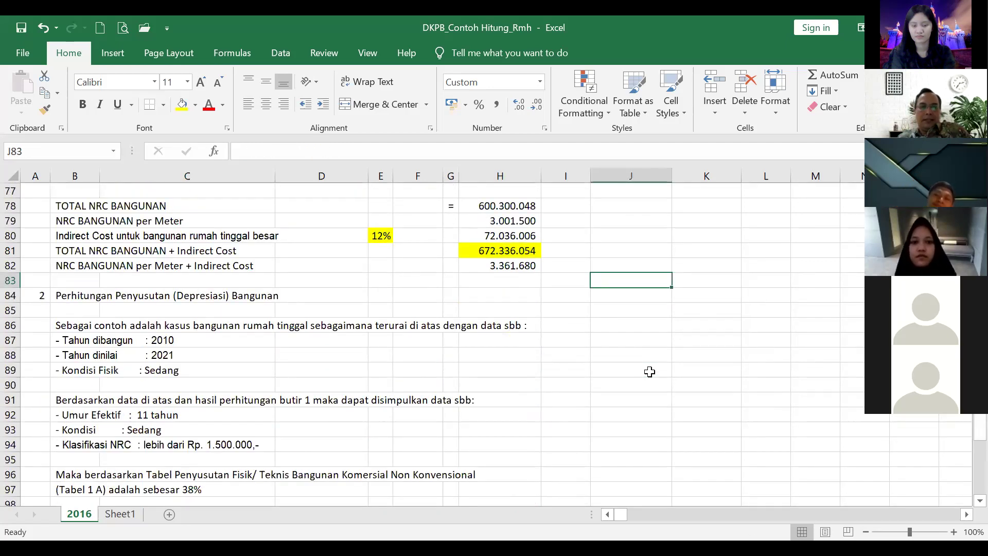
{"action": "scroll", "coordinate": [650, 372], "scroll_direction": "down", "scroll_amount": 5}
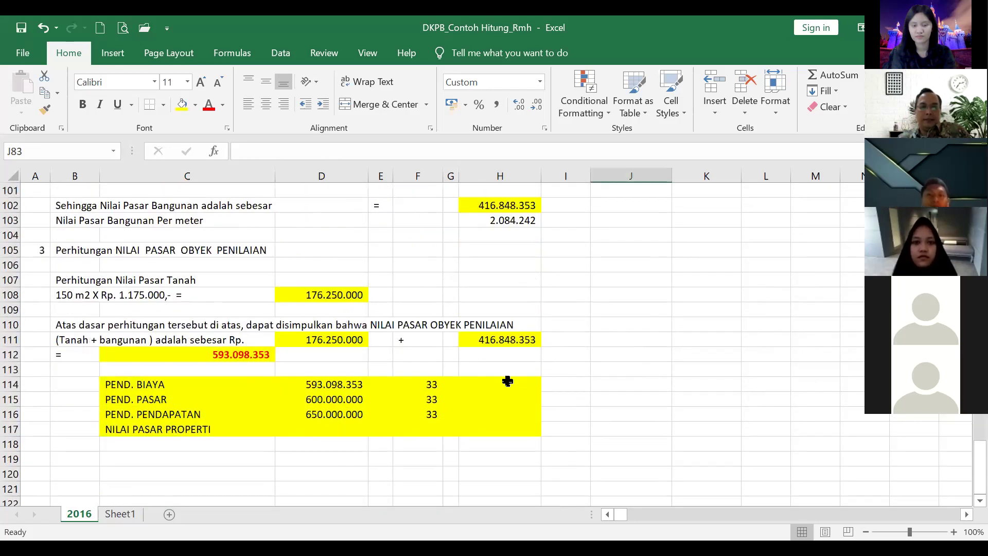
Step: Add the heading "BOBOT" in F113 above the approach weights
{"action": "left_click", "coordinate": [492, 387]}
{"action": "left_click", "coordinate": [416, 366]}
{"action": "type", "text": "B"}
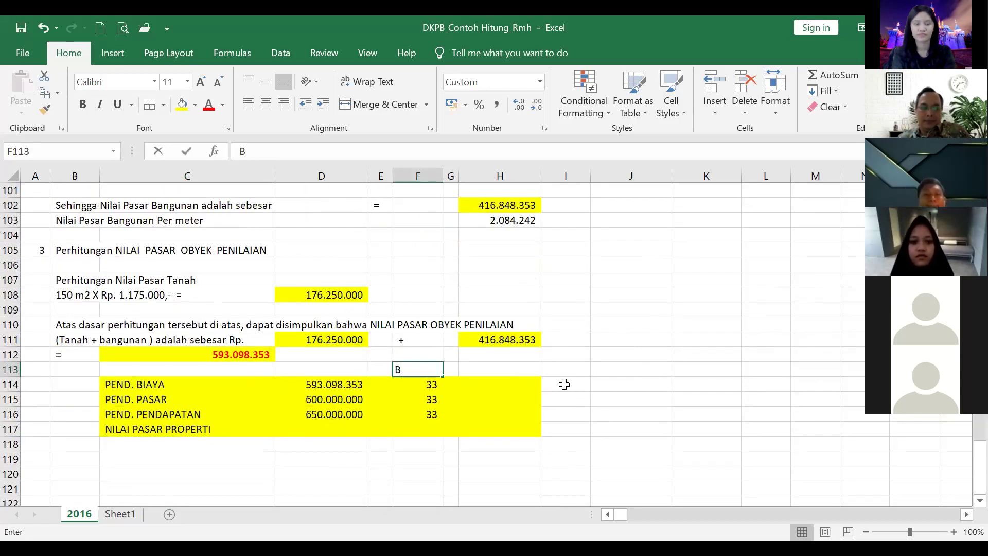
{"action": "type", "text": "OBOT"}
{"action": "key", "text": "Right"}
{"action": "key", "text": "Right"}
{"action": "key", "text": "Down"}
{"action": "type", "text": "="}
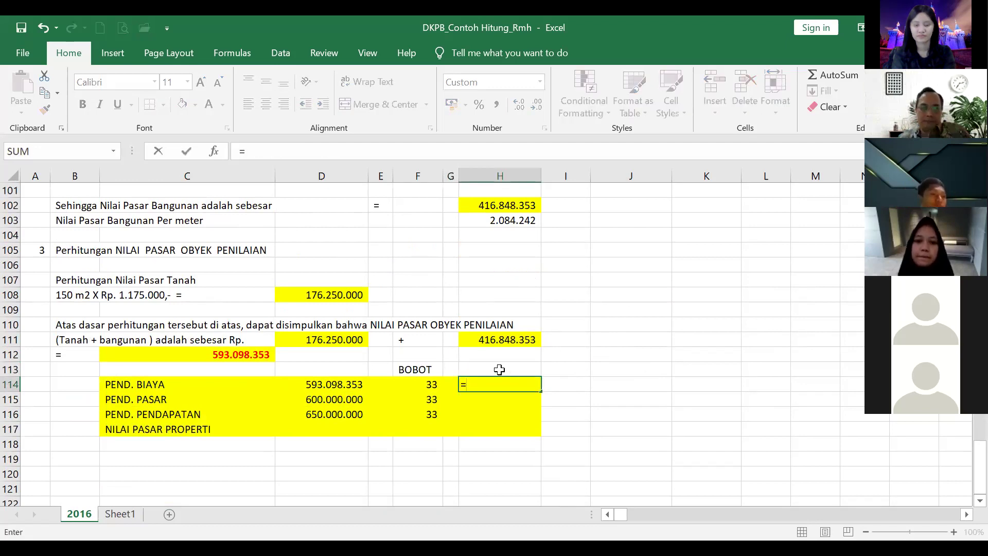
{"action": "left_click", "coordinate": [418, 385]}
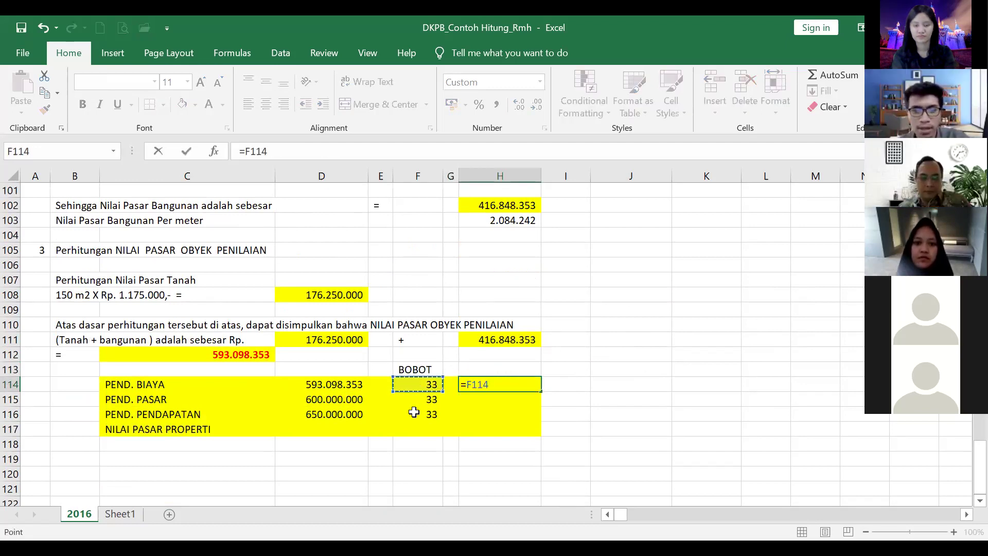
{"action": "left_click_drag", "start_coordinate": [414, 412], "coordinate": [411, 413]}
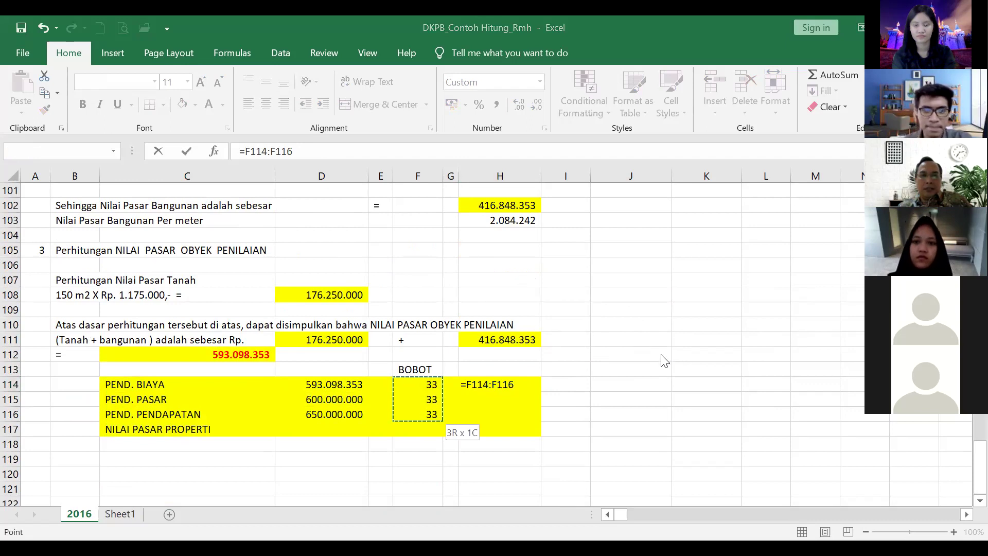
{"action": "left_click", "coordinate": [656, 380]}
{"action": "key", "text": "Escape"}
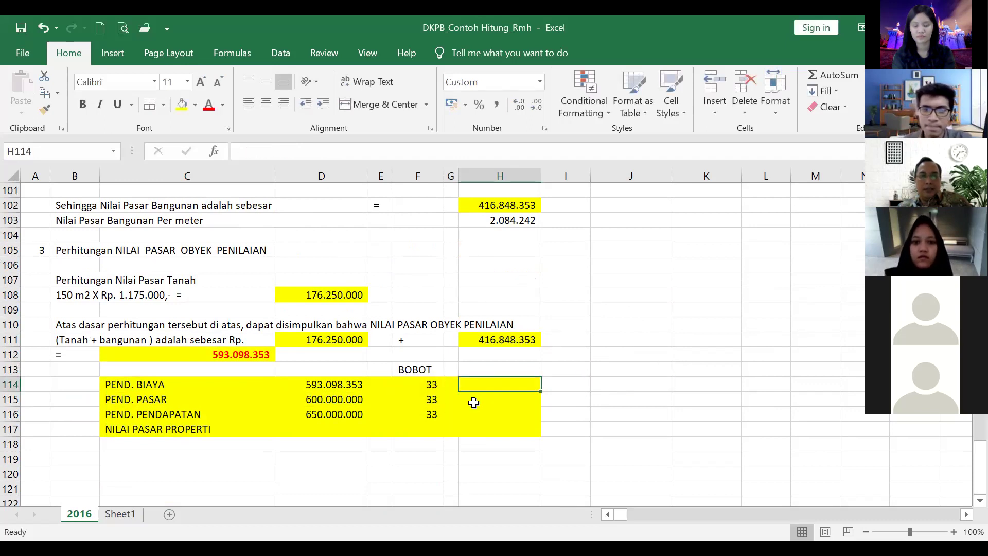
Step: Format the weights in F114:F116 as percentages and set each of them to 33,3%
{"action": "left_click_drag", "start_coordinate": [418, 387], "coordinate": [415, 414]}
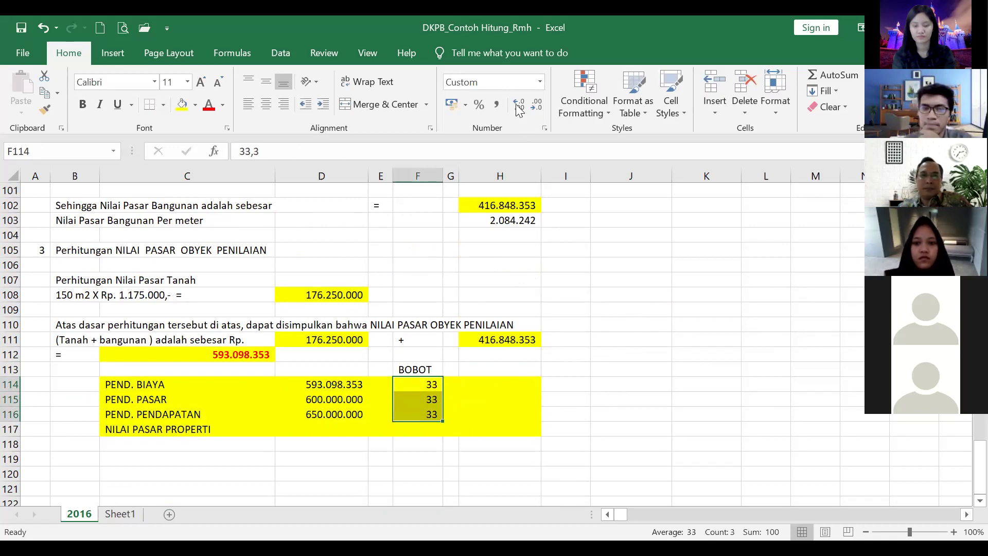
{"action": "left_click", "coordinate": [476, 109]}
{"action": "left_click", "coordinate": [408, 381]}
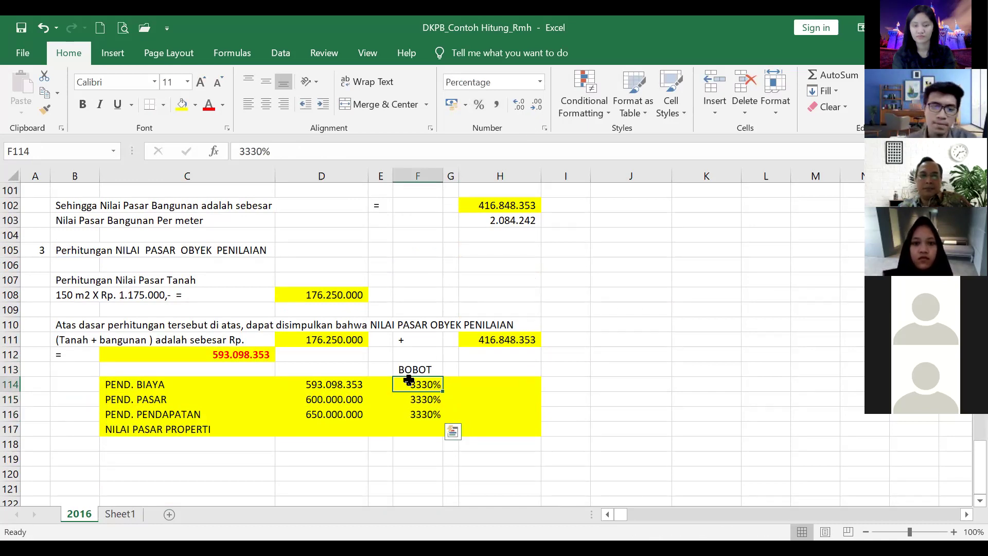
{"action": "type", "text": "33"}
{"action": "type", "text": ","}
{"action": "key", "text": "Return"}
{"action": "type", "text": "33,"}
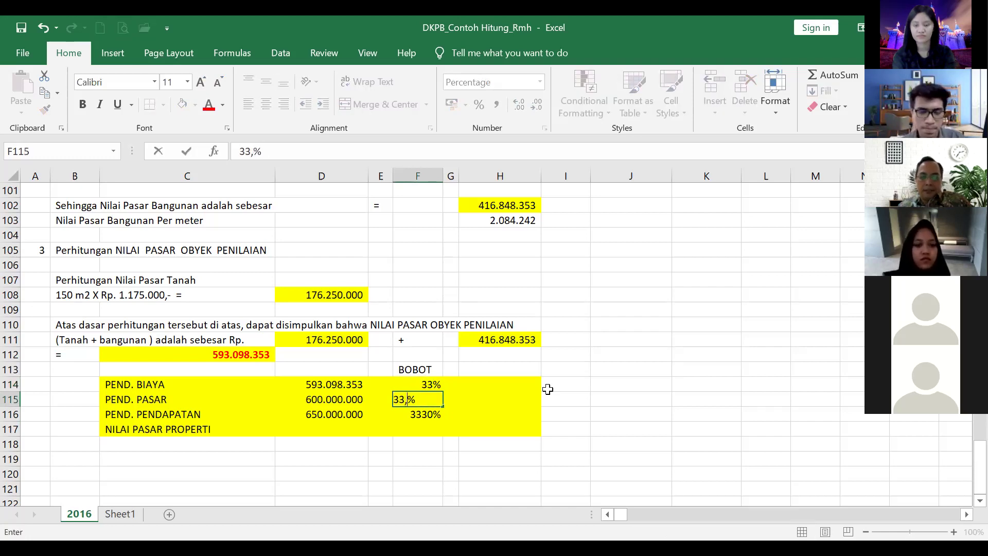
{"action": "key", "text": "Return"}
{"action": "type", "text": "33,"}
{"action": "key", "text": "Return"}
Step: Calculate the weighted PEND. BIAYA value in H114 with the formula =D114*F114
{"action": "key", "text": "Up"}
{"action": "key", "text": "Up"}
{"action": "key", "text": "Up"}
{"action": "key", "text": "Right"}
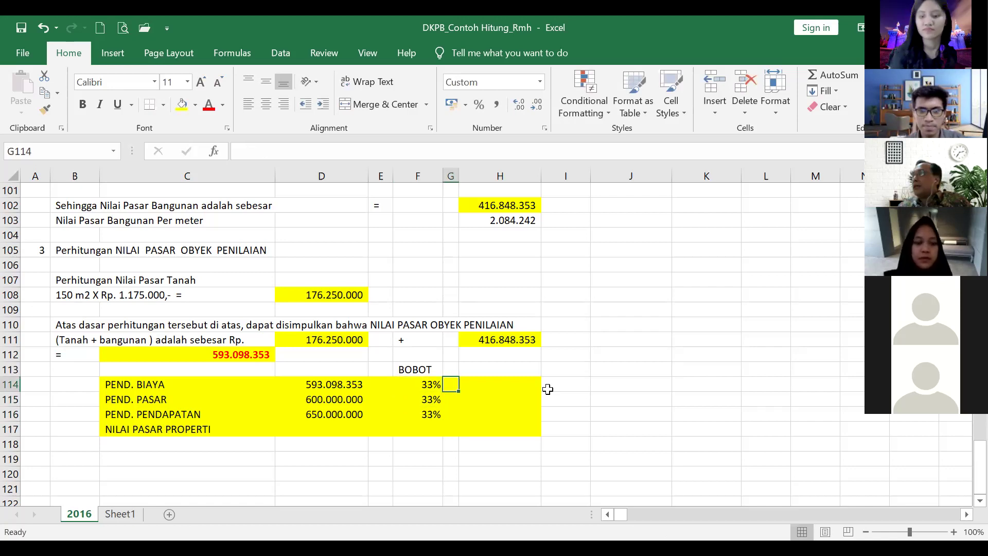
{"action": "key", "text": "Right"}
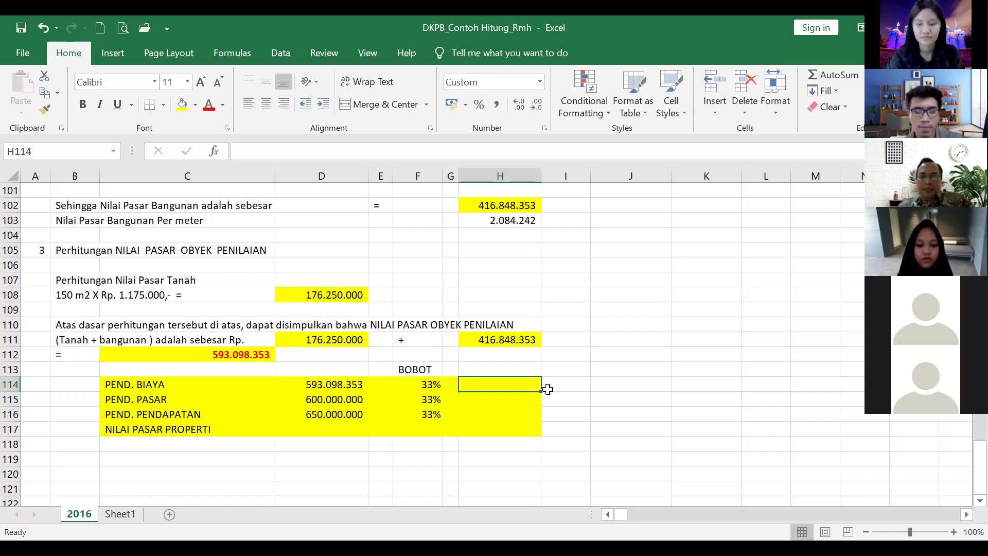
{"action": "type", "text": "="}
{"action": "left_click", "coordinate": [312, 387]}
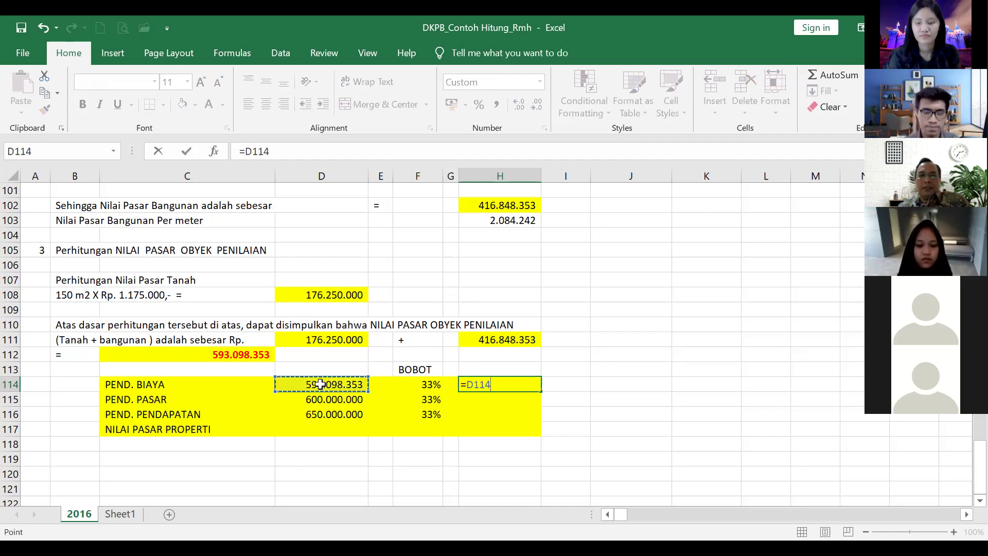
{"action": "type", "text": "*"}
{"action": "left_click", "coordinate": [429, 385]}
{"action": "key", "text": "Return"}
Step: Copy the weighted value formula from H114 to H115:H116 for the market and income approaches
{"action": "key", "text": "Up"}
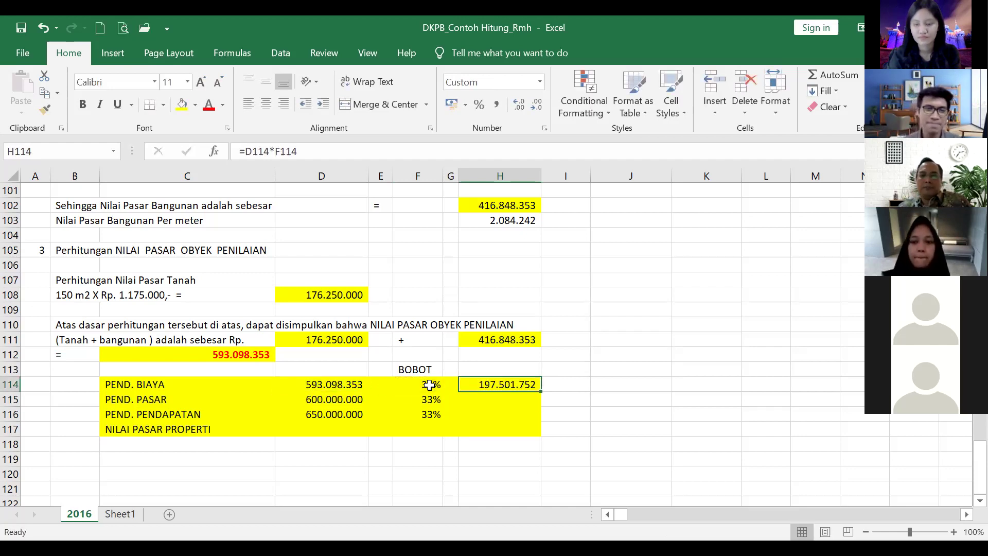
{"action": "left_click", "coordinate": [45, 93]}
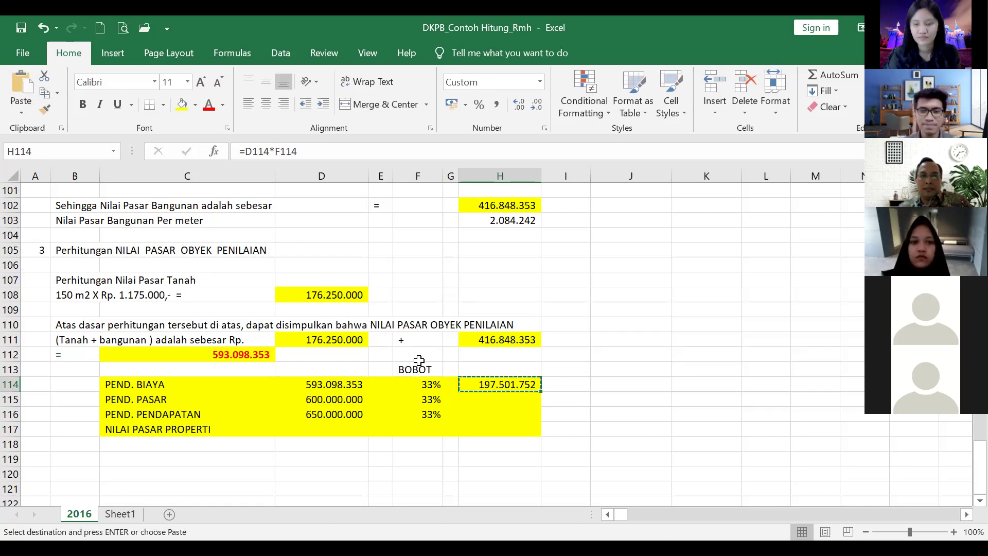
{"action": "left_click_drag", "start_coordinate": [483, 398], "coordinate": [481, 413]}
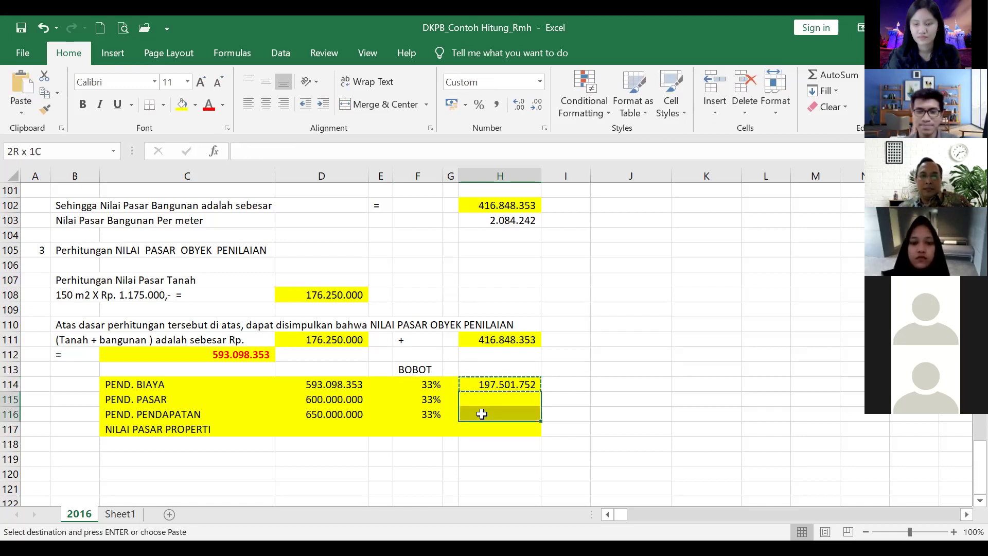
{"action": "left_click", "coordinate": [27, 90]}
Step: Total the three weighted values for NILAI PASAR PROPERTI in H117 with =SUM(H114:H116)
{"action": "left_click", "coordinate": [476, 430]}
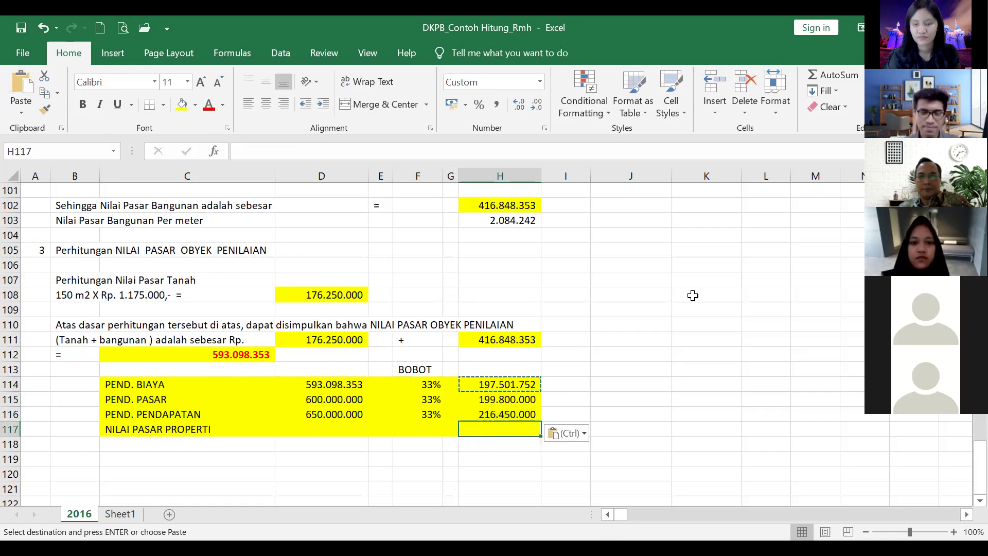
{"action": "left_click", "coordinate": [840, 78]}
{"action": "key", "text": "Return"}
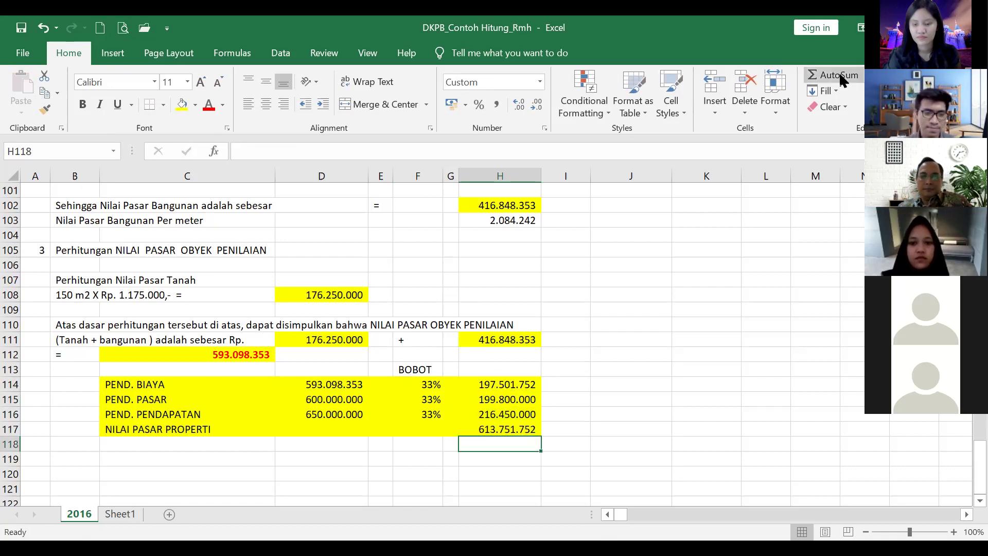
Step: Put an outside border around the NILAI PASAR PROPERTI row in C117:H117
{"action": "key", "text": "Up"}
{"action": "key", "text": "Left"}
{"action": "key", "text": "Left"}
{"action": "key", "text": "Left"}
{"action": "key", "text": "Left"}
{"action": "key", "text": "Left"}
{"action": "key", "text": "Left"}
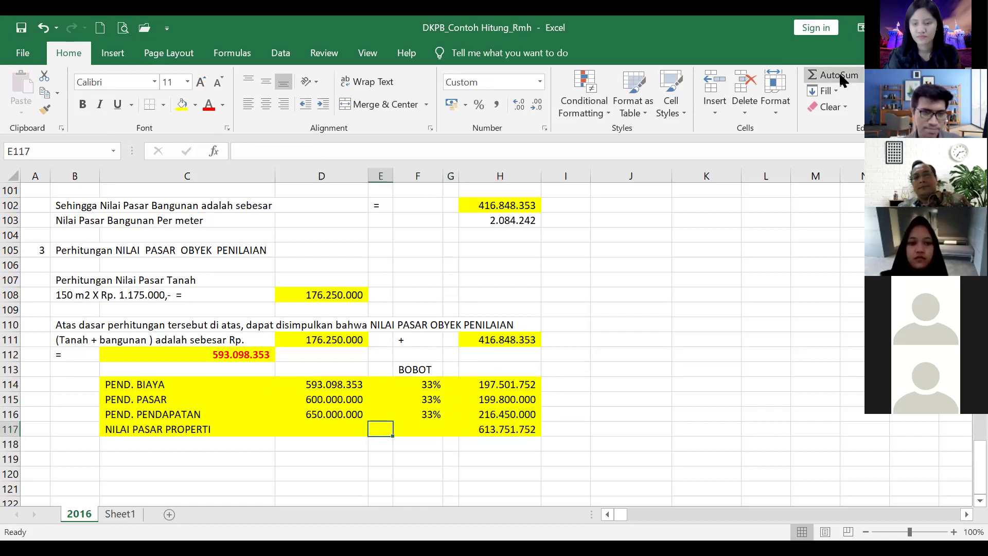
{"action": "key", "text": "Right"}
{"action": "key", "text": "shift+Right"}
{"action": "key", "text": "shift+Right"}
{"action": "key", "text": "shift+Right"}
{"action": "key", "text": "shift+Right"}
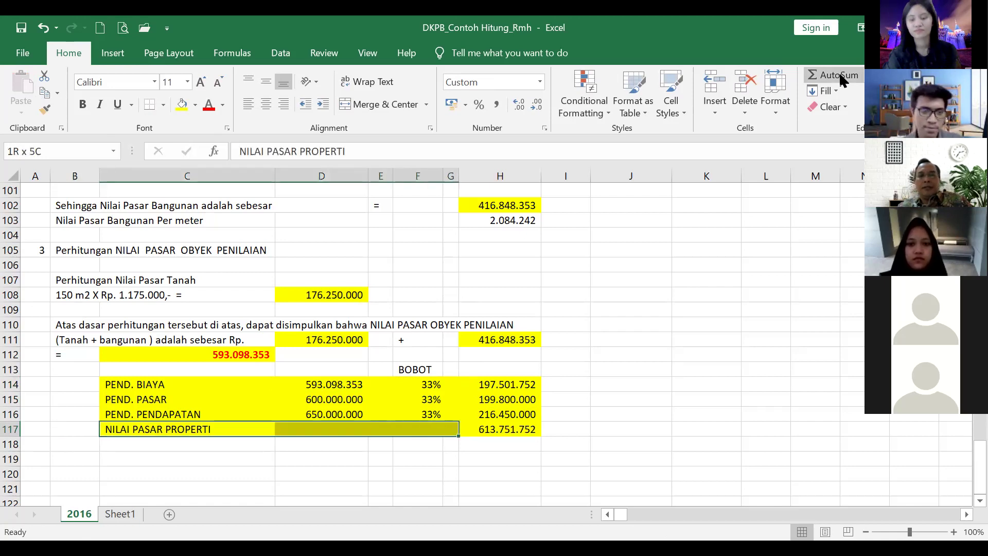
{"action": "key", "text": "shift+Right"}
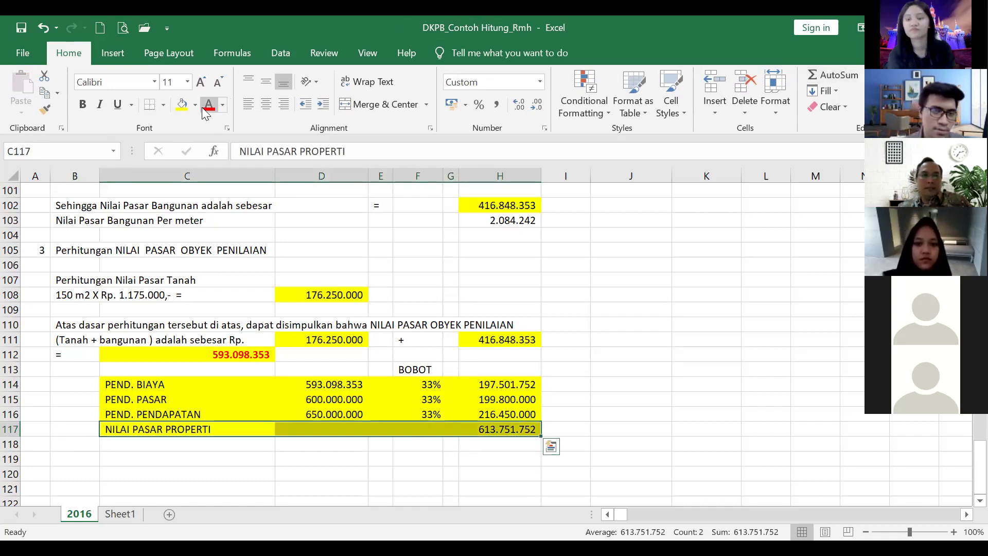
{"action": "left_click", "coordinate": [164, 103]}
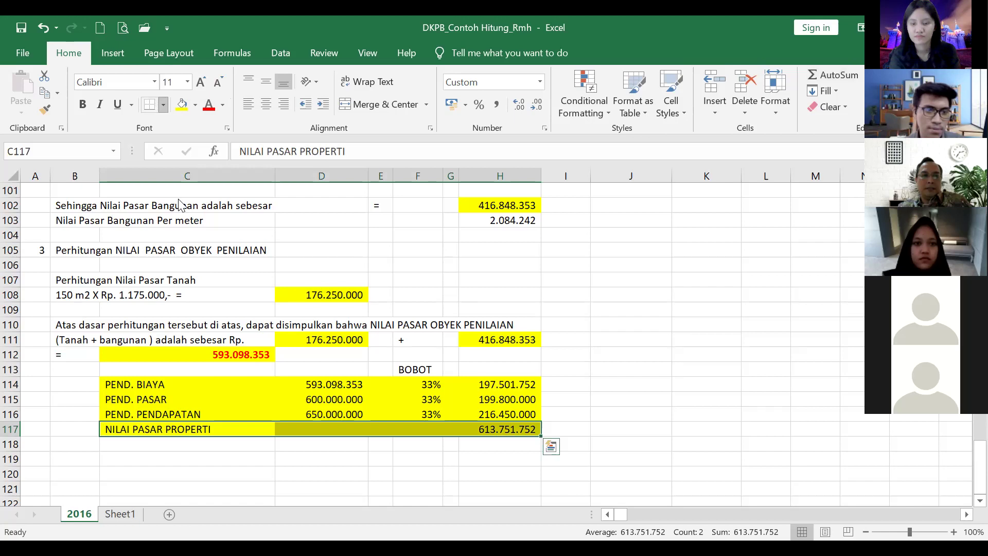
{"action": "left_click", "coordinate": [184, 272]}
{"action": "left_click", "coordinate": [641, 380]}
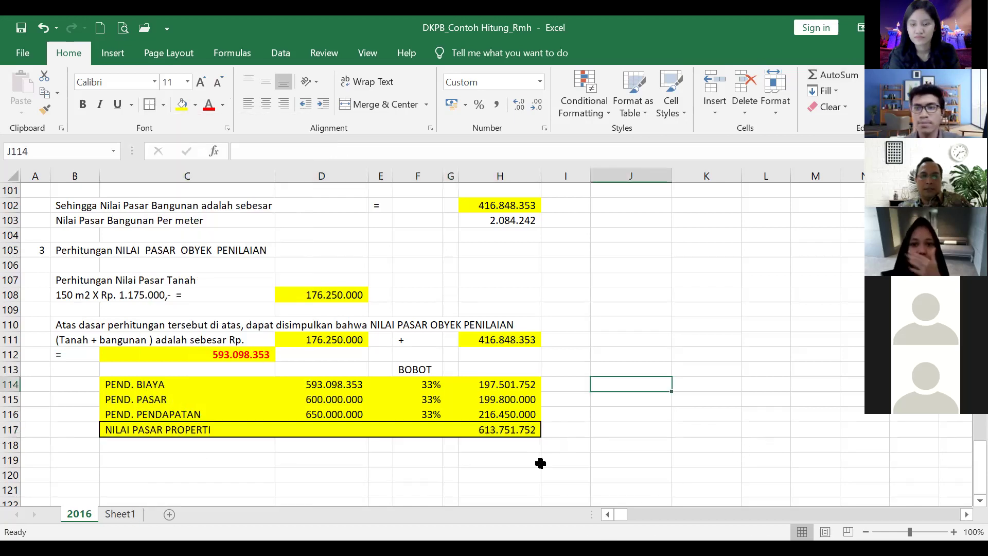
Step: Make the final property value in H117 bold and red
{"action": "left_click", "coordinate": [500, 434]}
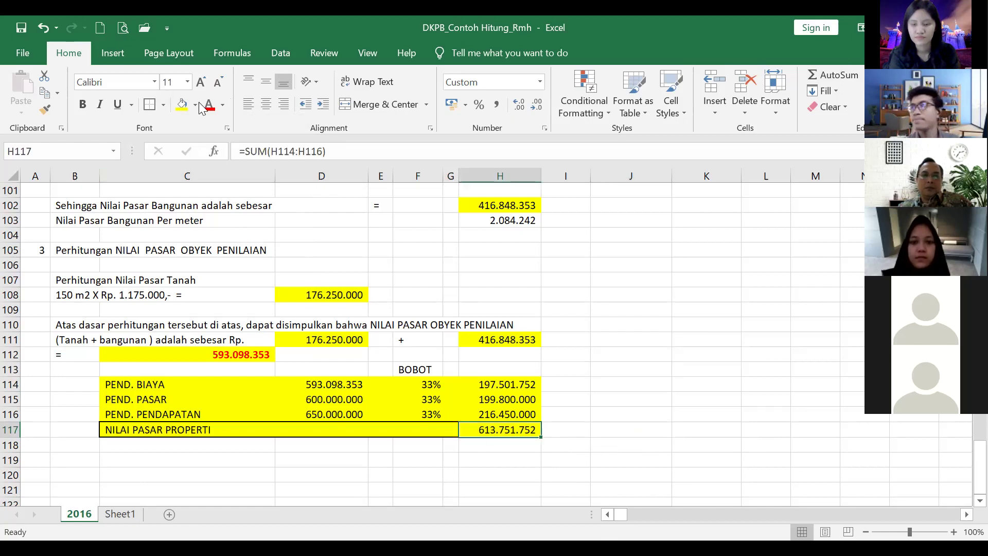
{"action": "left_click", "coordinate": [82, 105]}
{"action": "left_click", "coordinate": [205, 109]}
{"action": "left_click_drag", "start_coordinate": [677, 371], "coordinate": [685, 385]}
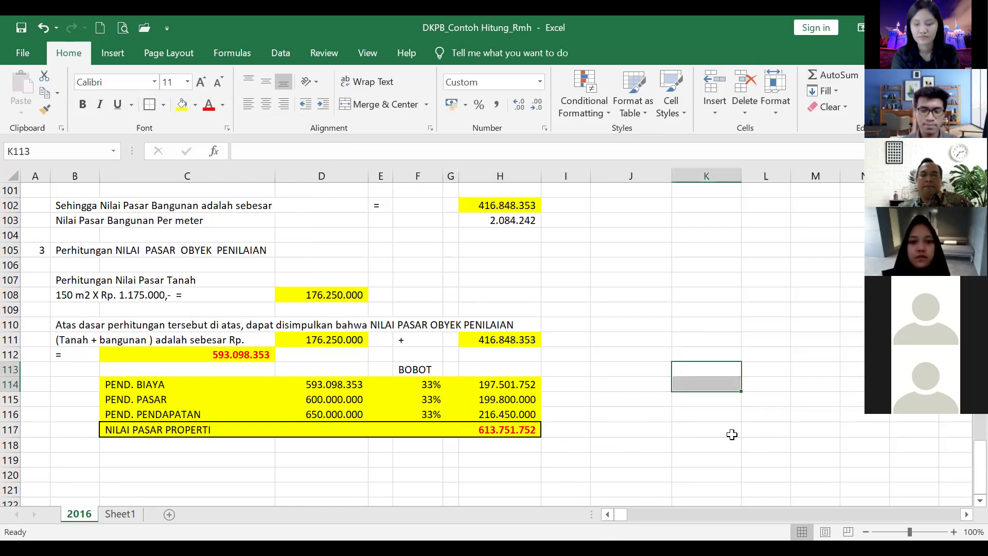